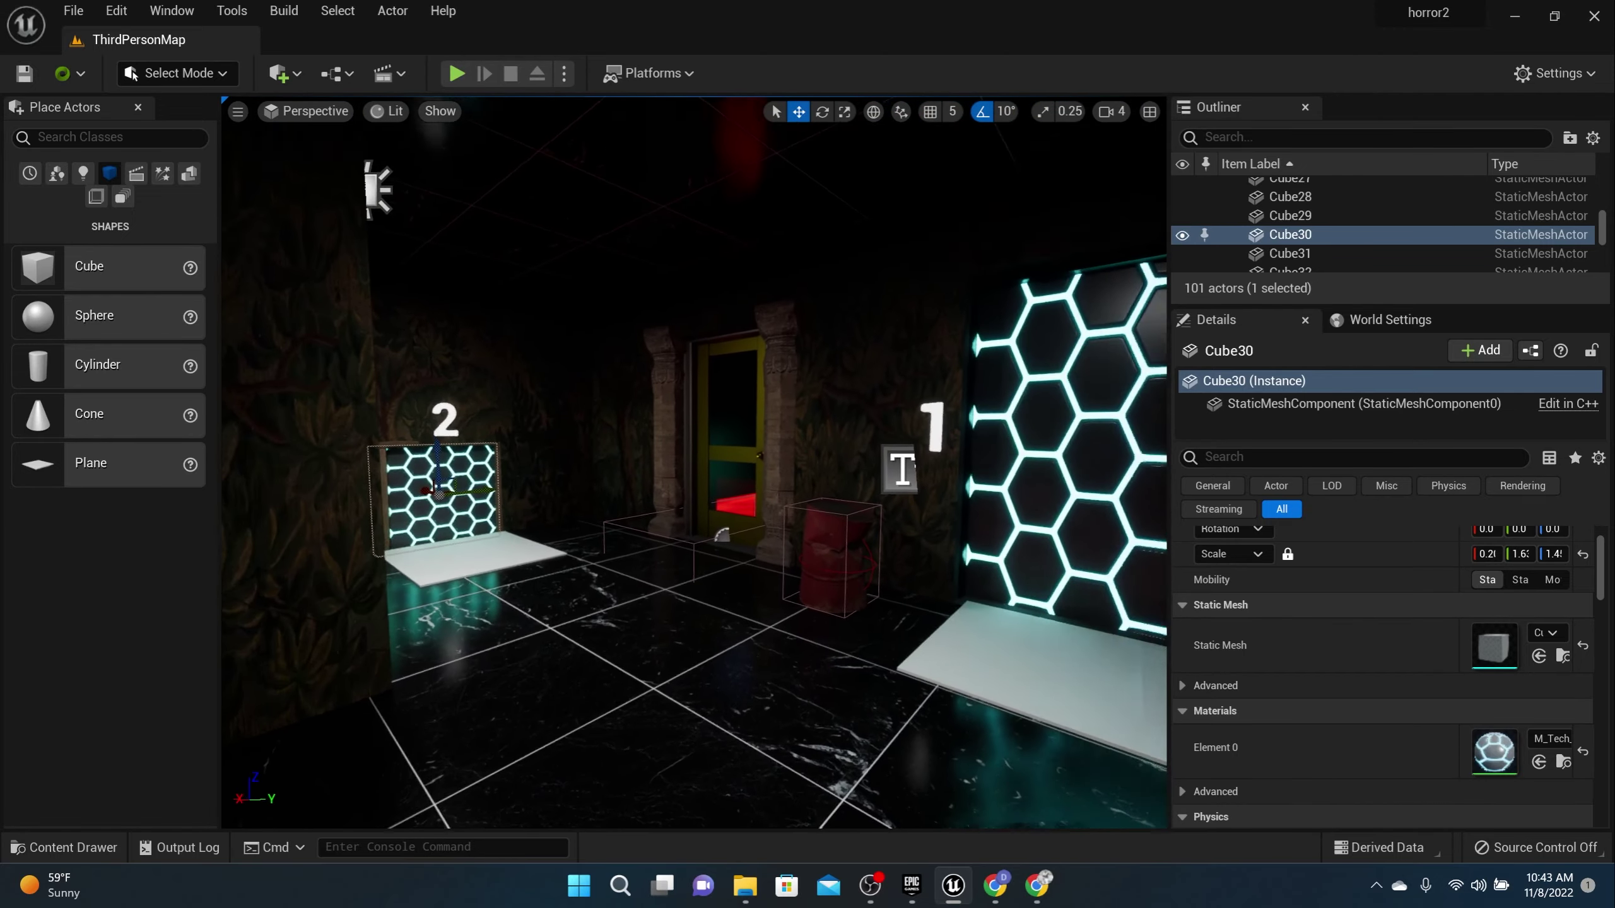
- Adjust the height of the white platform in front of the hexagon panel marked 1 so it rests close to the floor
{"action": "right_click_drag", "start_coordinate": [882, 472], "coordinate": [882, 471]}
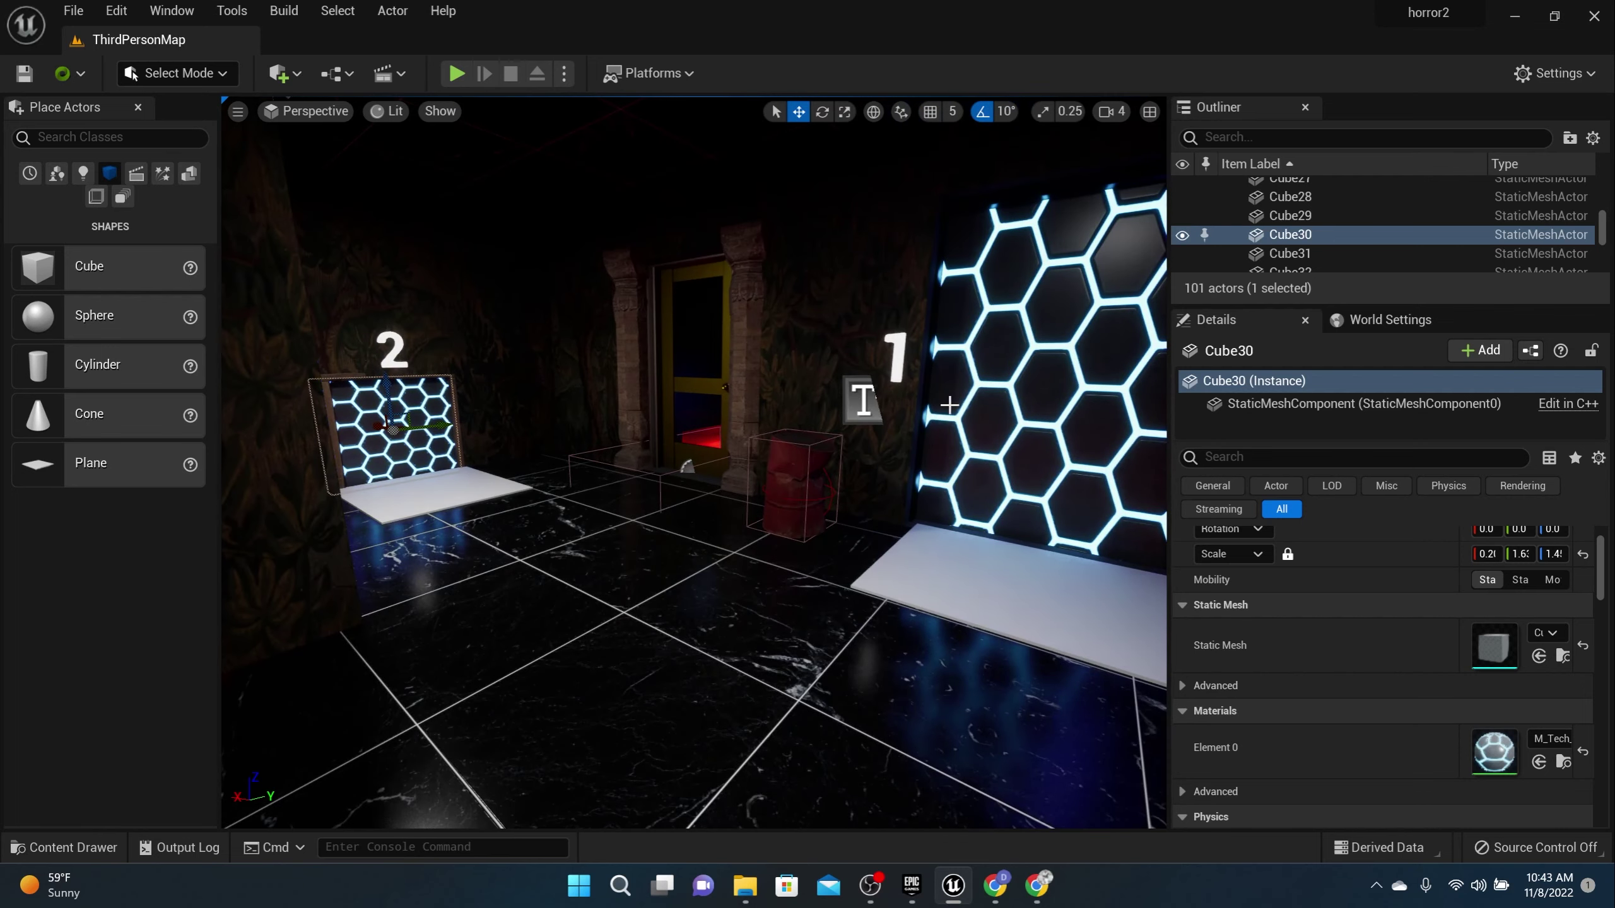
{"action": "right_click_drag", "start_coordinate": [948, 405], "coordinate": [843, 471]}
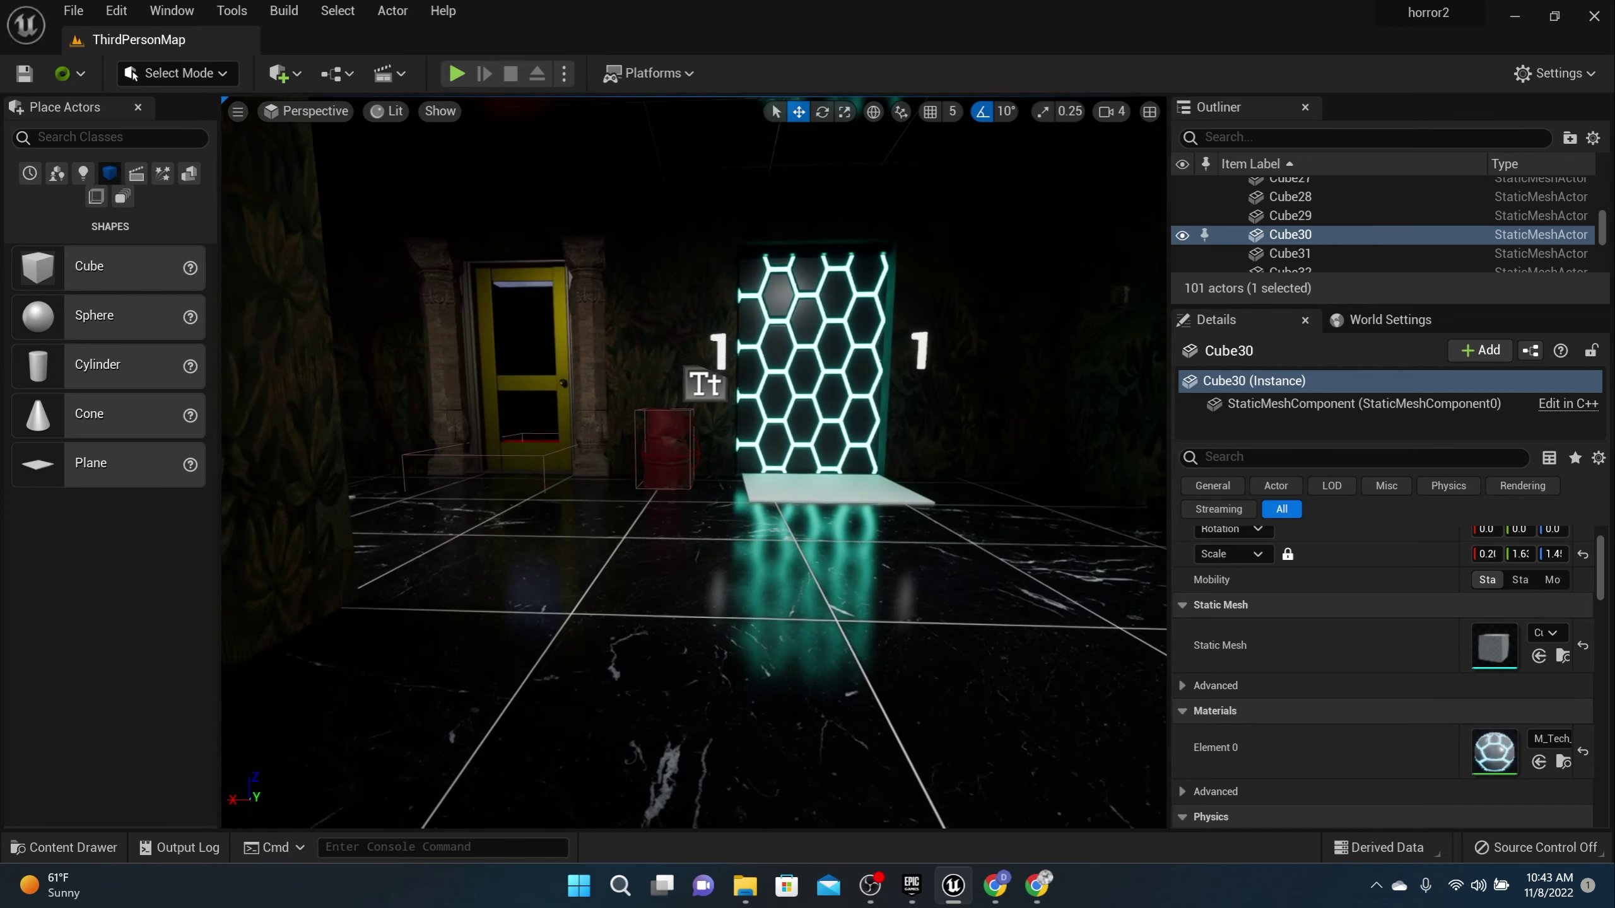
{"action": "right_click_drag", "start_coordinate": [843, 471], "coordinate": [666, 612]}
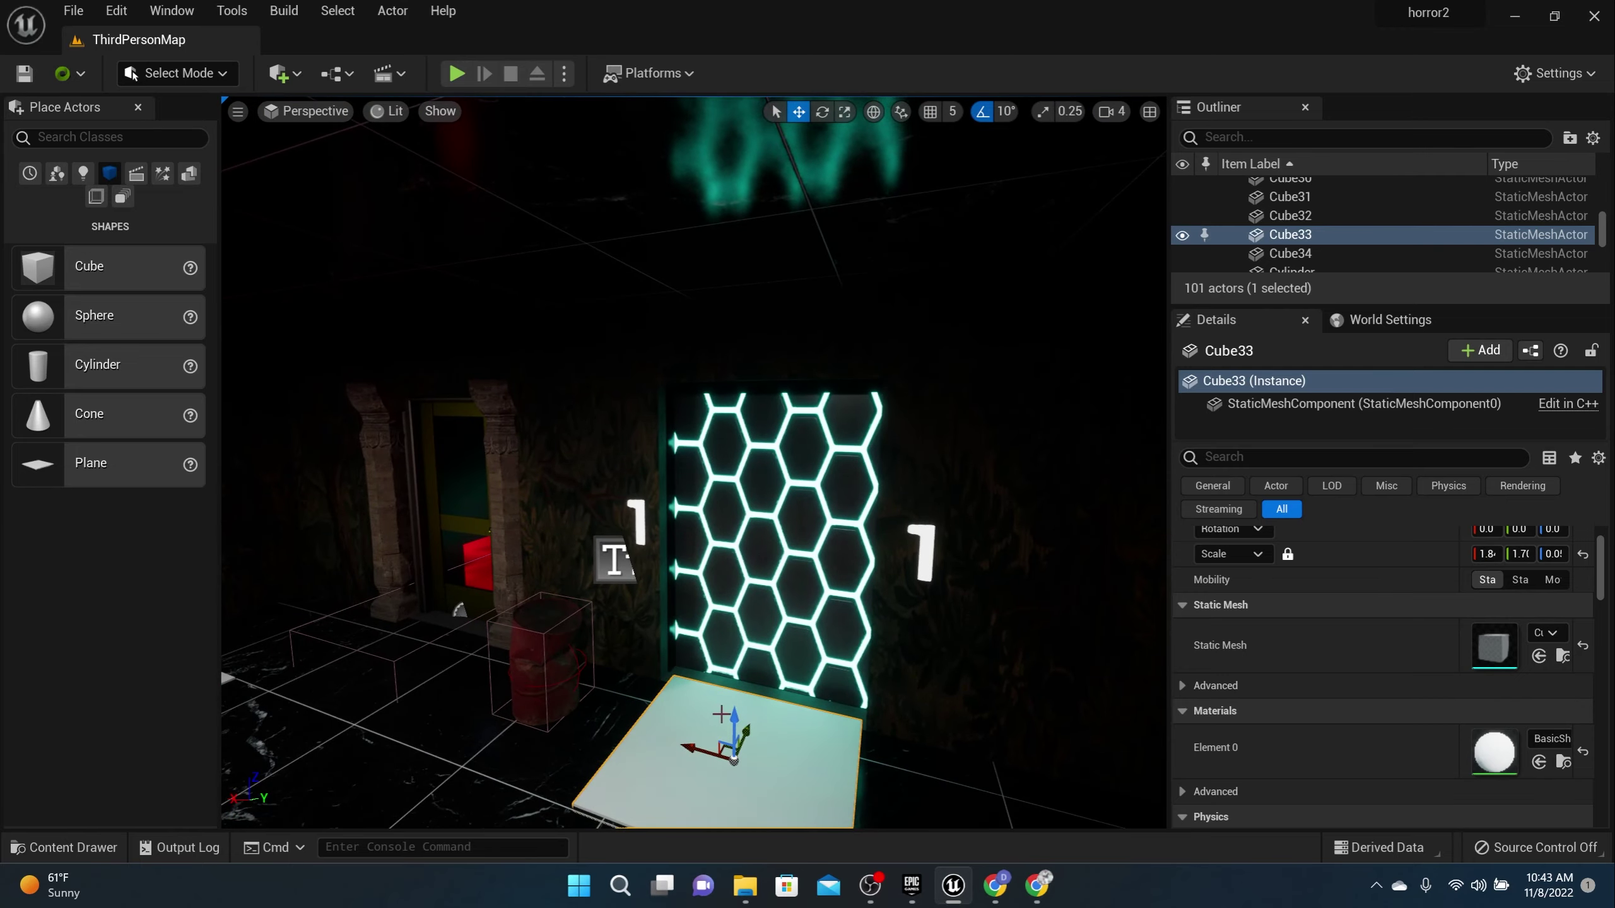
{"action": "left_click_drag", "start_coordinate": [721, 714], "coordinate": [723, 597]}
{"action": "left_click_drag", "start_coordinate": [737, 690], "coordinate": [748, 712]}
{"action": "right_click_drag", "start_coordinate": [803, 596], "coordinate": [814, 673]}
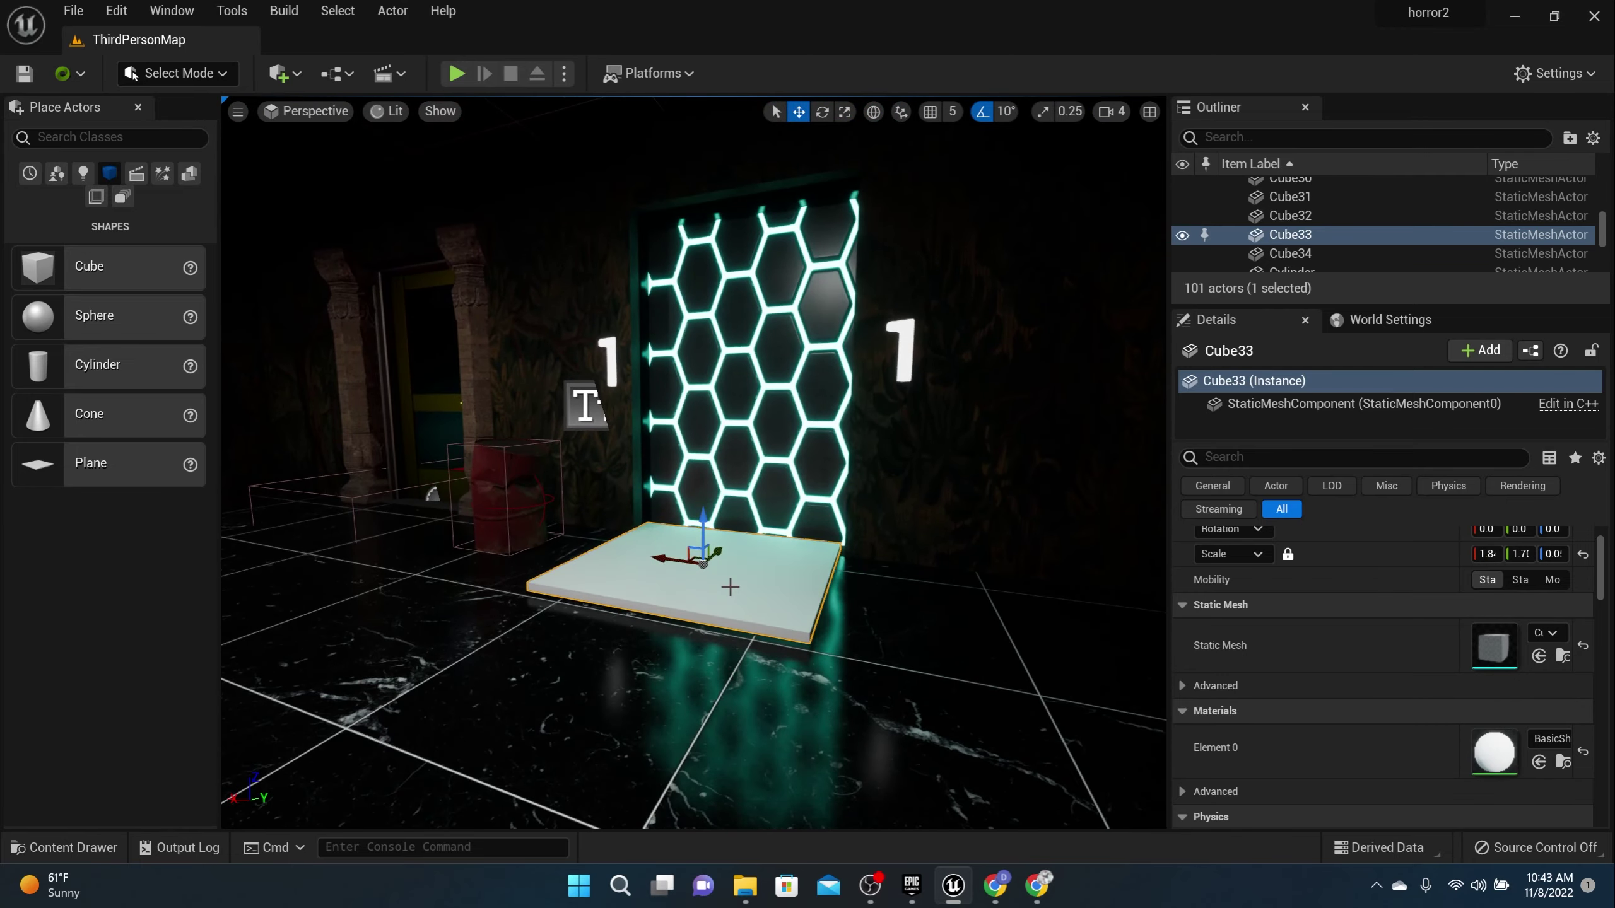
{"action": "scroll", "coordinate": [728, 584], "scroll_direction": "up", "scroll_amount": 2}
{"action": "scroll", "coordinate": [714, 576], "scroll_direction": "down", "scroll_amount": 1}
{"action": "left_click_drag", "start_coordinate": [706, 554], "coordinate": [720, 569]}
{"action": "scroll", "coordinate": [745, 550], "scroll_direction": "down", "scroll_amount": 3}
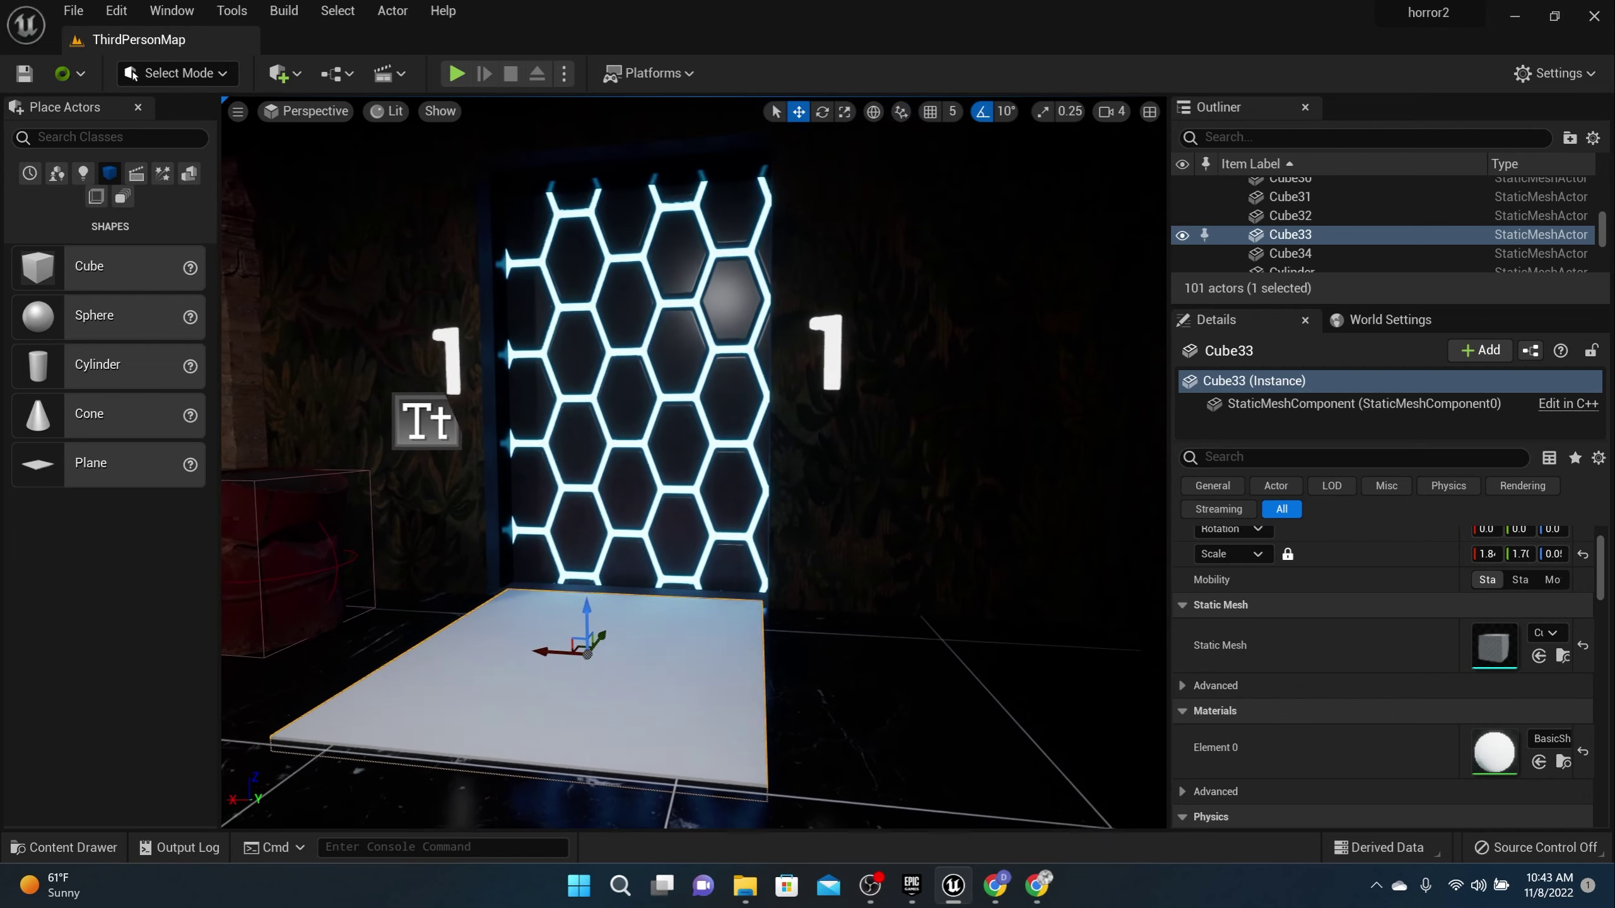
{"action": "scroll", "coordinate": [679, 520], "scroll_direction": "up", "scroll_amount": 2}
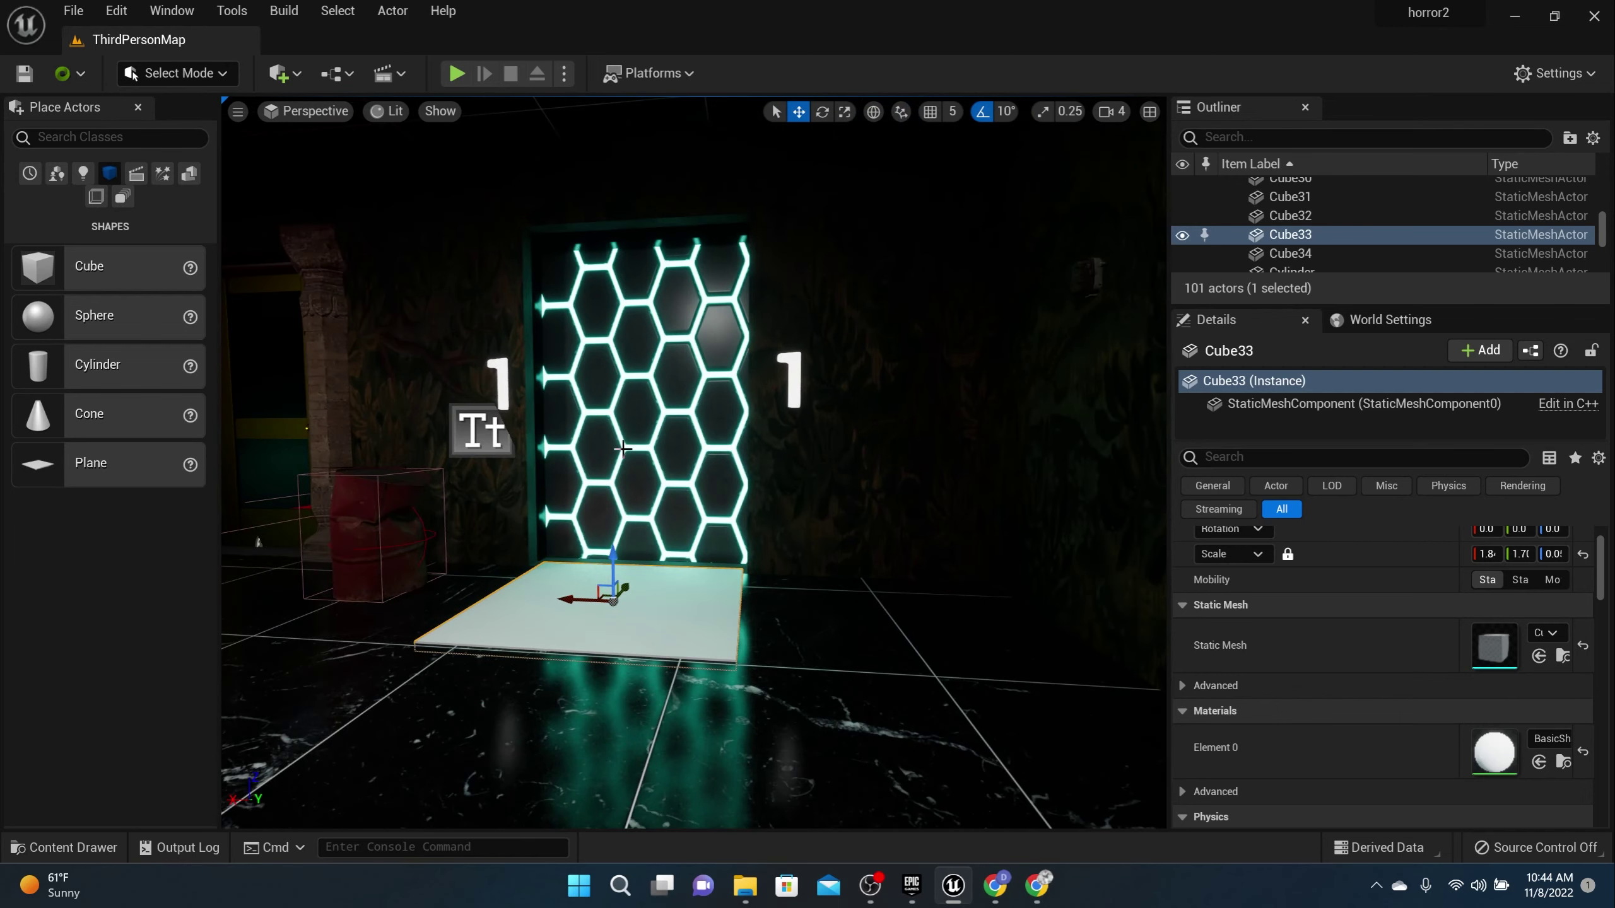
{"action": "scroll", "coordinate": [626, 458], "scroll_direction": "down", "scroll_amount": 2}
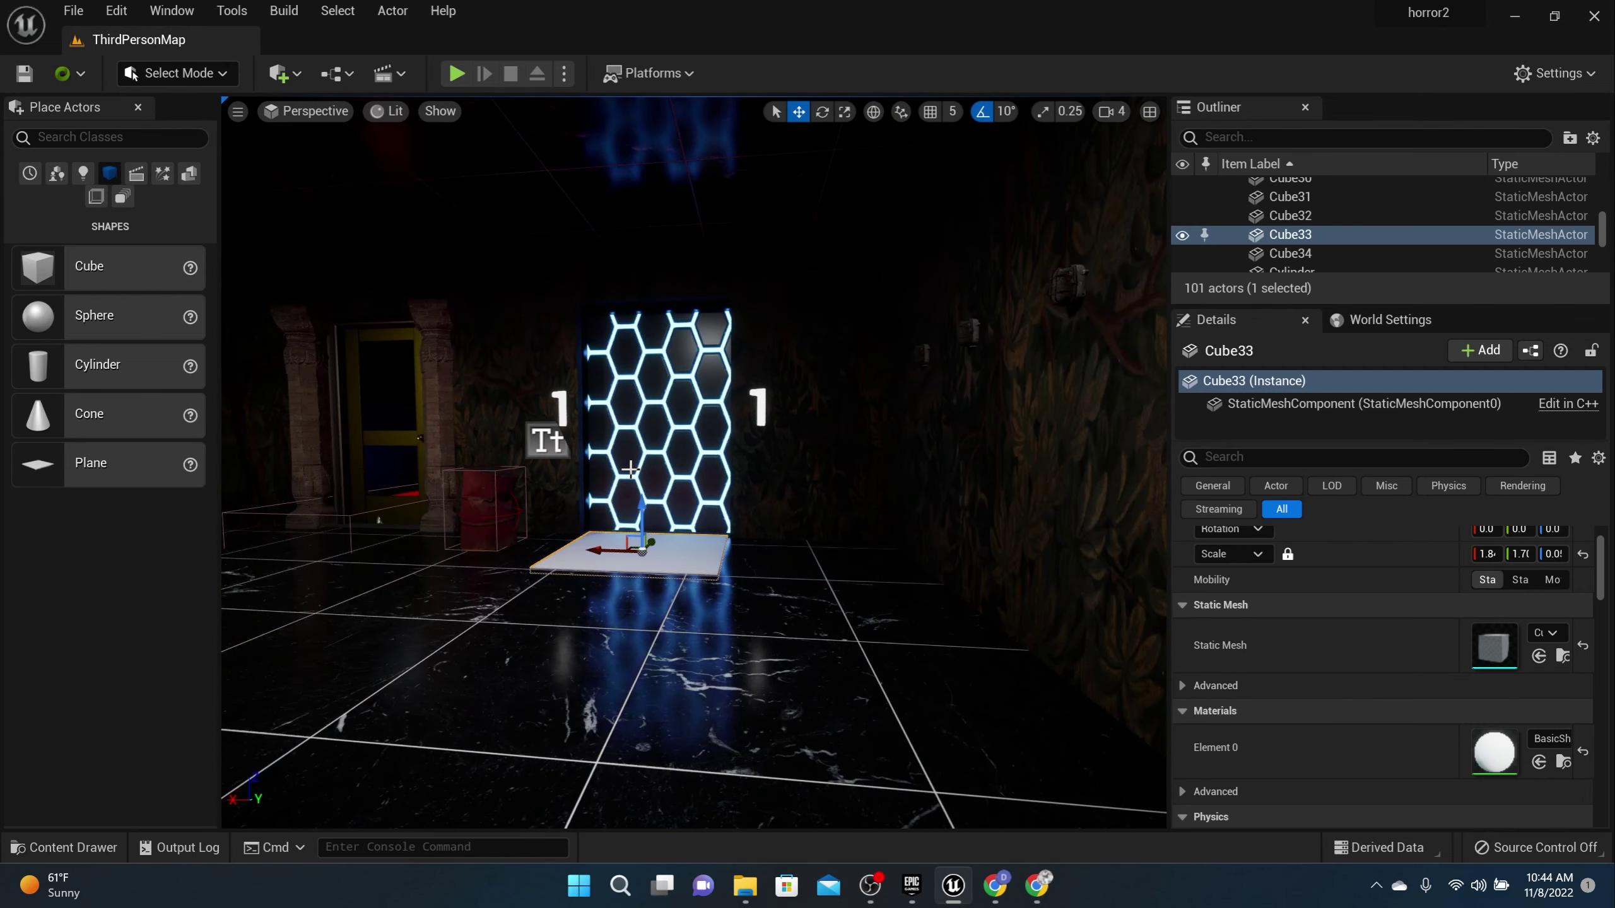
{"action": "scroll", "coordinate": [714, 469], "scroll_direction": "up", "scroll_amount": 4}
{"action": "mouse_move", "coordinate": [714, 470]}
{"action": "right_mouse_down"}
{"action": "mouse_move", "coordinate": [555, 469]}
{"action": "mouse_move", "coordinate": [702, 488]}
{"action": "right_mouse_up"}
- Create a new material named glowpurple in the StarterContent Materials folder
{"action": "left_click", "coordinate": [64, 848]}
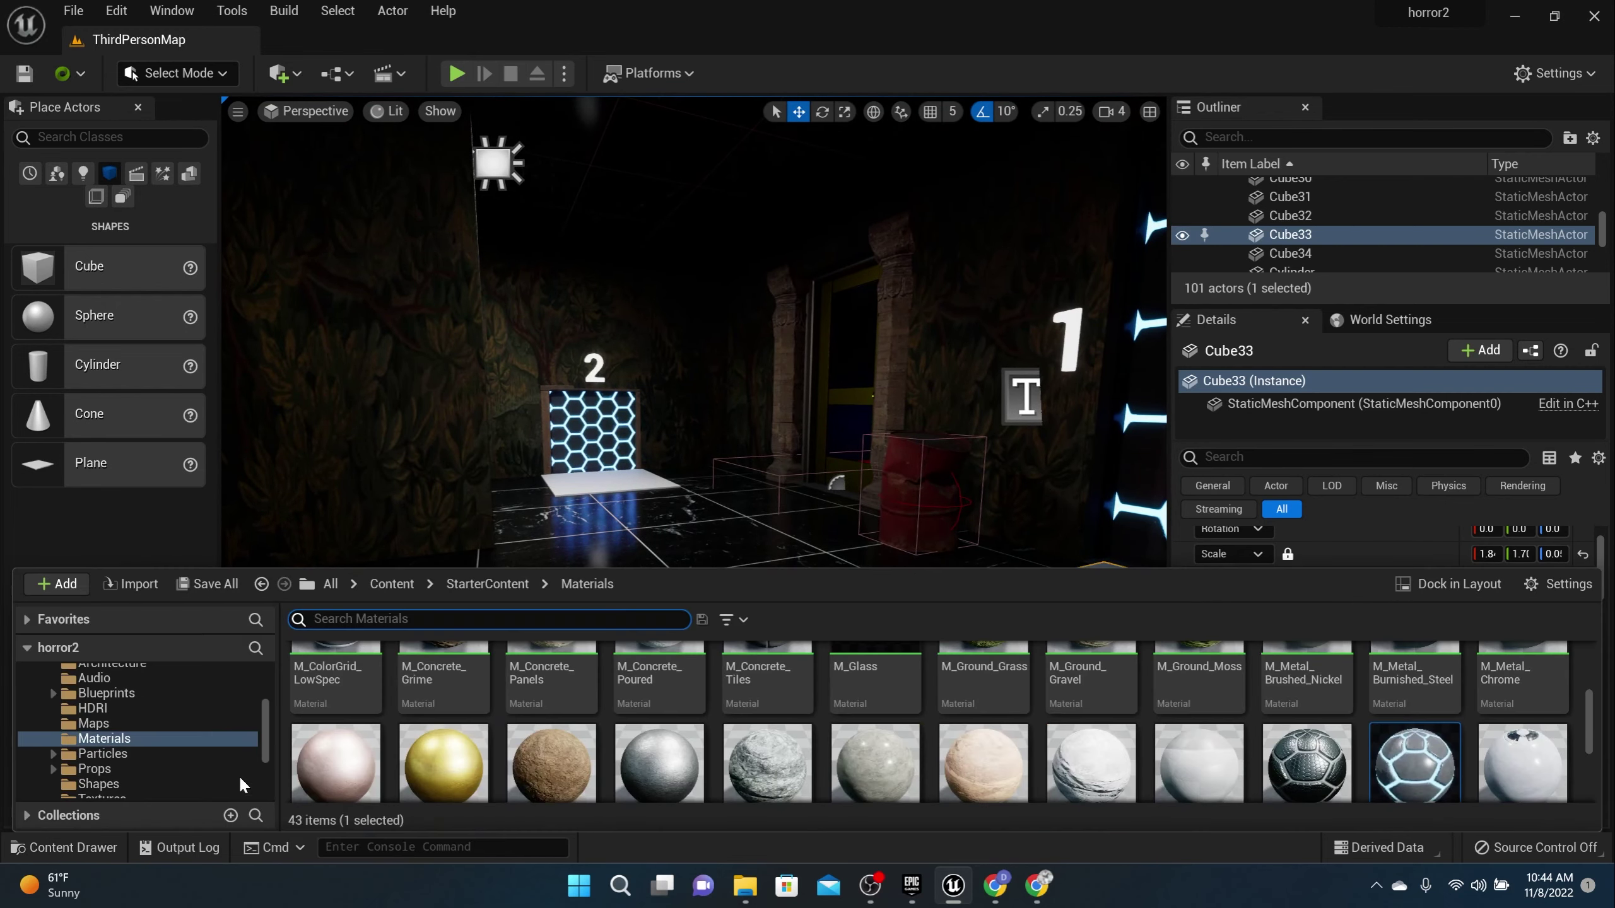
{"action": "left_click_drag", "start_coordinate": [563, 564], "coordinate": [636, 321]}
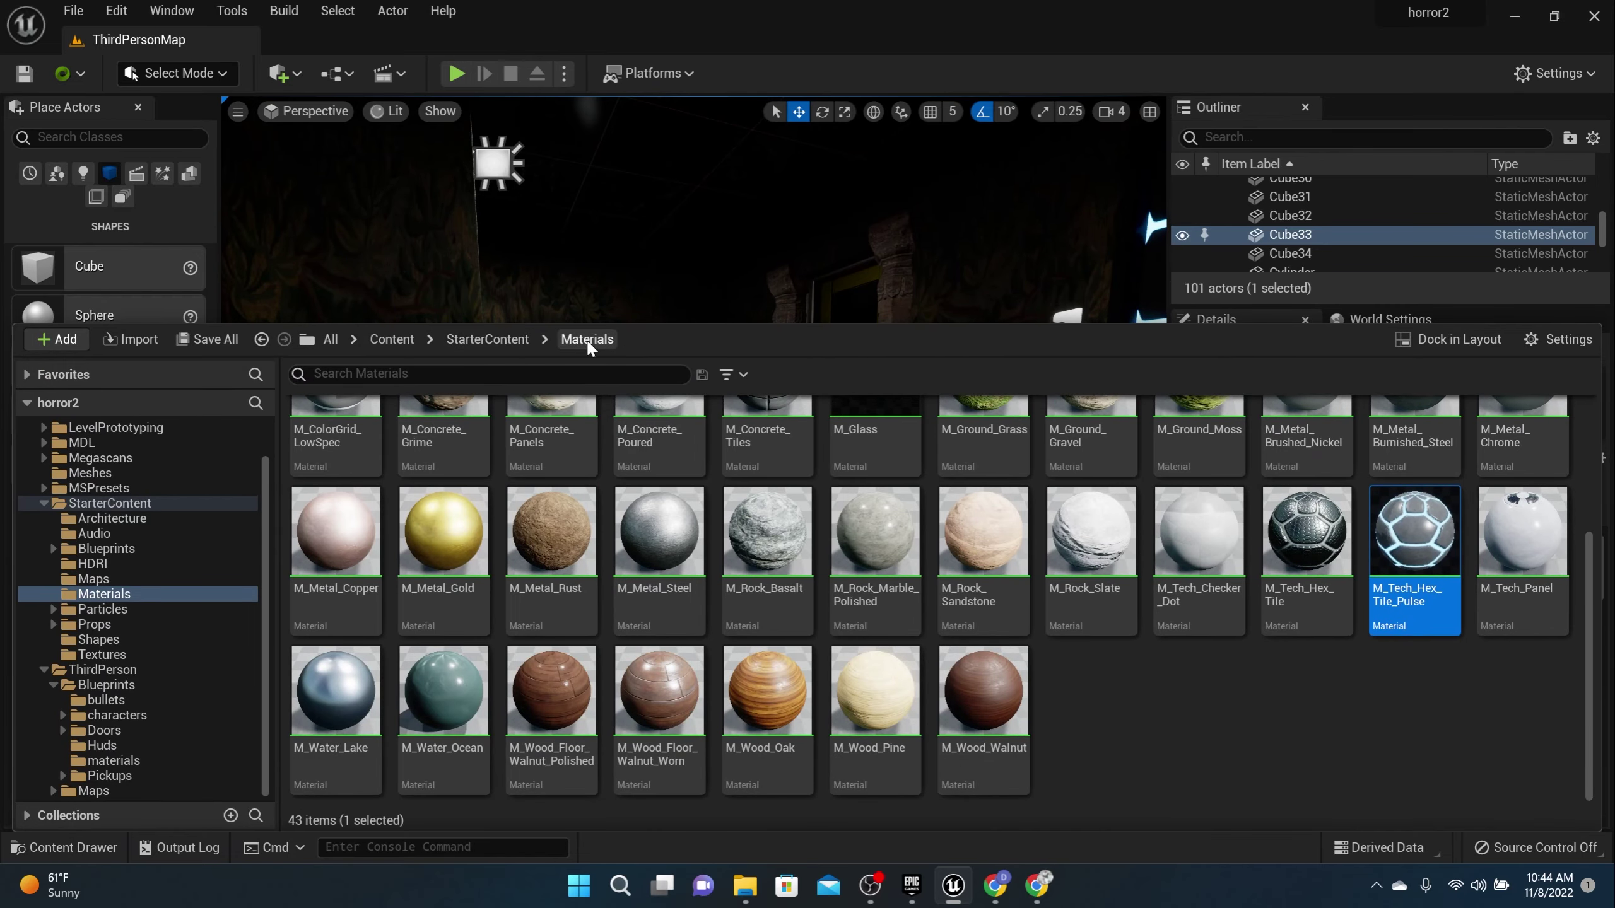
{"action": "right_click", "coordinate": [1060, 672]}
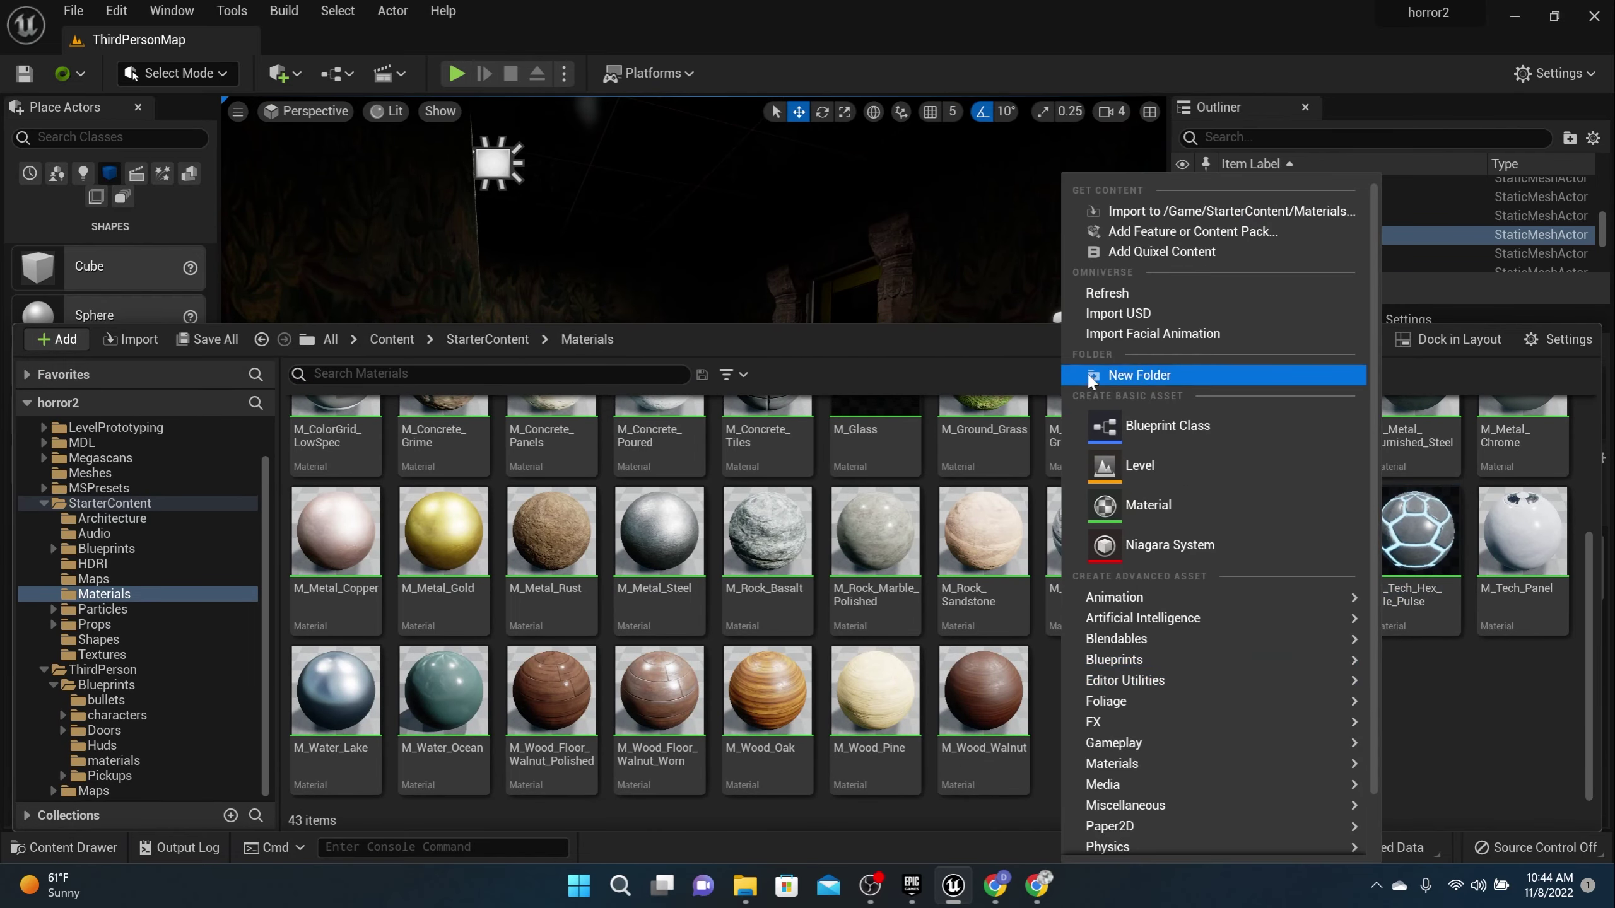
{"action": "left_click", "coordinate": [1162, 493]}
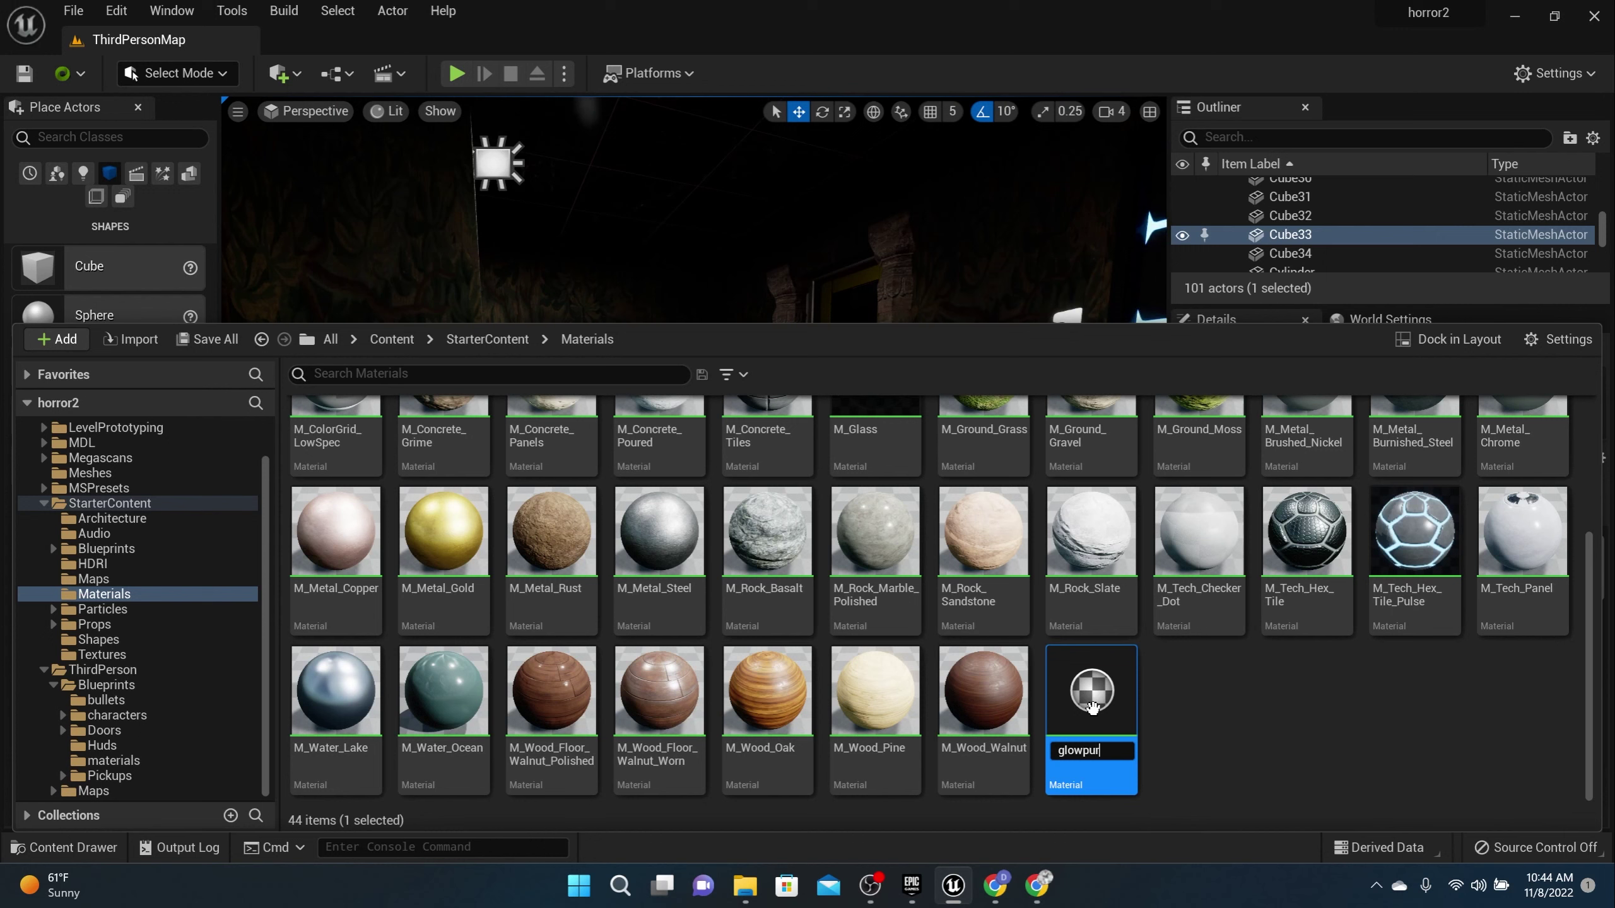
{"action": "key", "text": "Return"}
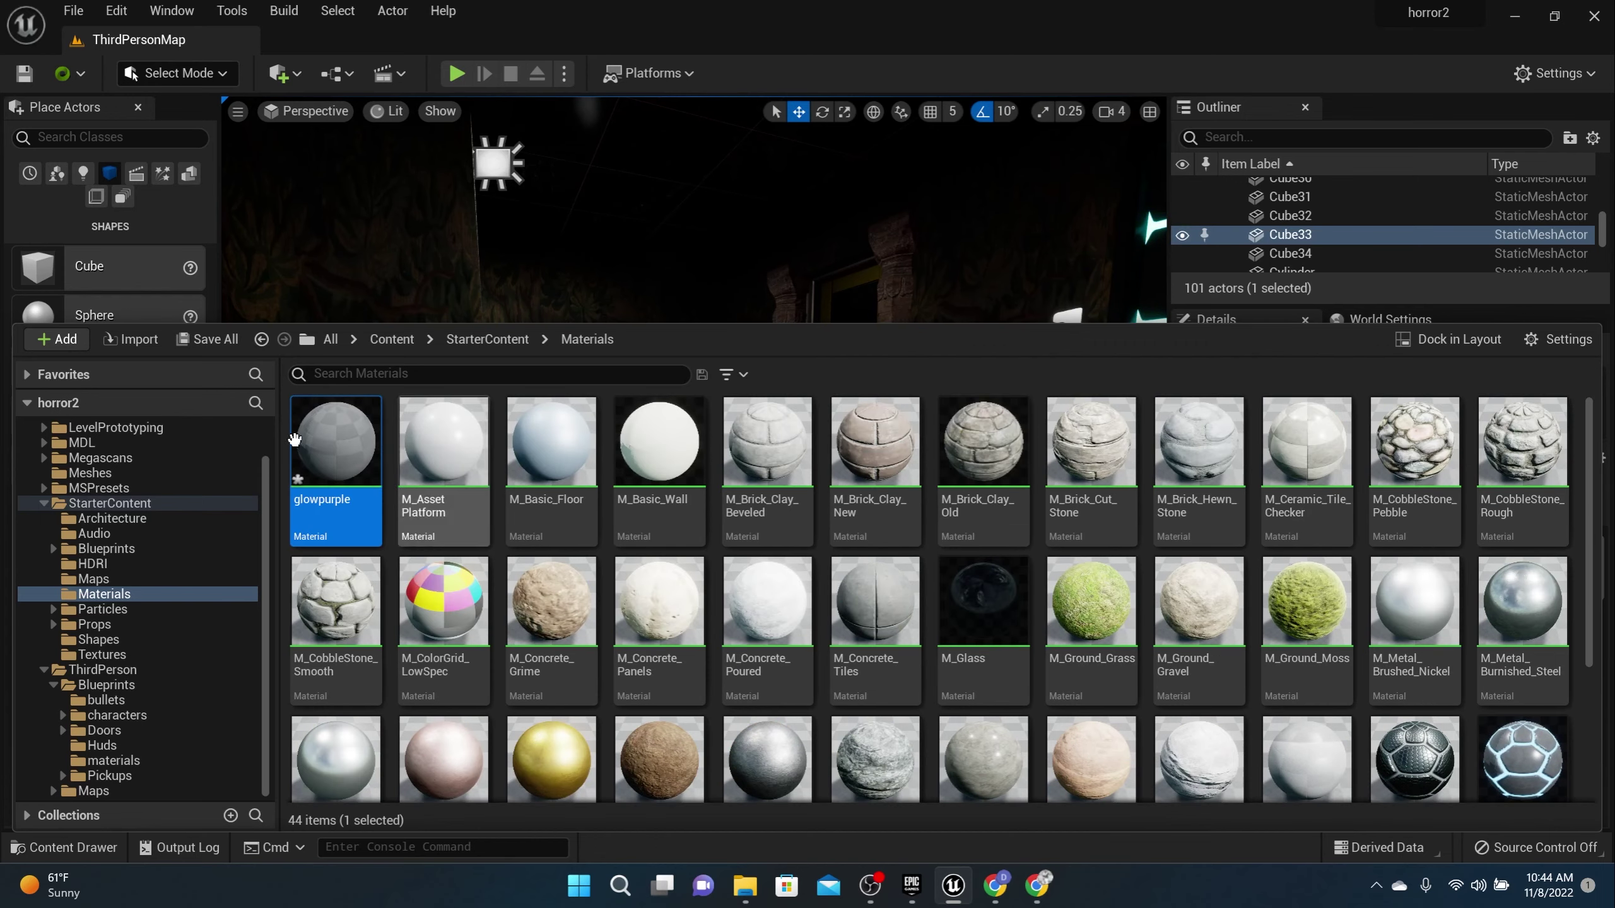
- Open the glowpurple material and add a Constant3Vector, a Constant and a Multiply node to its graph
{"action": "double_click", "coordinate": [319, 454]}
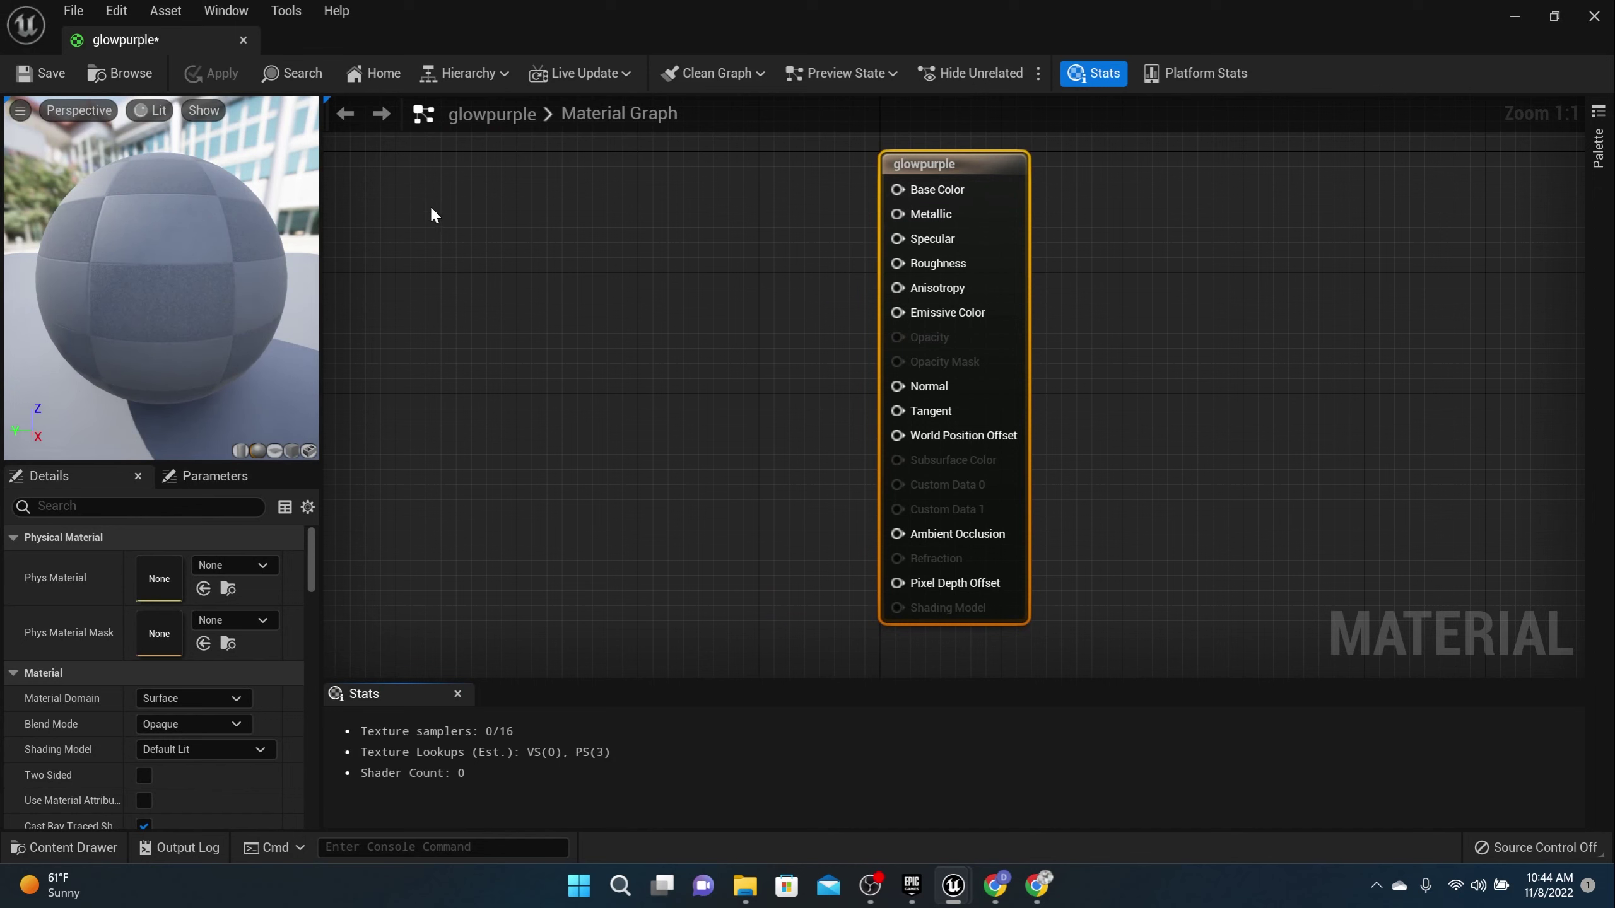
{"action": "left_click", "coordinate": [472, 208]}
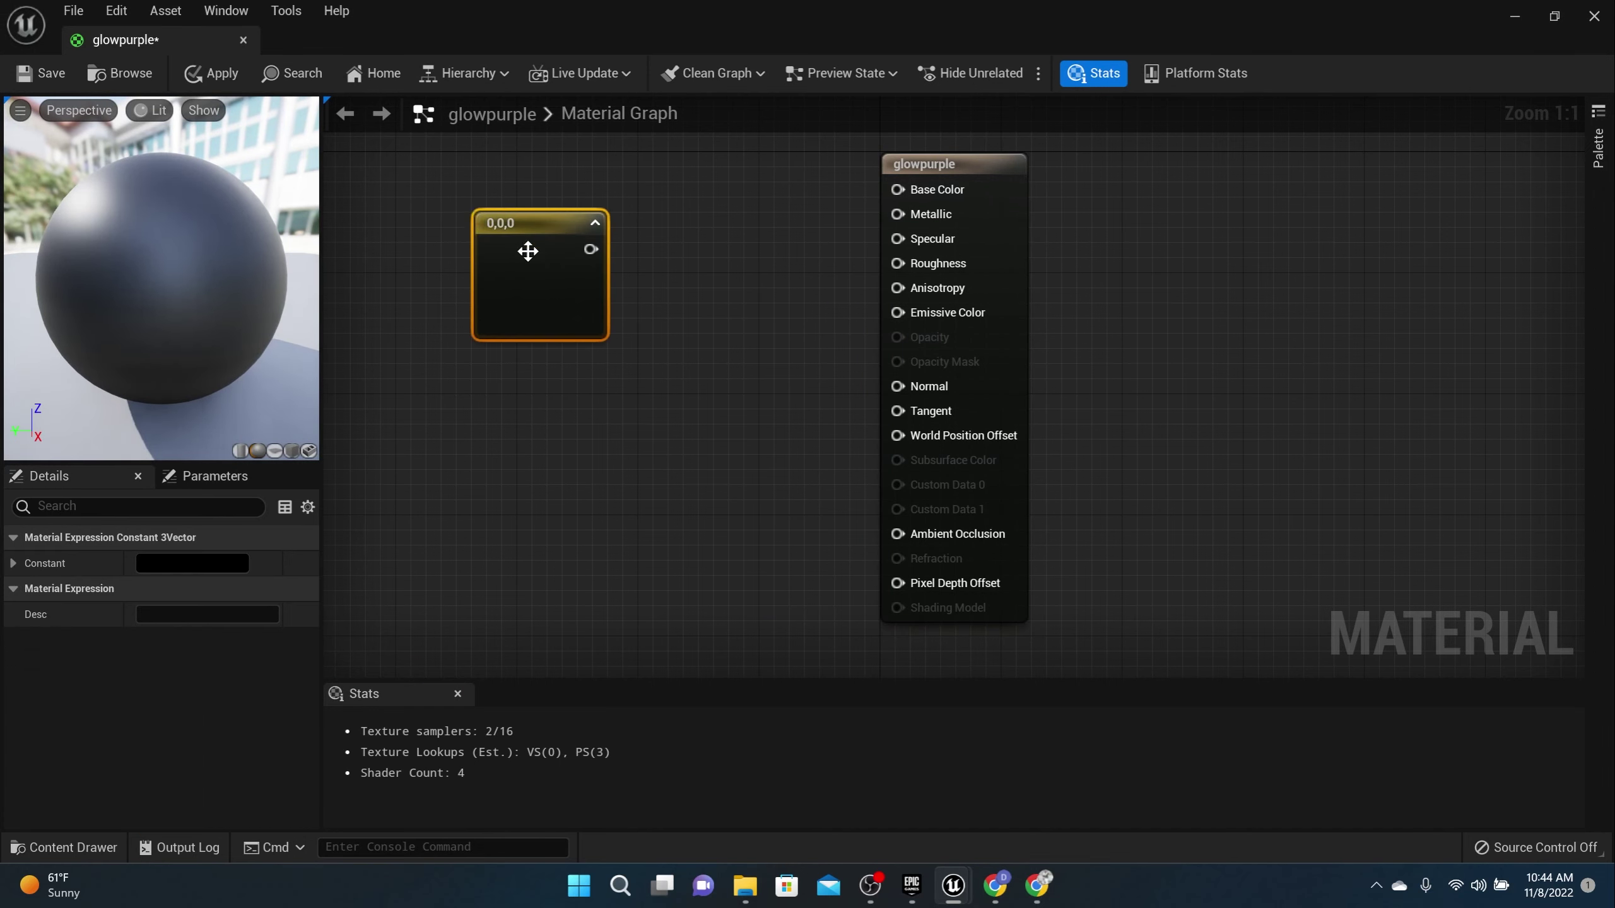
{"action": "left_click", "coordinate": [513, 400]}
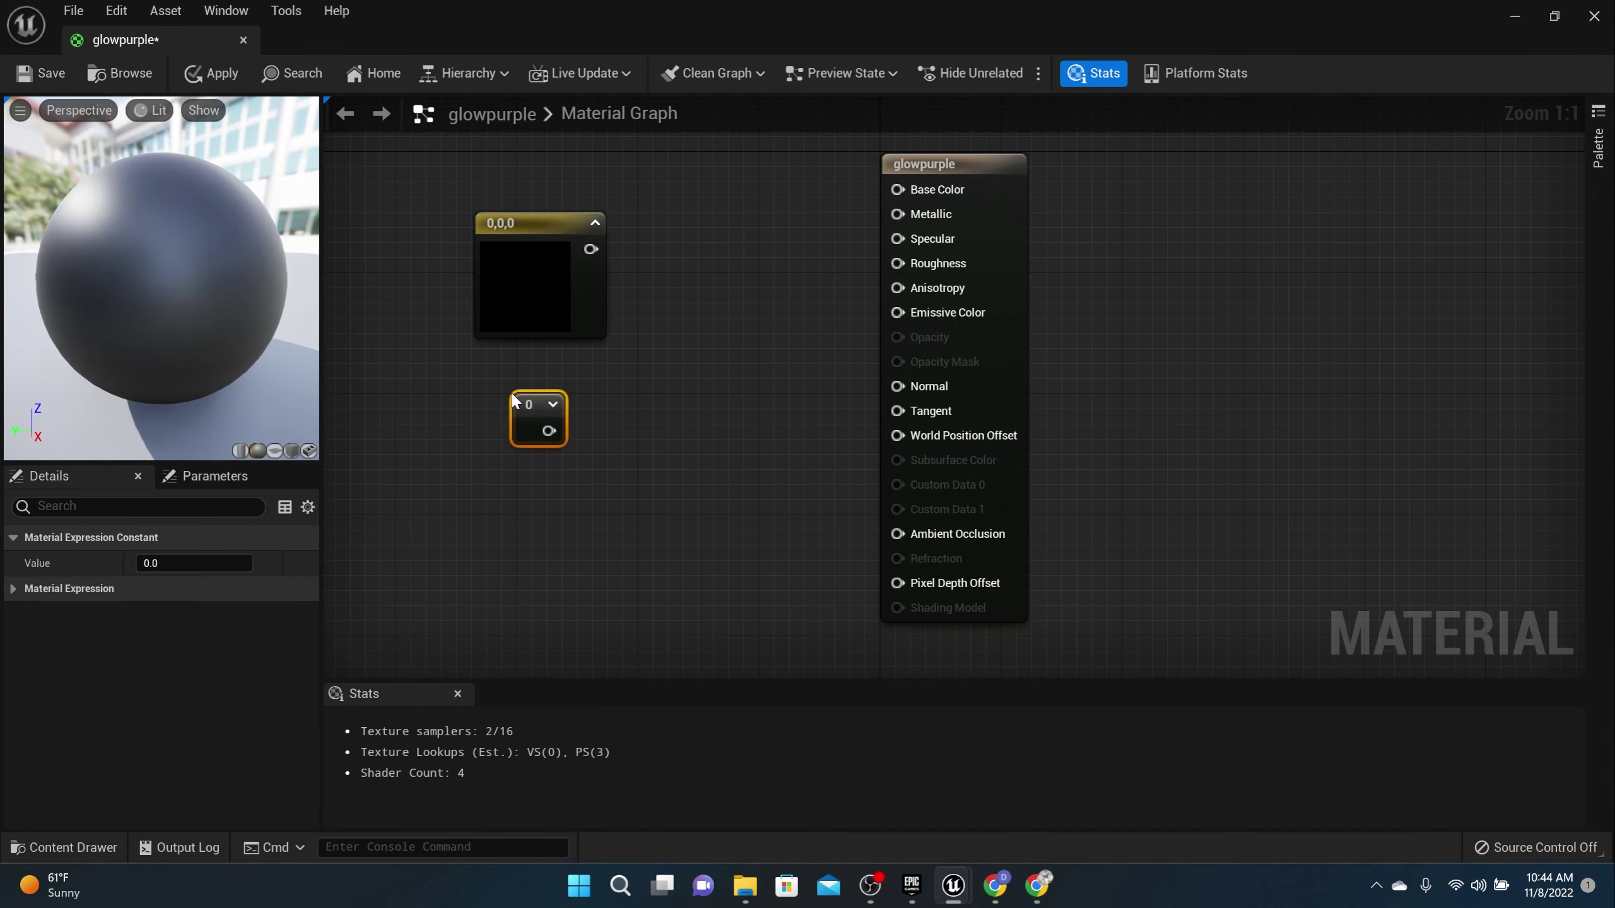
{"action": "left_click_drag", "start_coordinate": [536, 223], "coordinate": [534, 195]}
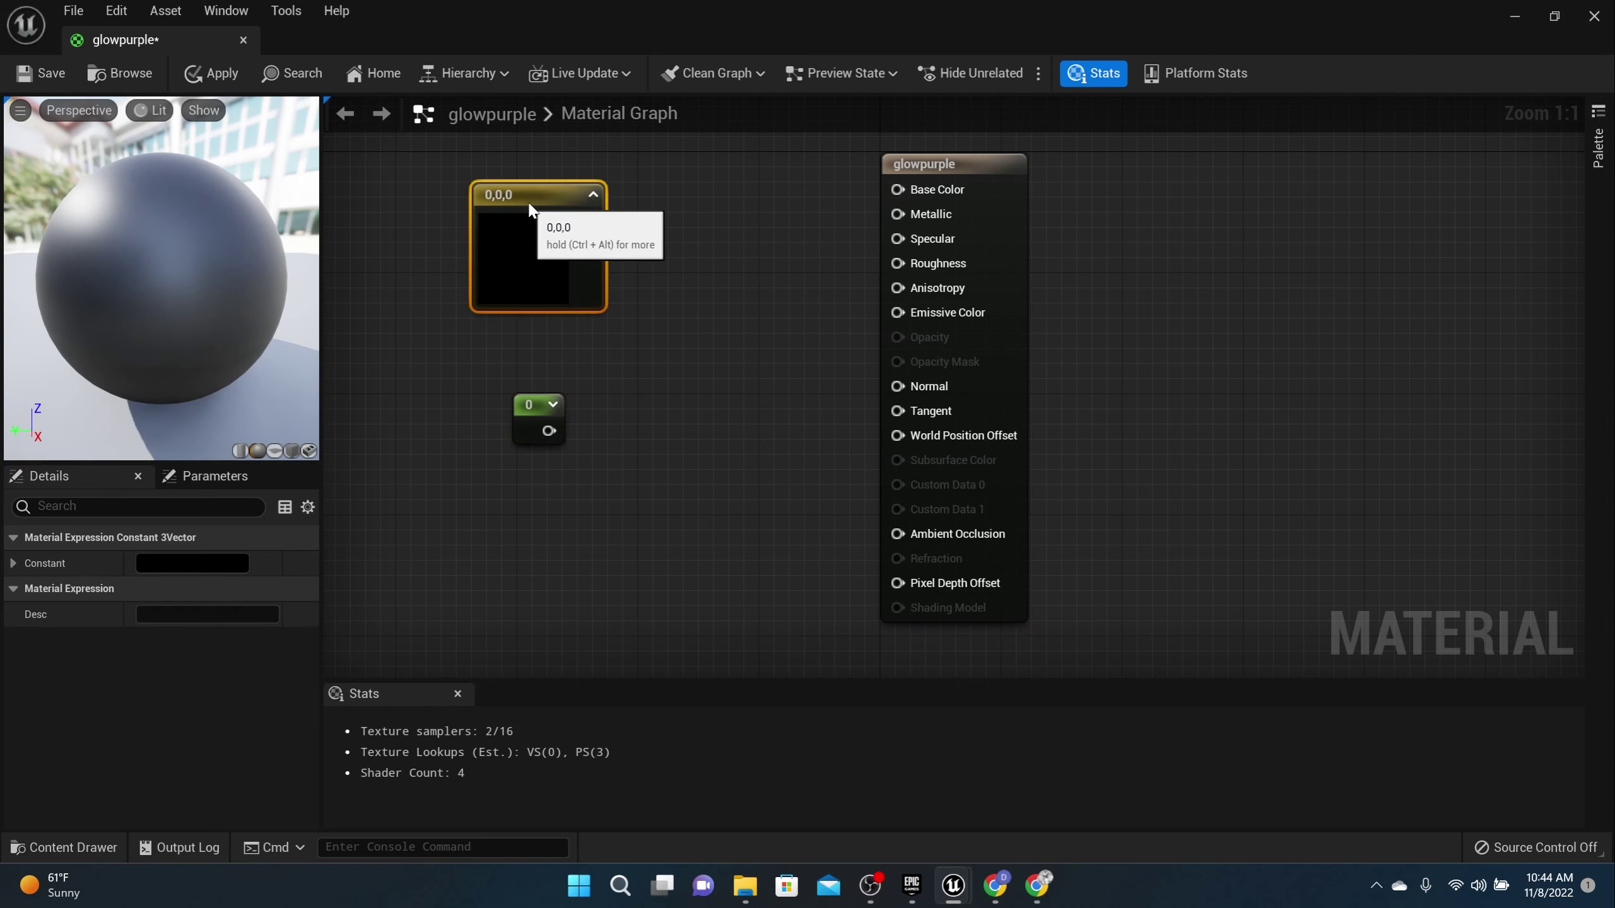
{"action": "left_click", "coordinate": [676, 347]}
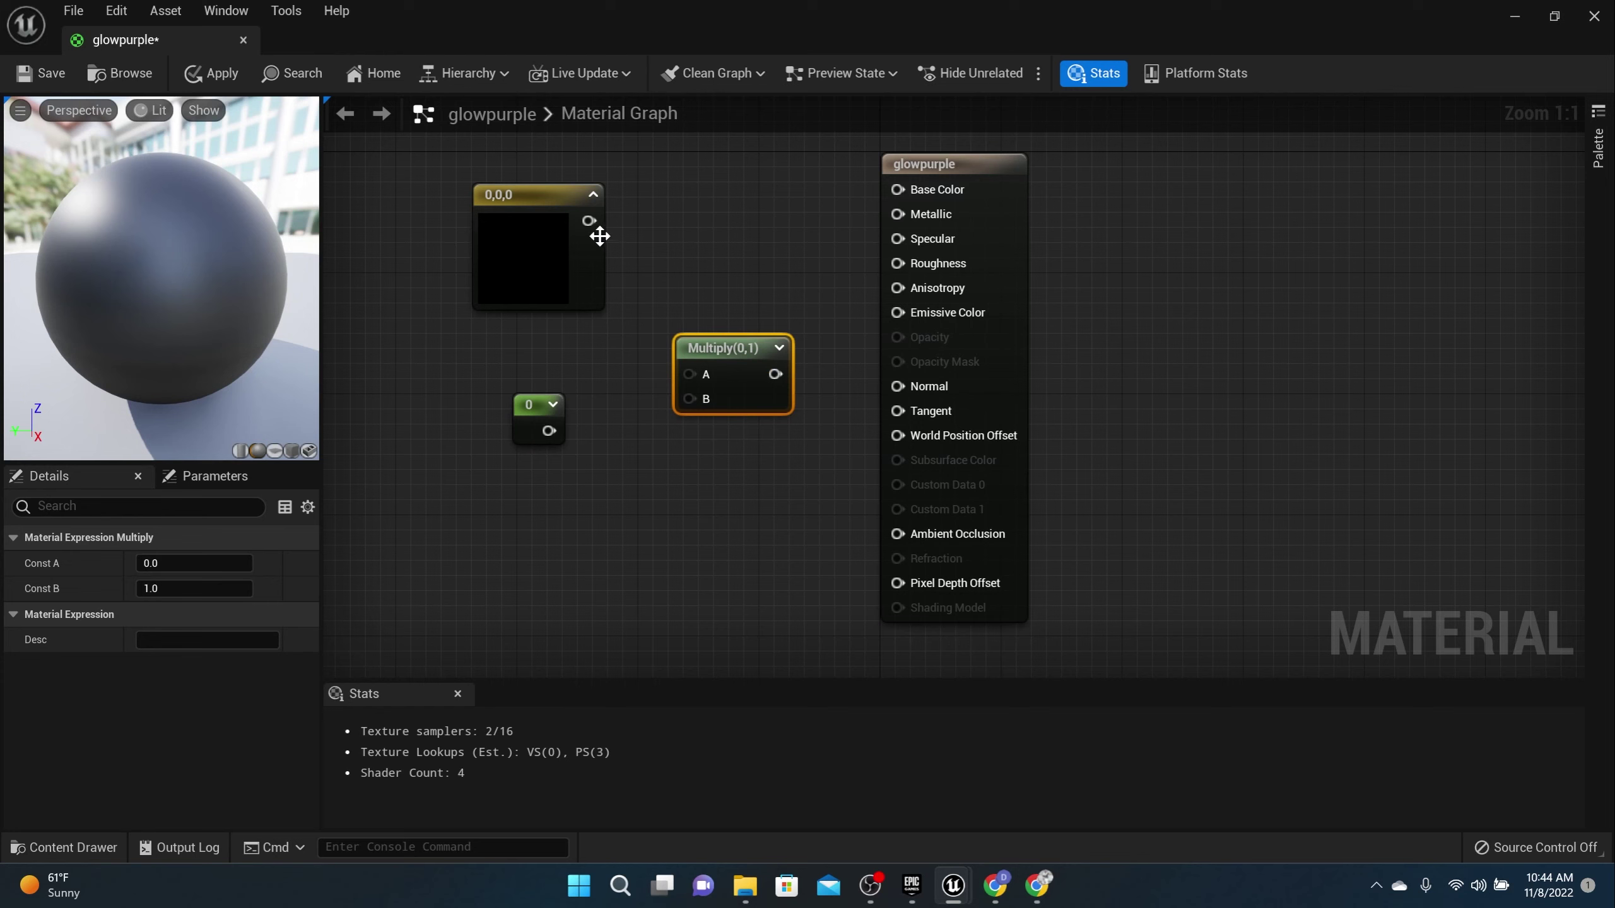
- Feed the vector and the constant through the Multiply node into Emissive Color, and set the constant to about 1.287
{"action": "left_click_drag", "start_coordinate": [588, 221], "coordinate": [689, 374]}
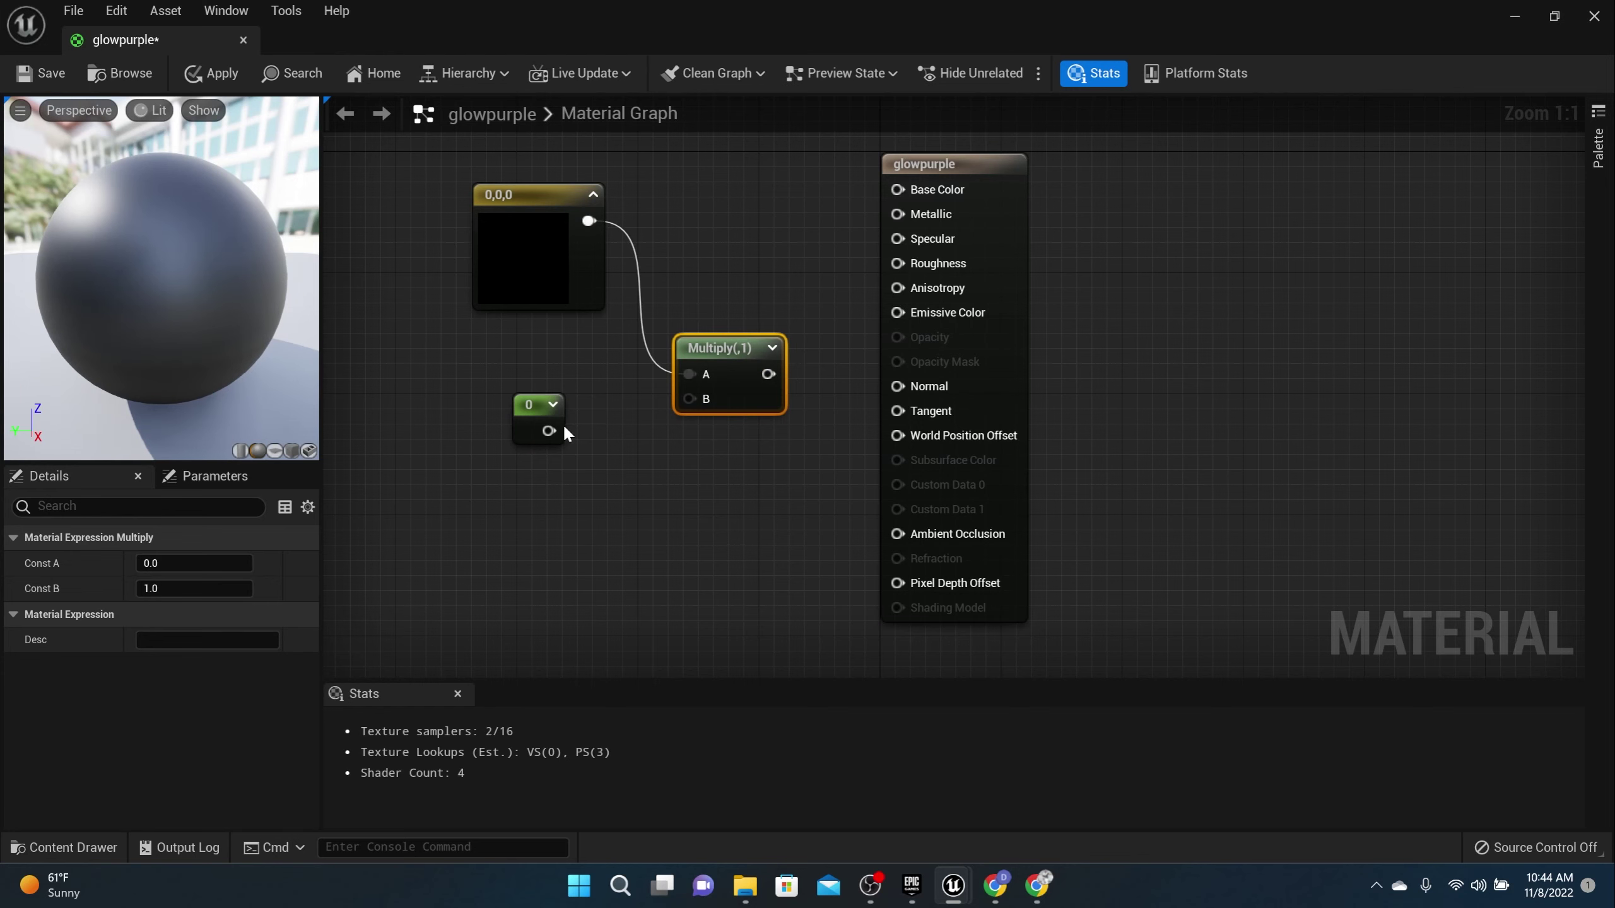
{"action": "left_click_drag", "start_coordinate": [548, 430], "coordinate": [904, 316]}
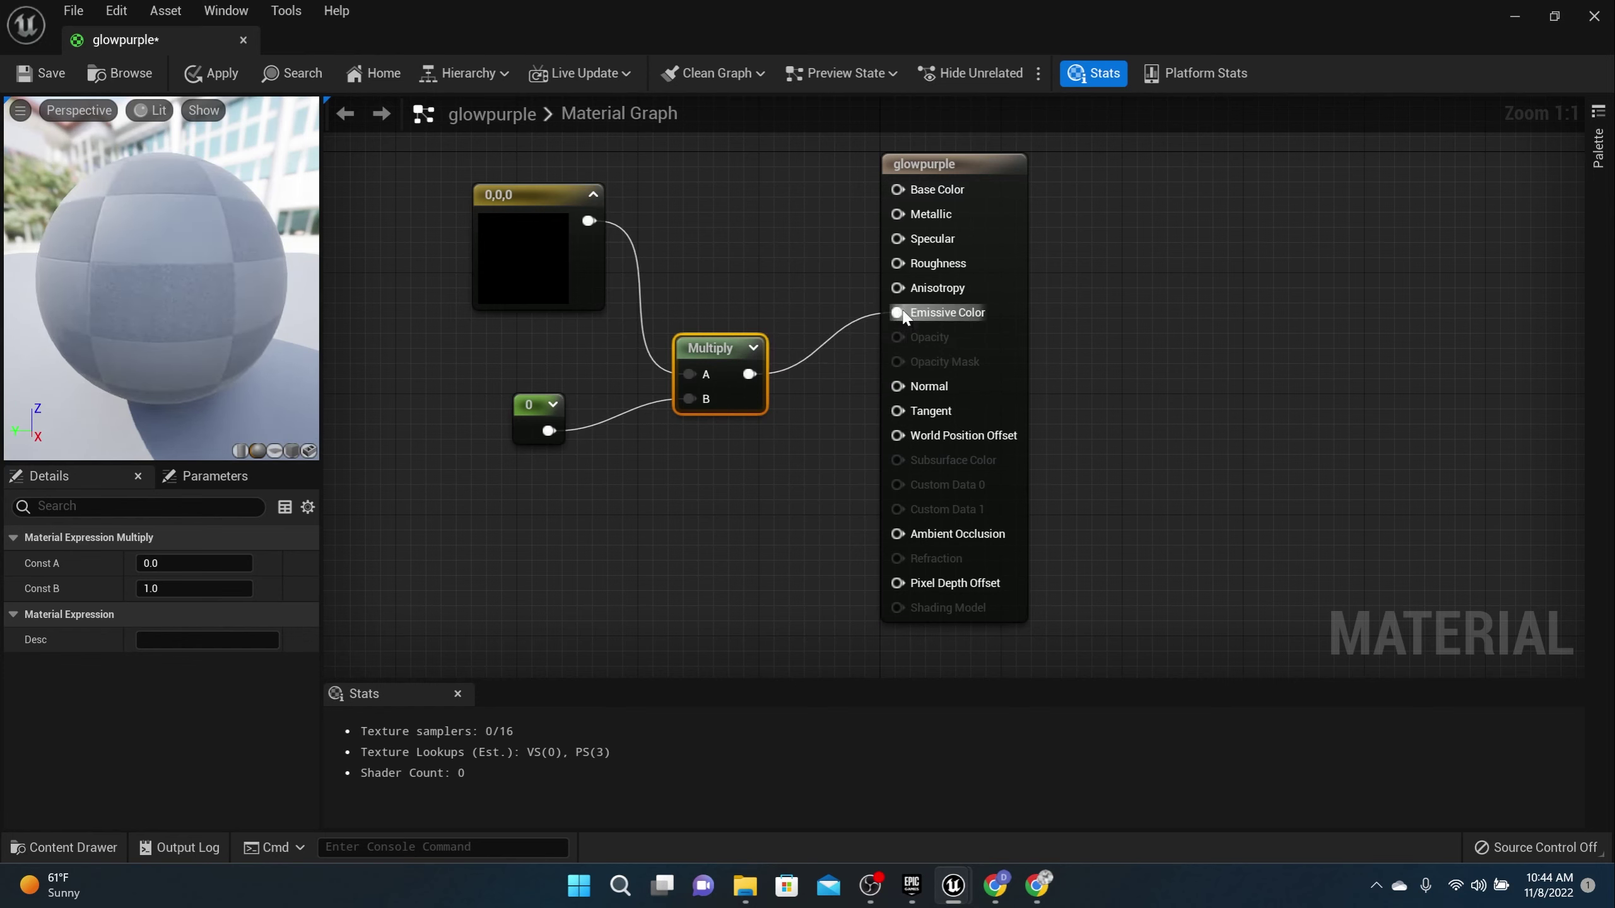
{"action": "left_click", "coordinate": [518, 400]}
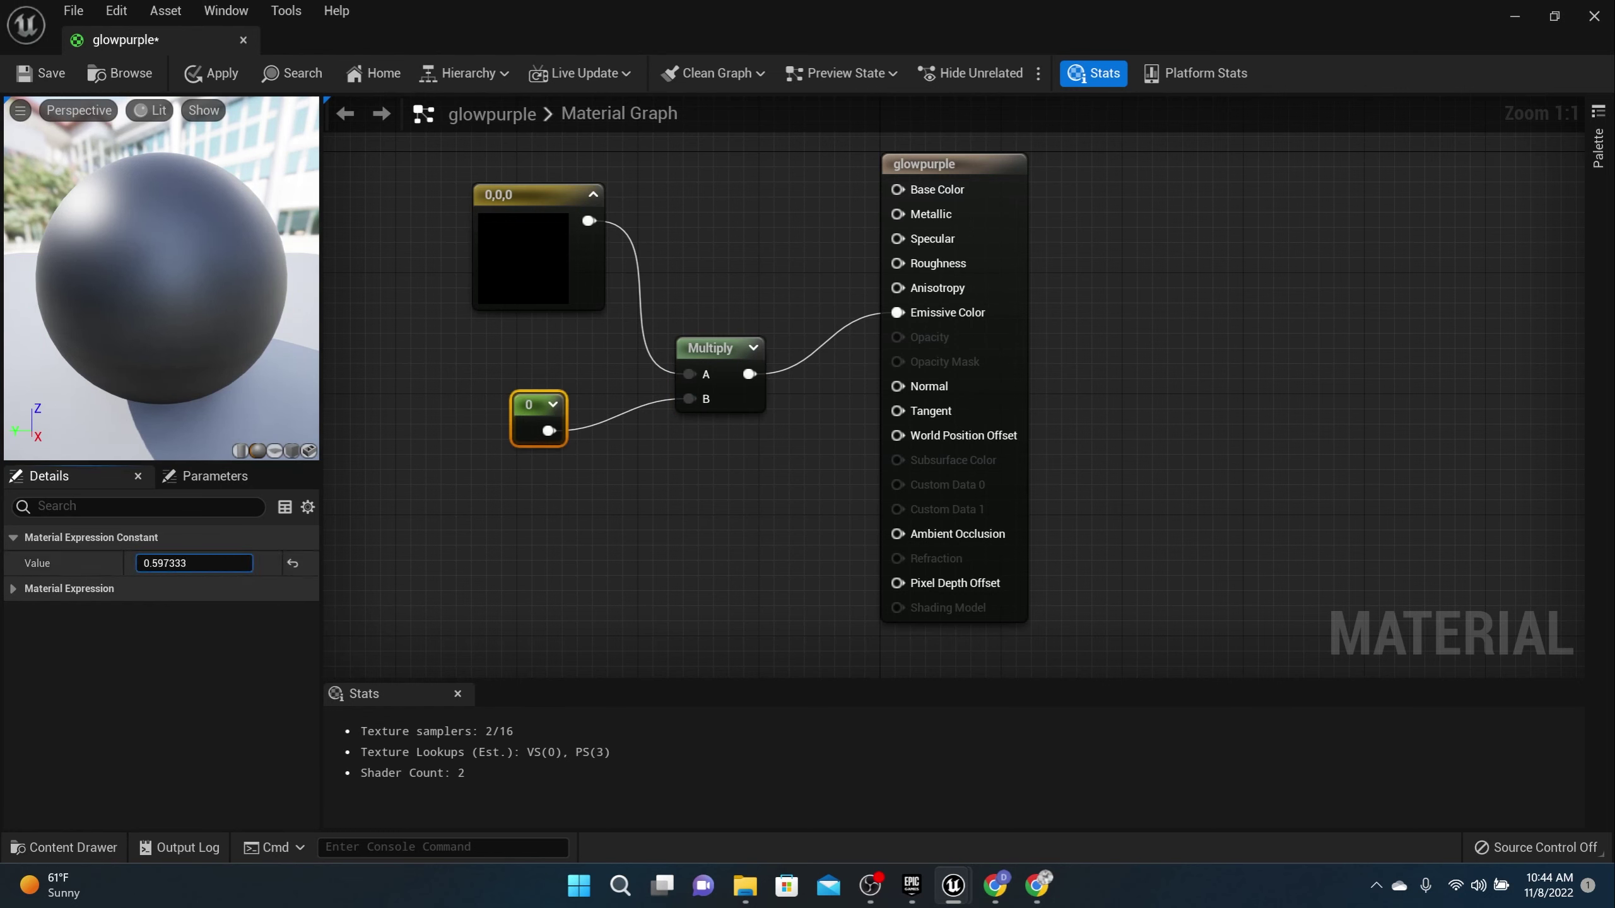
{"action": "left_click_drag", "start_coordinate": [194, 563], "coordinate": [194, 562]}
- Set the vector colour to magenta, about 0.502, 0, 0.457, and save and close the glowpurple material
{"action": "left_click", "coordinate": [507, 212]}
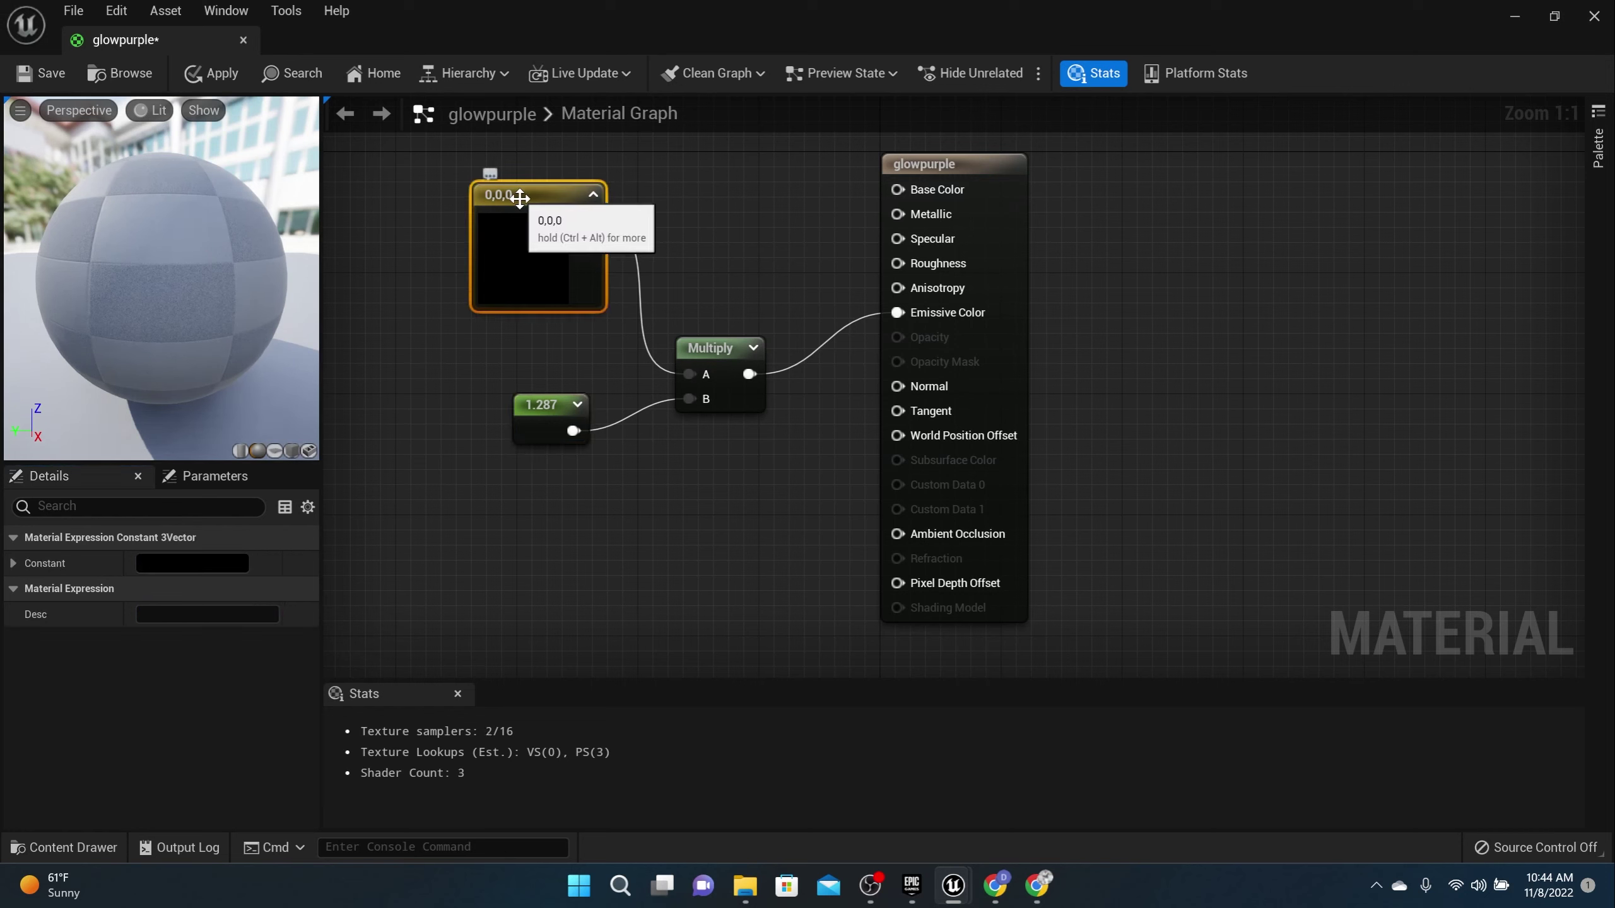
{"action": "double_click", "coordinate": [508, 216]}
{"action": "left_click_drag", "start_coordinate": [624, 470], "coordinate": [678, 390]}
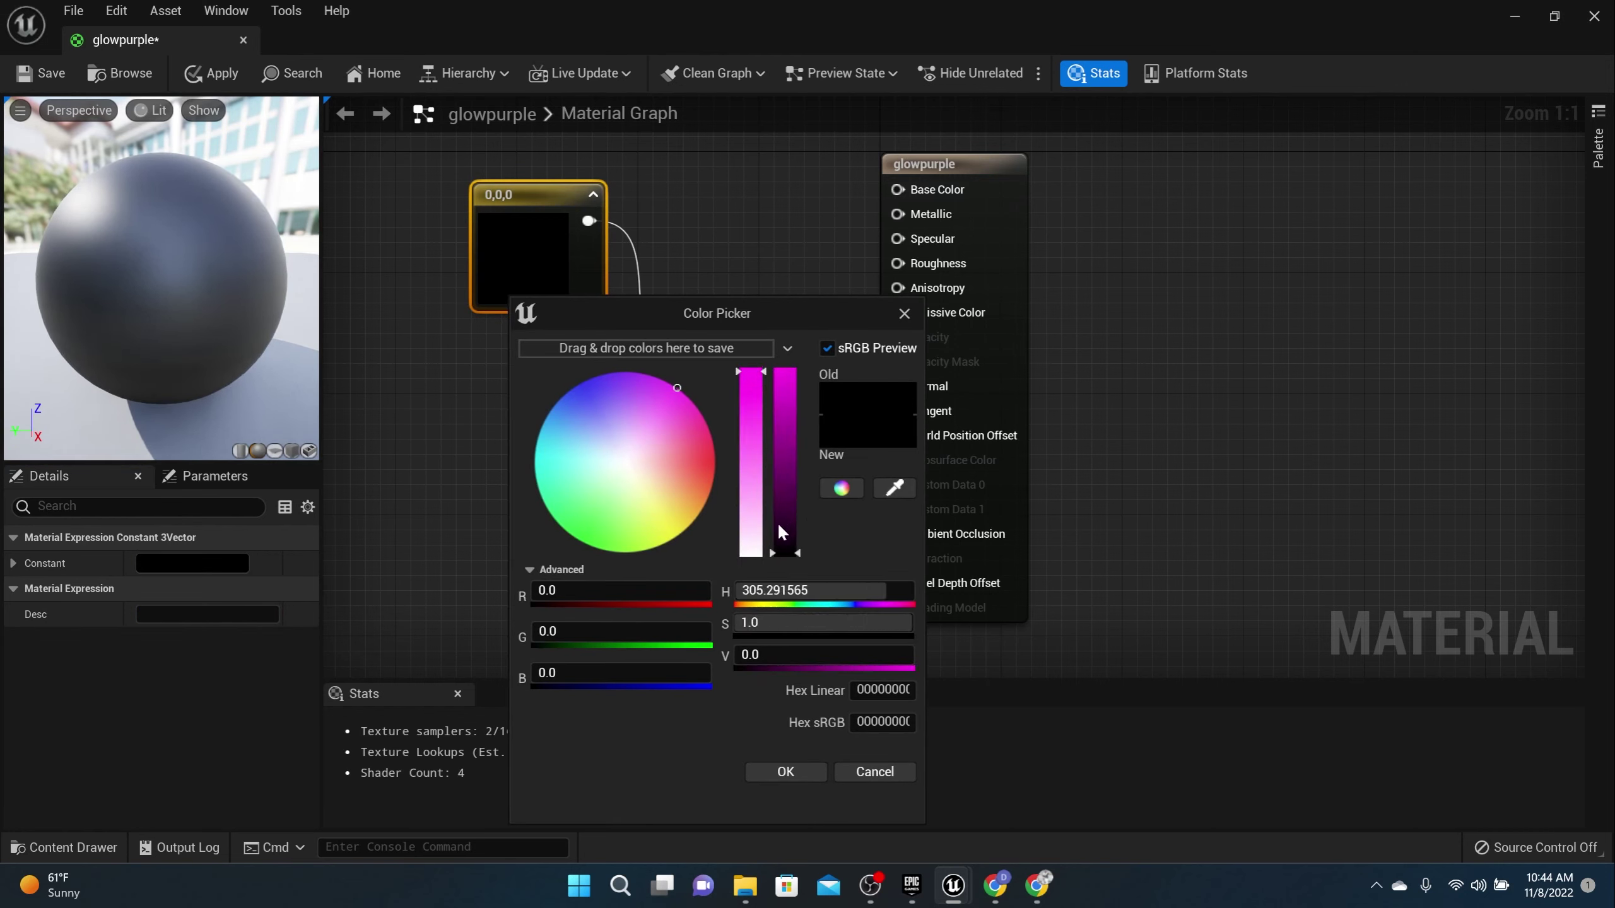
{"action": "left_click_drag", "start_coordinate": [782, 523], "coordinate": [786, 462]}
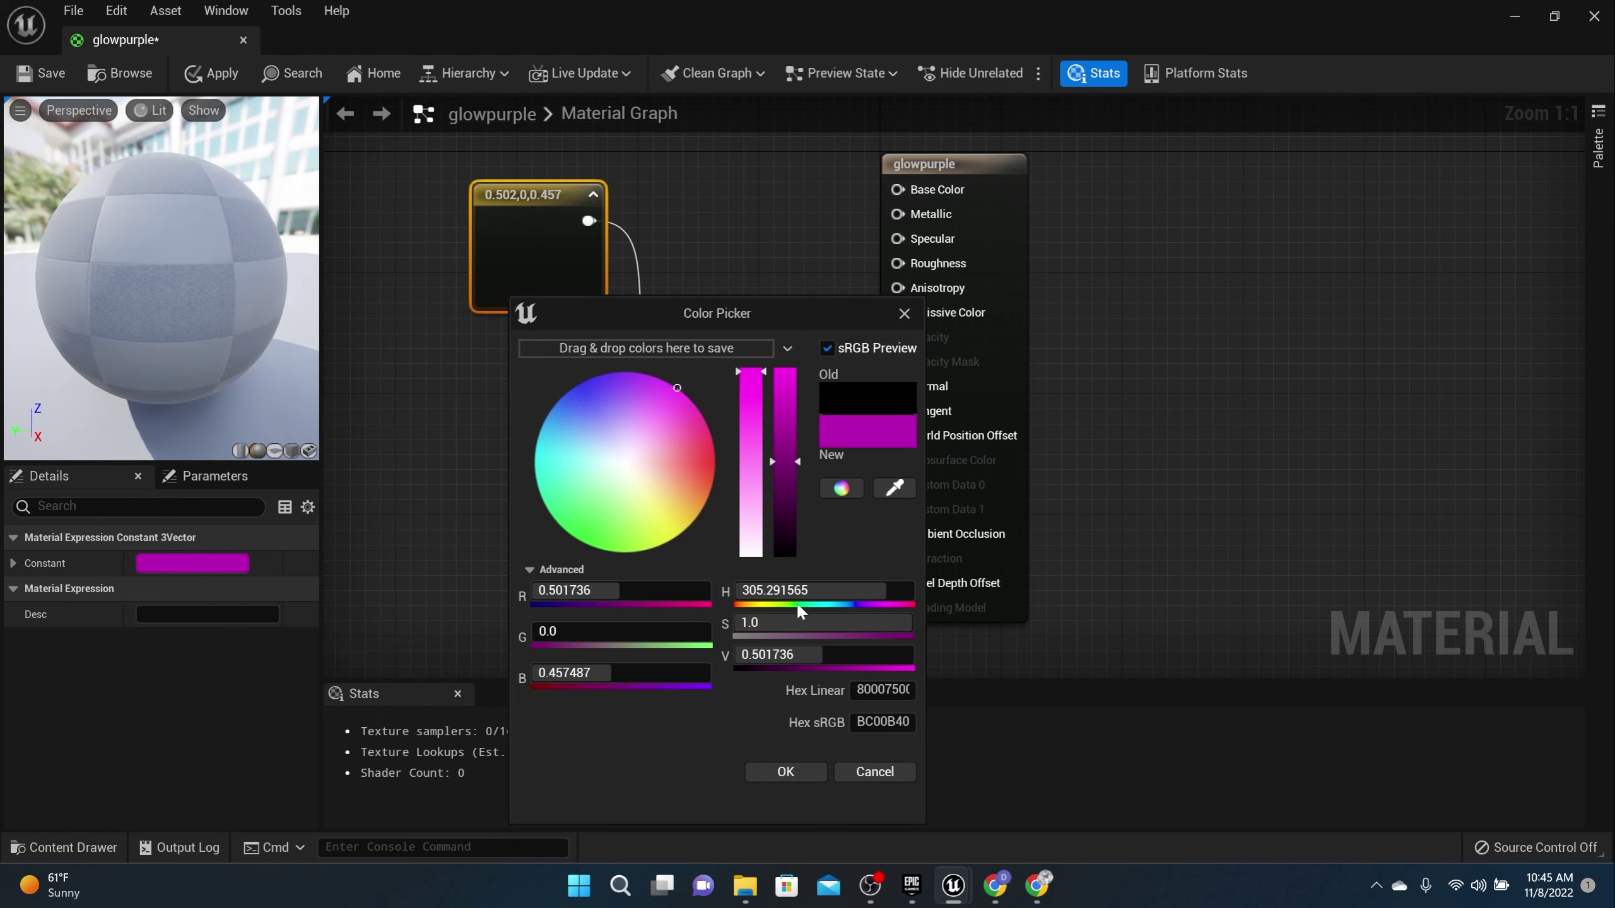
{"action": "left_click", "coordinate": [786, 772]}
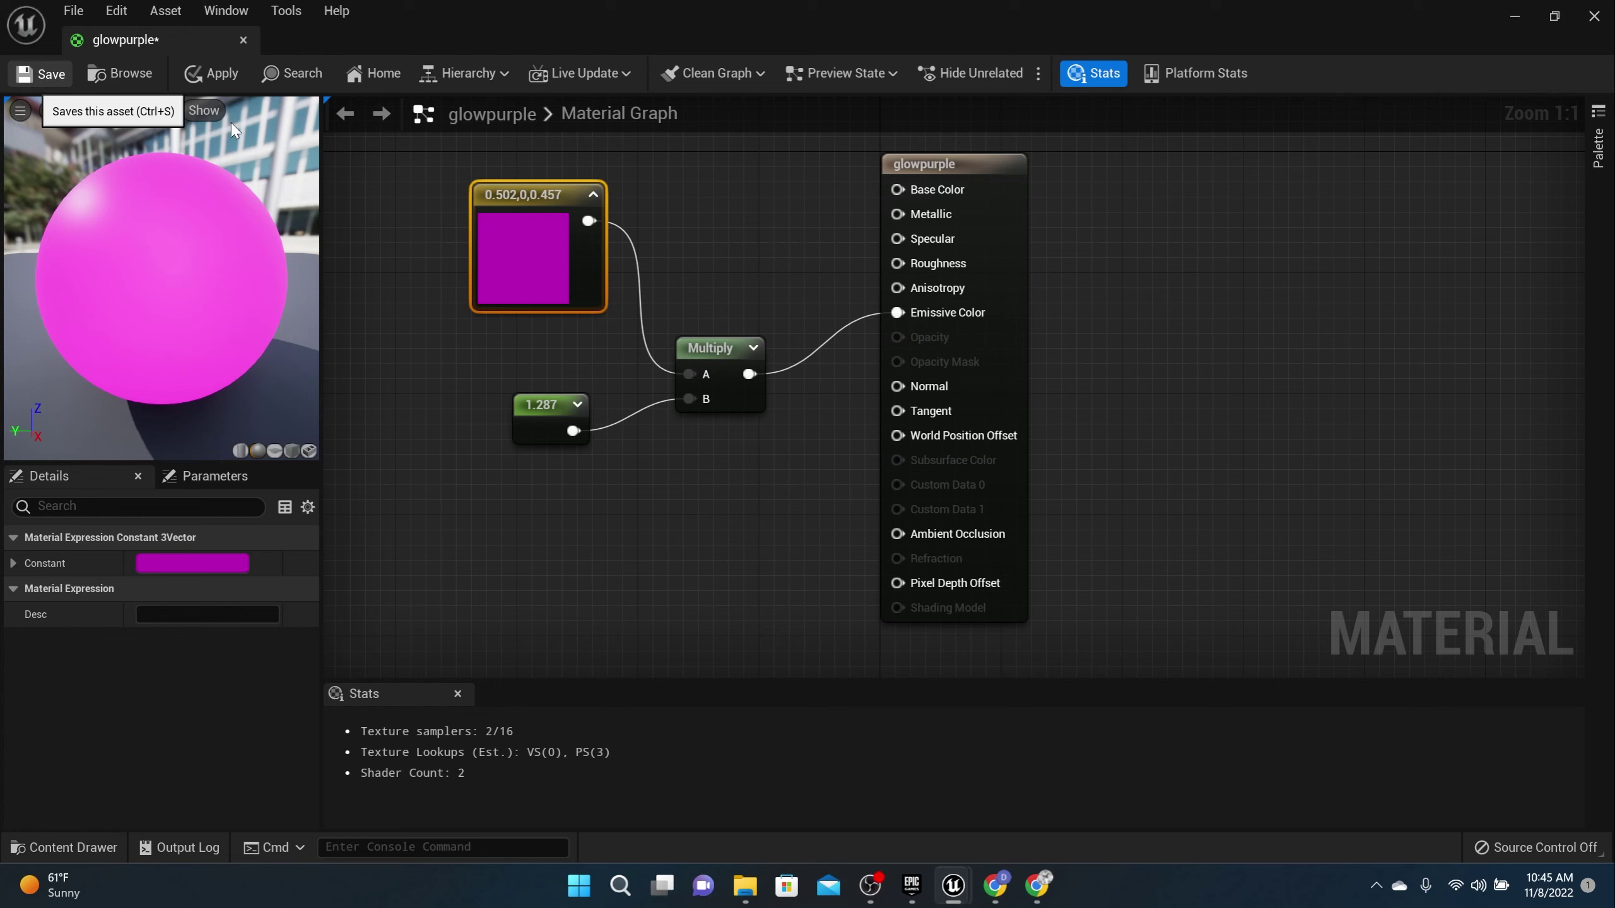
{"action": "left_click", "coordinate": [35, 76]}
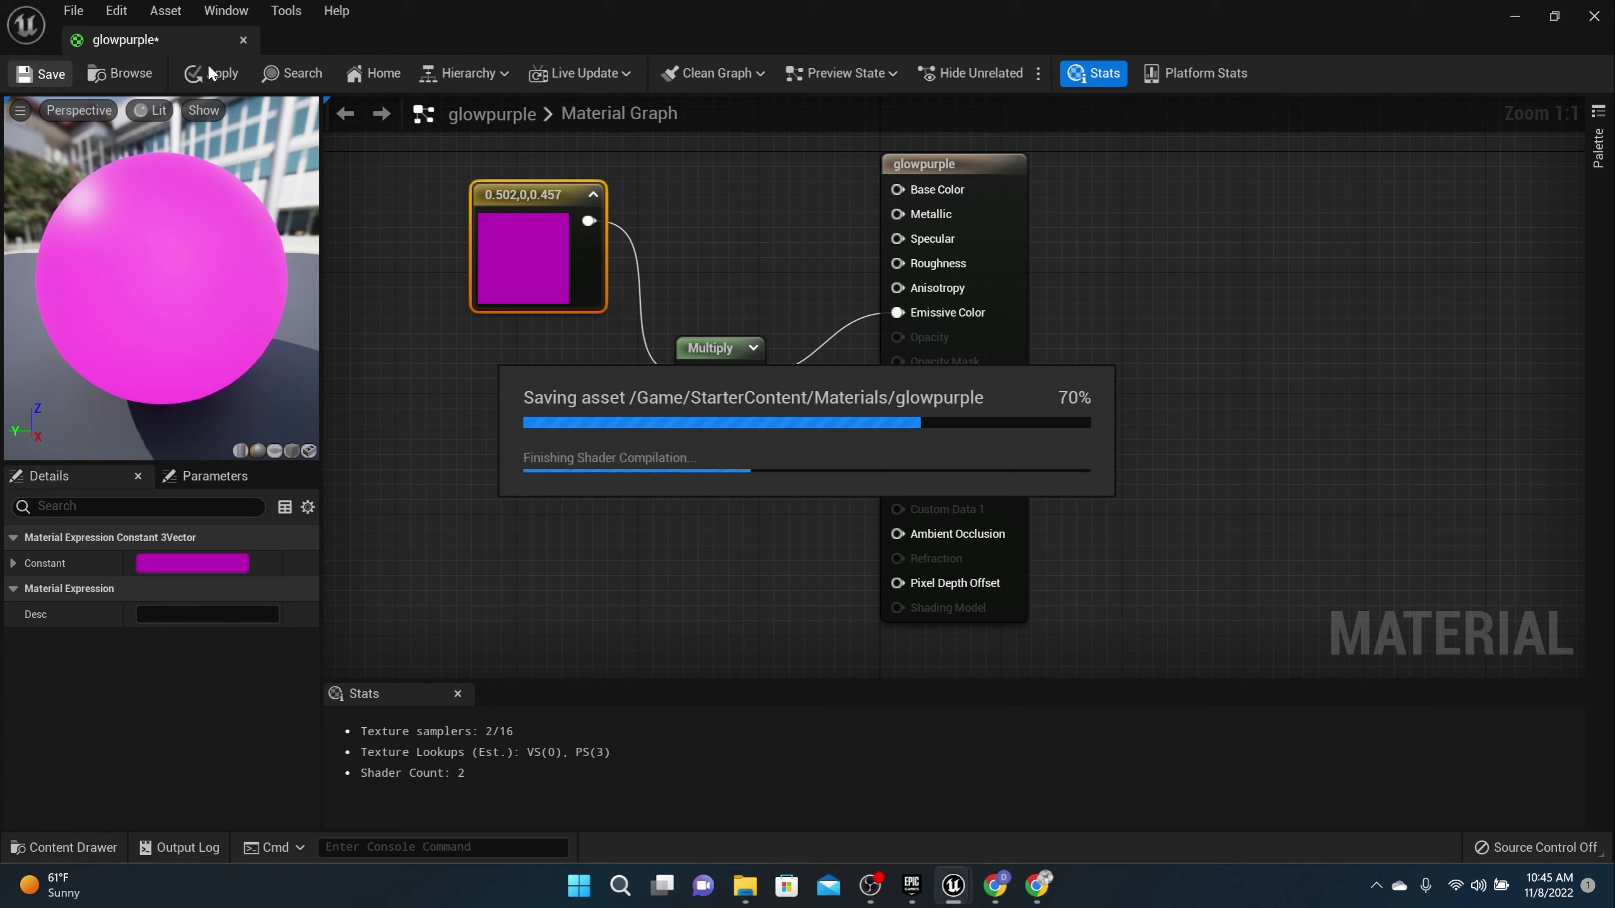
{"action": "left_click", "coordinate": [244, 40]}
- Apply the M_Concrete_Tiles material to the white platform in front of the hexagon panel marked 1
{"action": "key", "text": "f"}
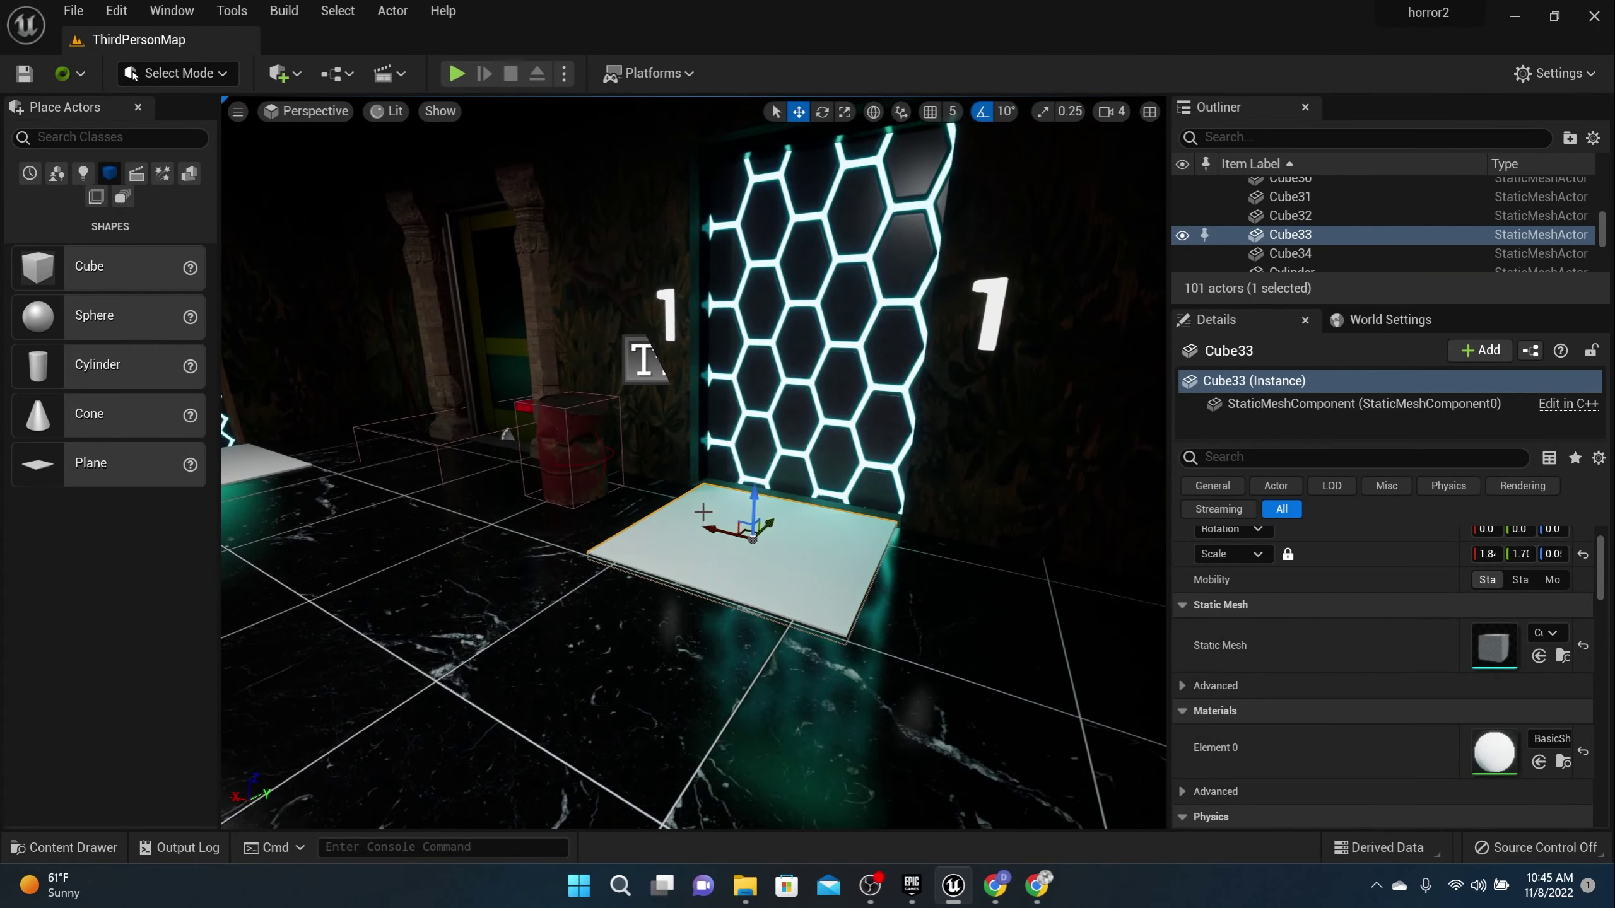
{"action": "left_click", "coordinate": [94, 851]}
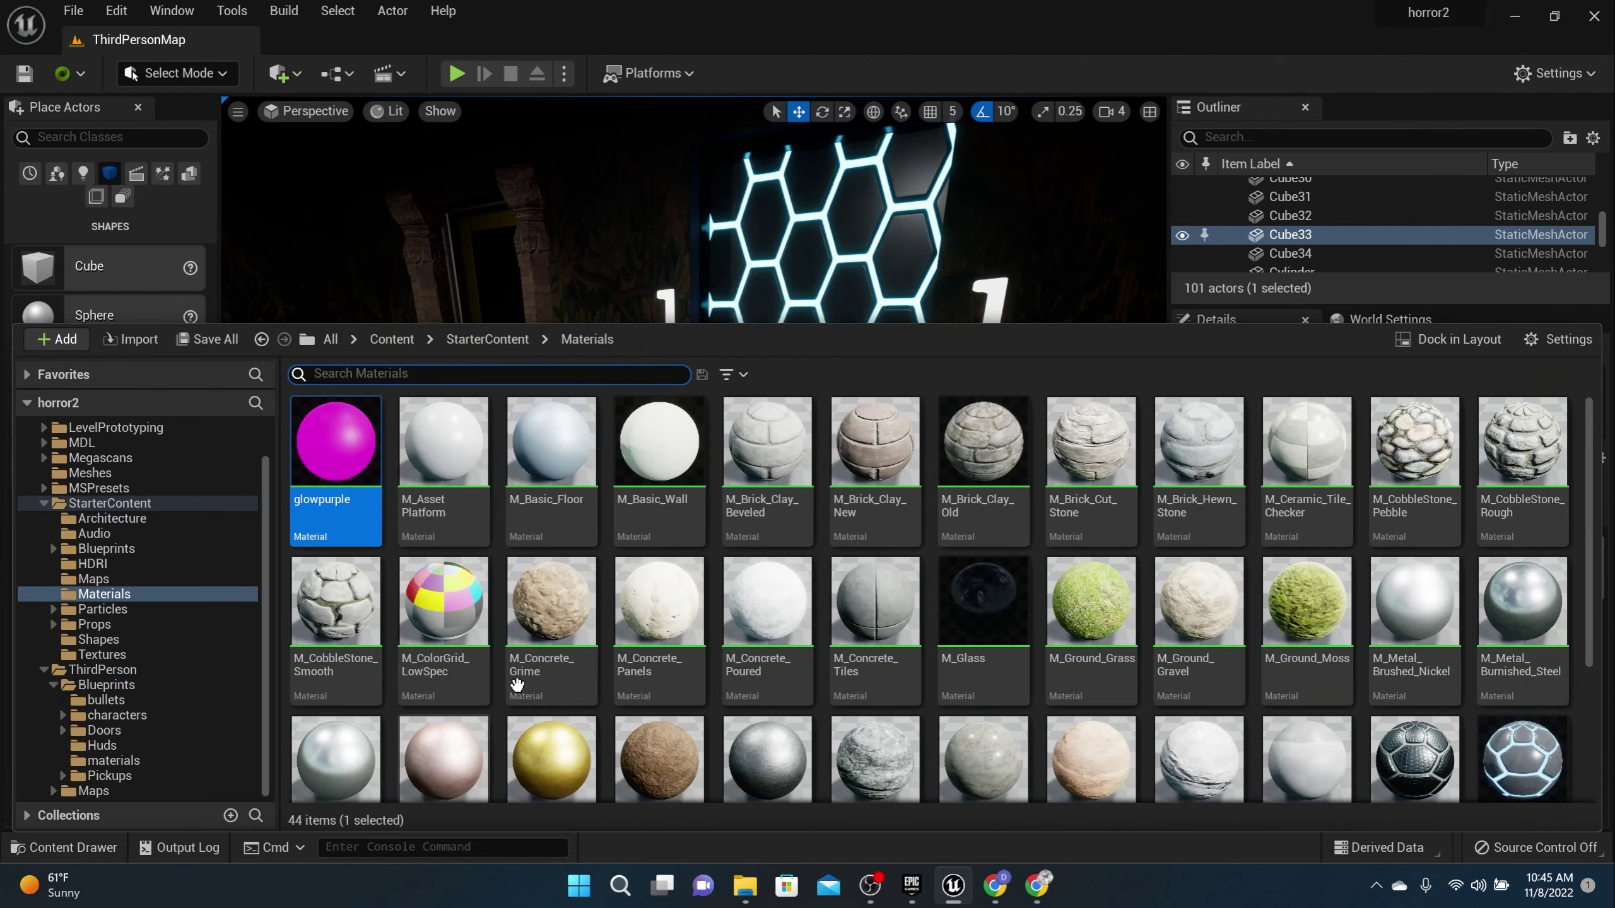
{"action": "left_click_drag", "start_coordinate": [503, 322], "coordinate": [502, 534]}
{"action": "scroll", "coordinate": [795, 677], "scroll_direction": "down", "scroll_amount": 5}
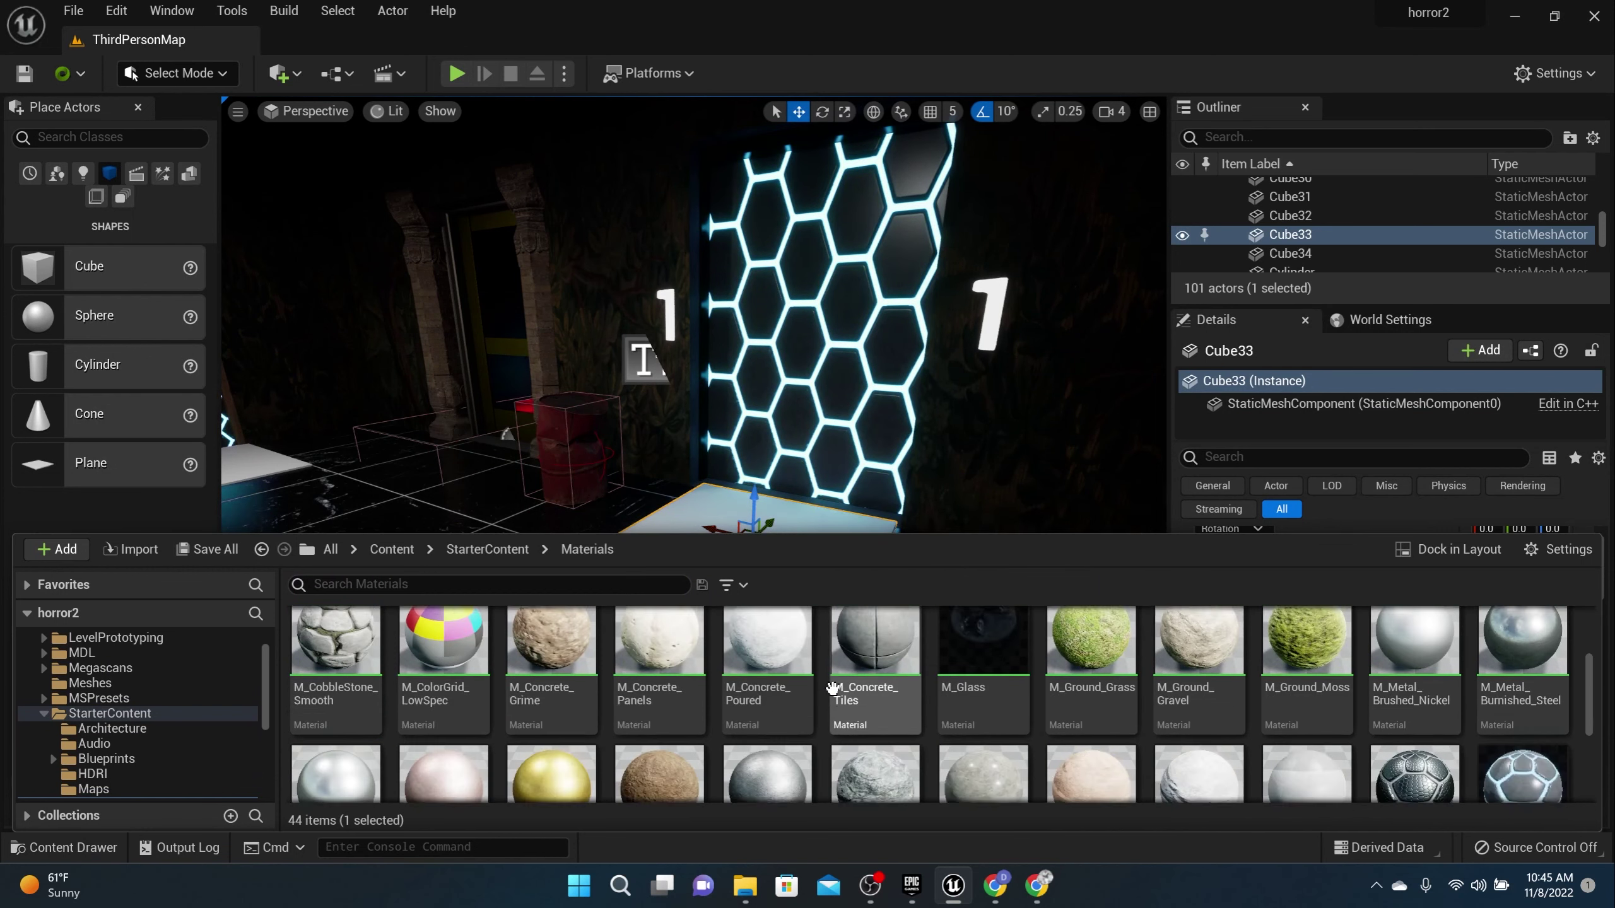
{"action": "scroll", "coordinate": [795, 694], "scroll_direction": "down", "scroll_amount": 3}
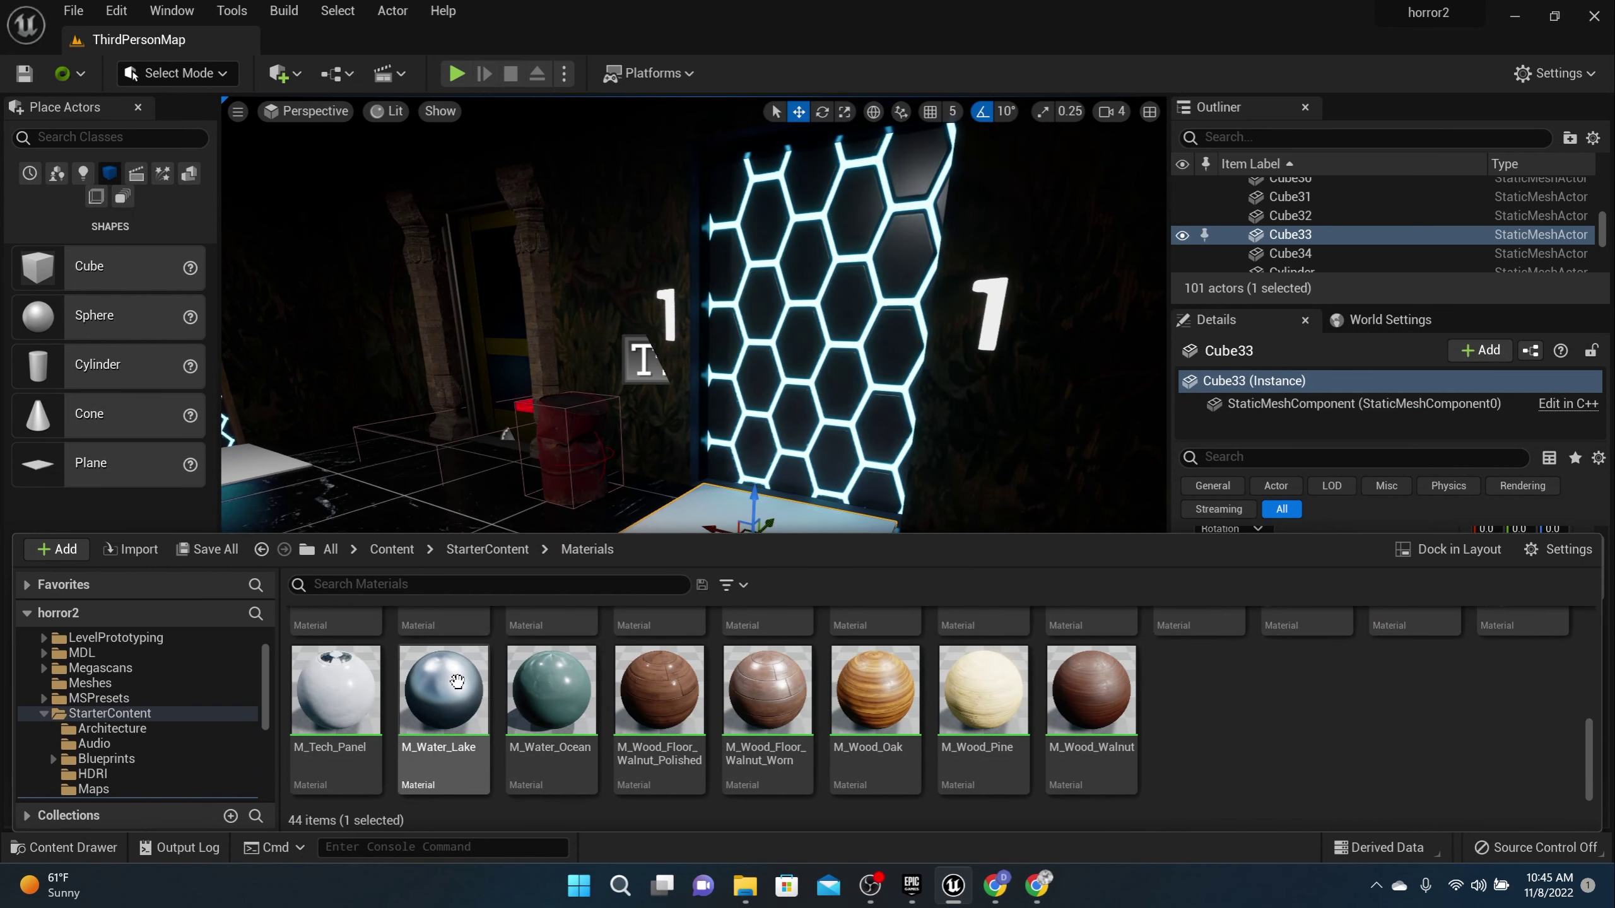
{"action": "scroll", "coordinate": [517, 691], "scroll_direction": "up", "scroll_amount": 2}
{"action": "scroll", "coordinate": [445, 681], "scroll_direction": "up", "scroll_amount": 5}
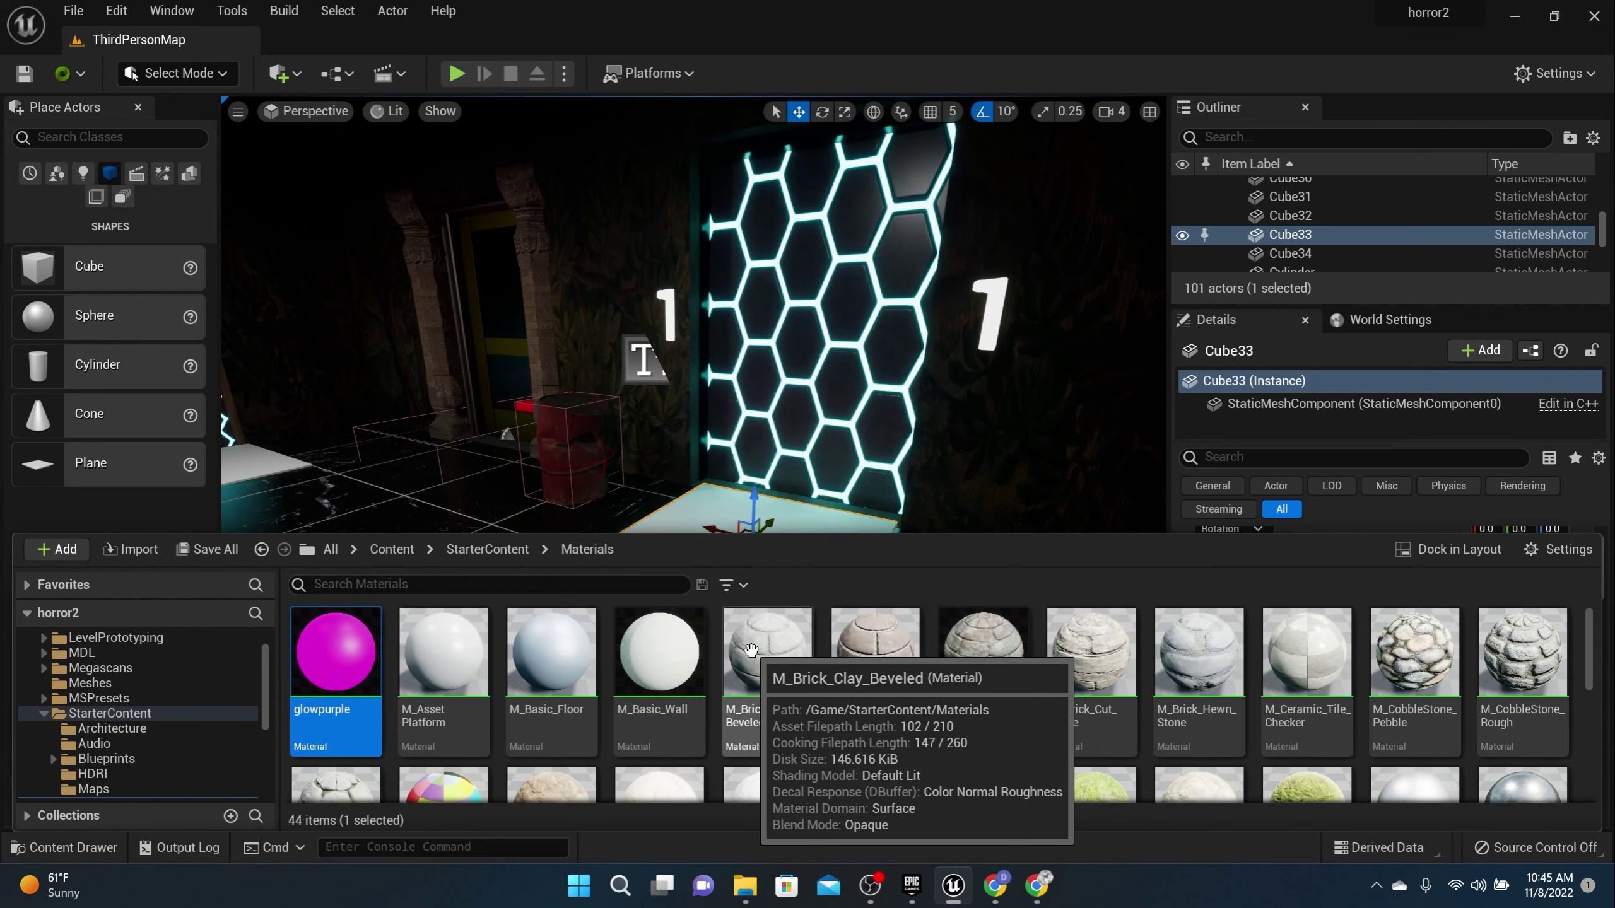
{"action": "scroll", "coordinate": [750, 674], "scroll_direction": "down", "scroll_amount": 2}
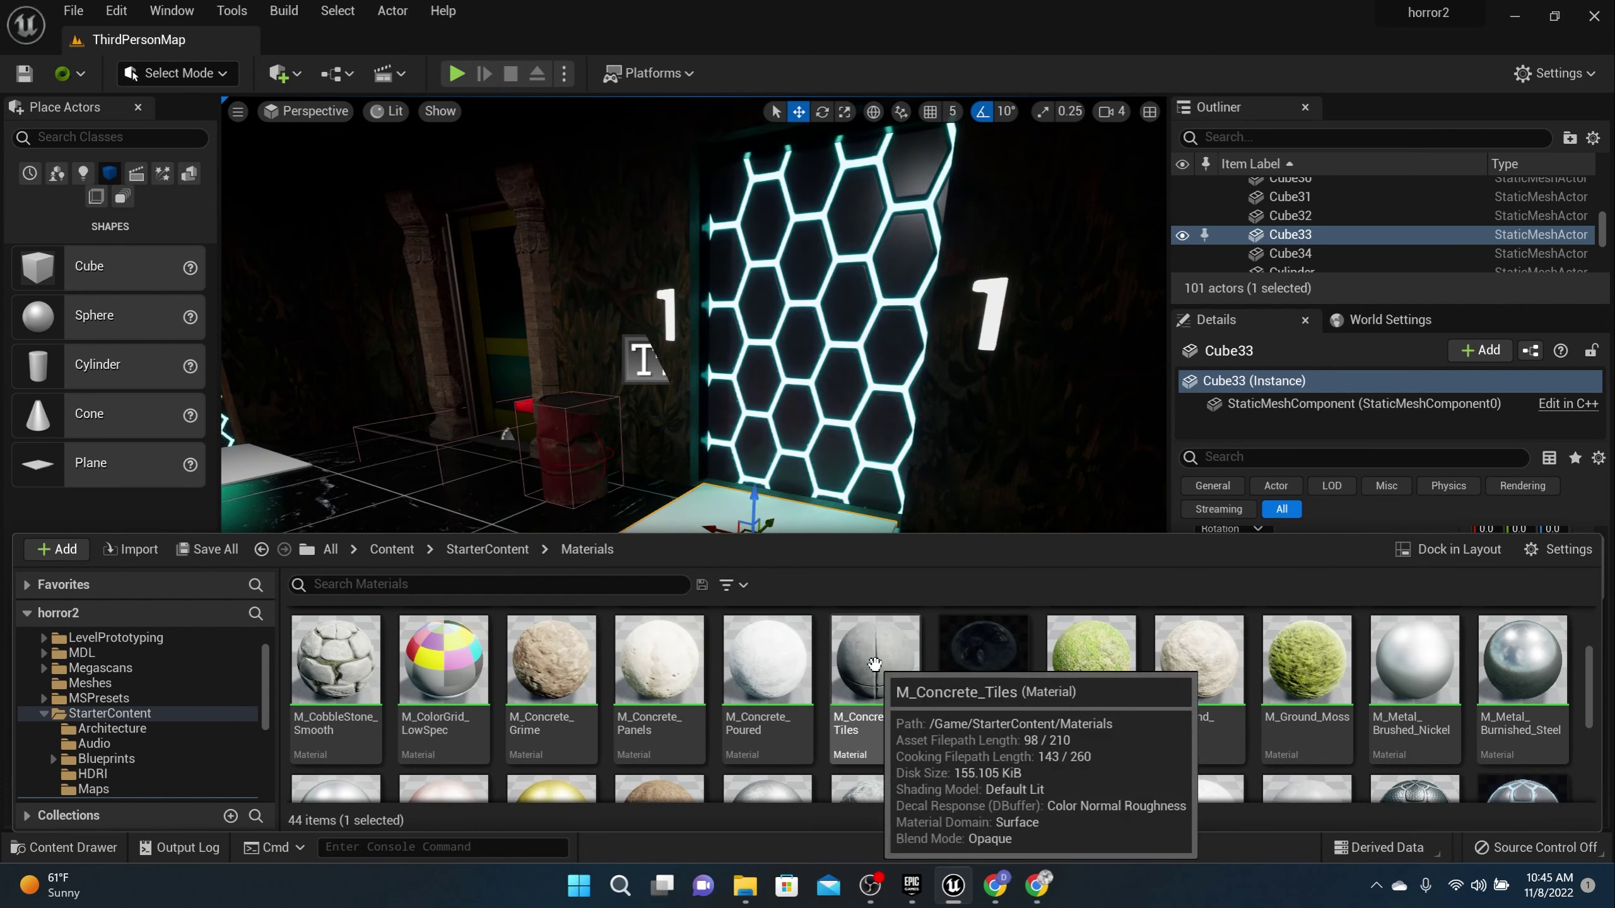
{"action": "left_click_drag", "start_coordinate": [875, 662], "coordinate": [704, 509]}
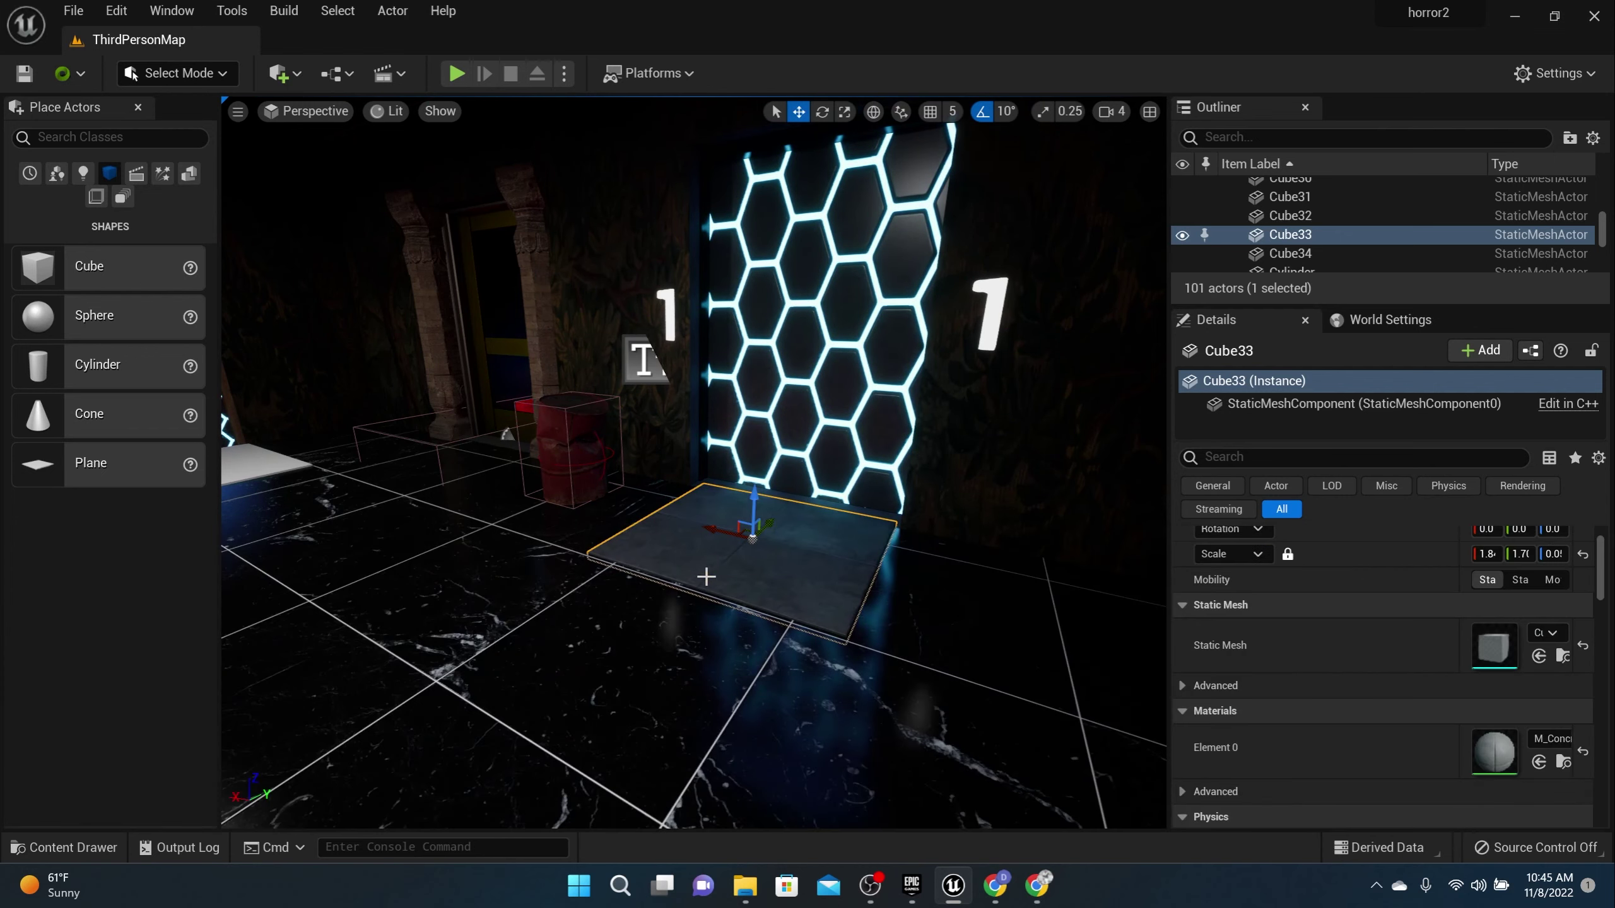
- Apply the M_Concrete_Tiles material to the white platform in front of the hexagon panel marked 2
{"action": "right_click_drag", "start_coordinate": [707, 577], "coordinate": [721, 631]}
{"action": "scroll", "coordinate": [728, 632], "scroll_direction": "up", "scroll_amount": 4}
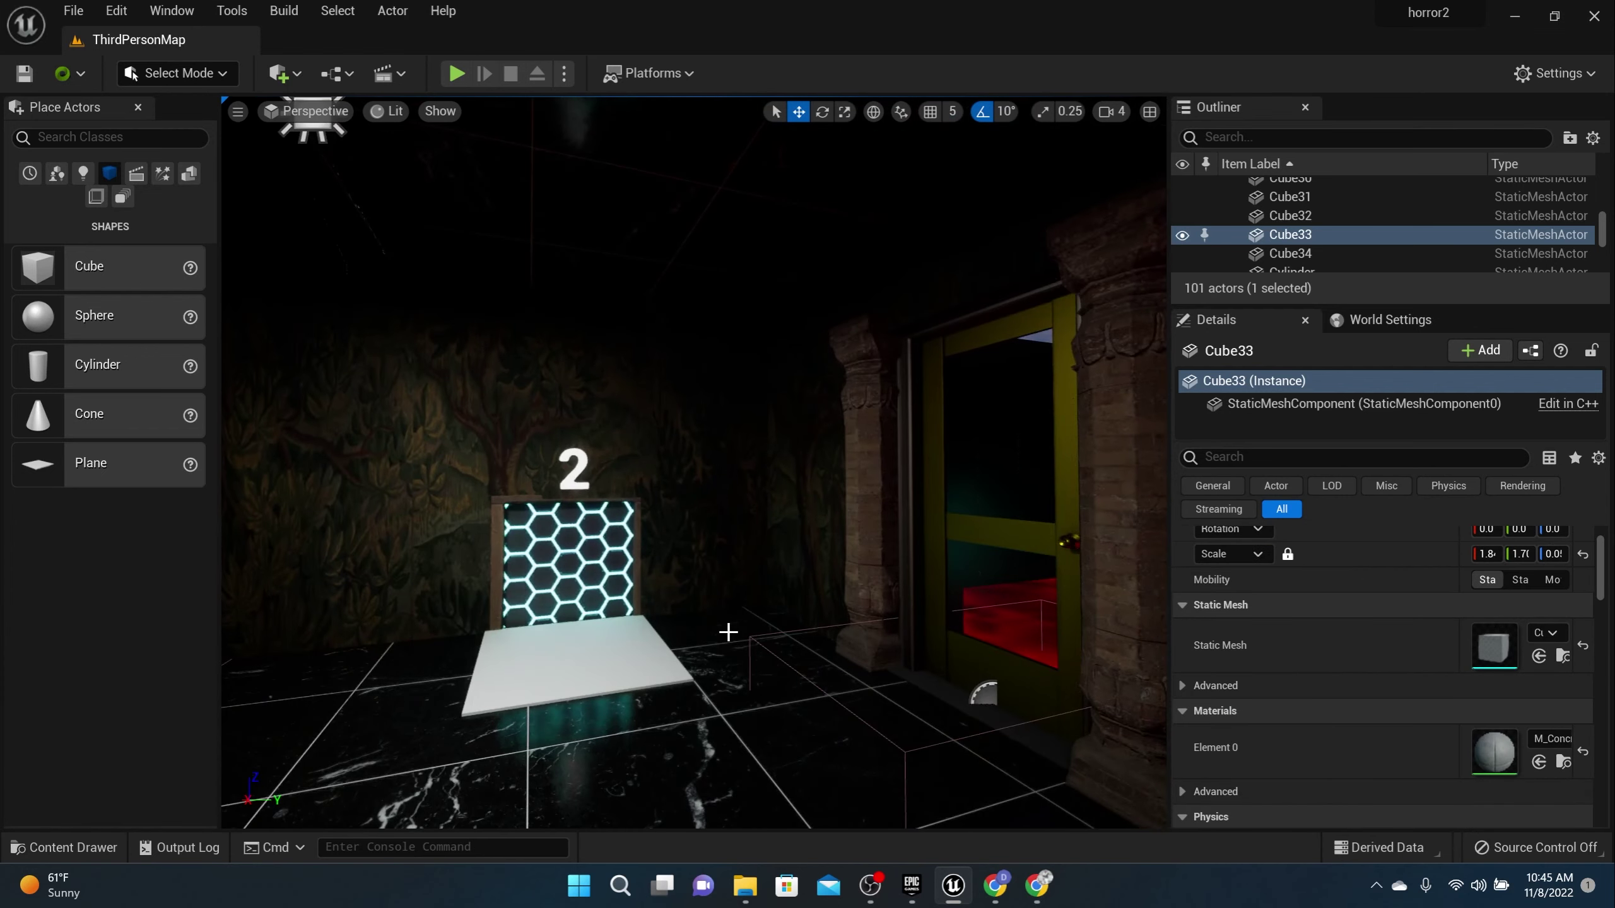
{"action": "left_click", "coordinate": [102, 844]}
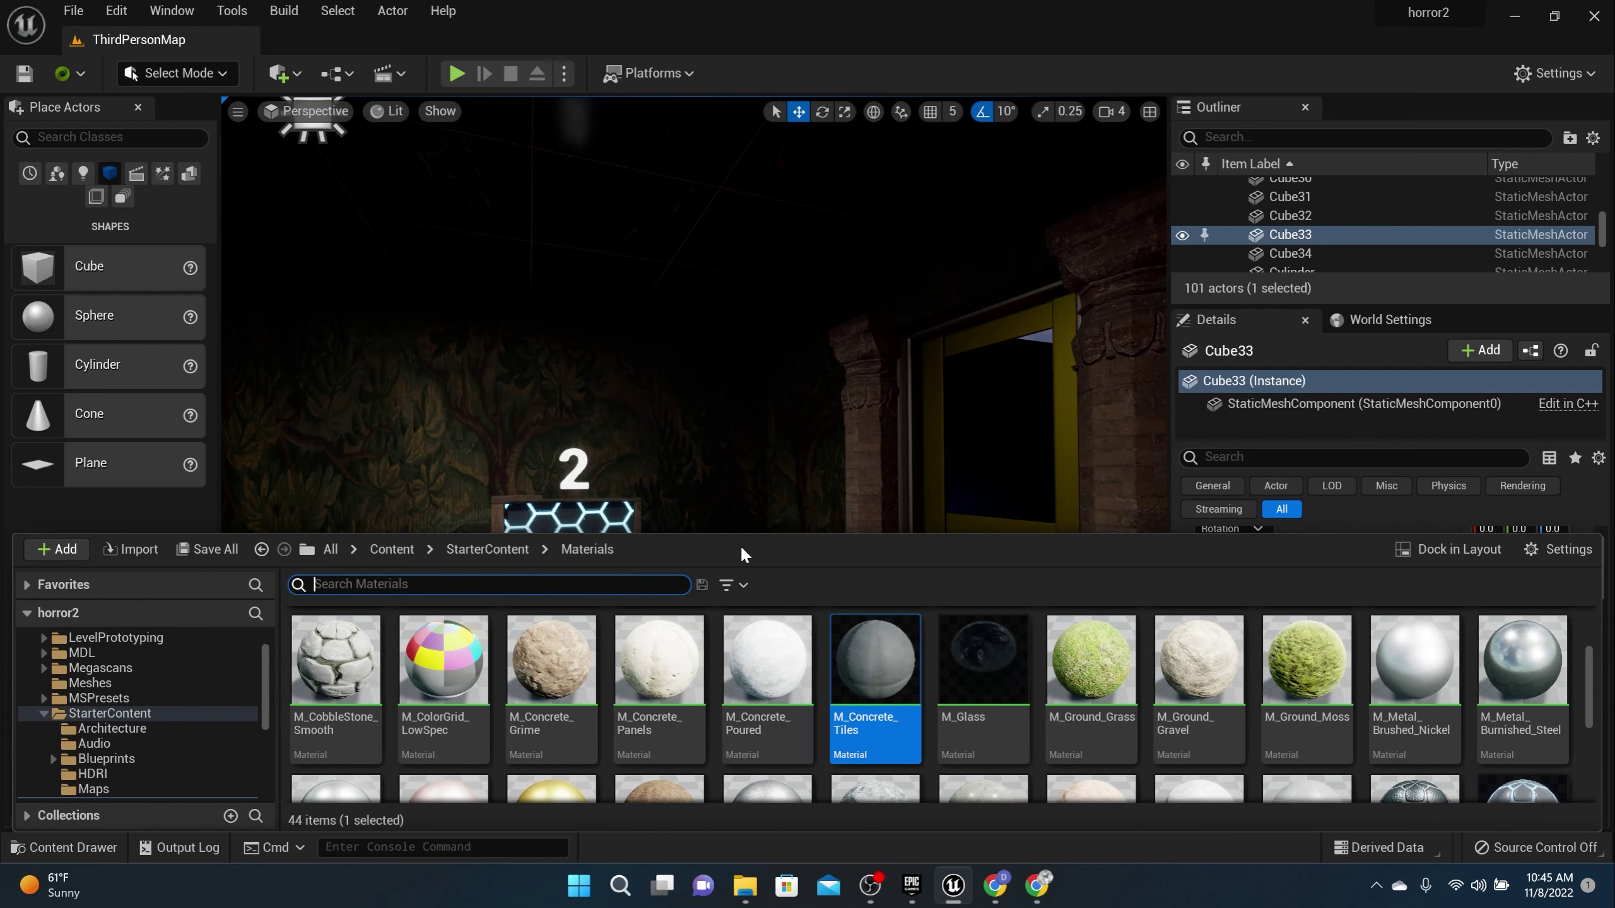
{"action": "left_click_drag", "start_coordinate": [745, 528], "coordinate": [746, 668]}
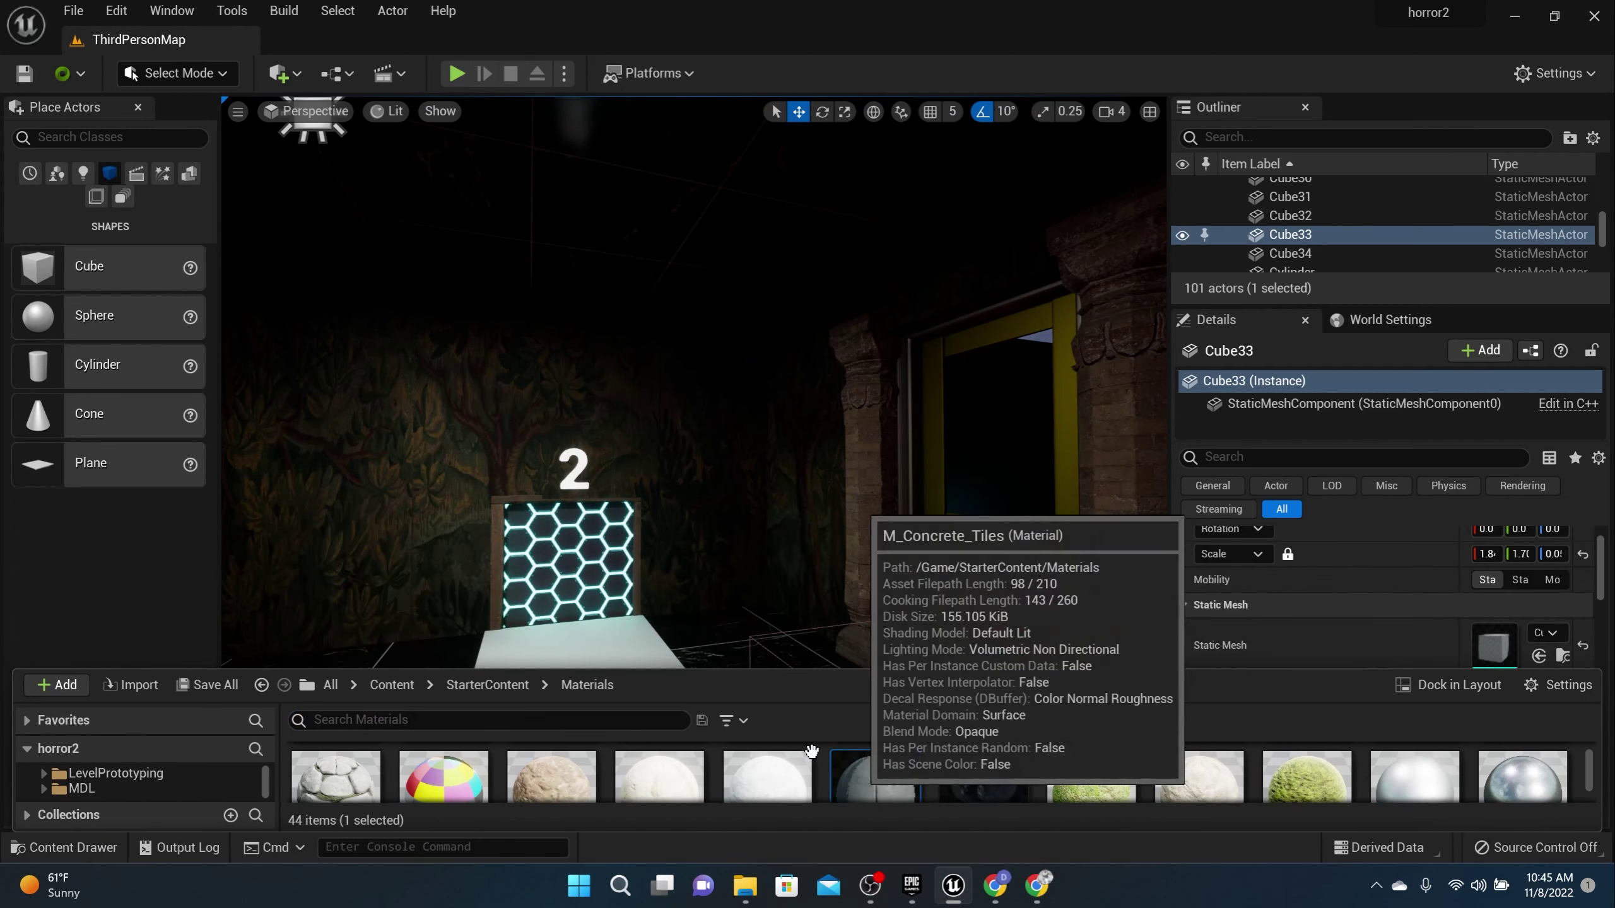
{"action": "left_click_drag", "start_coordinate": [875, 776], "coordinate": [570, 642]}
{"action": "right_click_drag", "start_coordinate": [569, 642], "coordinate": [620, 612]}
{"action": "scroll", "coordinate": [624, 613], "scroll_direction": "down", "scroll_amount": 4}
{"action": "scroll", "coordinate": [619, 613], "scroll_direction": "up", "scroll_amount": 4}
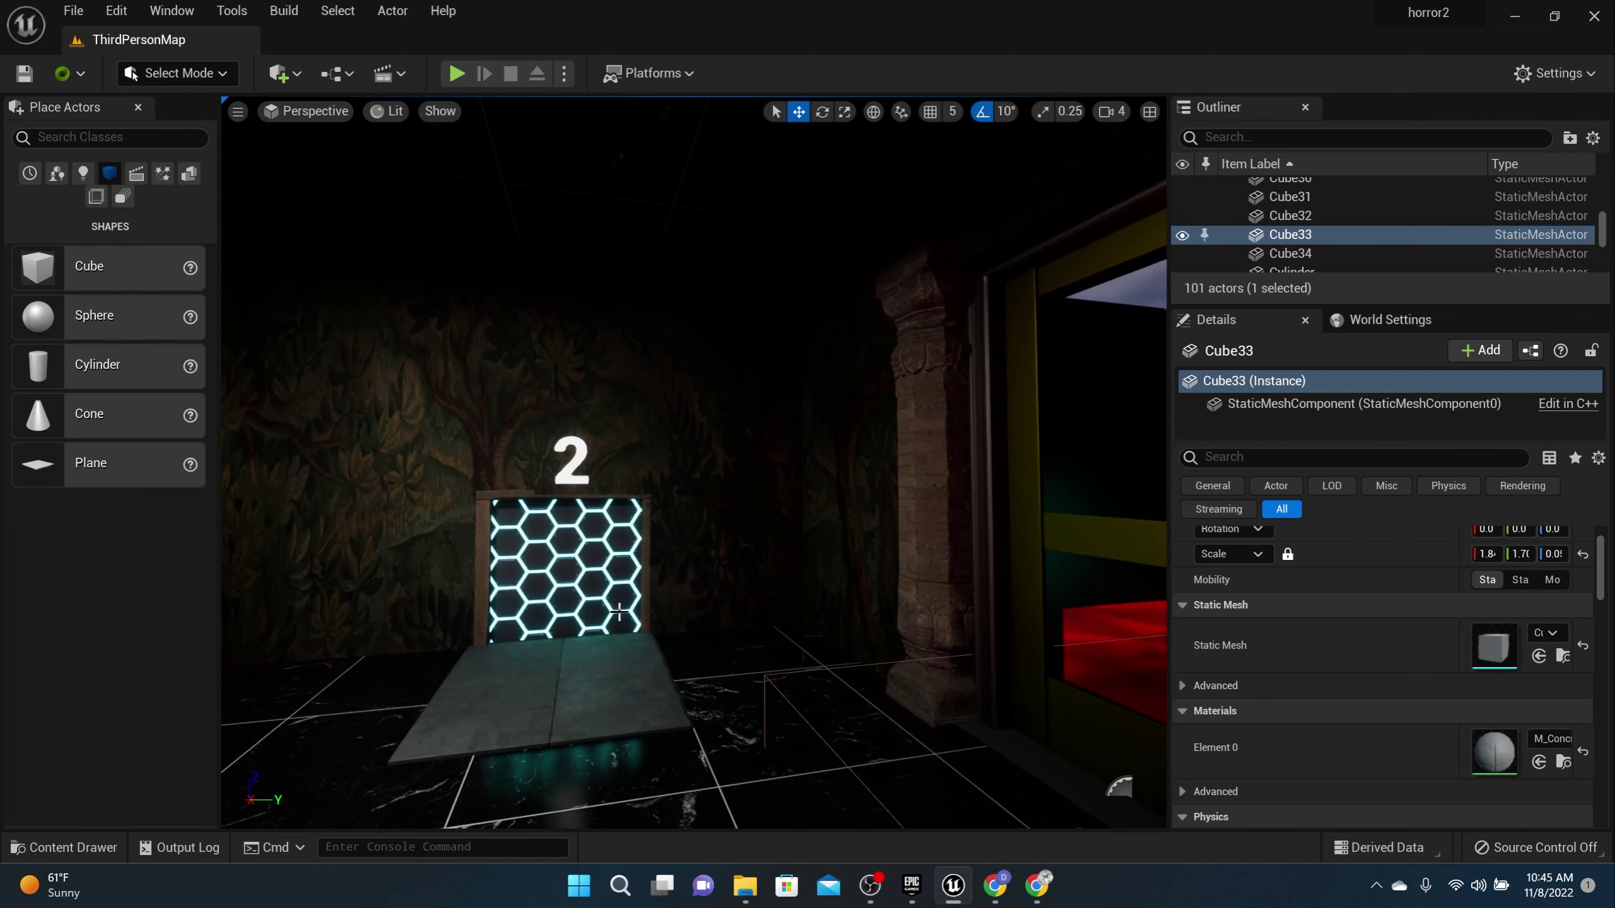
{"action": "left_click", "coordinate": [597, 694]}
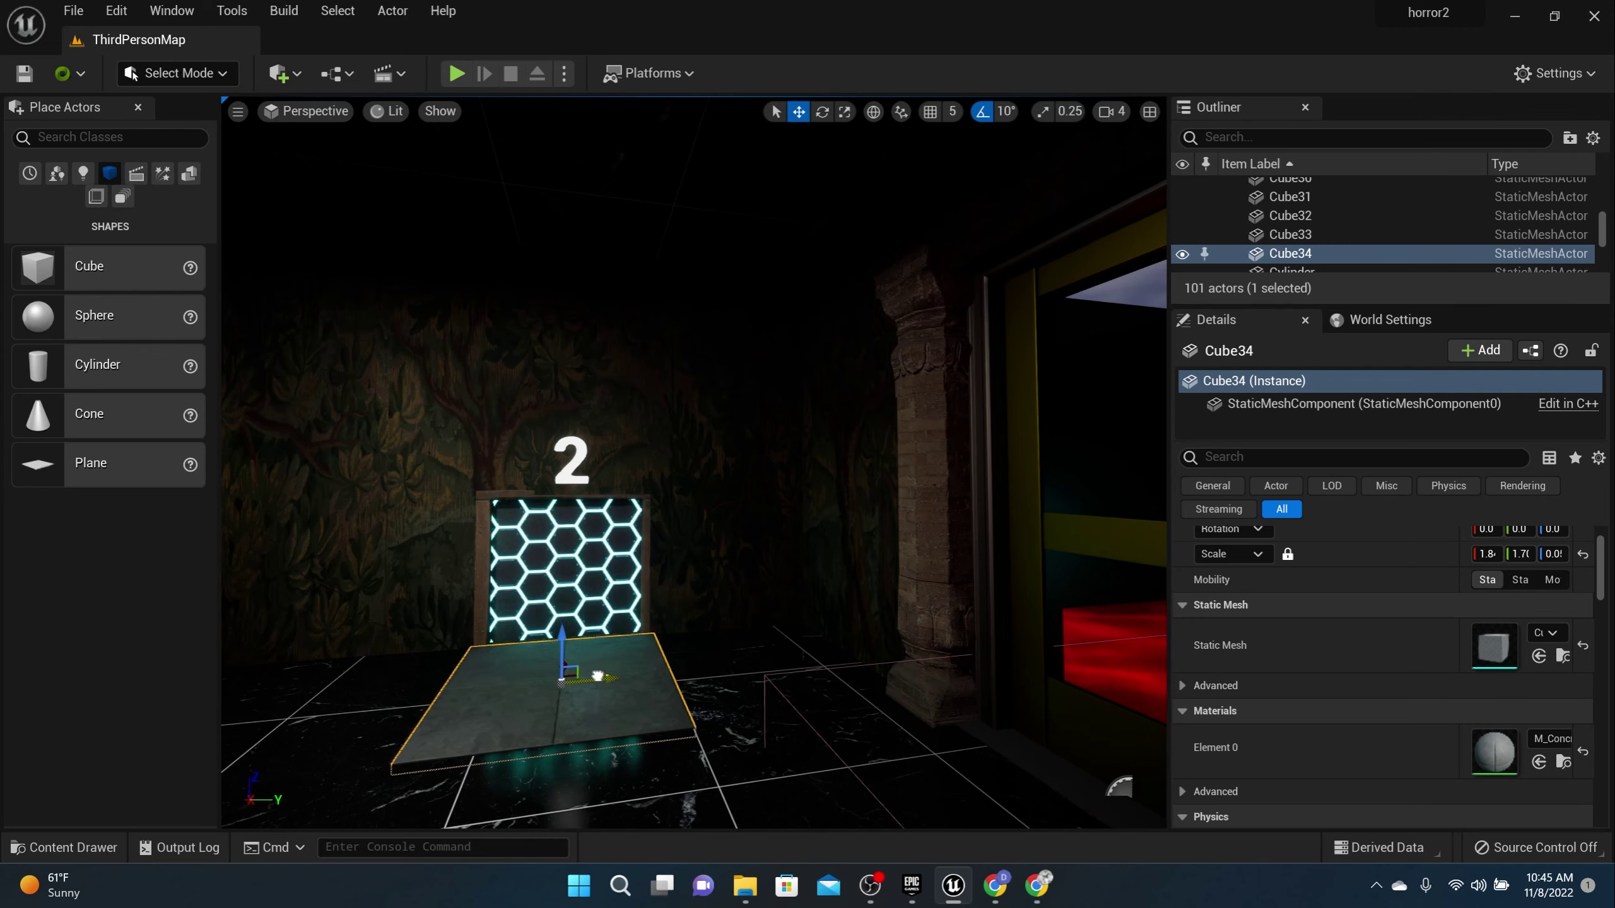
- Set the mobility of the large hexagon panel marked 1 to Movable
{"action": "right_click_drag", "start_coordinate": [682, 684], "coordinate": [772, 680]}
{"action": "scroll", "coordinate": [681, 685], "scroll_direction": "down", "scroll_amount": 7}
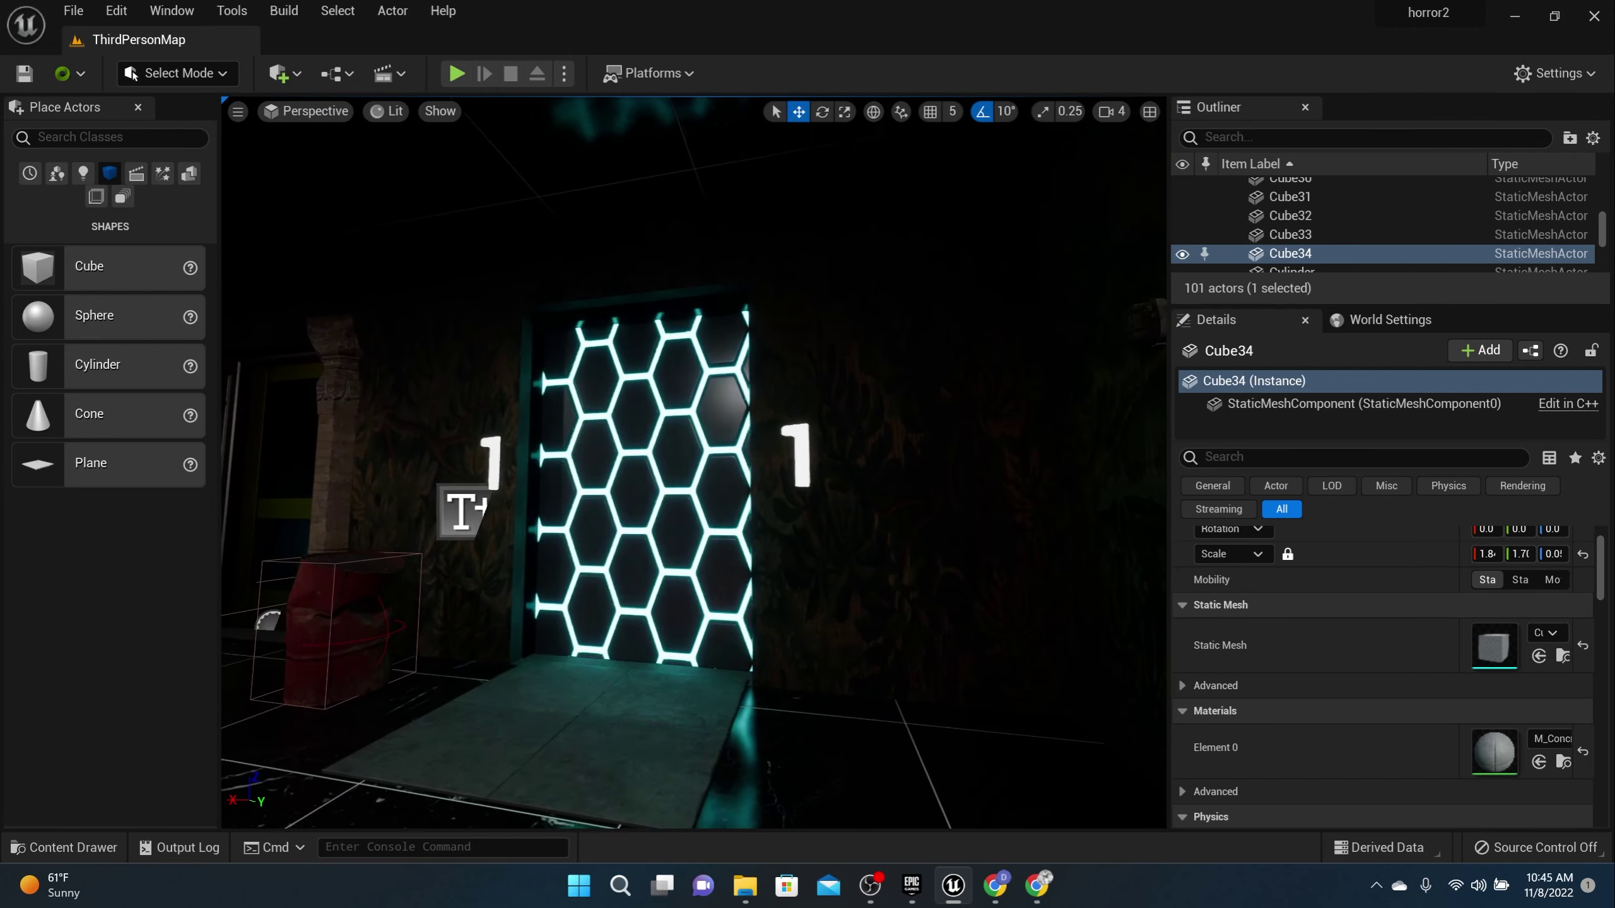
{"action": "scroll", "coordinate": [654, 667], "scroll_direction": "up", "scroll_amount": 4}
{"action": "scroll", "coordinate": [654, 667], "scroll_direction": "down", "scroll_amount": 2}
{"action": "left_click", "coordinate": [636, 601]}
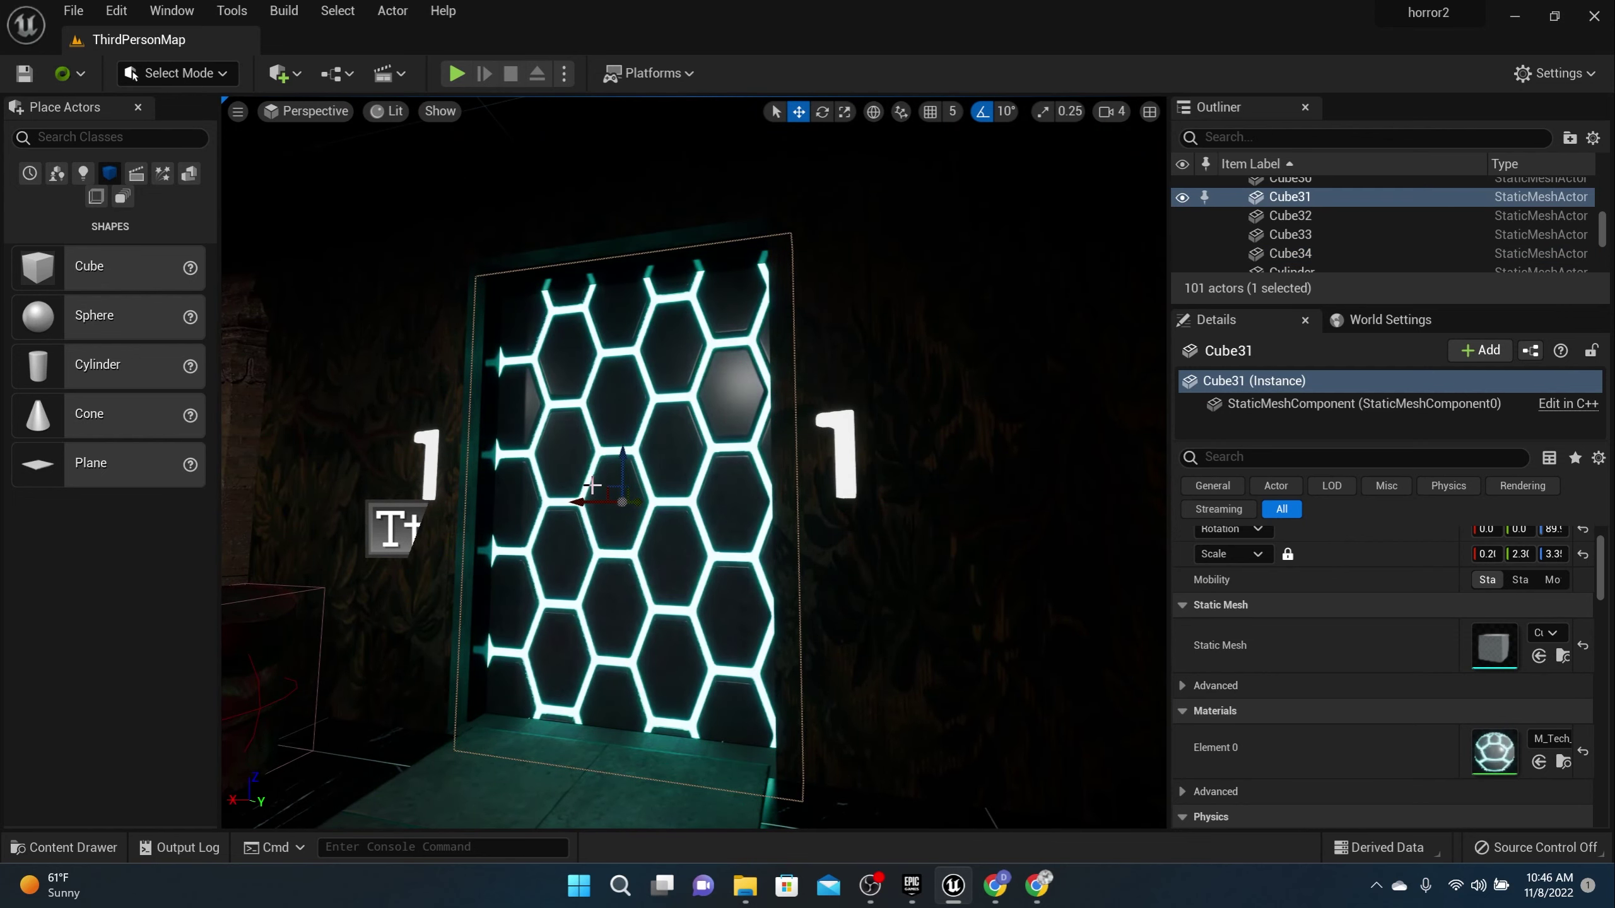
{"action": "left_click", "coordinate": [1552, 580]}
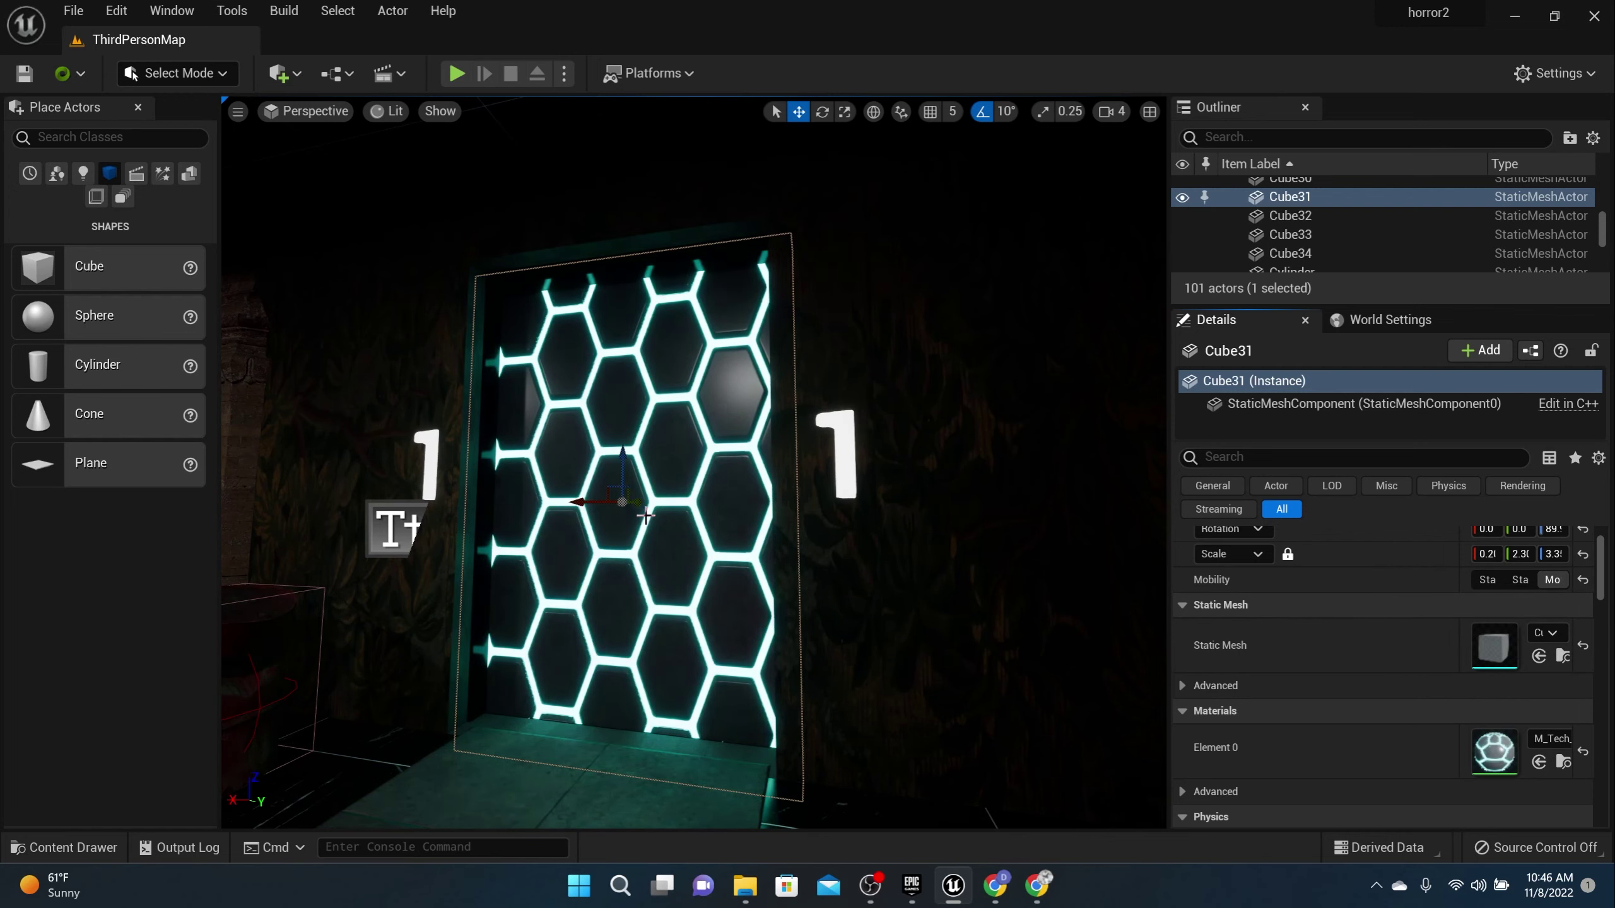
- Set the mobility of the small hexagon panel marked 2 to Movable
{"action": "scroll", "coordinate": [645, 516], "scroll_direction": "down", "scroll_amount": 6}
{"action": "scroll", "coordinate": [677, 483], "scroll_direction": "up", "scroll_amount": 3}
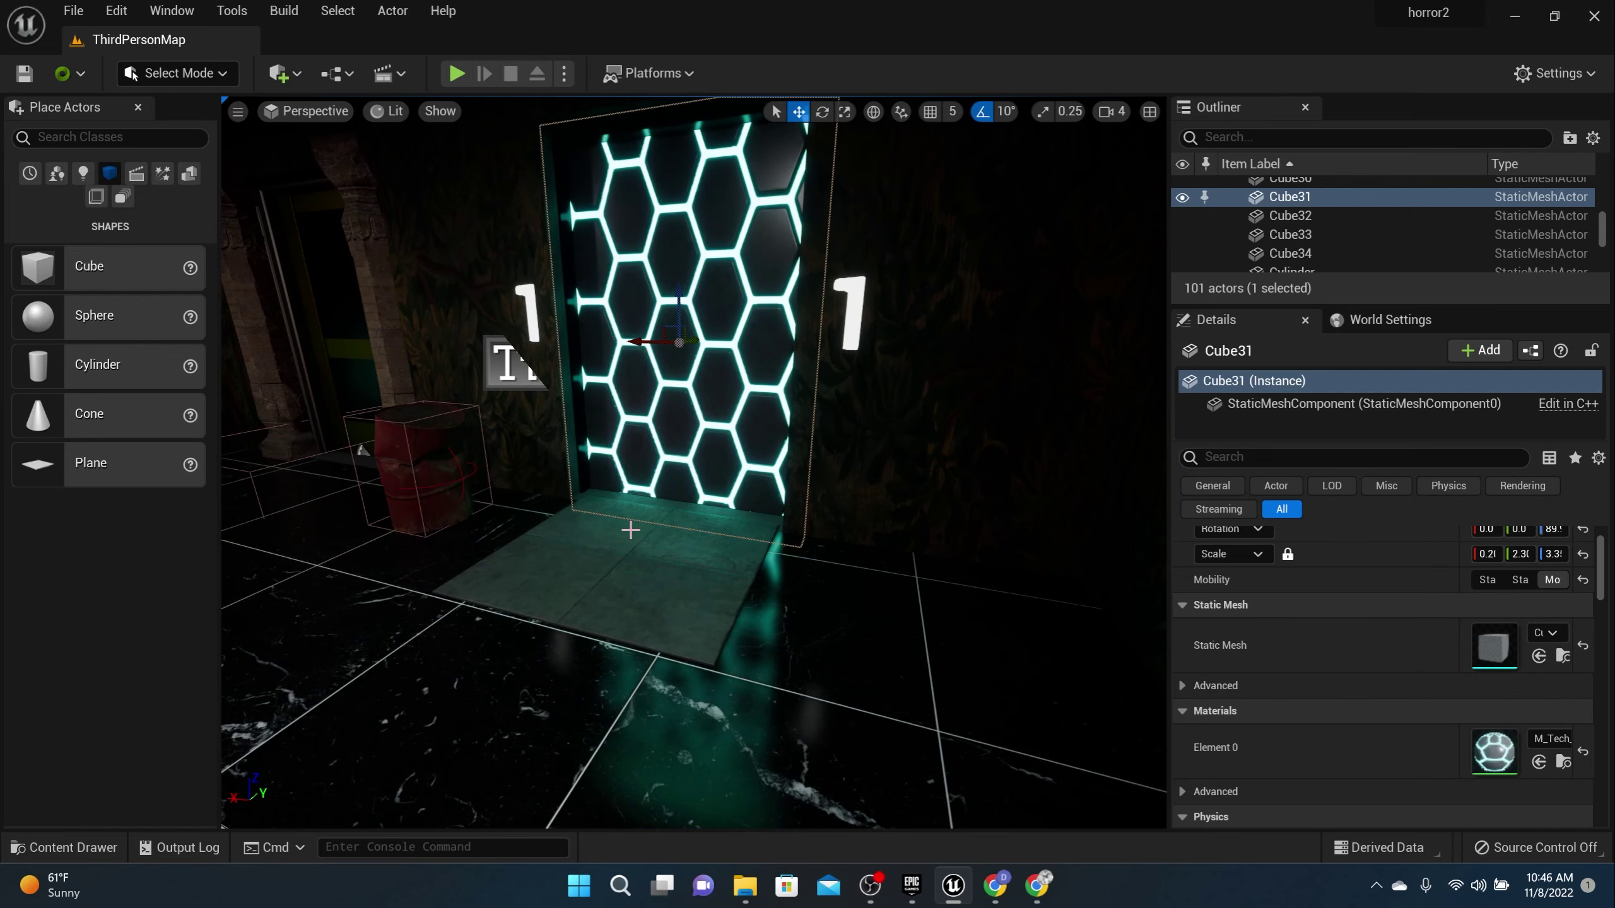
{"action": "right_click_drag", "start_coordinate": [670, 514], "coordinate": [537, 500]}
{"action": "left_click", "coordinate": [623, 459]}
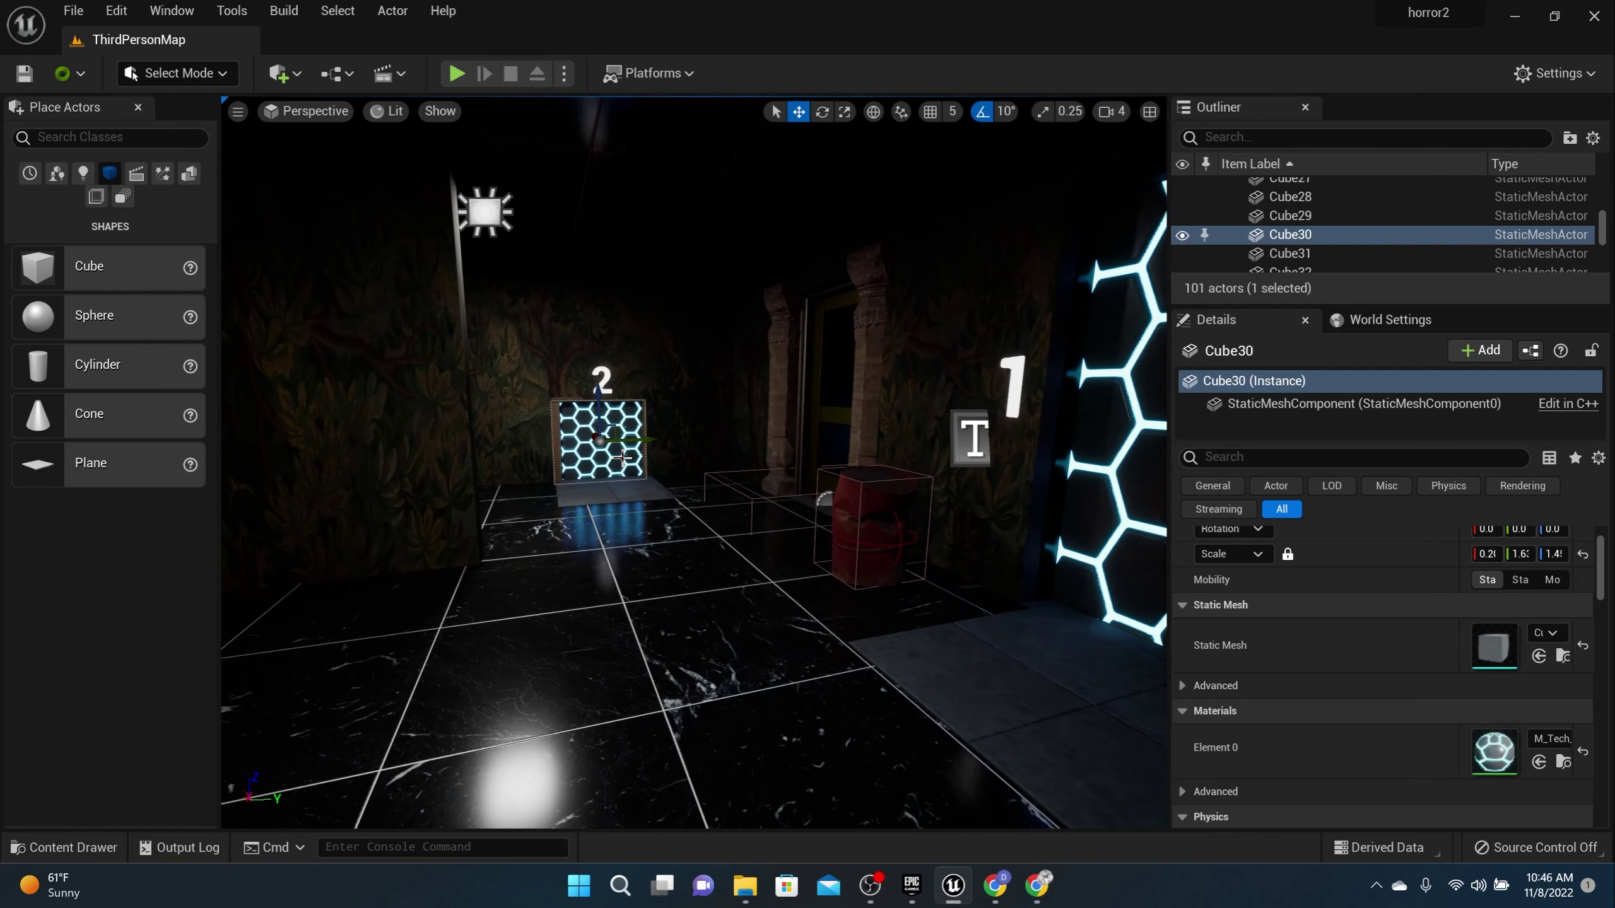
{"action": "left_click", "coordinate": [1552, 580]}
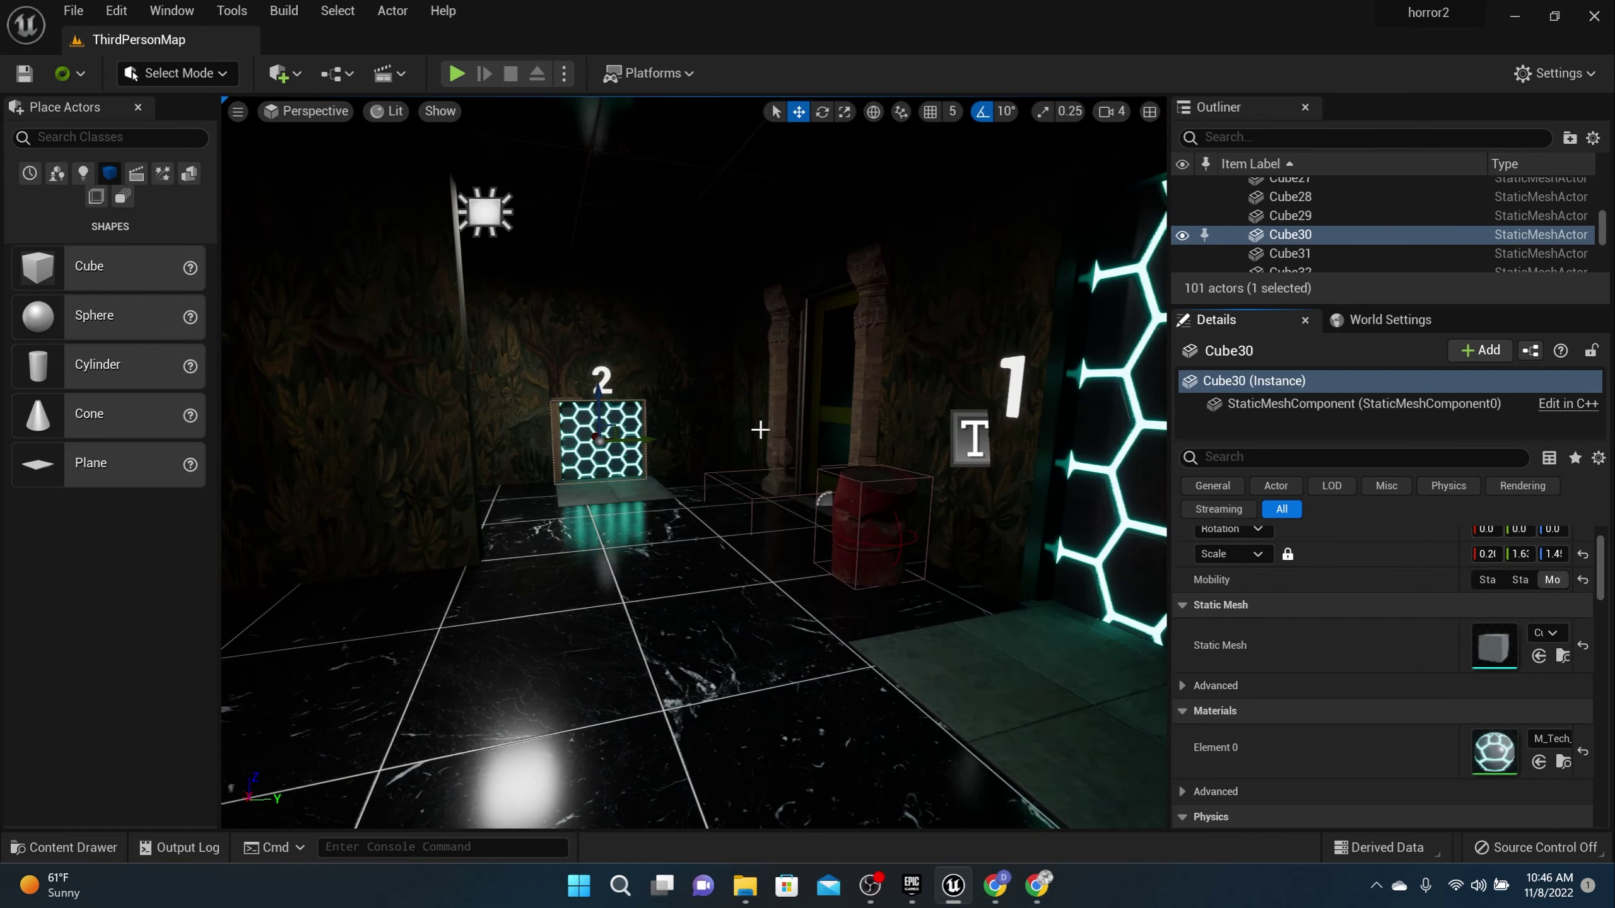
- Begin converting the concrete platform in front of panel 1 into a blueprint, naming it room1trigger
{"action": "right_click_drag", "start_coordinate": [731, 587], "coordinate": [819, 598]}
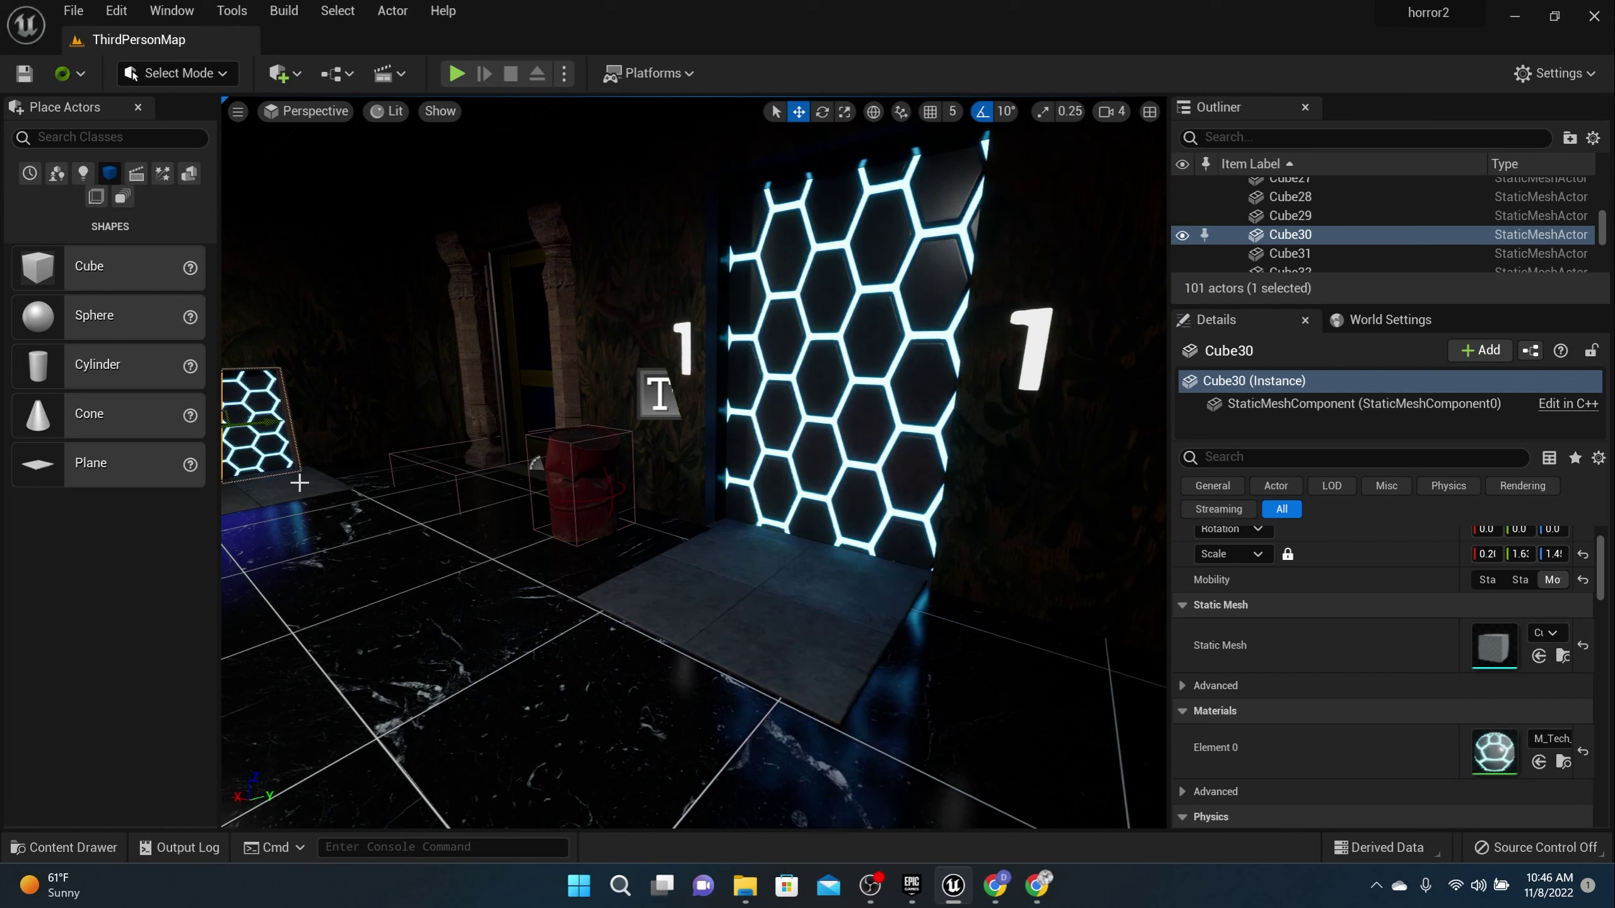
{"action": "left_click", "coordinate": [761, 607]}
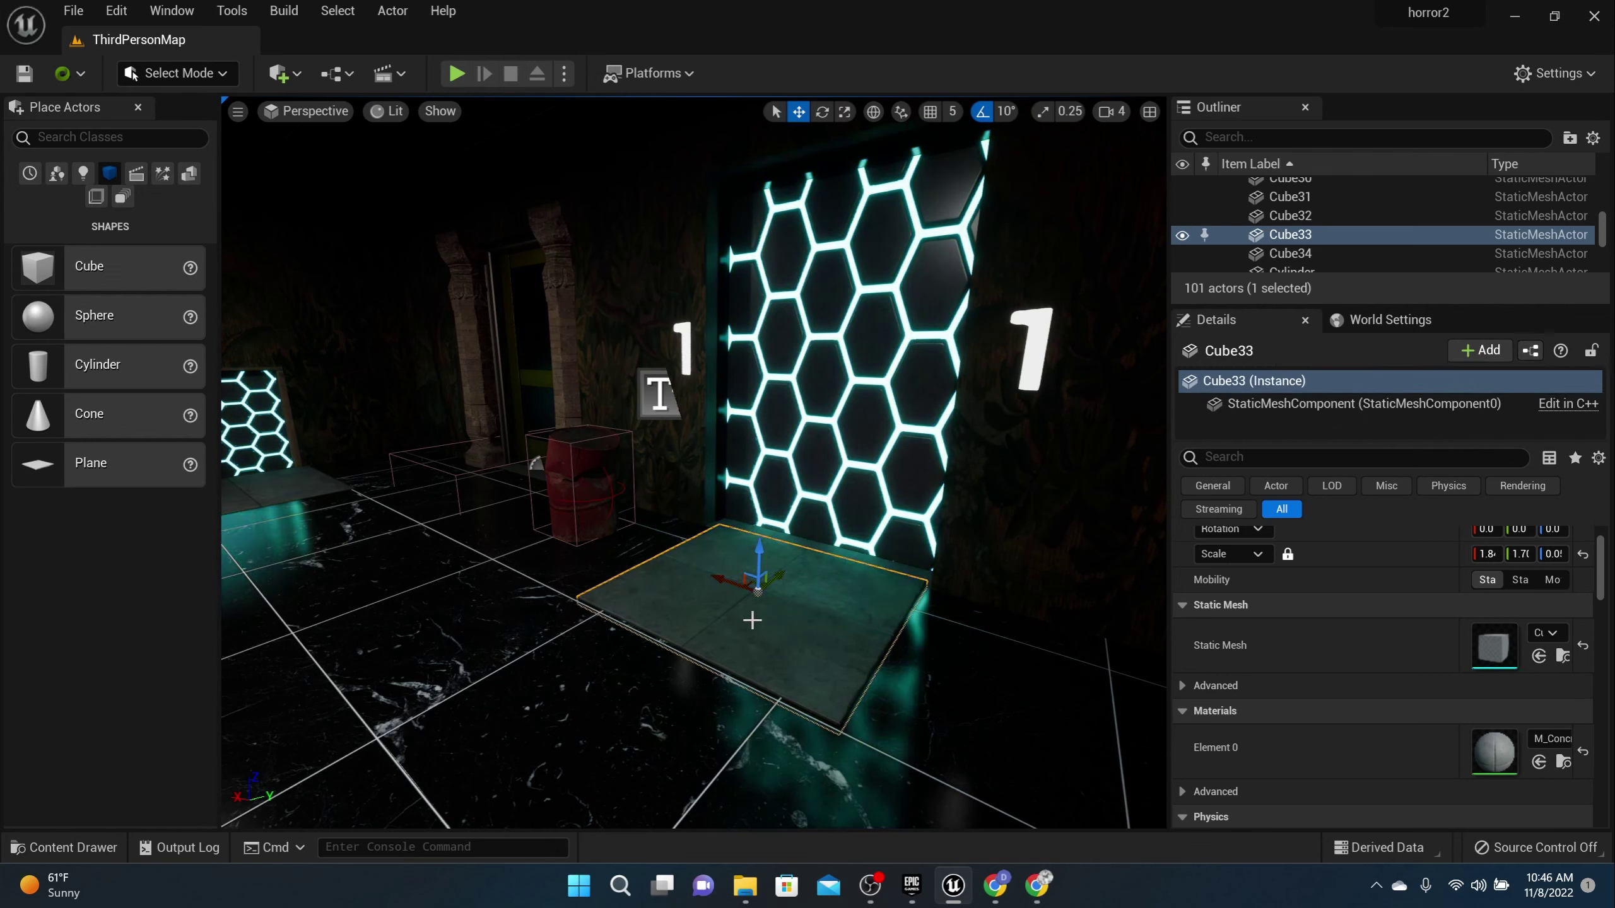
{"action": "left_click", "coordinate": [1530, 351]}
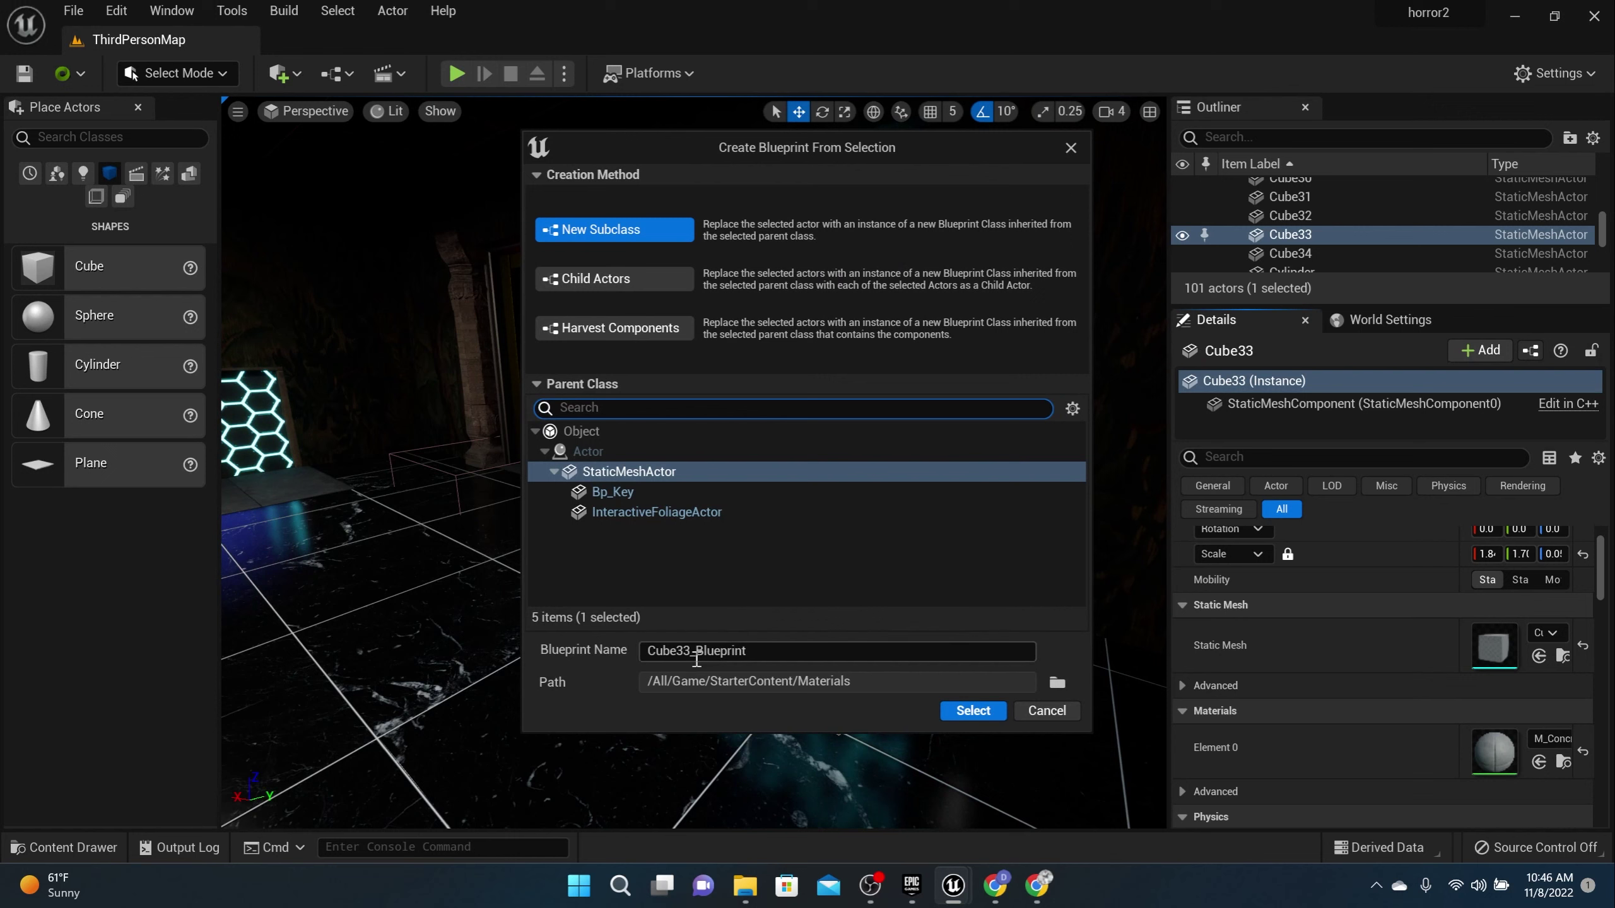
{"action": "left_click", "coordinate": [770, 656]}
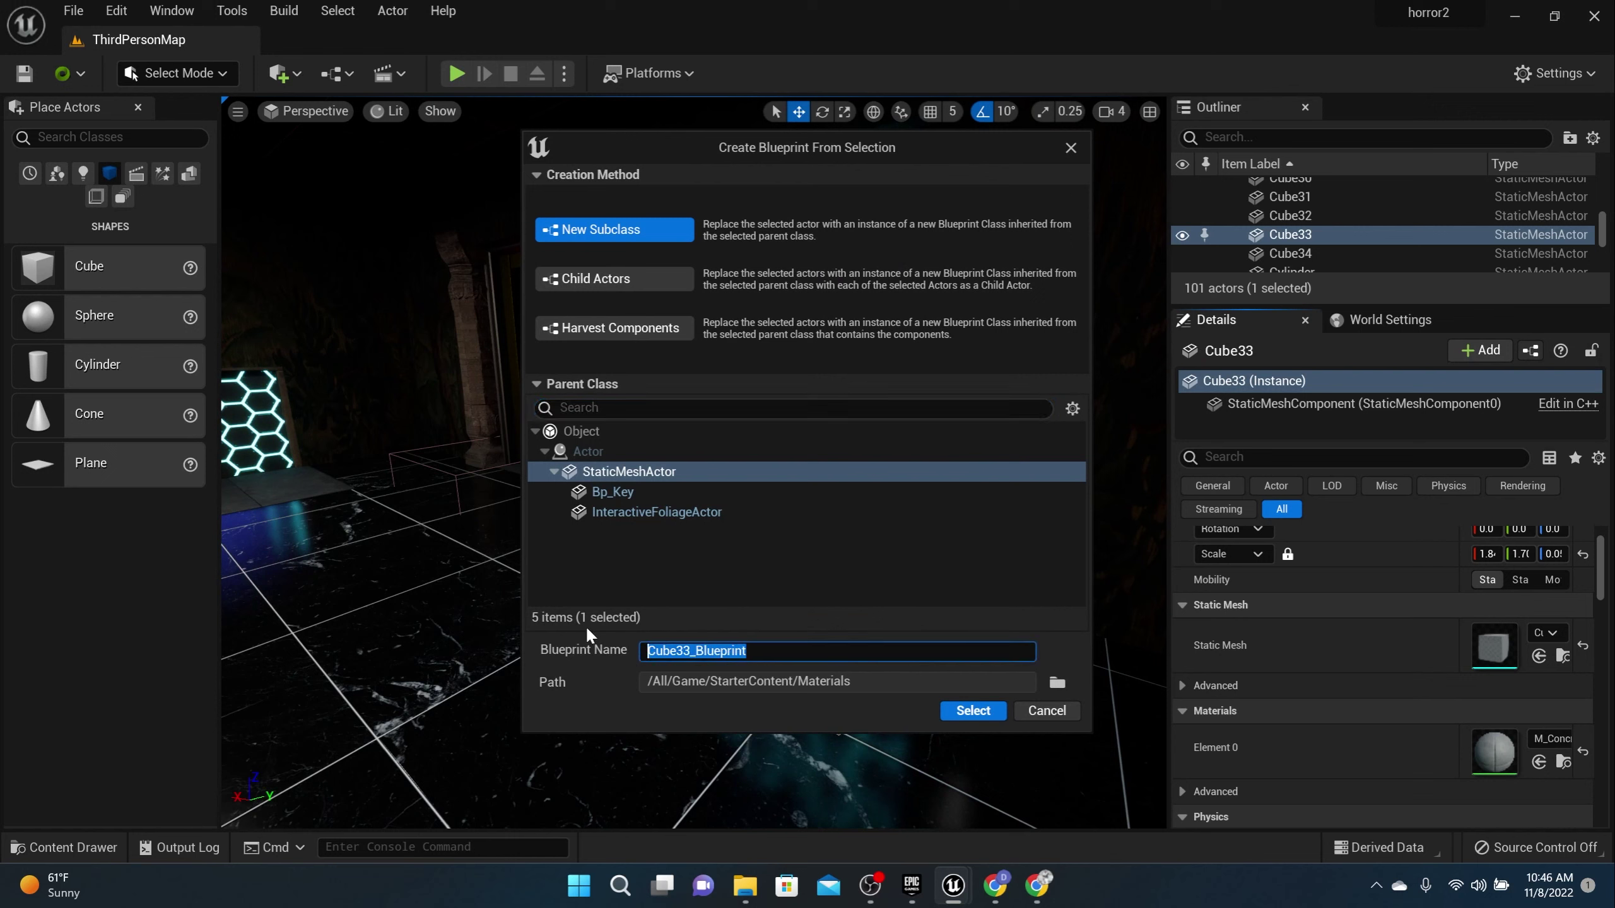
{"action": "mouse_move", "coordinate": [950, 159]}
{"action": "left_mouse_down"}
{"action": "mouse_move", "coordinate": [757, 242]}
{"action": "mouse_move", "coordinate": [949, 154]}
{"action": "mouse_move", "coordinate": [952, 167]}
{"action": "left_mouse_up"}
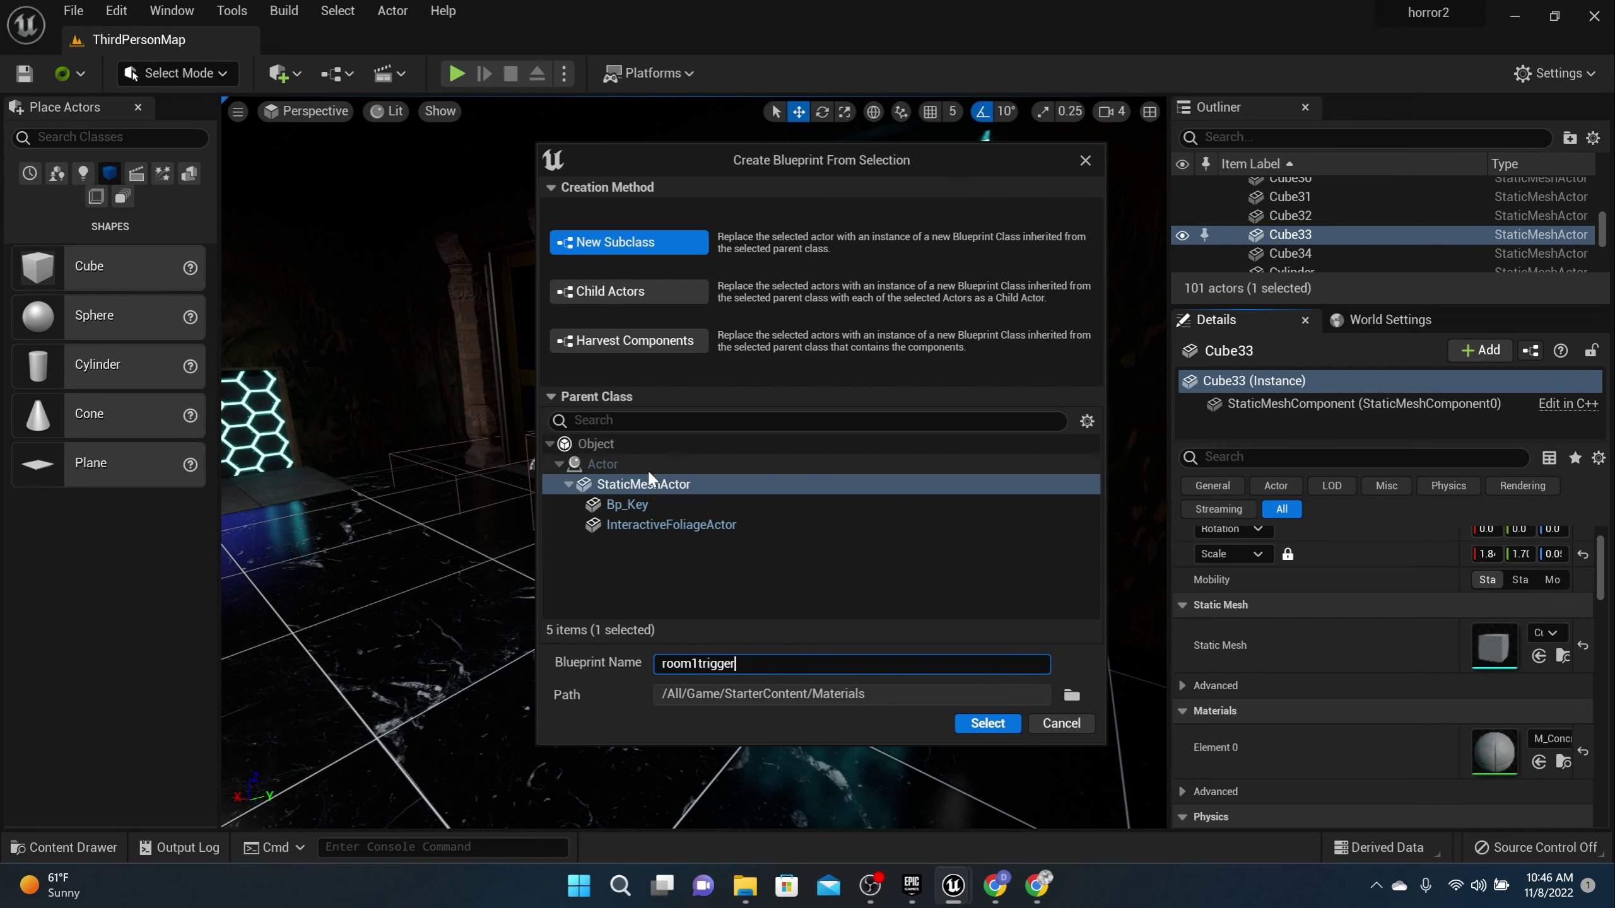
- Set the blueprint's path to the ThirdPerson/Blueprints folder and create it as a new StaticMeshActor subclass
{"action": "left_click", "coordinate": [1068, 697]}
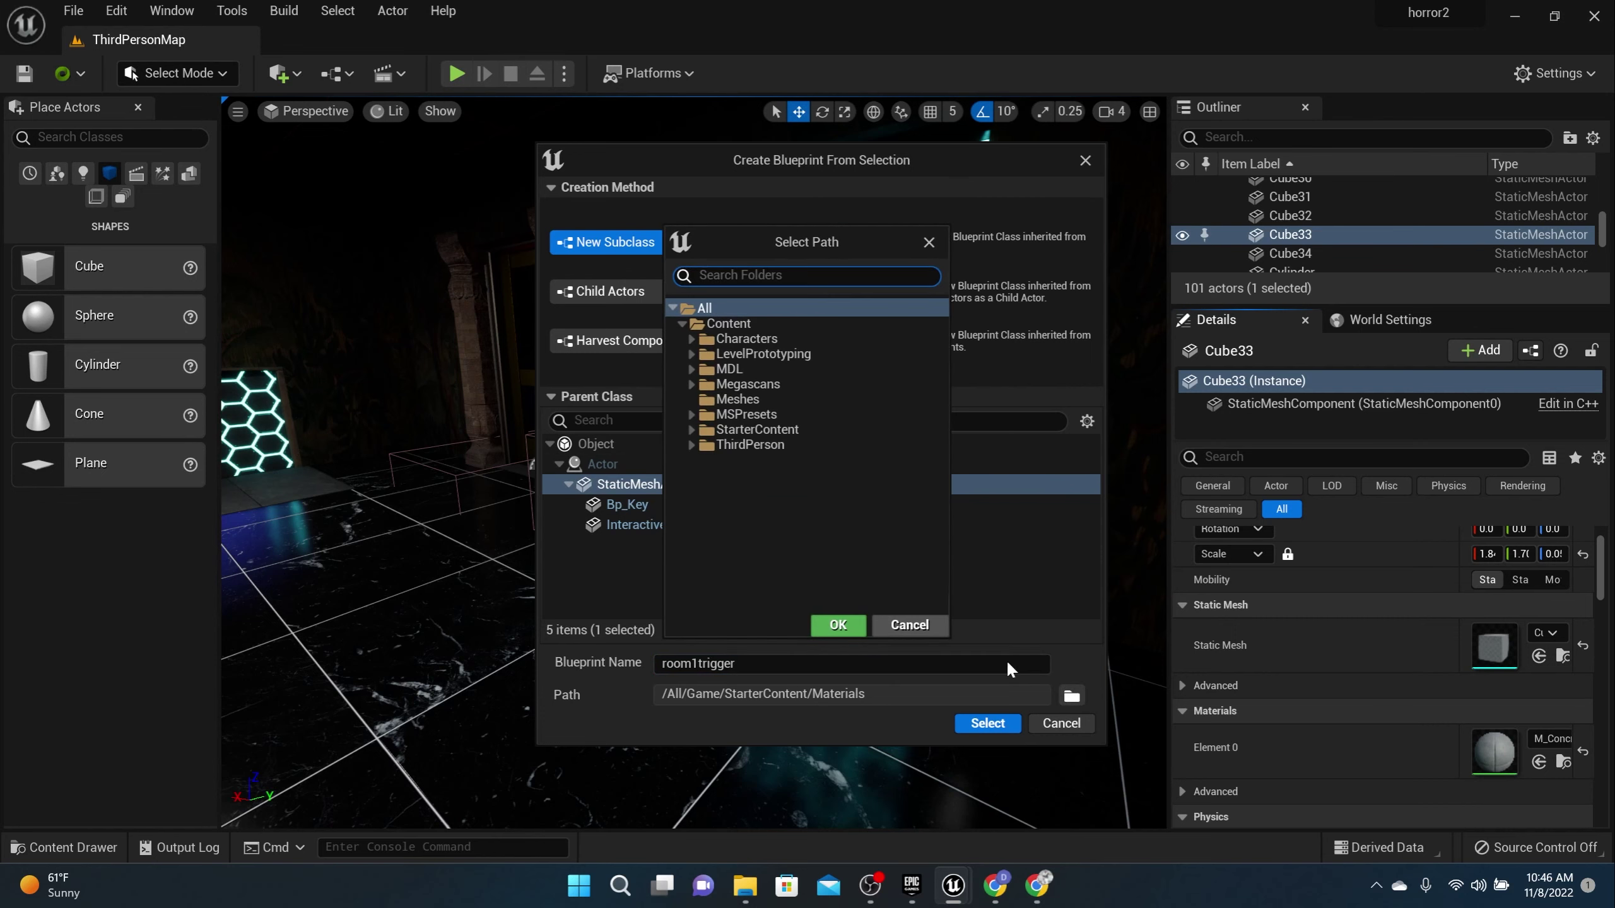
{"action": "left_click", "coordinate": [691, 444]}
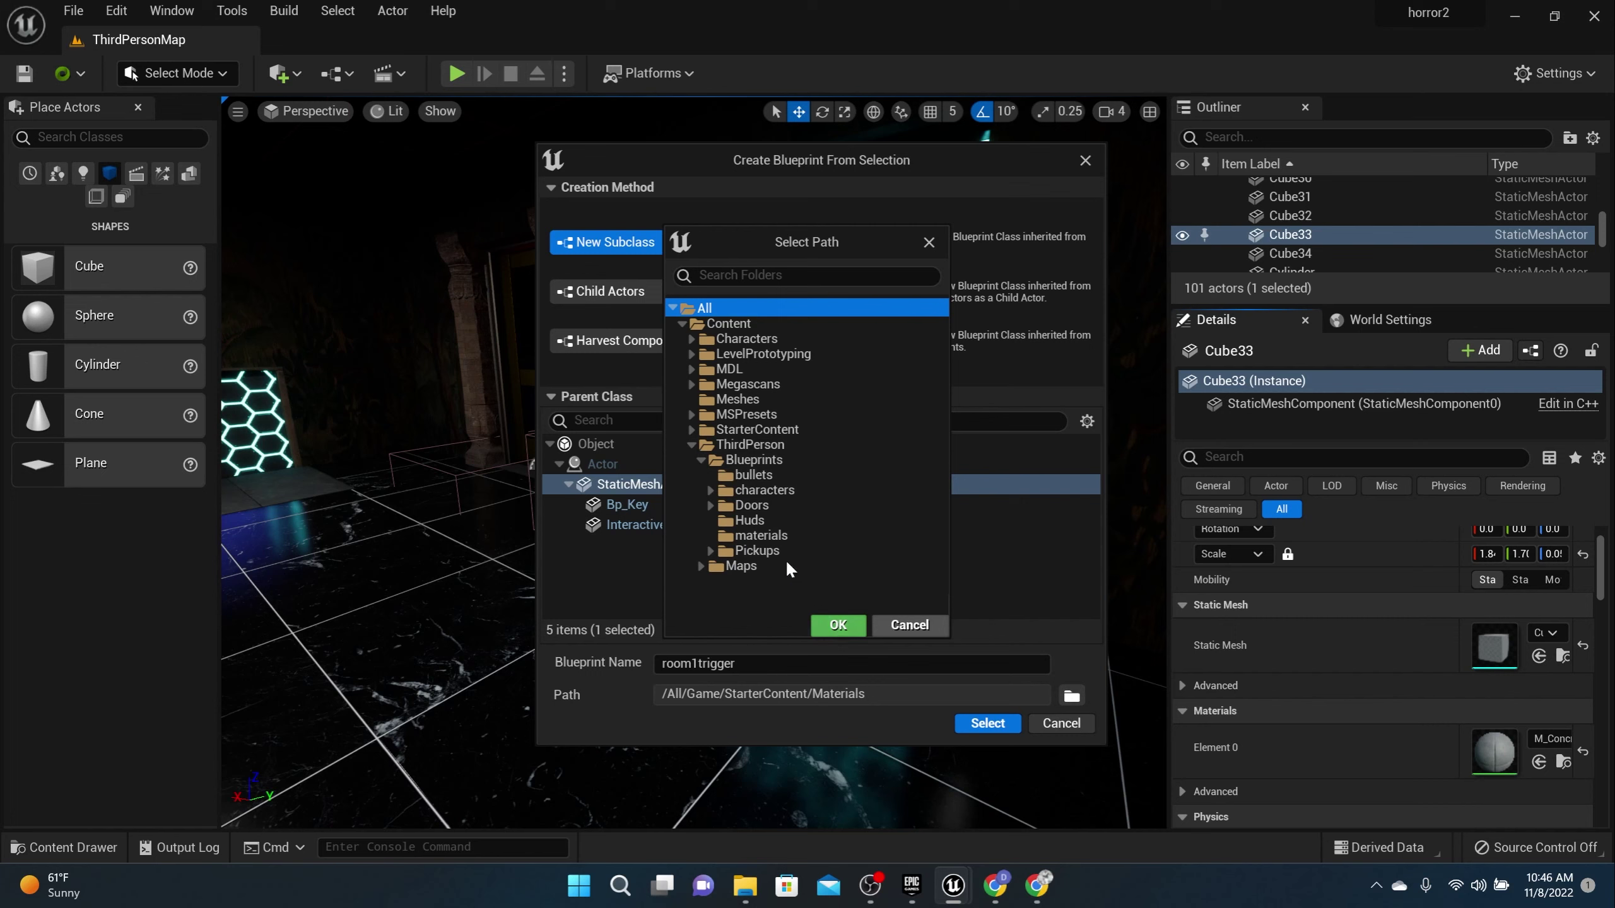
{"action": "left_click", "coordinate": [740, 456]}
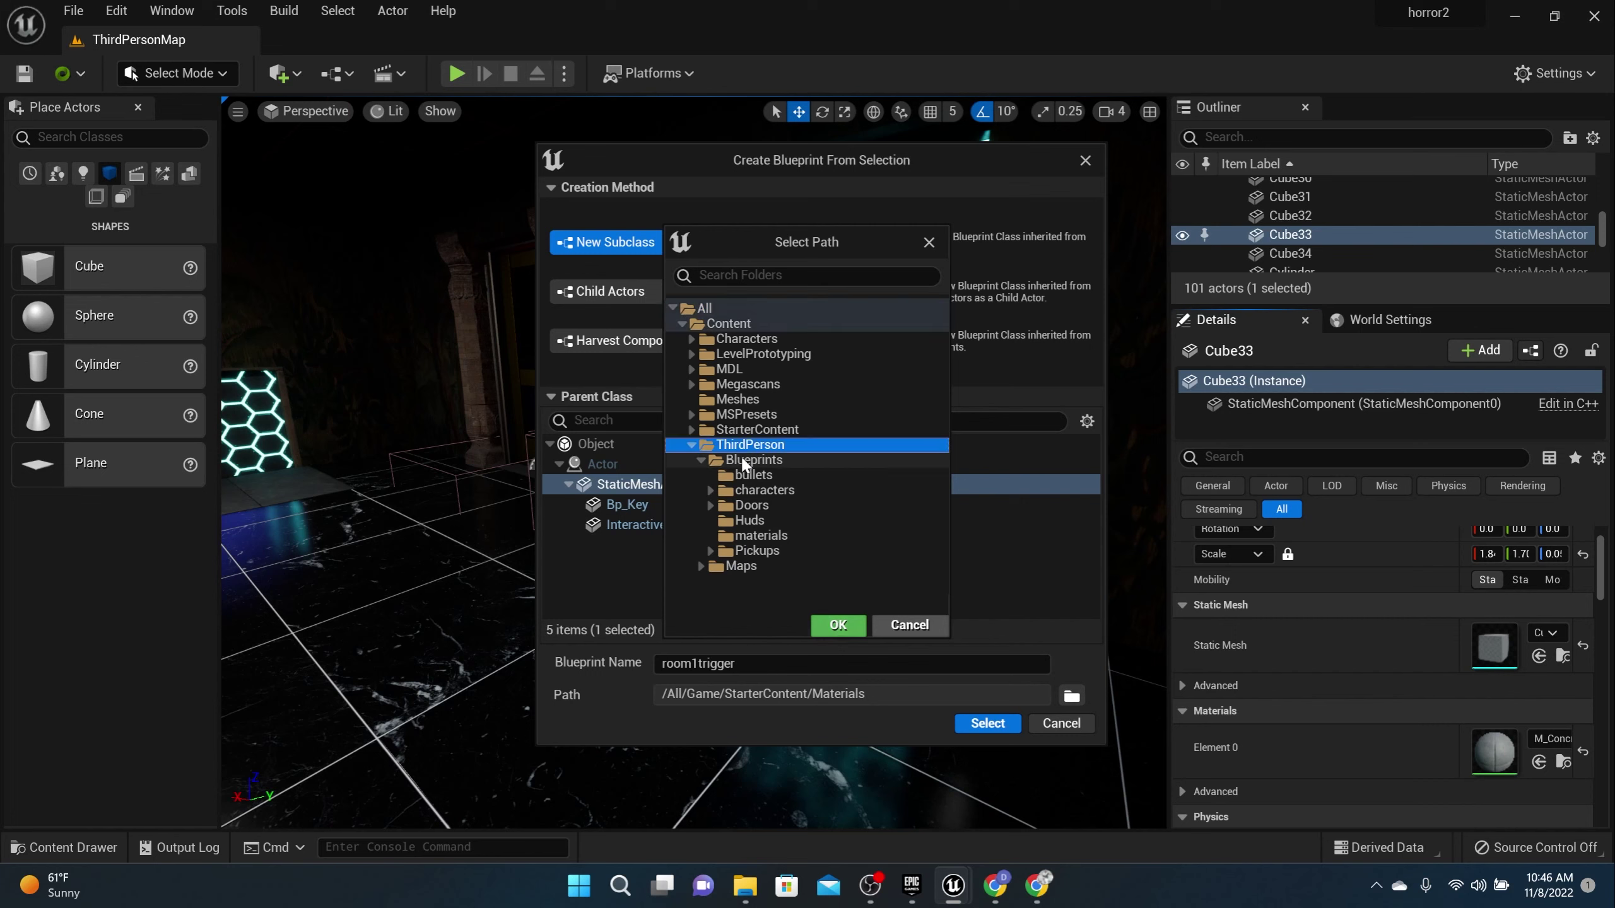
{"action": "left_click", "coordinate": [836, 625]}
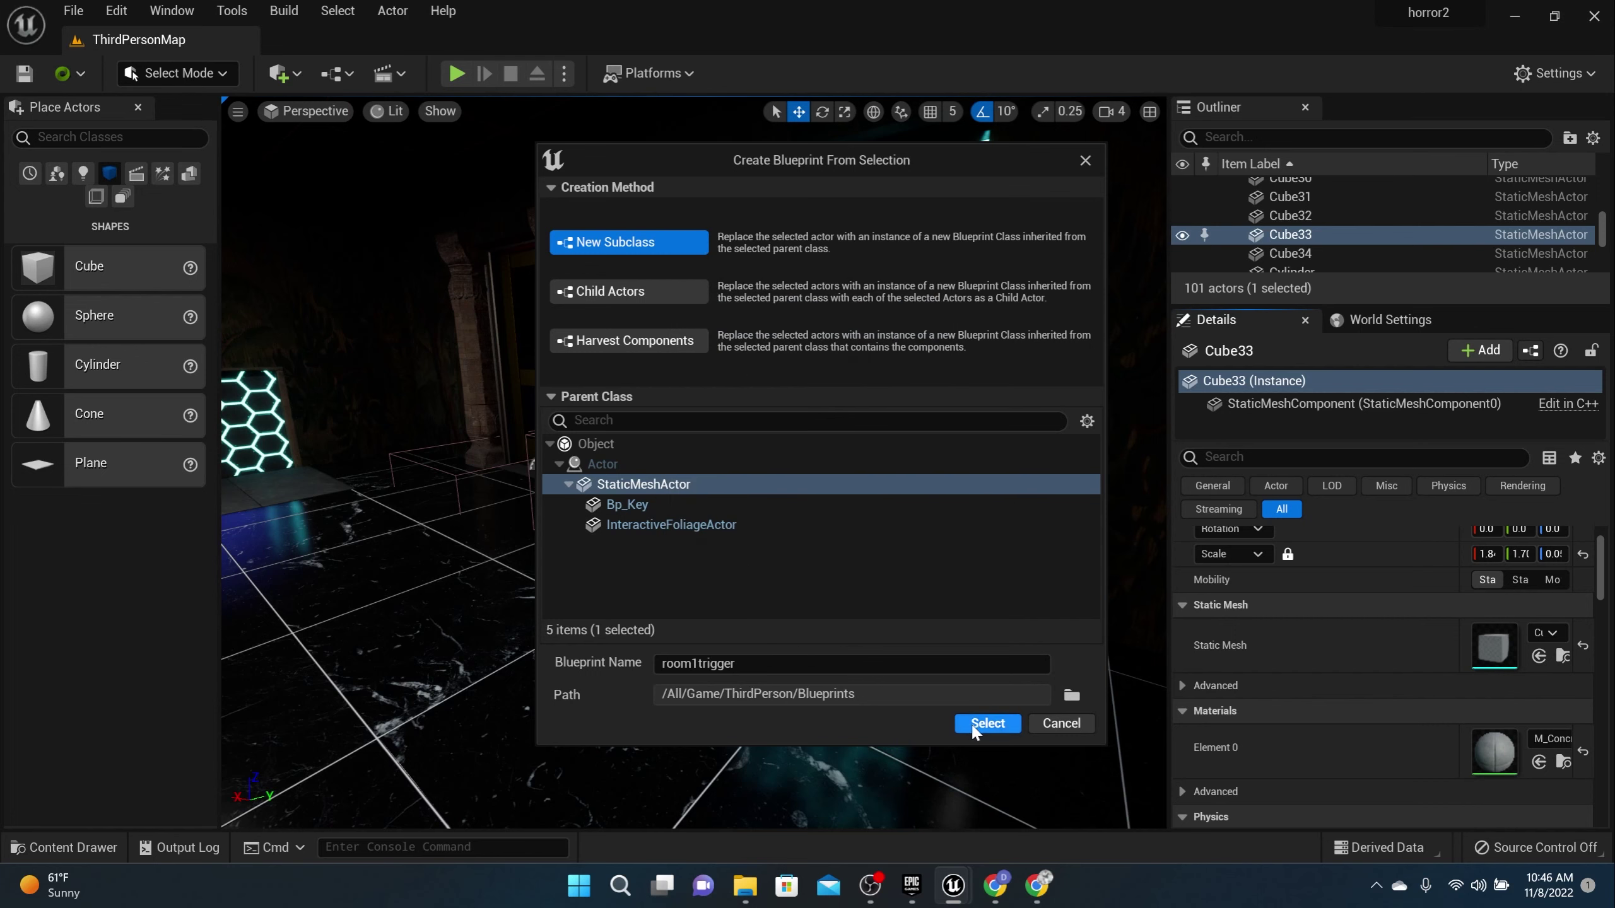
{"action": "left_click", "coordinate": [986, 723]}
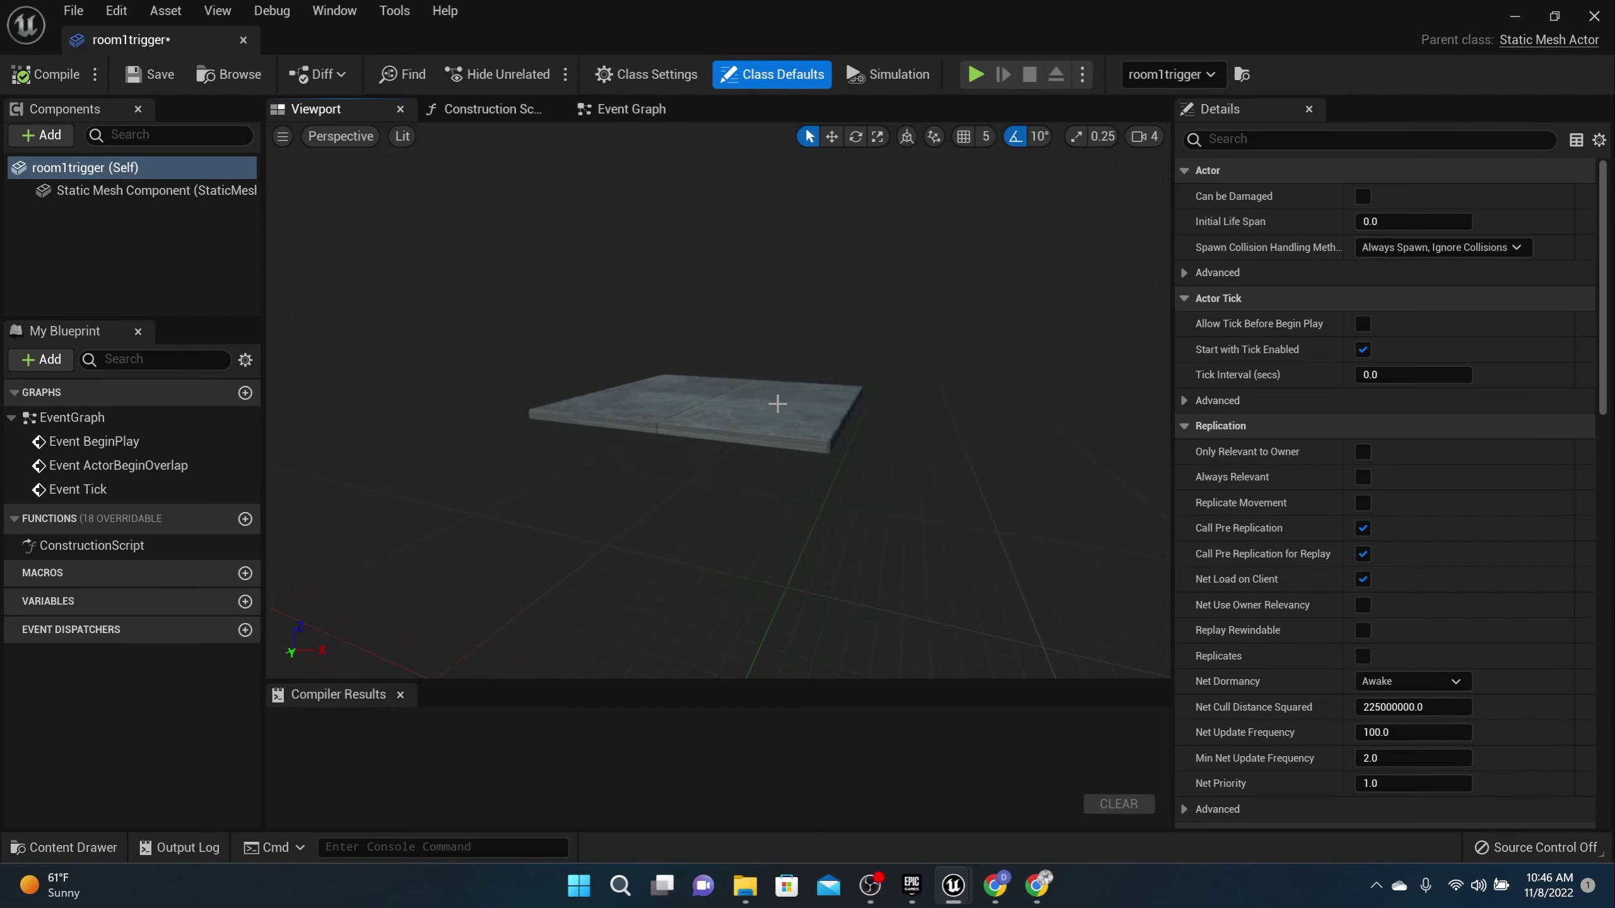
- Add a Box Collision component to the room1trigger blueprint's static mesh
{"action": "left_click_drag", "start_coordinate": [778, 403], "coordinate": [759, 369]}
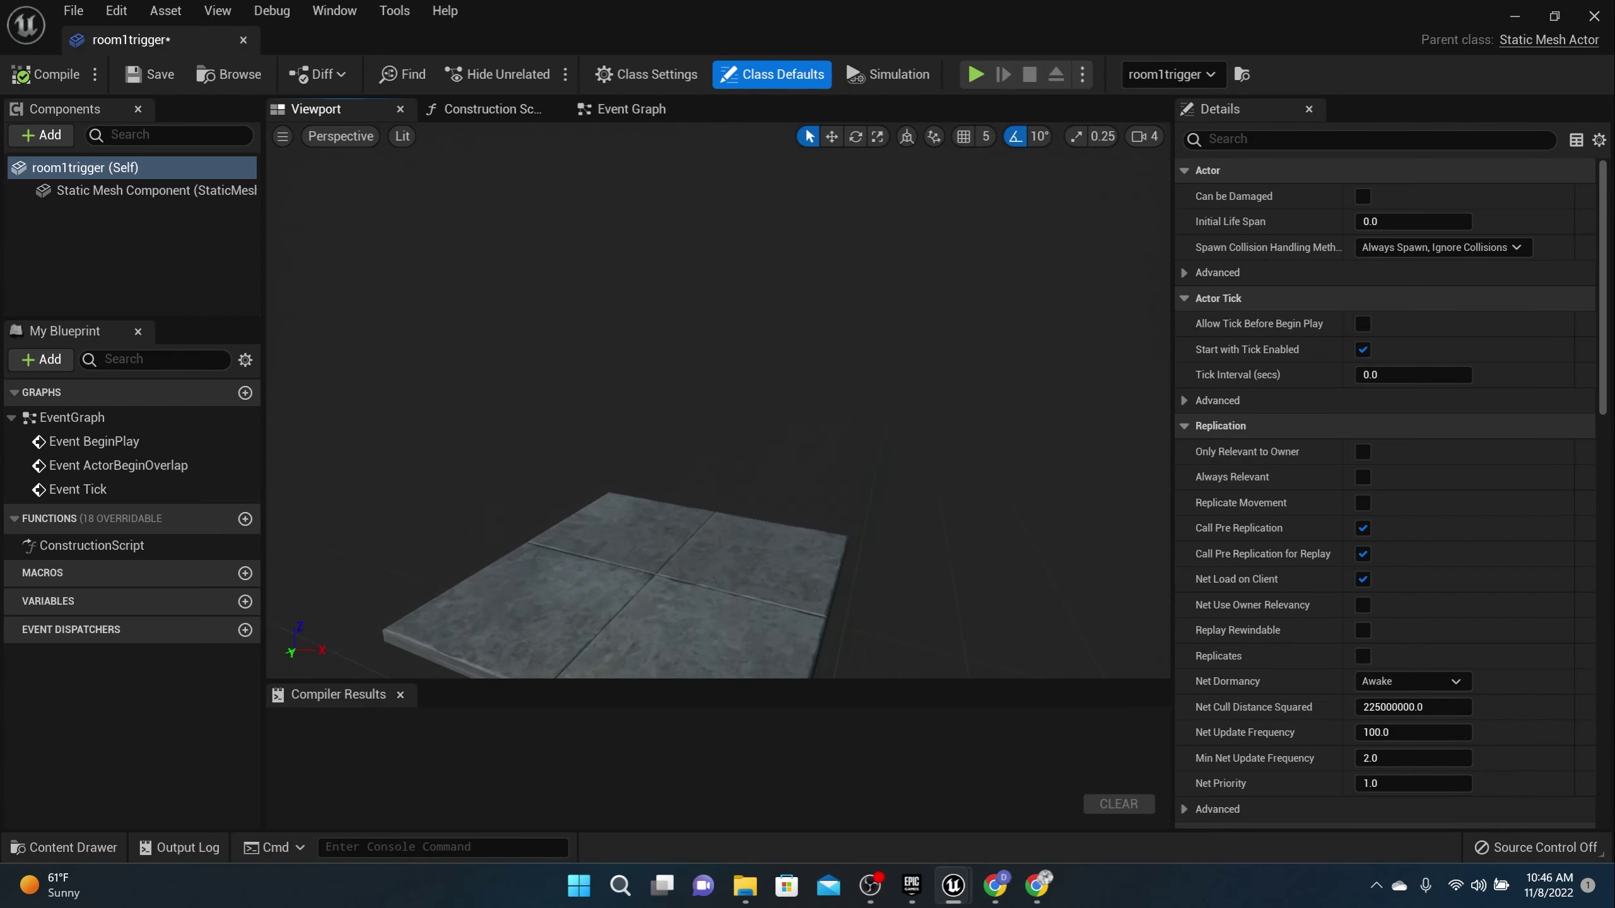
{"action": "left_click", "coordinate": [45, 135]}
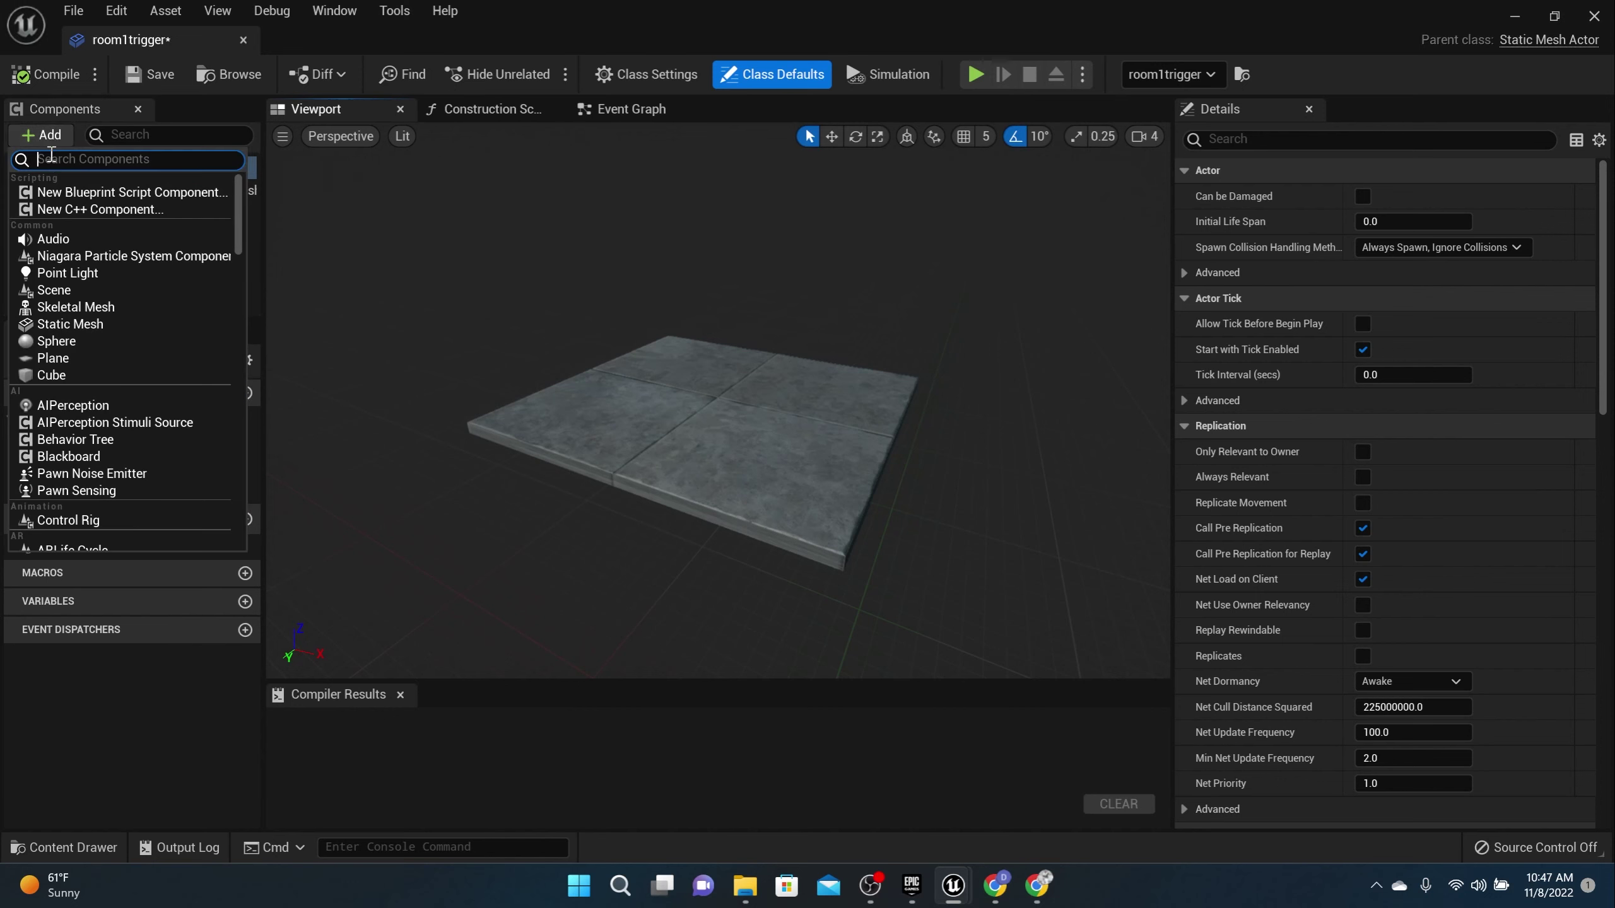
{"action": "type", "text": "box"}
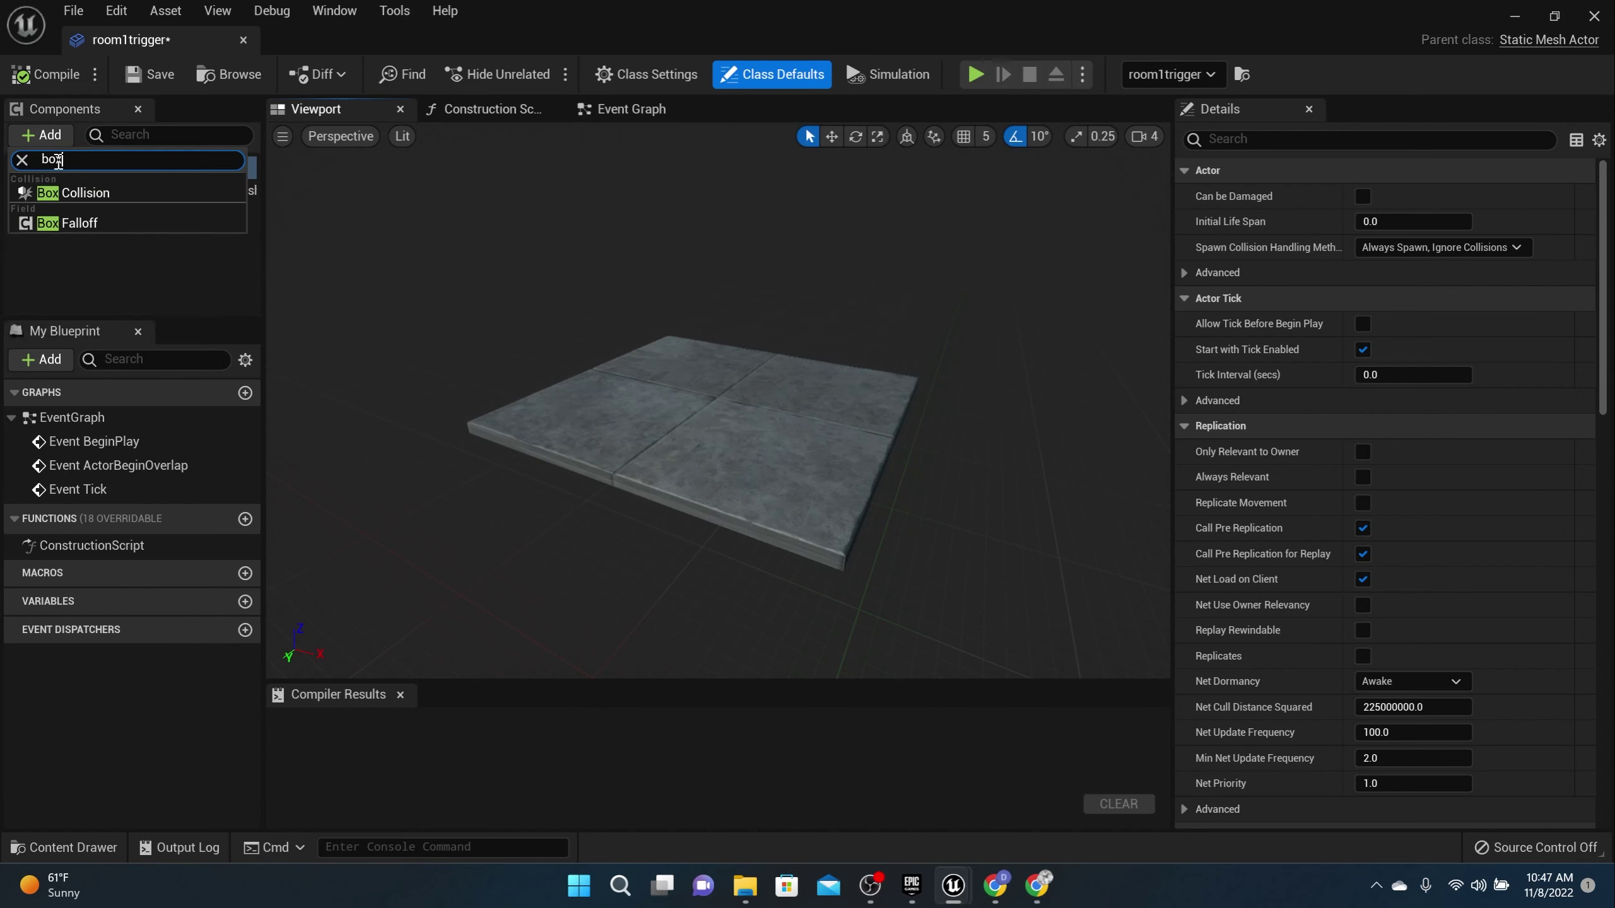
{"action": "left_click", "coordinate": [74, 202]}
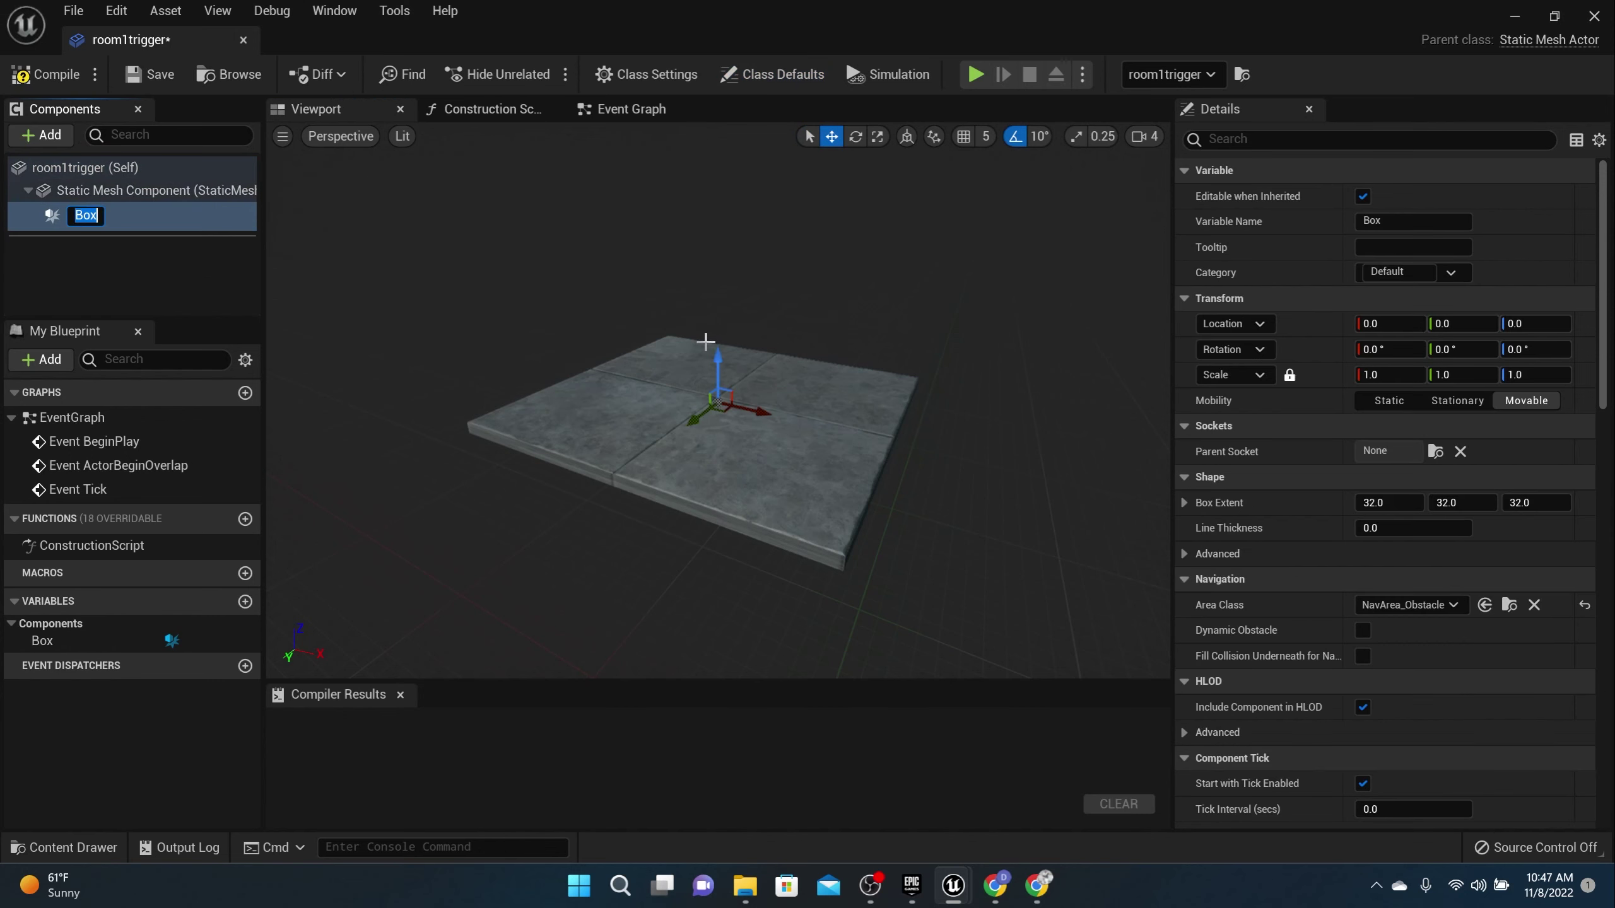
- Raise the collision box to about Z 175.8, size its extents to about 48.9, 53.3 and 151.8, and compile and save
{"action": "left_click_drag", "start_coordinate": [714, 360], "coordinate": [720, 336]}
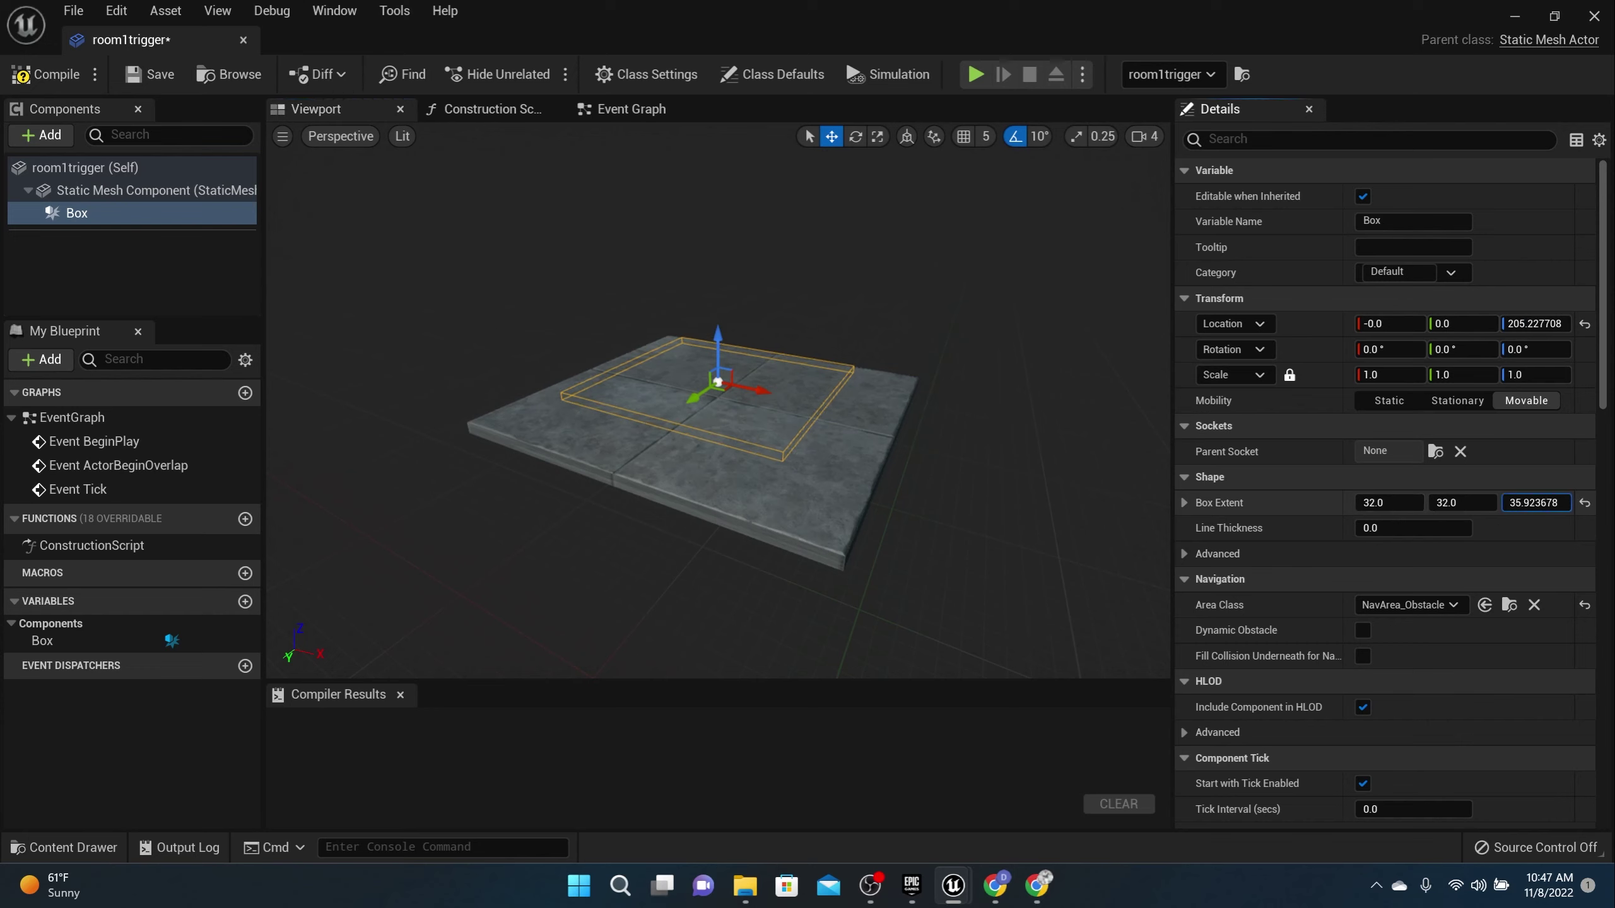
{"action": "left_click_drag", "start_coordinate": [1536, 503], "coordinate": [1584, 503]}
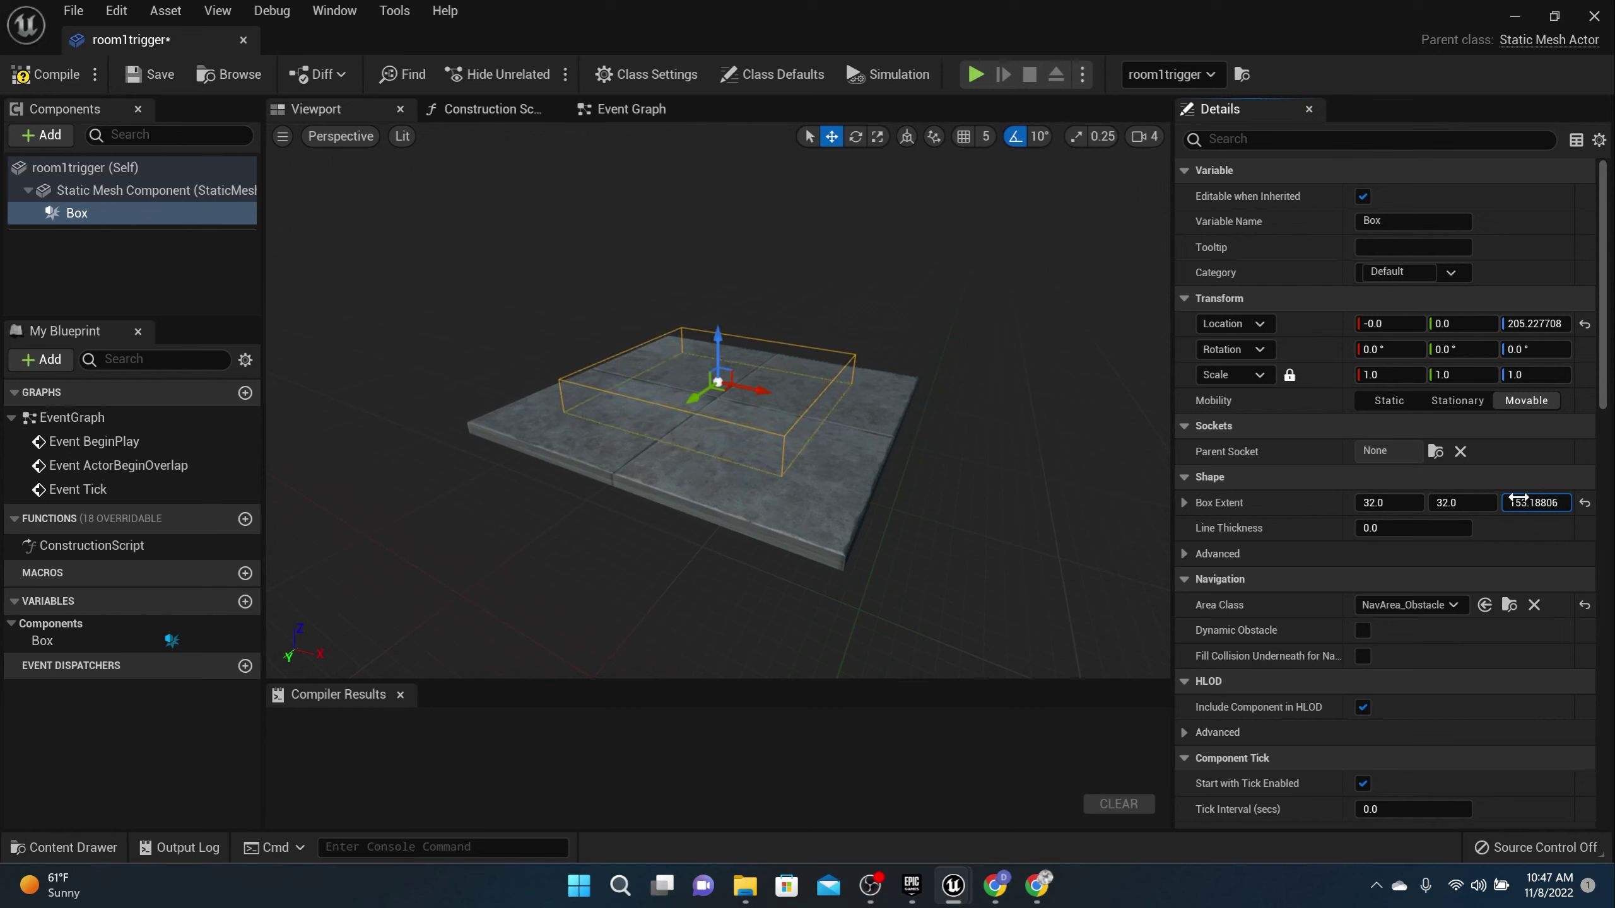
{"action": "left_click_drag", "start_coordinate": [1459, 495], "coordinate": [1415, 503]}
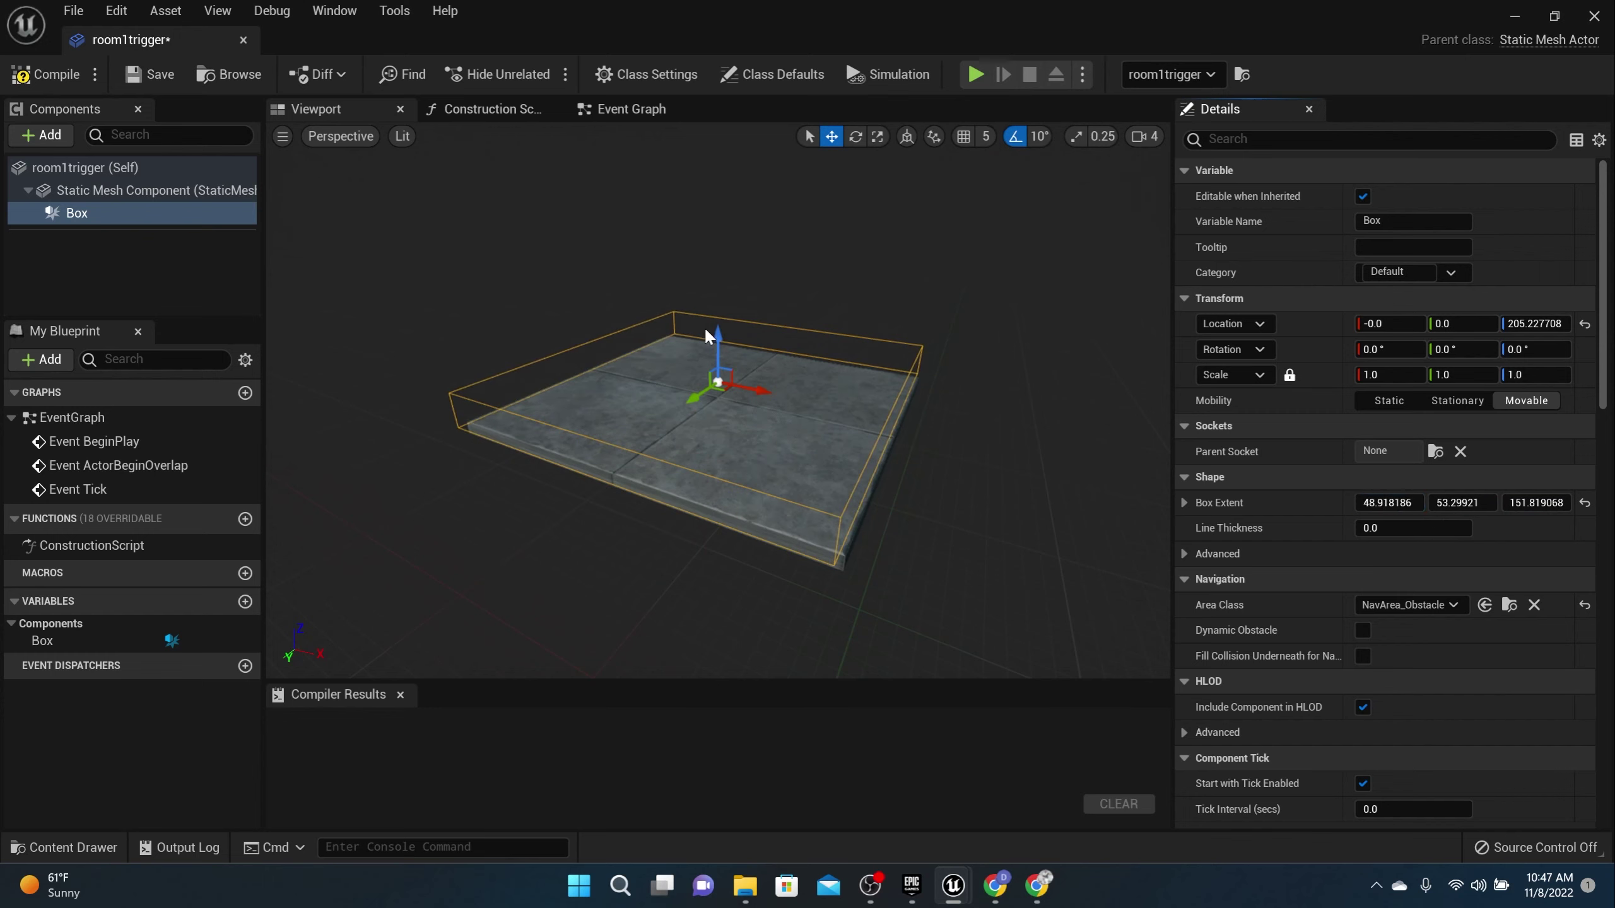
{"action": "left_click_drag", "start_coordinate": [716, 335], "coordinate": [718, 333]}
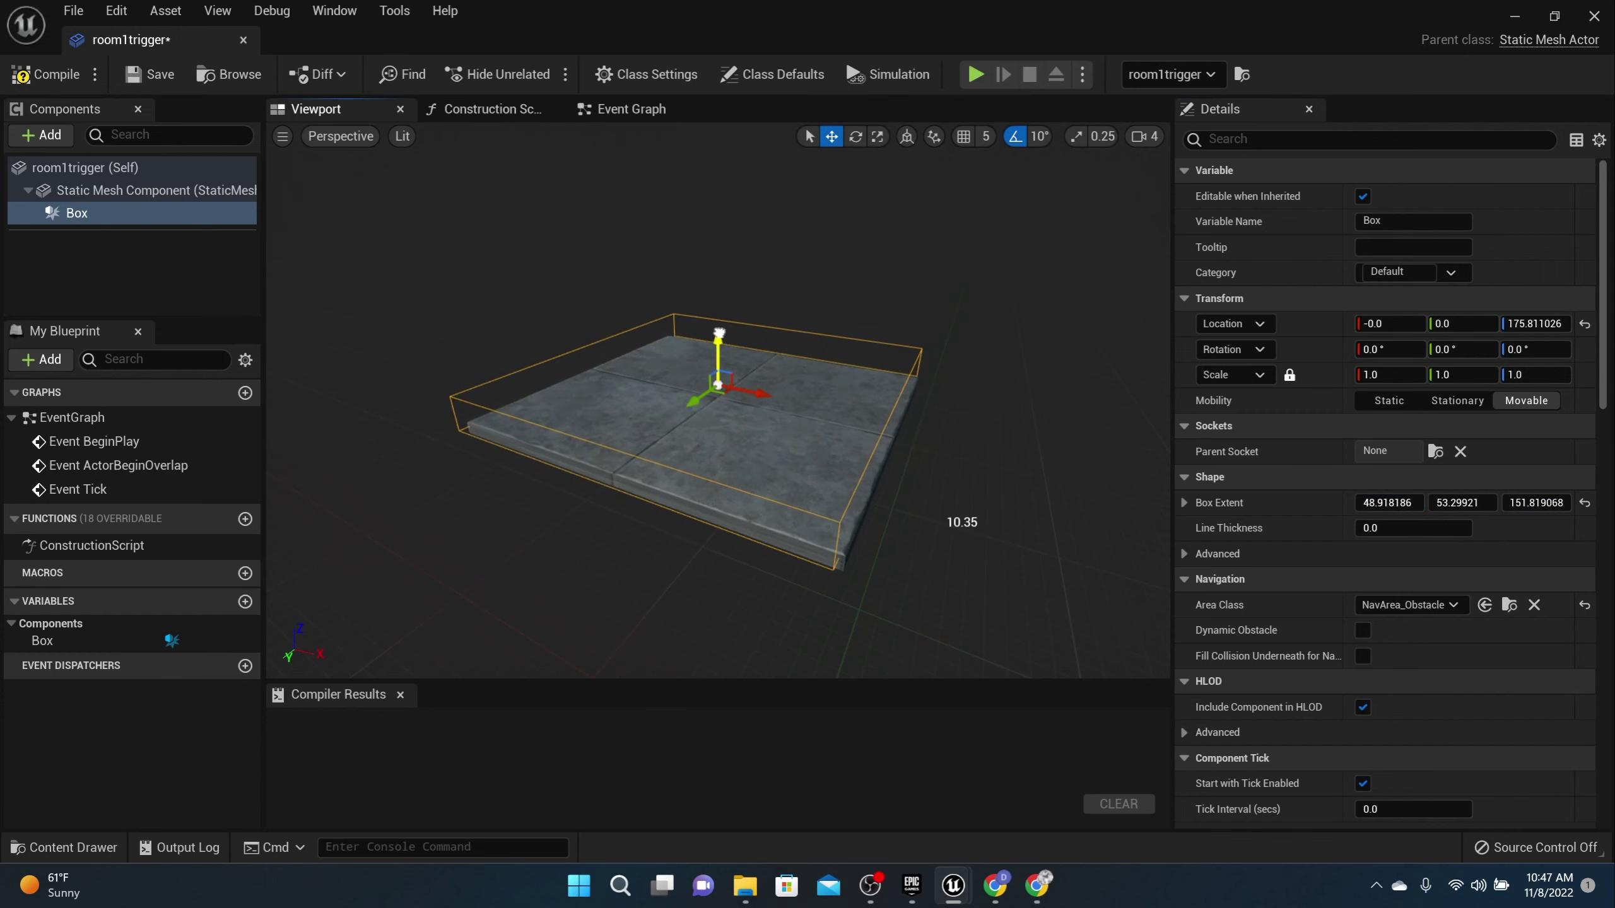
{"action": "left_click", "coordinate": [48, 75]}
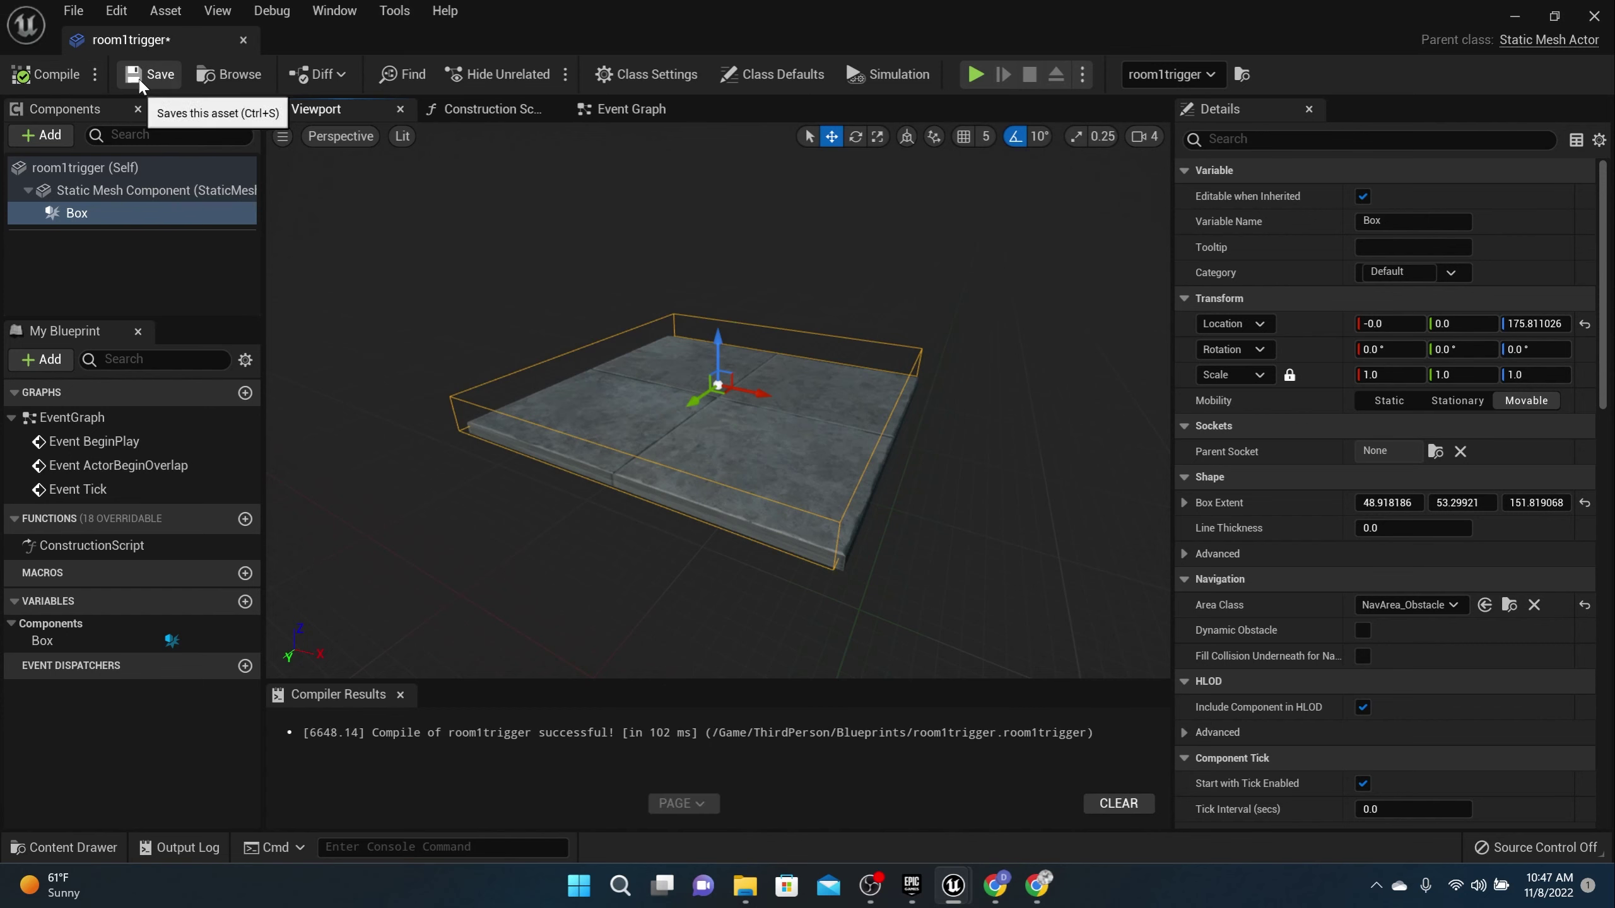
{"action": "left_click", "coordinate": [141, 76]}
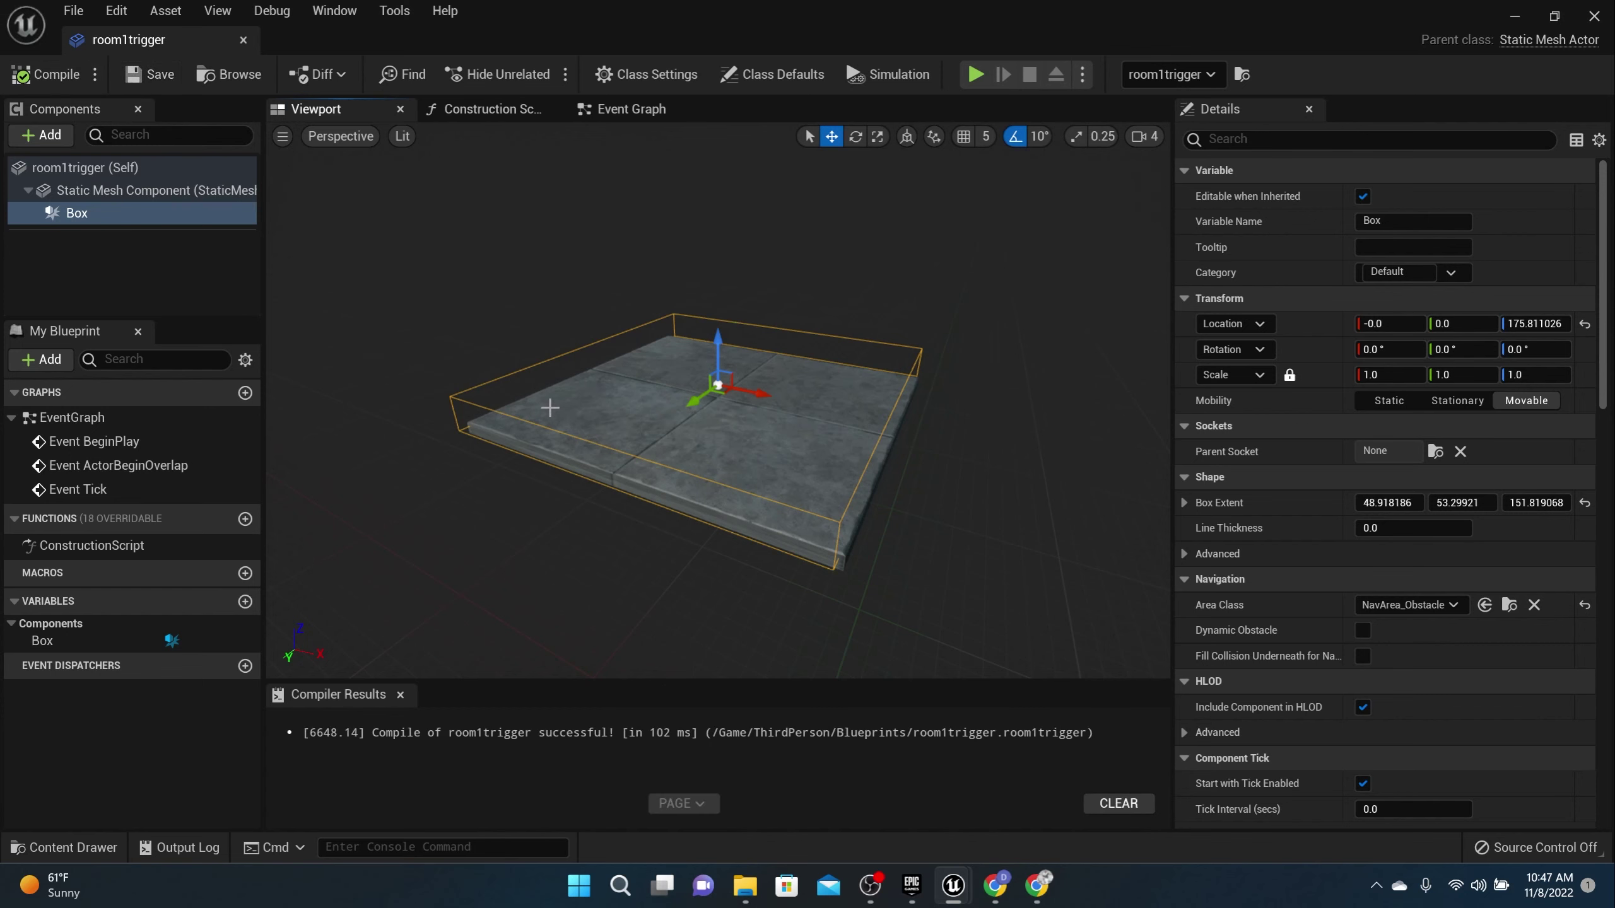
- Add an On Component Begin Overlap event for the Box component to the event graph
{"action": "scroll", "coordinate": [1248, 494], "scroll_direction": "down", "scroll_amount": 12}
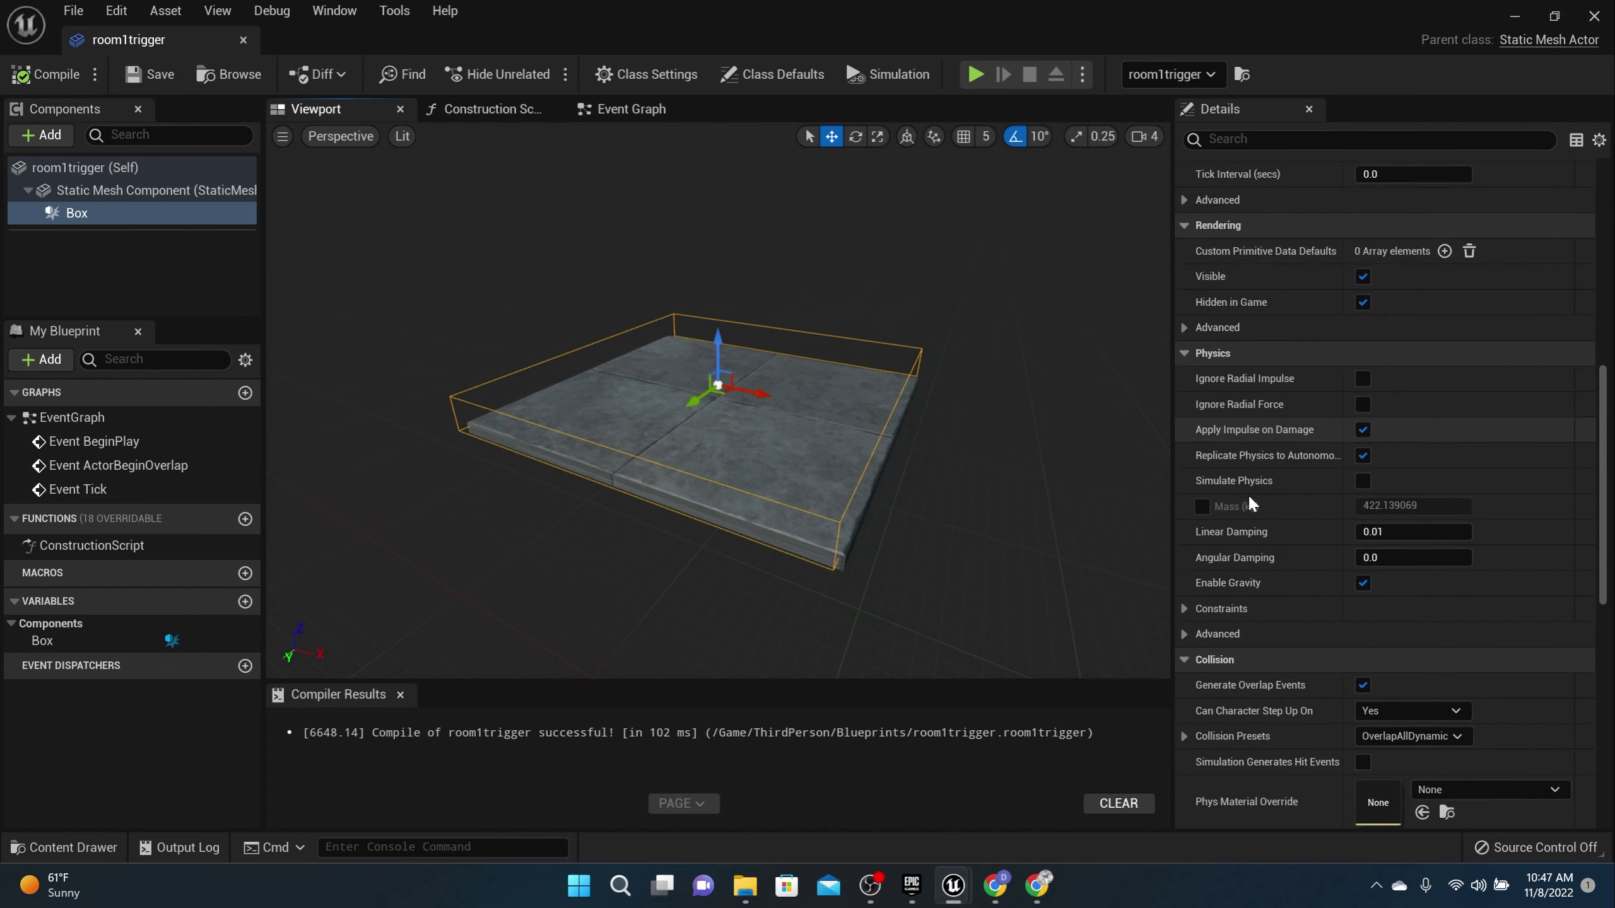
{"action": "scroll", "coordinate": [1247, 494], "scroll_direction": "down", "scroll_amount": 10}
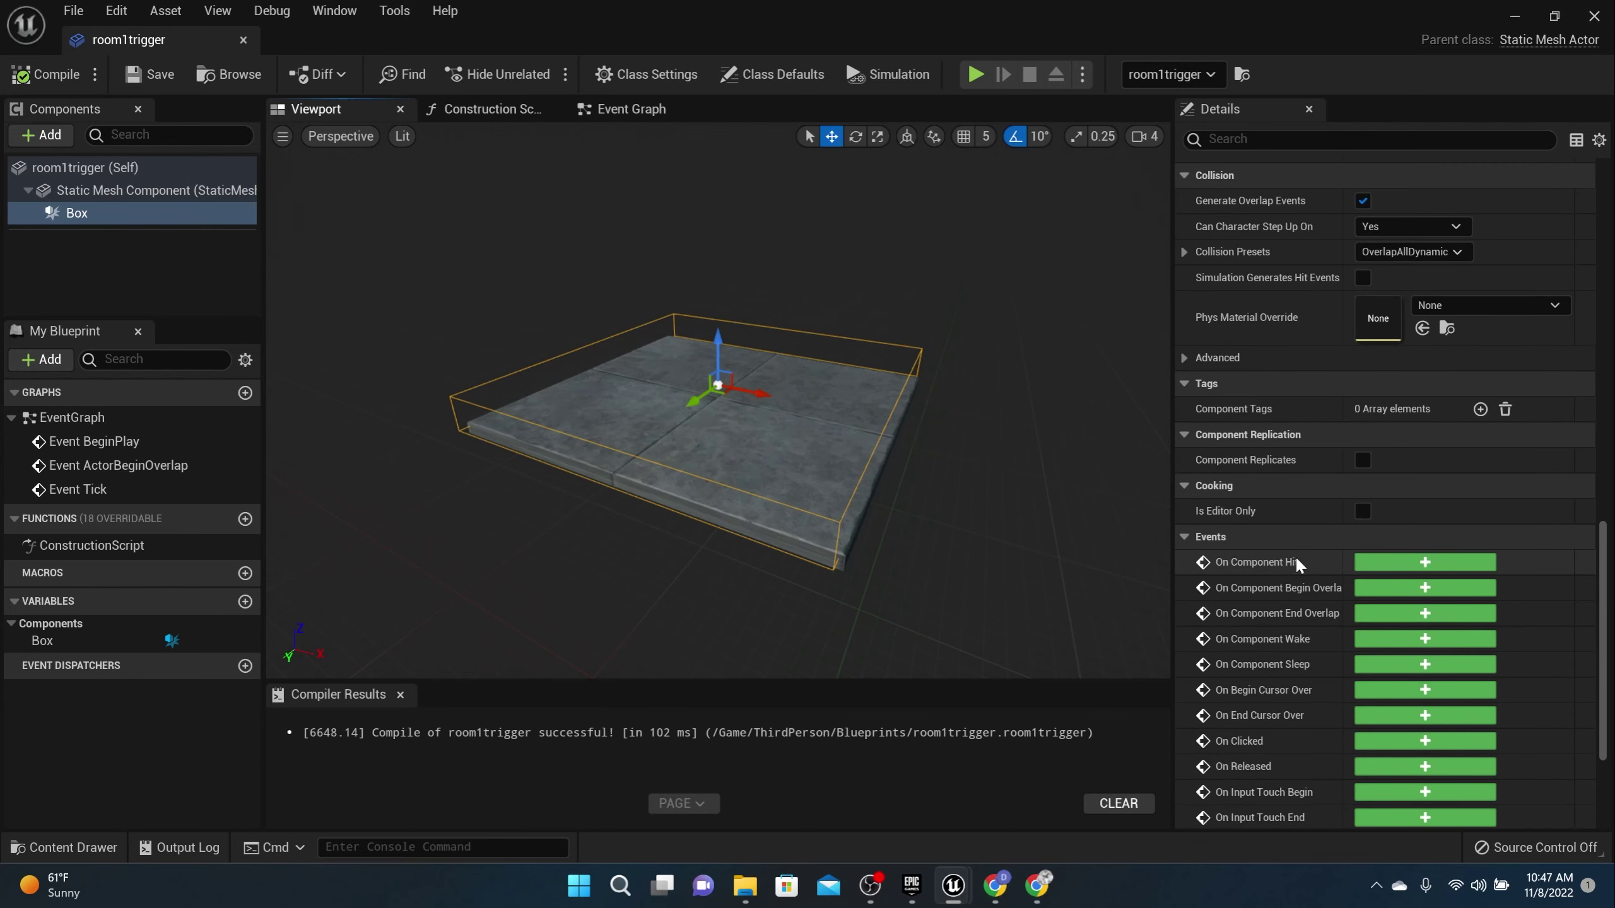
{"action": "left_click", "coordinate": [1396, 590]}
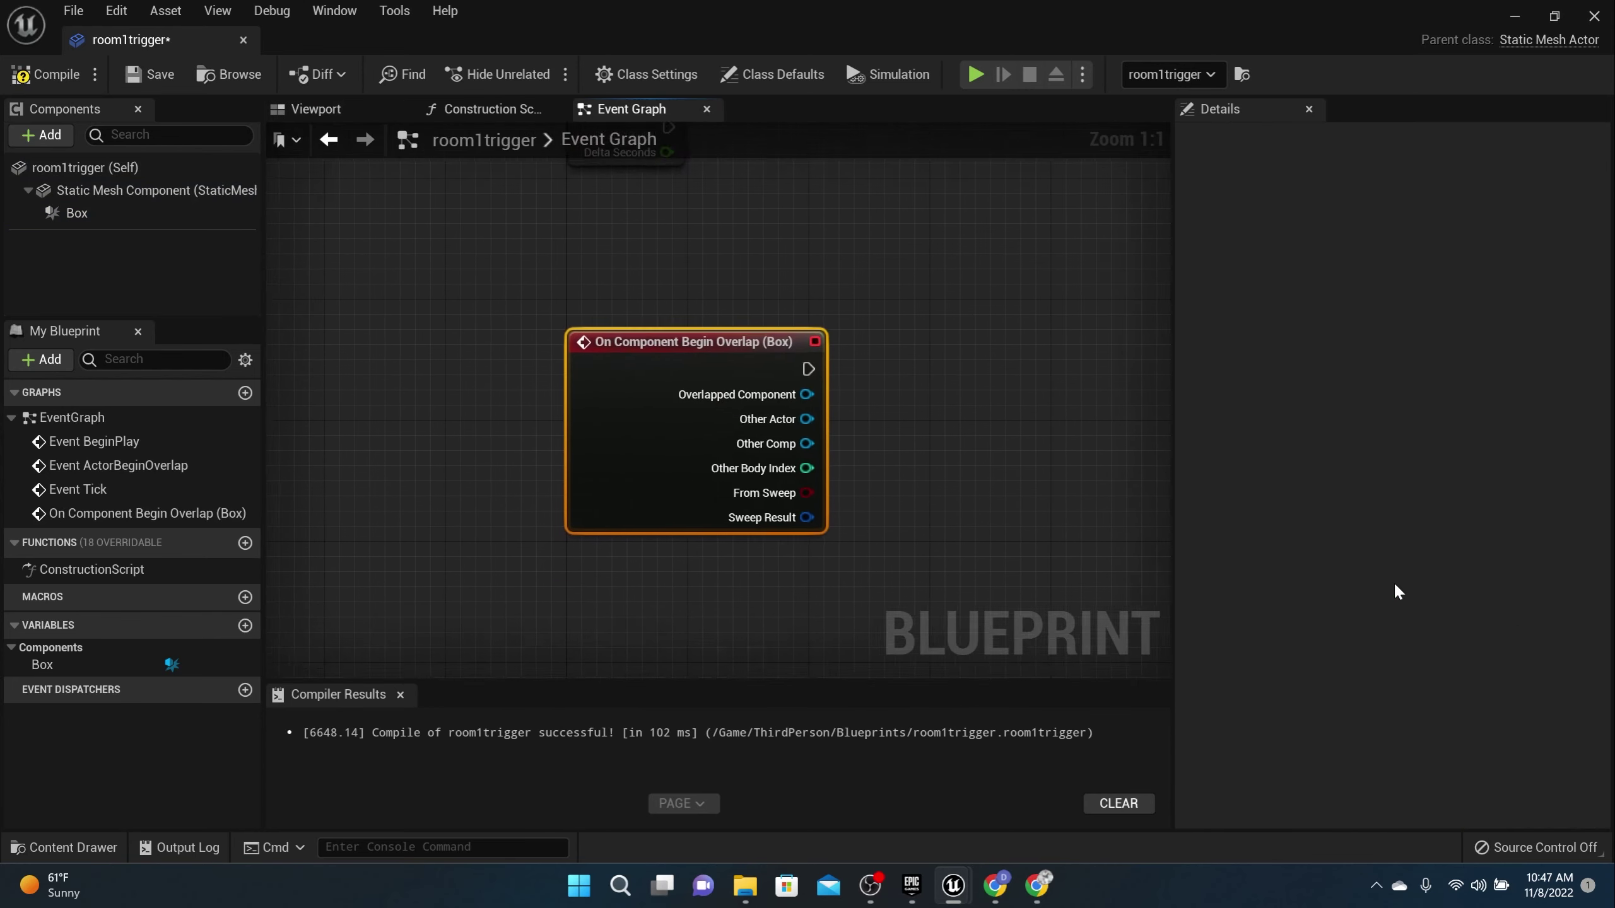
- Cast the overlap event's Other Actor to BP_ThirdPersonCharacter, then compile and save the blueprint
{"action": "left_click_drag", "start_coordinate": [828, 388], "coordinate": [928, 369]}
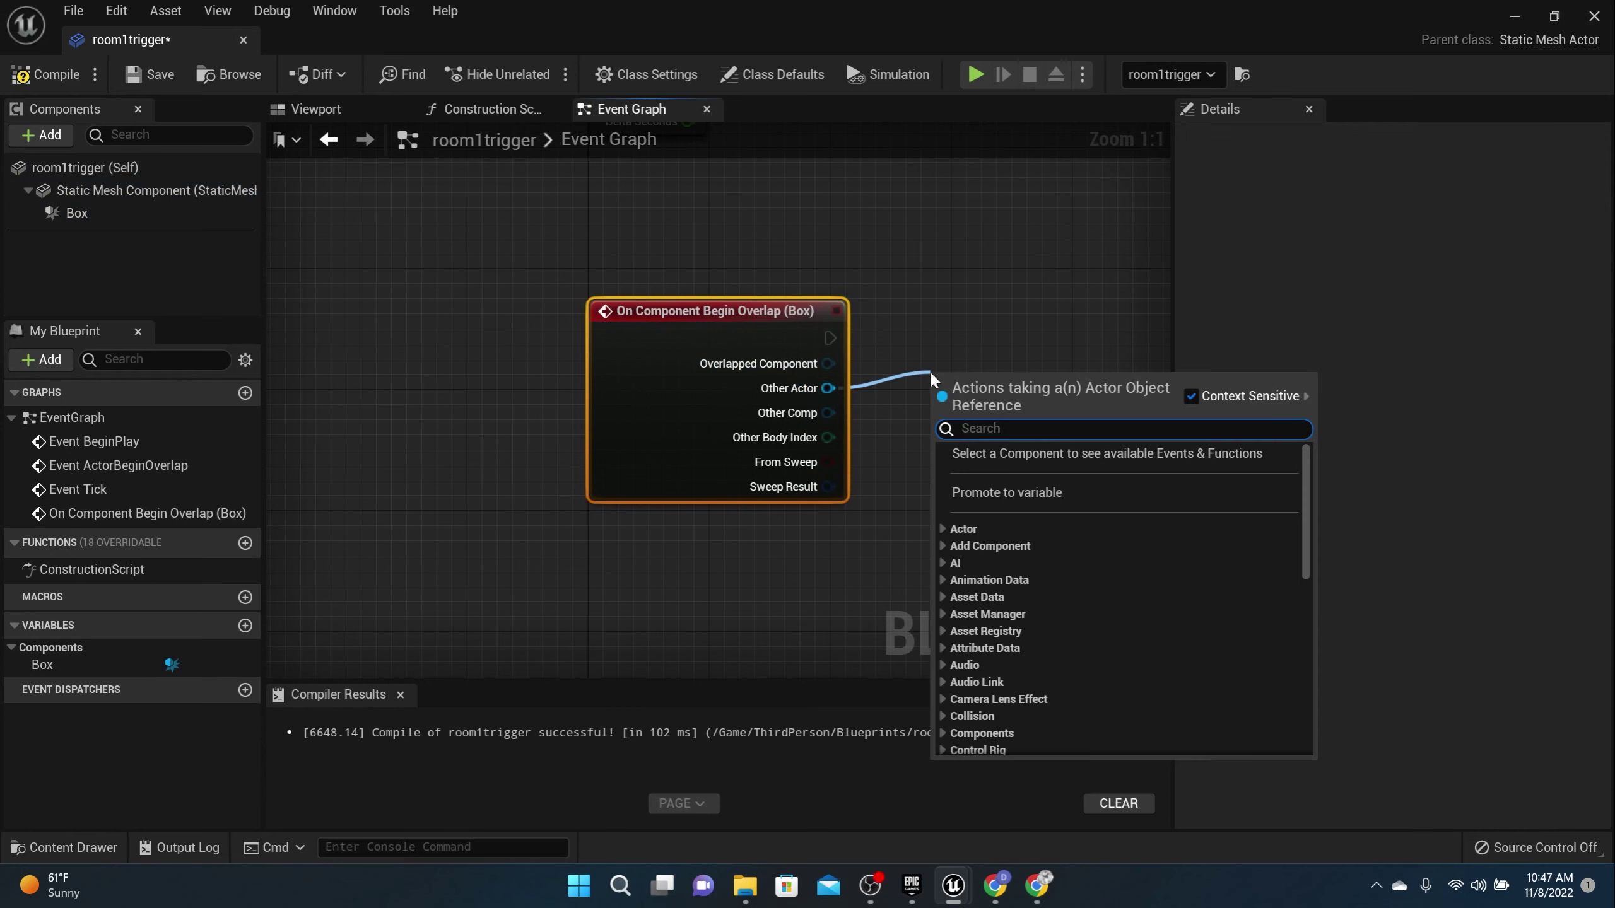
{"action": "type", "text": "thir"}
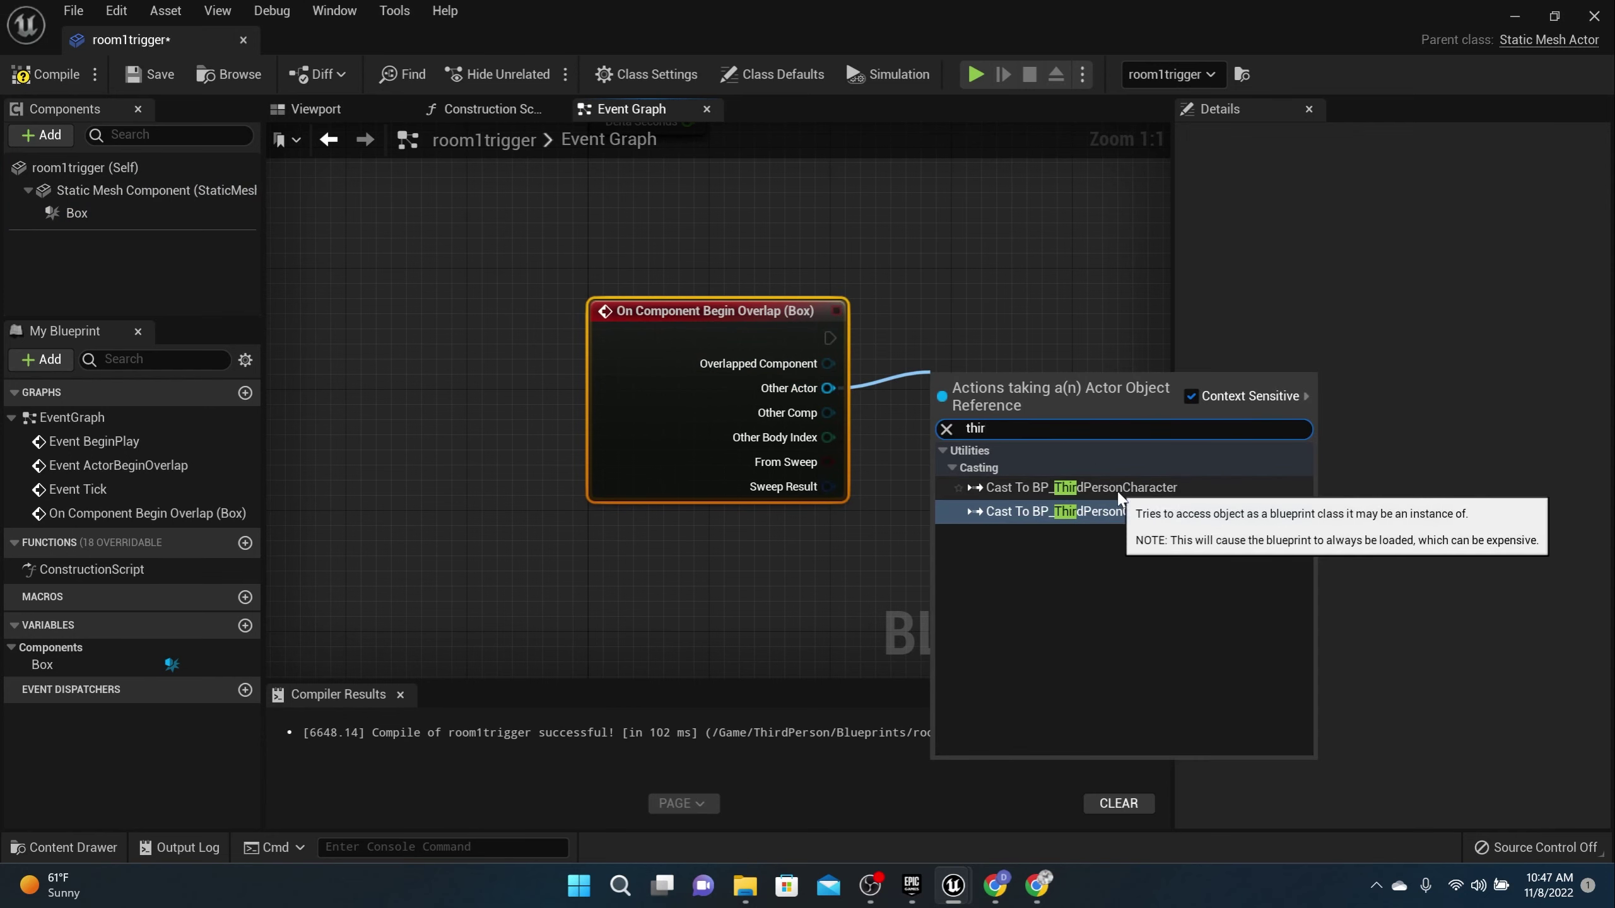
{"action": "left_click", "coordinate": [1049, 487]}
{"action": "right_click_drag", "start_coordinate": [981, 342], "coordinate": [771, 431]}
{"action": "left_click_drag", "start_coordinate": [771, 431], "coordinate": [741, 354]}
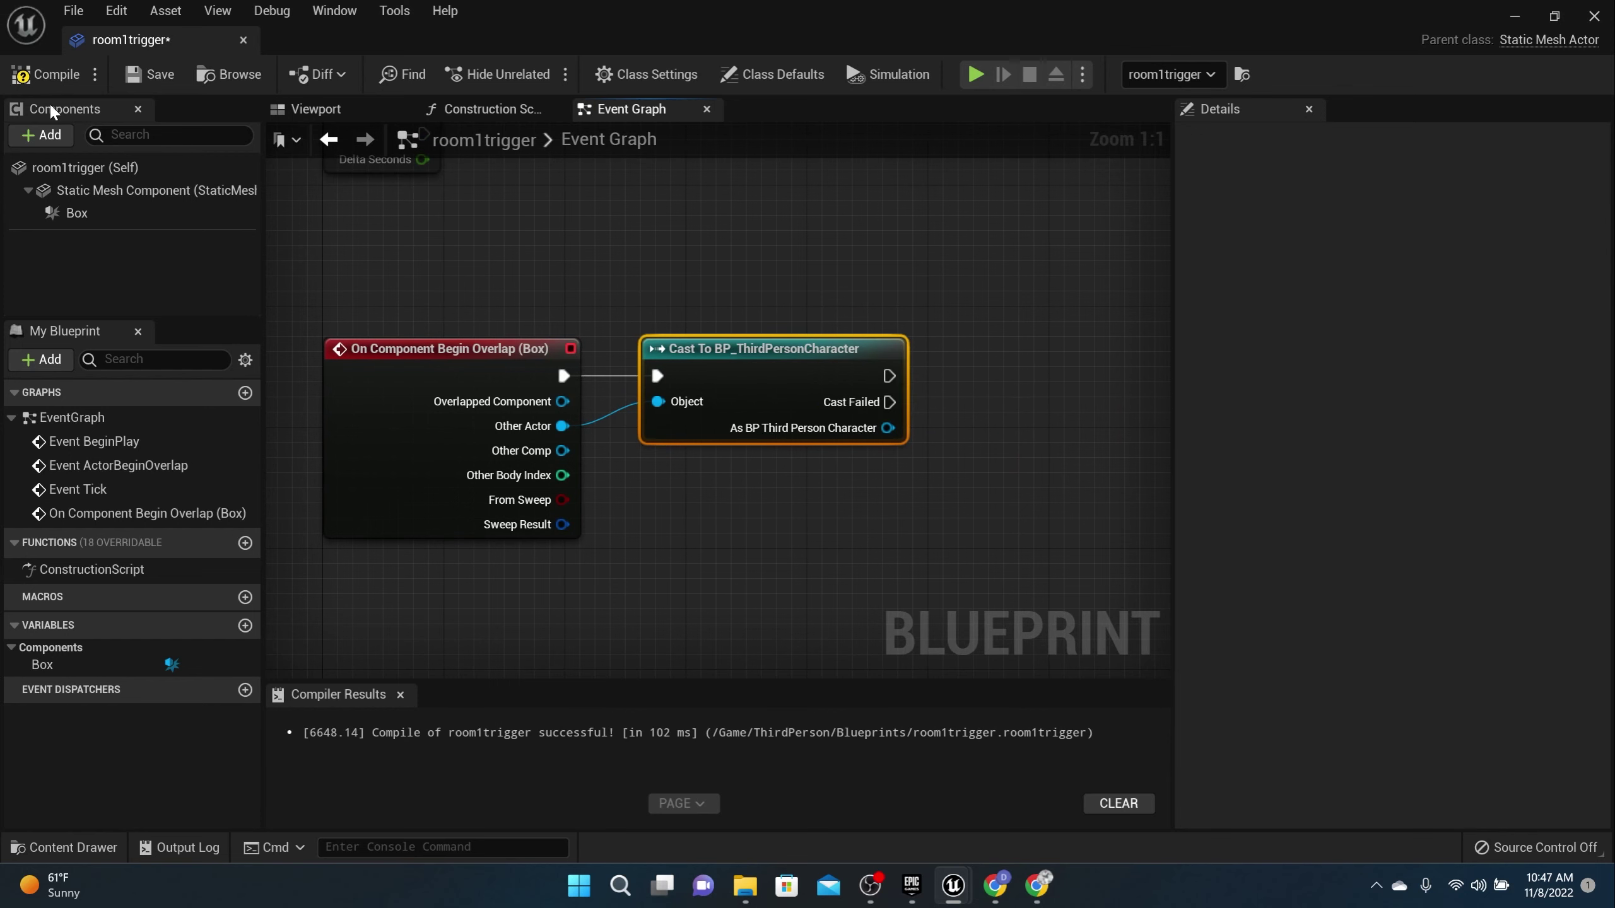
{"action": "left_click", "coordinate": [57, 74]}
{"action": "left_click", "coordinate": [150, 74]}
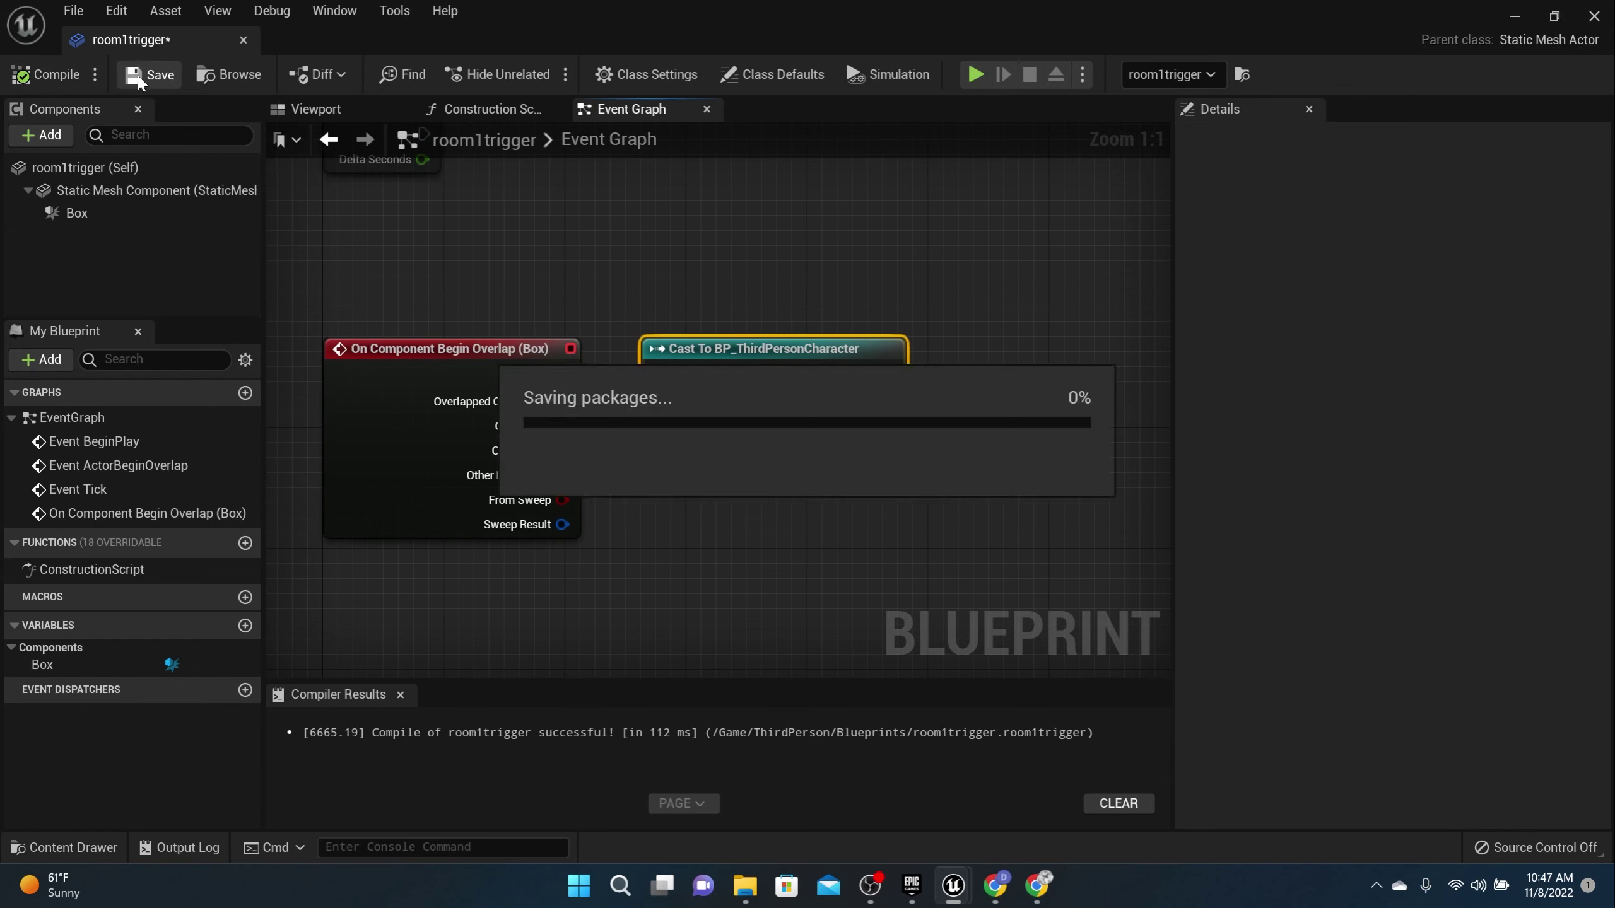
- Add a Set Material node targeting the Static Mesh Component and run it from the character cast's success output
{"action": "left_click", "coordinate": [91, 192]}
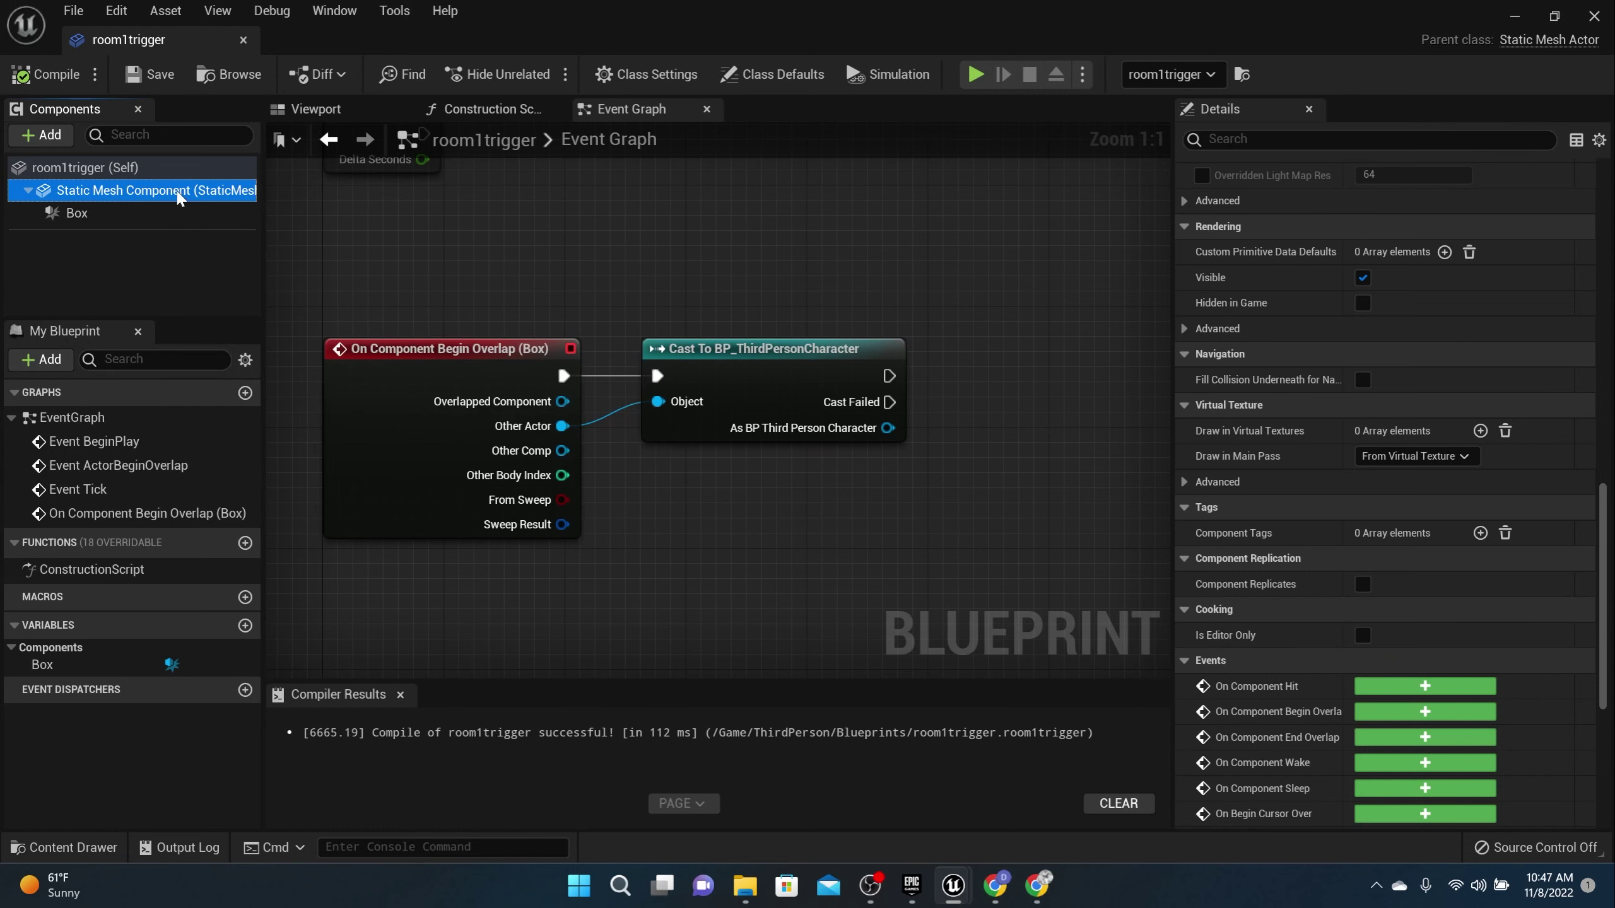
{"action": "left_click_drag", "start_coordinate": [177, 192], "coordinate": [787, 275]}
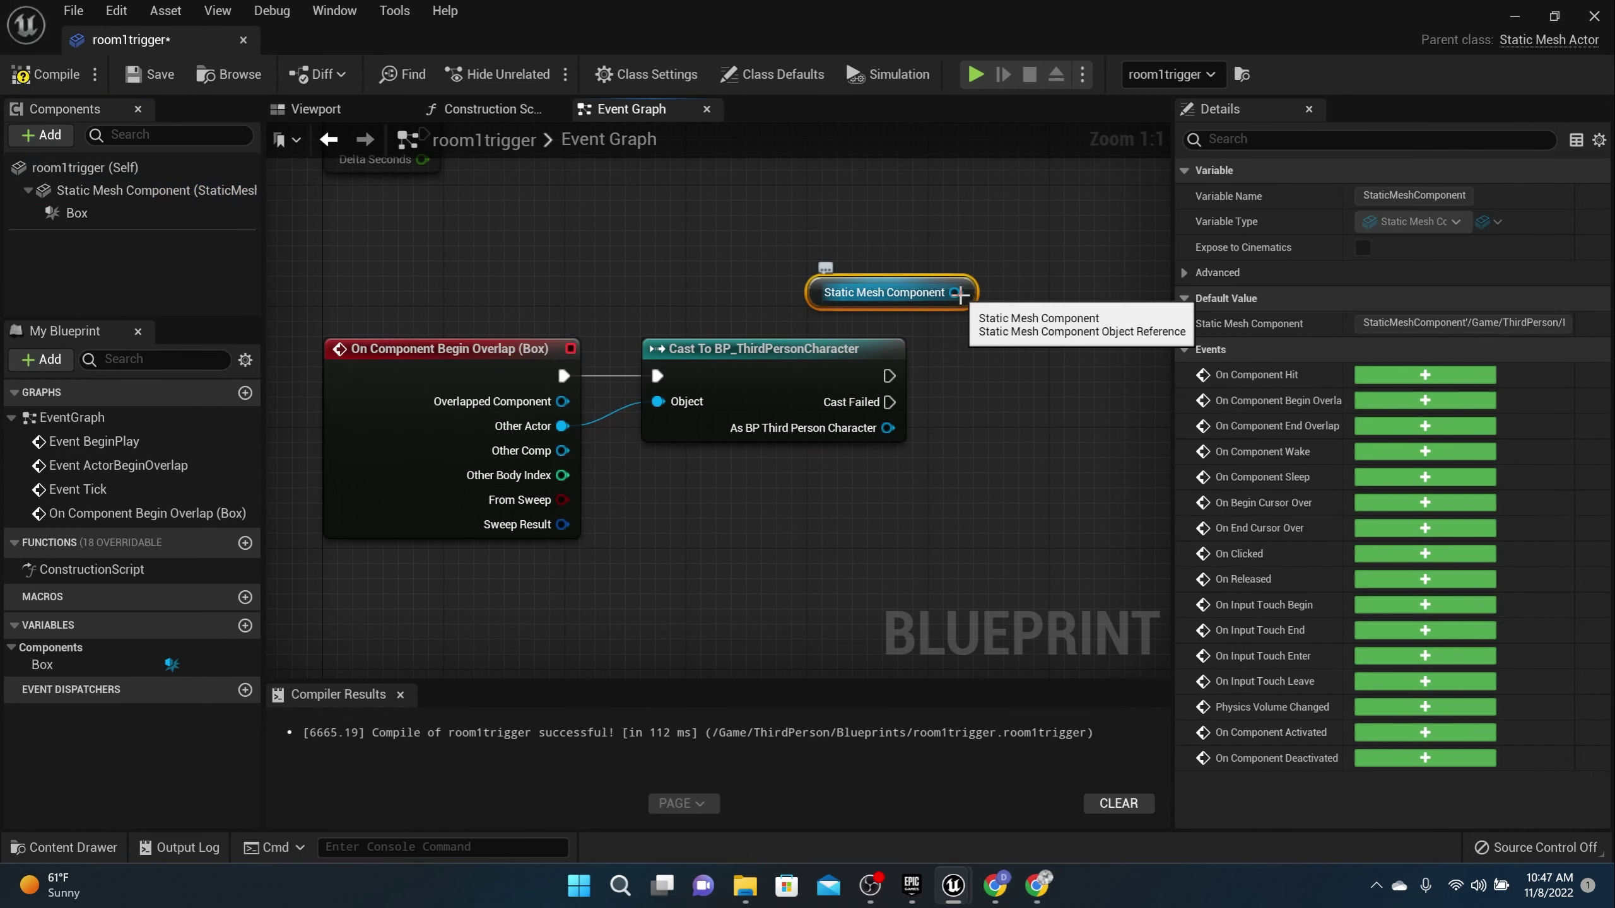
{"action": "left_click_drag", "start_coordinate": [955, 293], "coordinate": [1059, 344]}
{"action": "type", "text": "setma"}
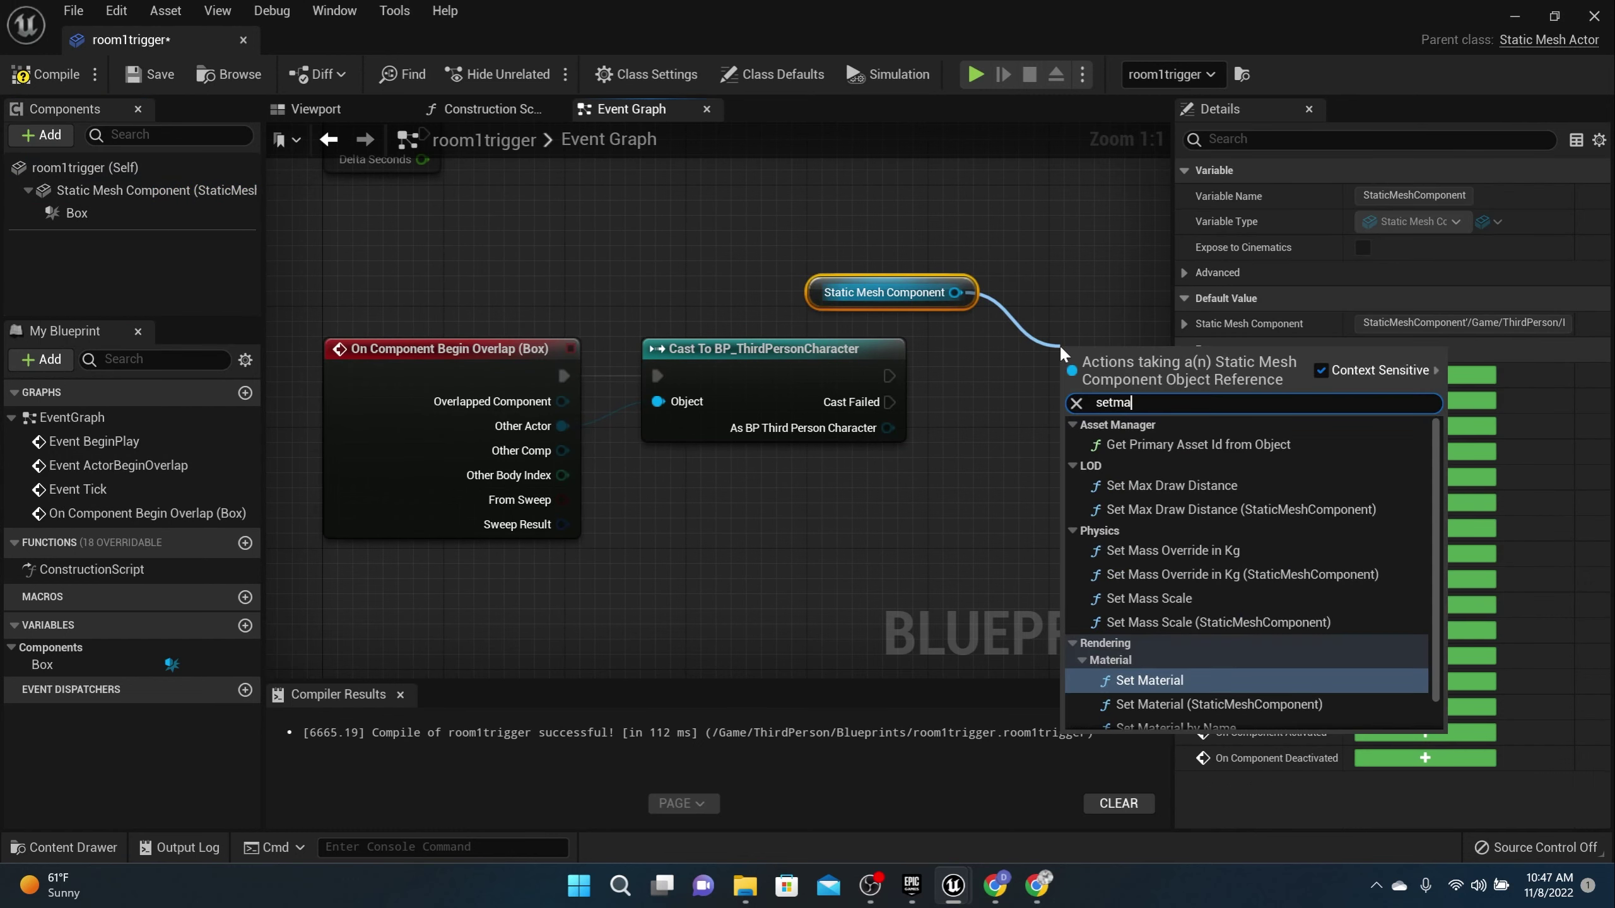
{"action": "left_click", "coordinate": [1145, 701]}
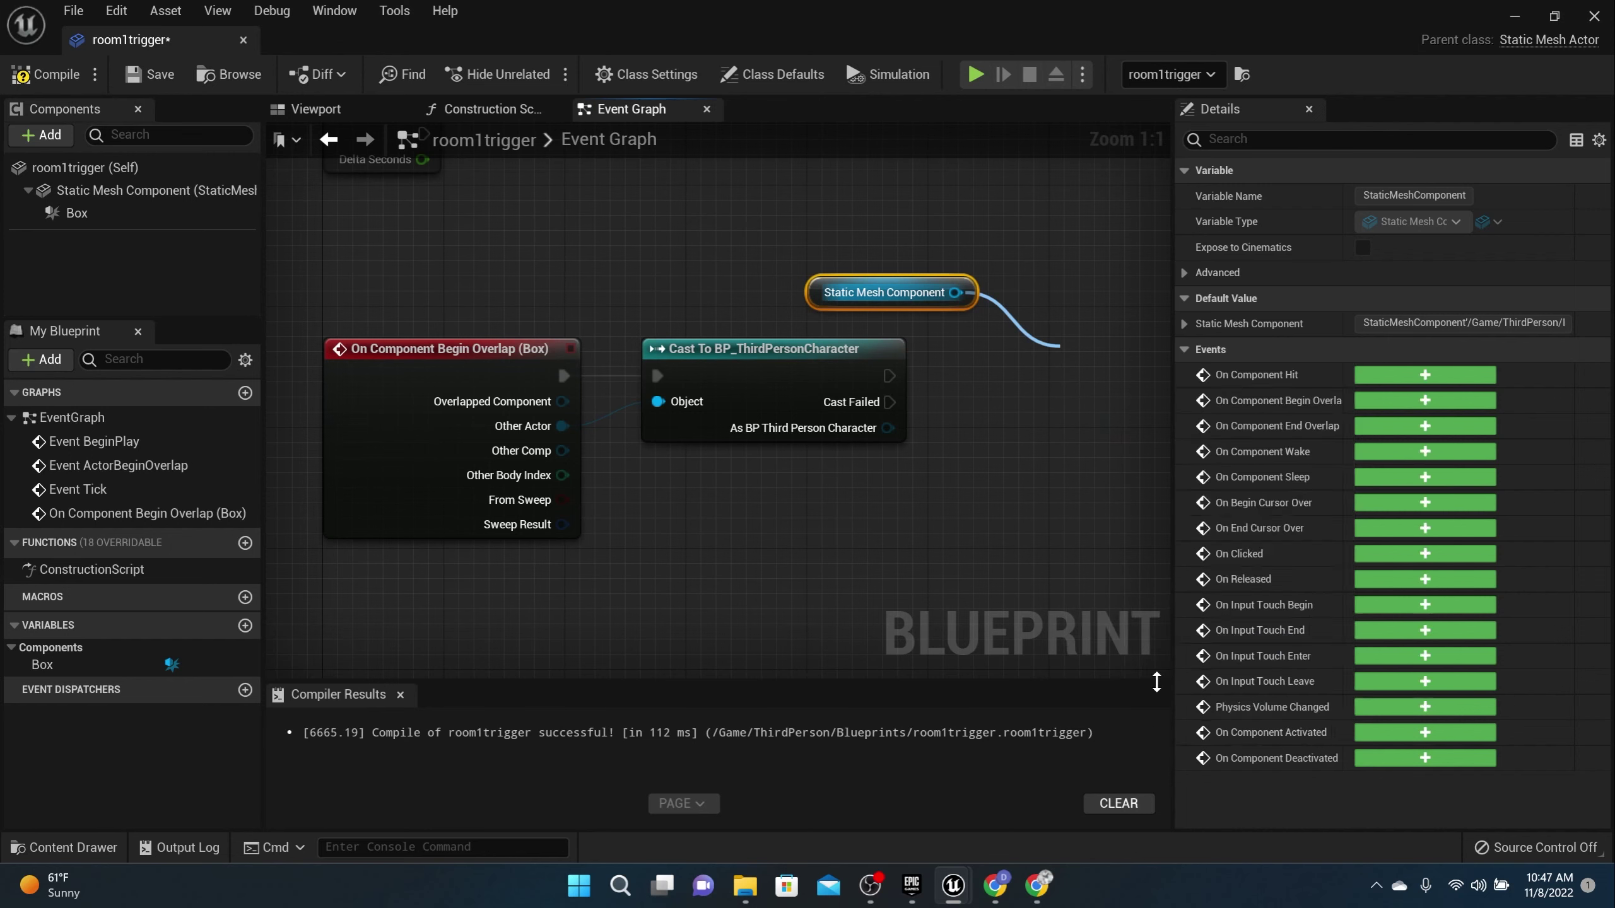
{"action": "right_click_drag", "start_coordinate": [1014, 480], "coordinate": [907, 455]}
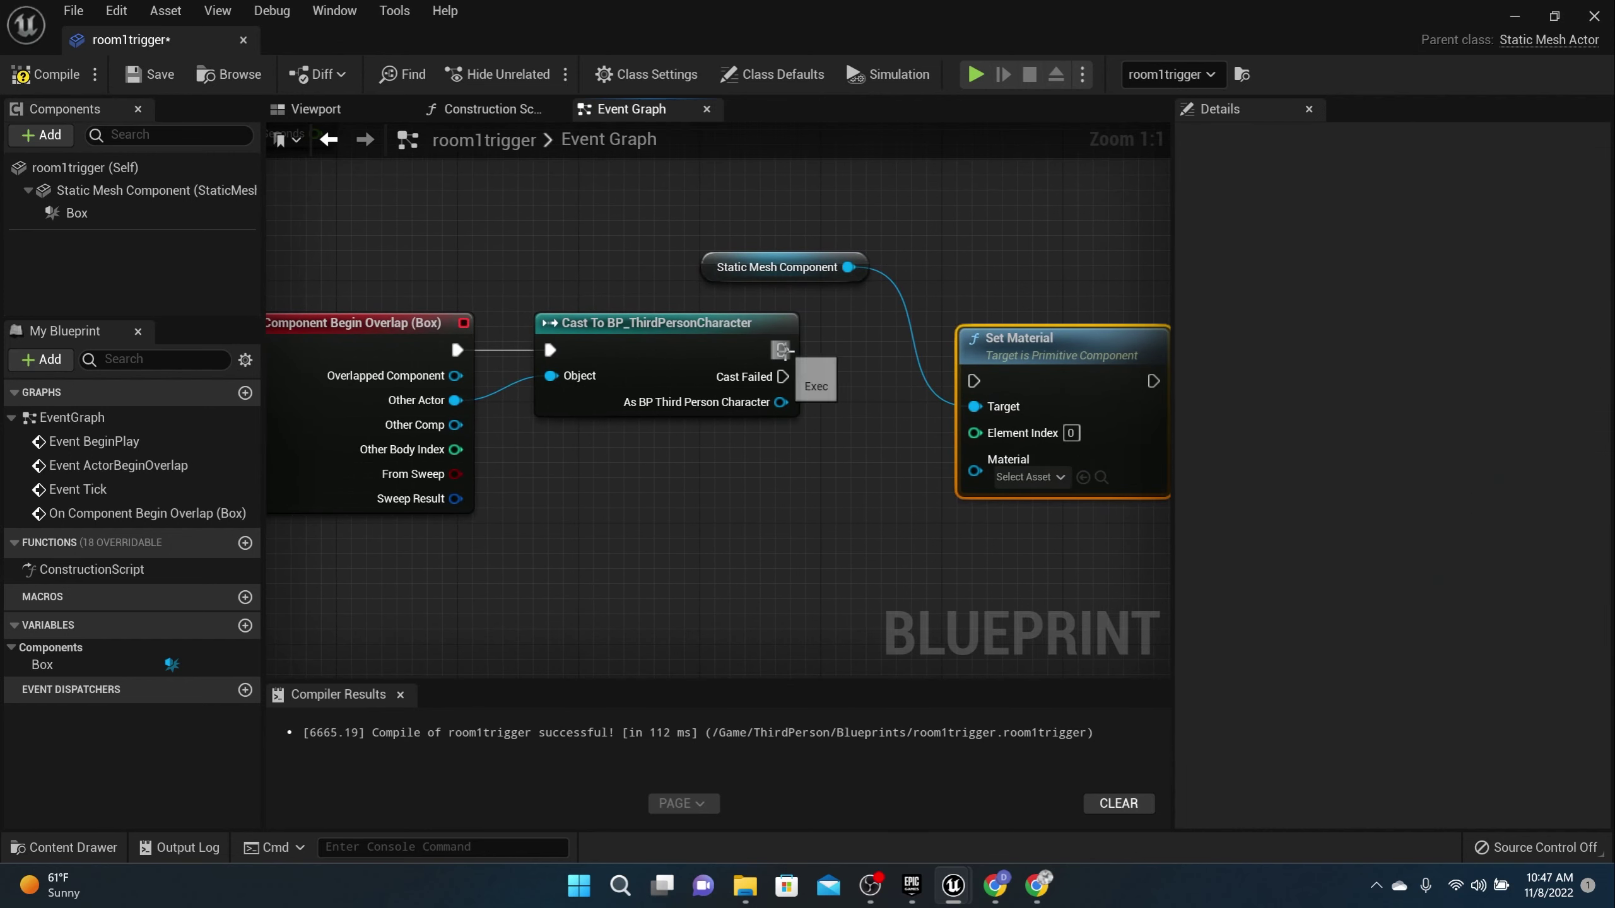
{"action": "left_click_drag", "start_coordinate": [782, 350], "coordinate": [974, 398]}
{"action": "left_click_drag", "start_coordinate": [991, 344], "coordinate": [930, 311]}
- Assign the glowpurple material to the Set Material node, then compile and save room1trigger
{"action": "left_click", "coordinate": [968, 447]}
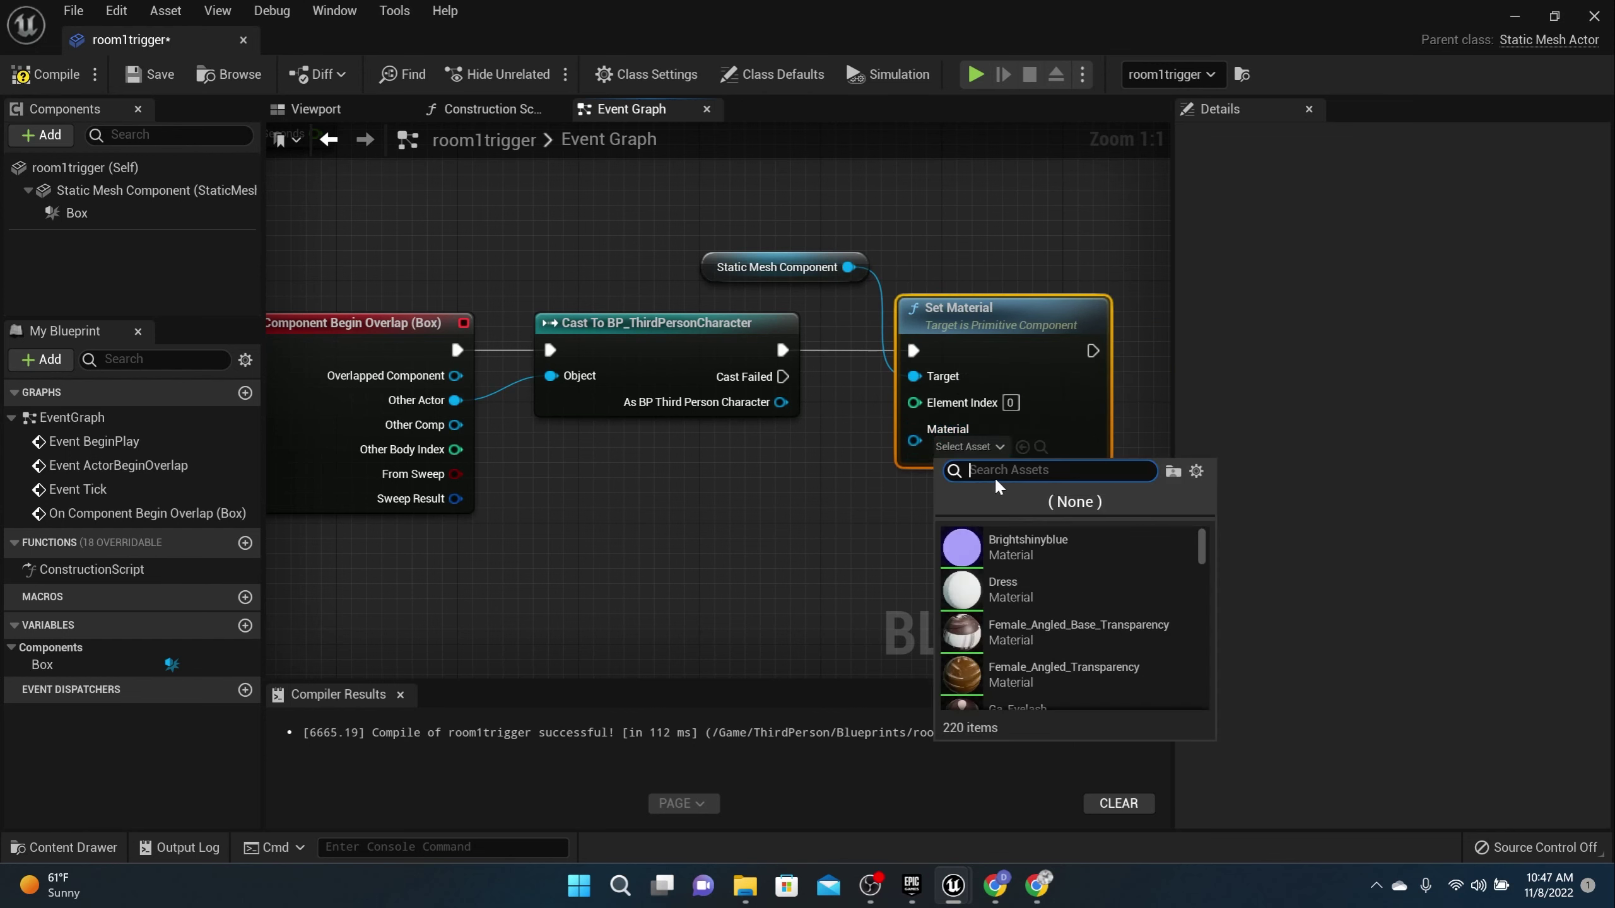
{"action": "type", "text": "glow"}
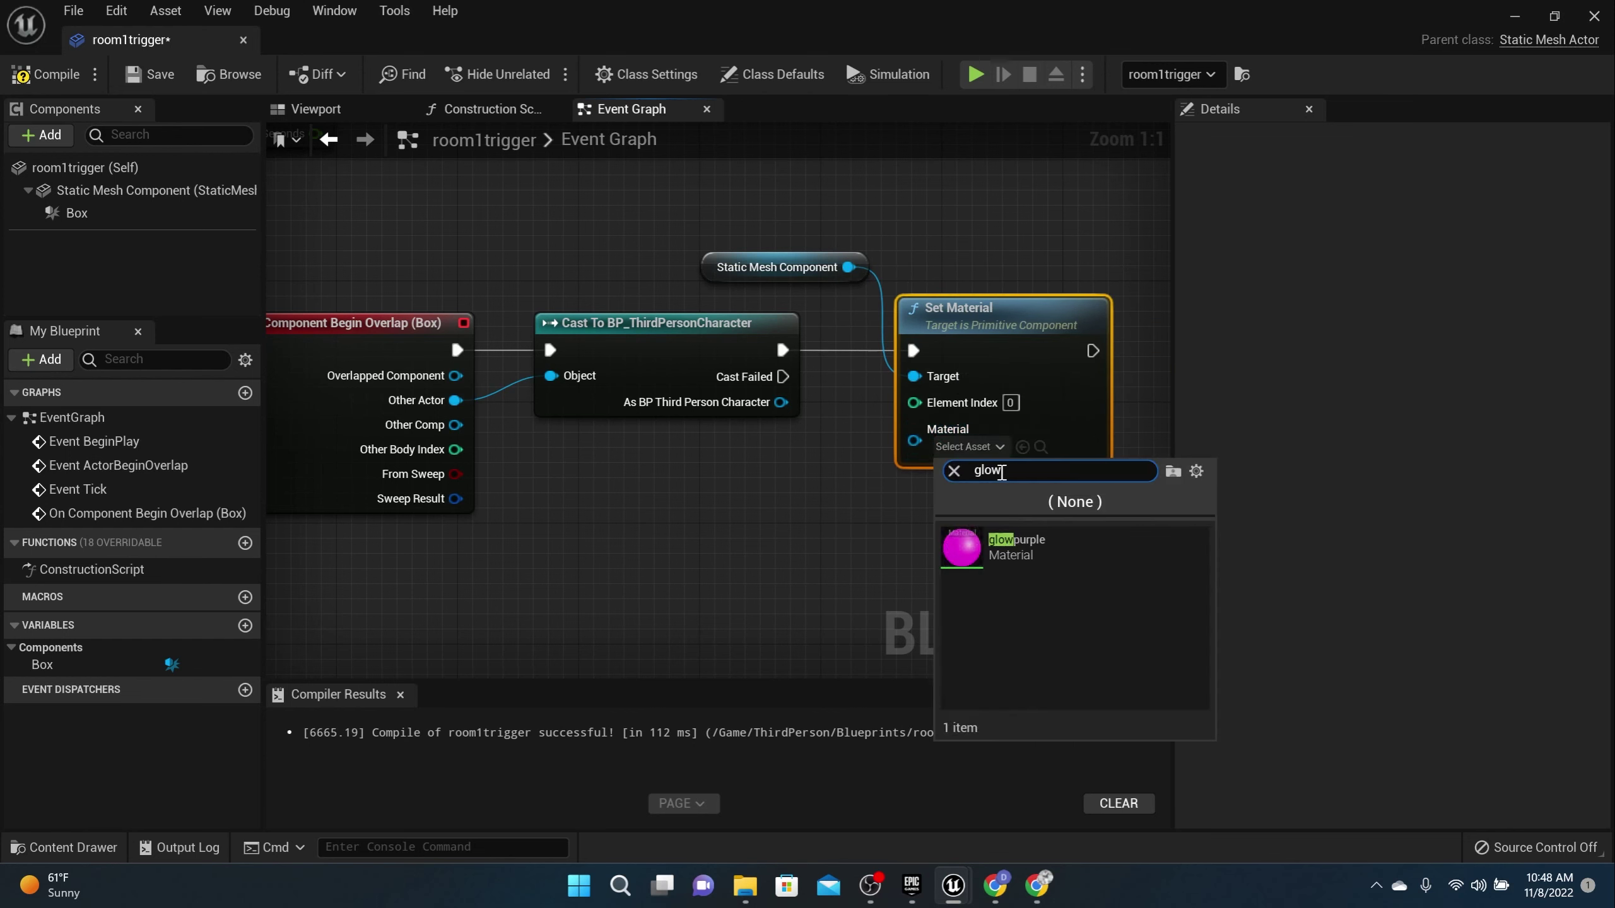
{"action": "left_click", "coordinate": [1008, 547]}
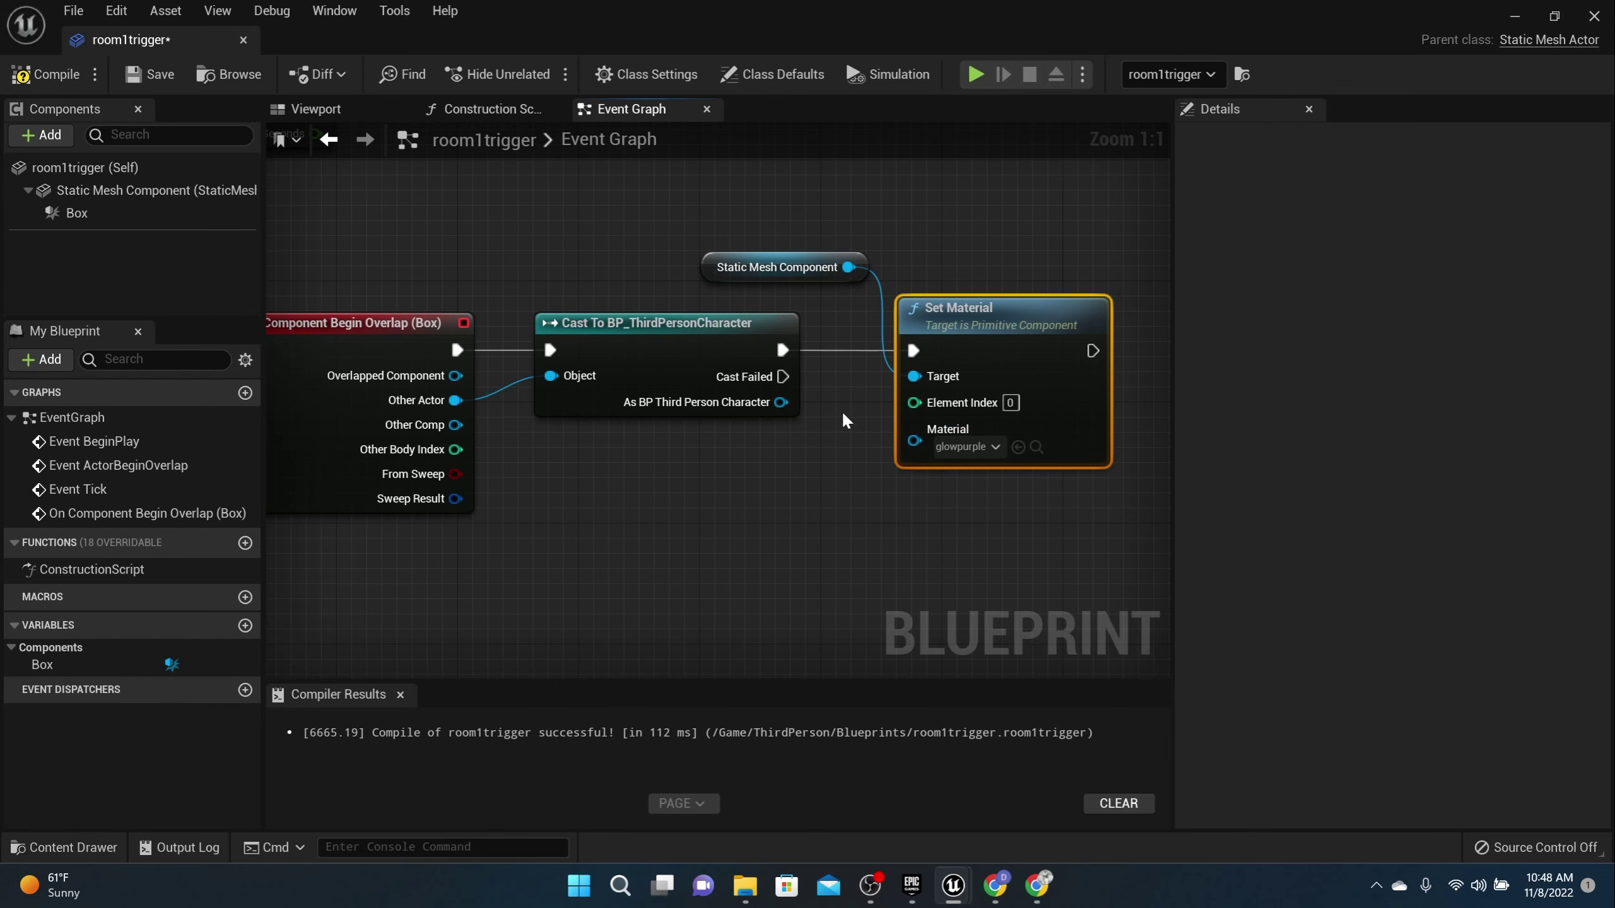
{"action": "left_click", "coordinate": [73, 78]}
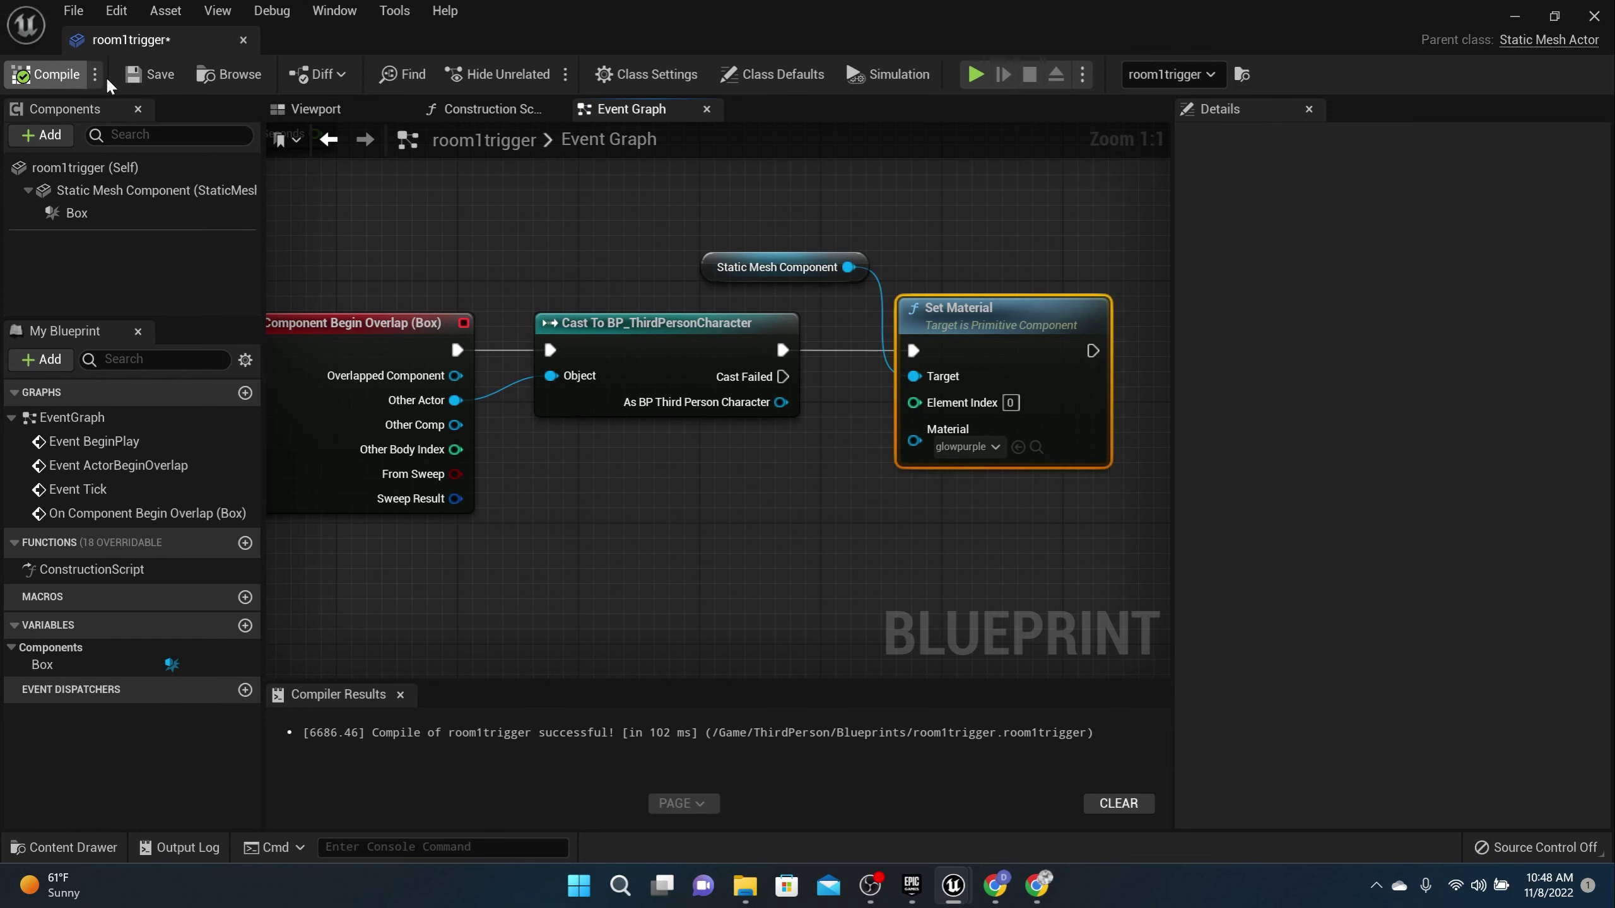
{"action": "left_click", "coordinate": [152, 74]}
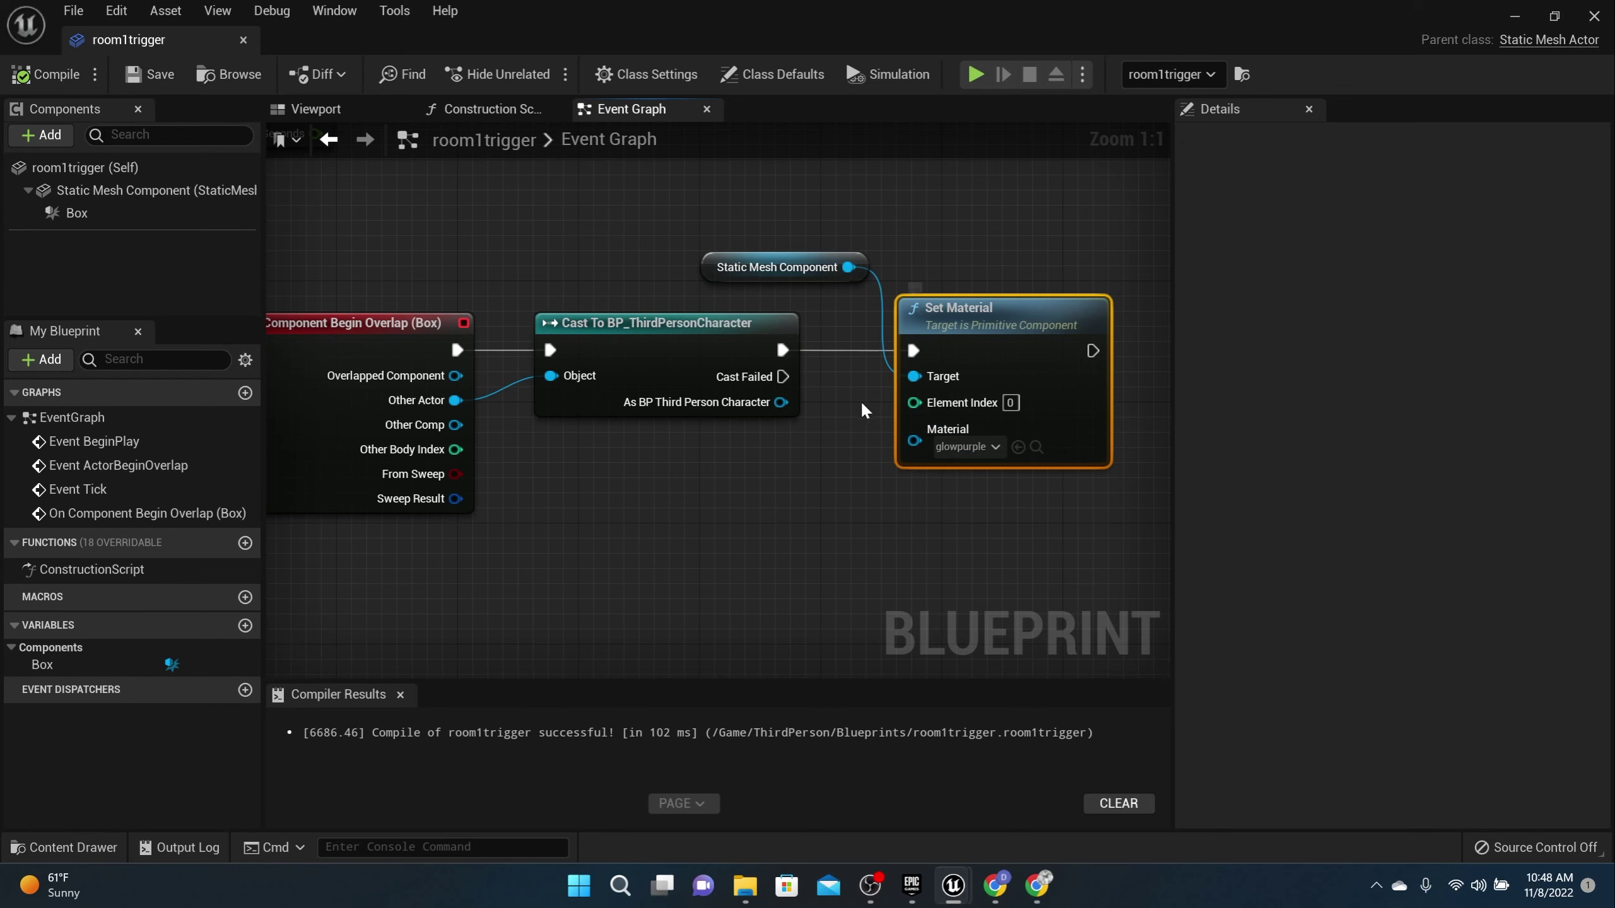
- Check the static mesh's material slot, recompile room1trigger and close the blueprint to return to the level
{"action": "left_click", "coordinate": [147, 191]}
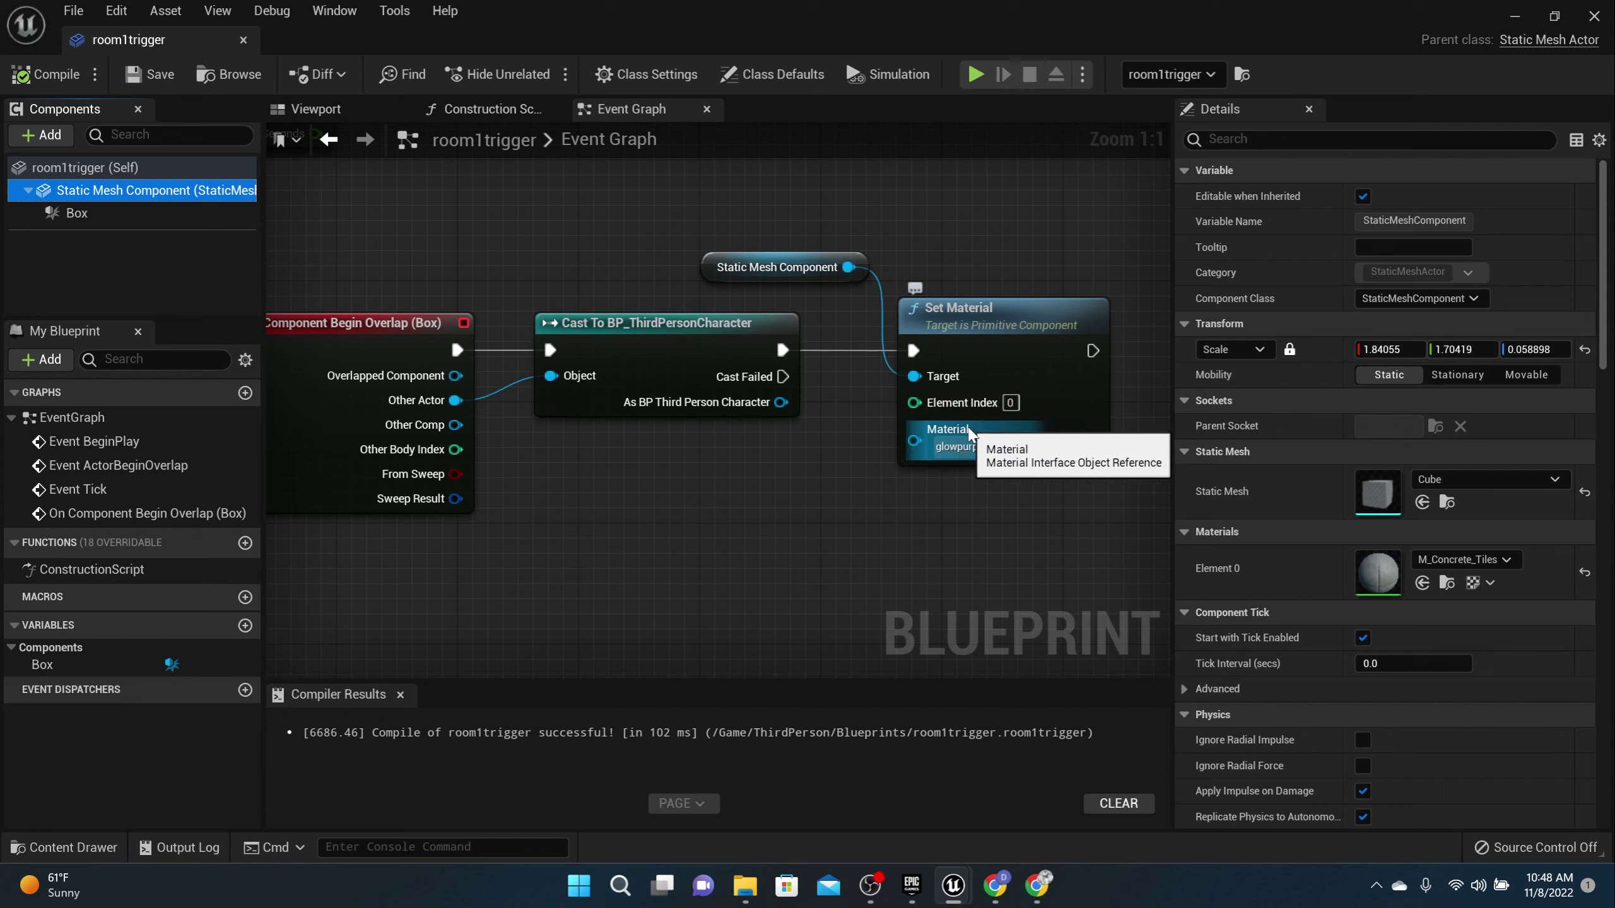
{"action": "left_click", "coordinate": [51, 74]}
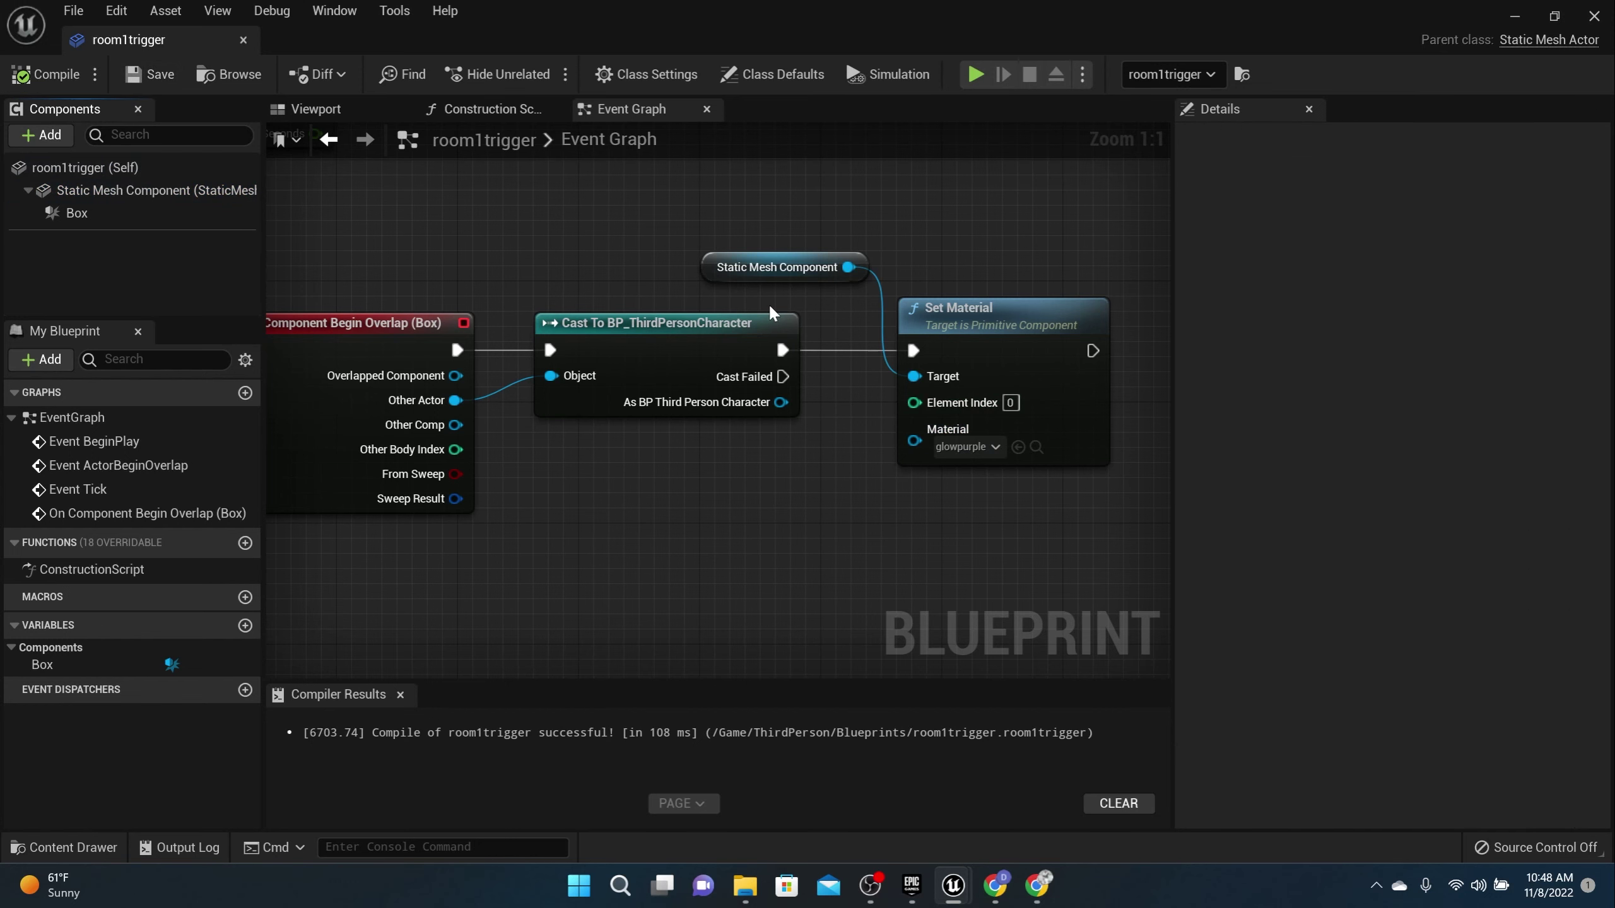
{"action": "scroll", "coordinate": [571, 318], "scroll_direction": "down", "scroll_amount": 3}
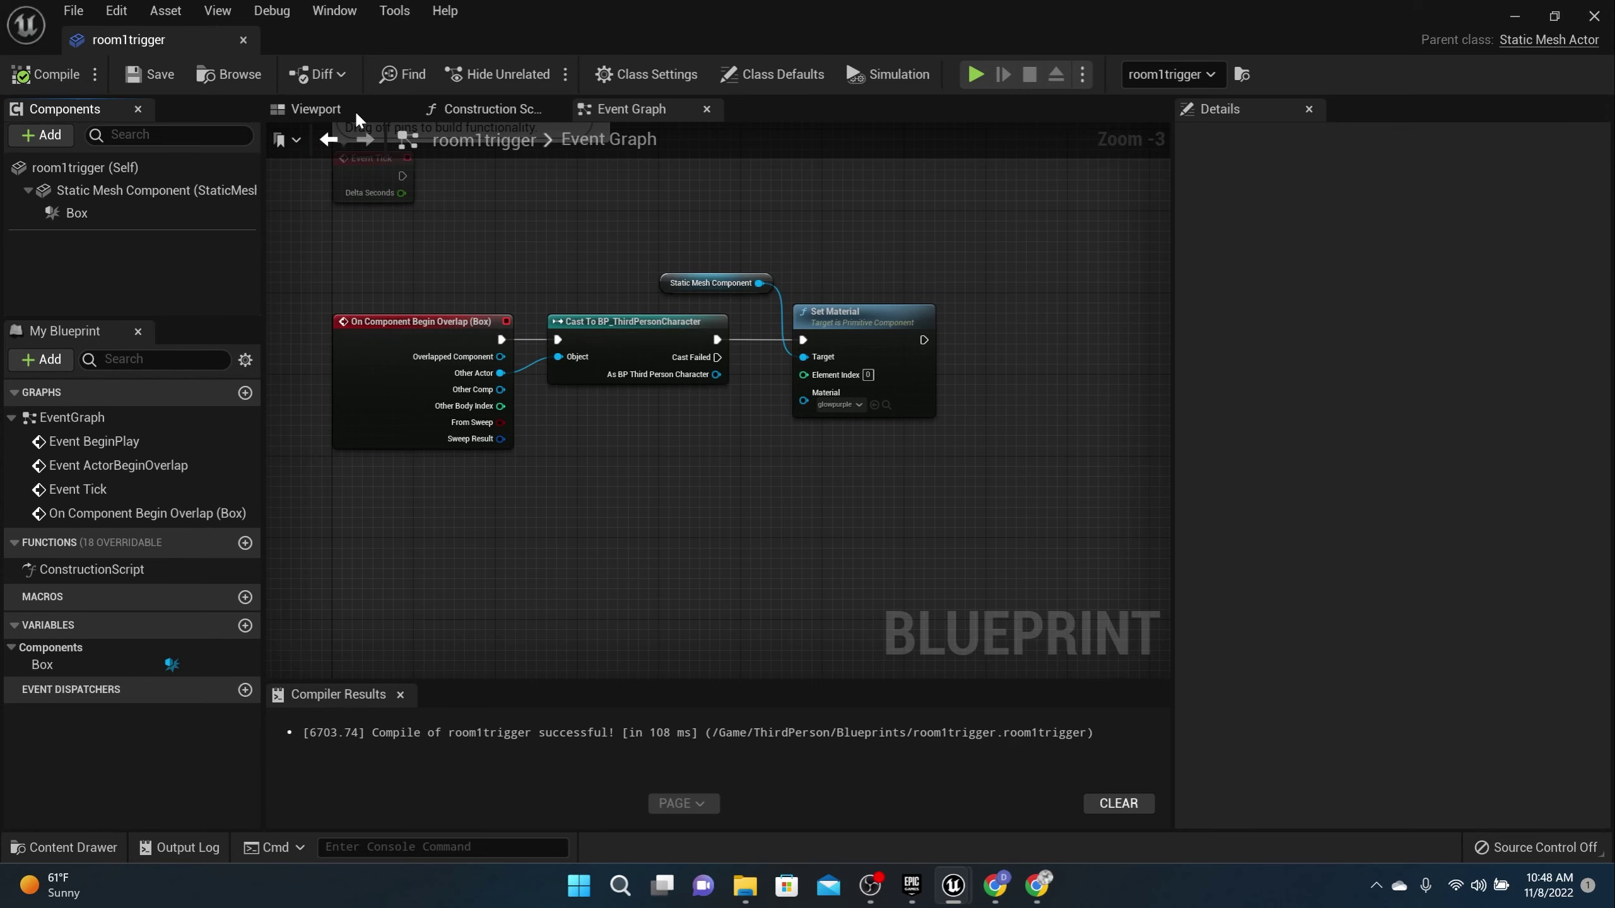
{"action": "left_click", "coordinate": [243, 42]}
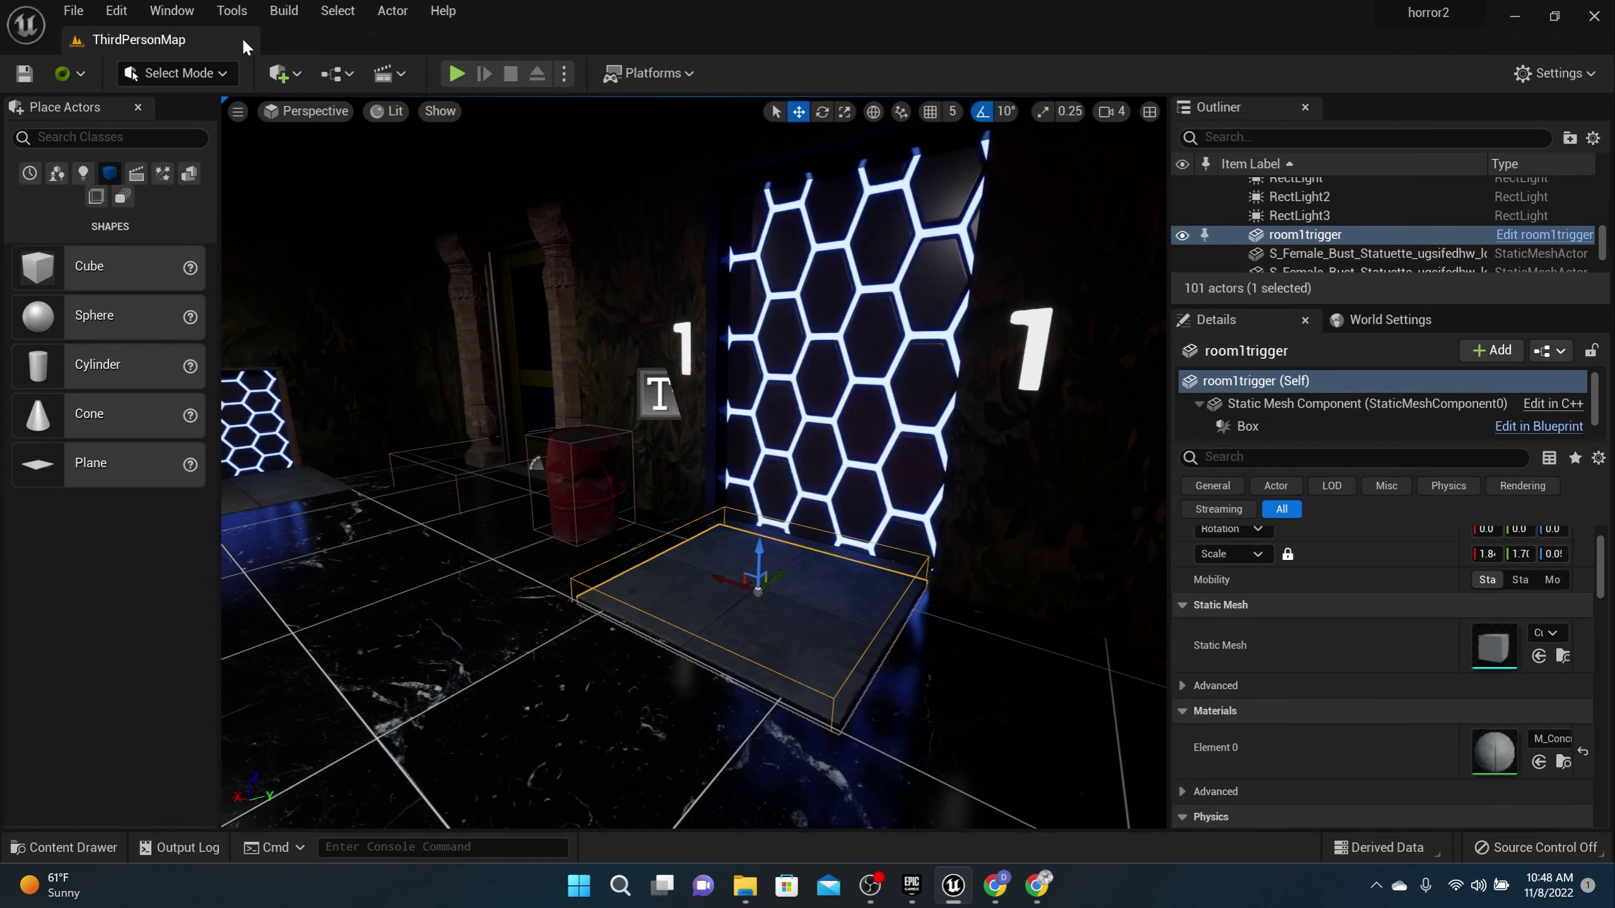
- Select the concrete platform in front of panel 2 and begin converting it into a blueprint
{"action": "right_click_drag", "start_coordinate": [698, 452], "coordinate": [724, 495]}
{"action": "key", "text": "w"}
{"action": "key", "text": "s"}
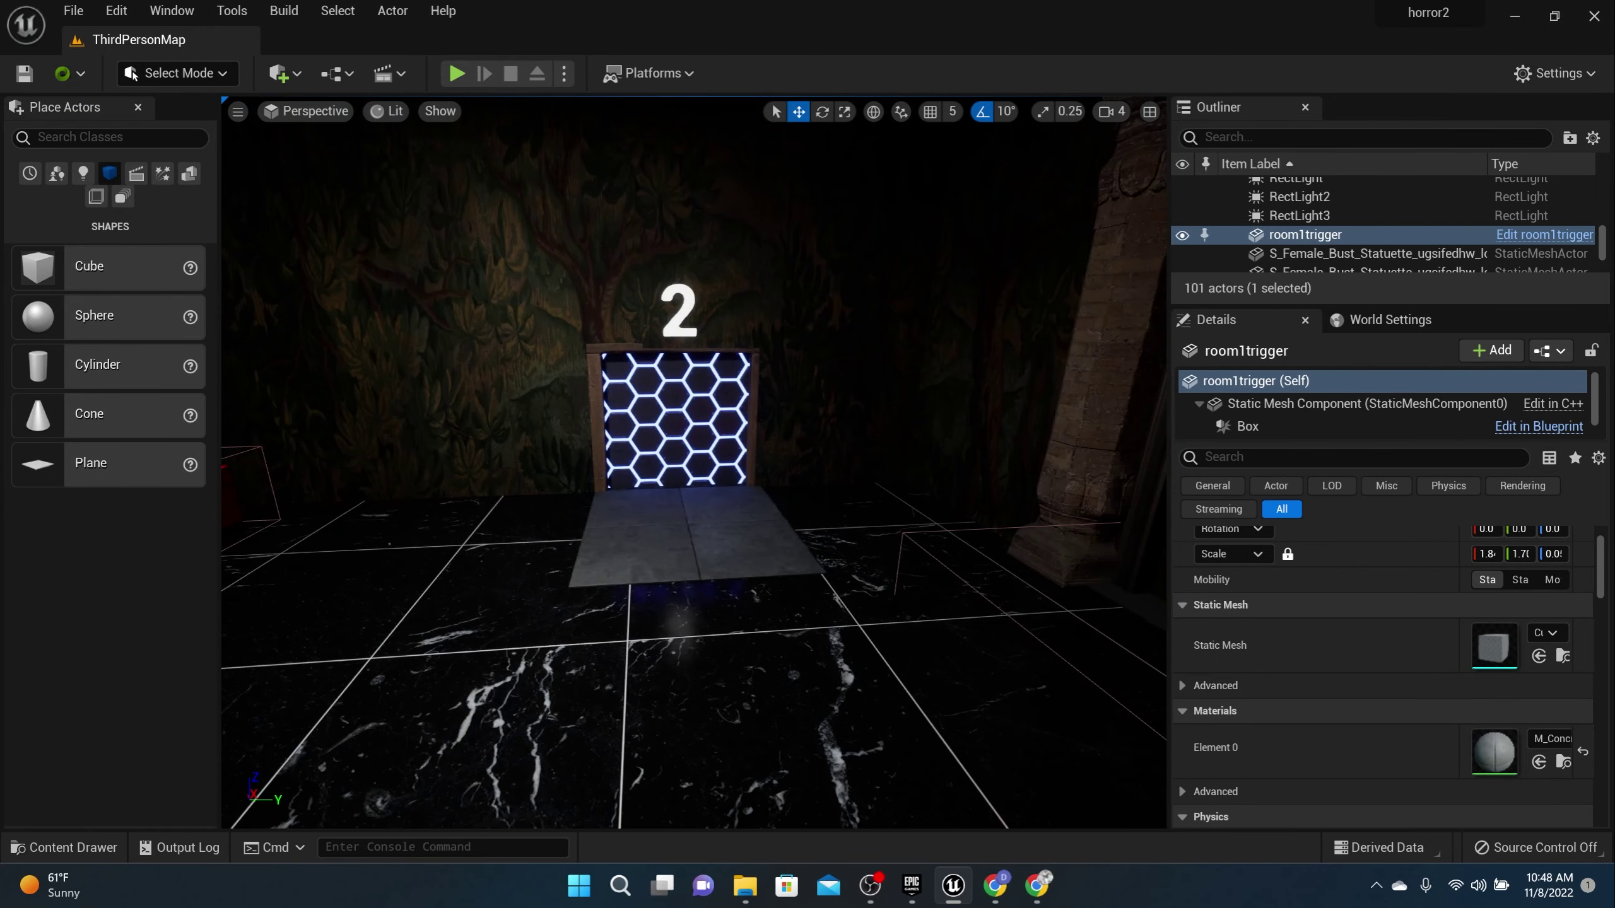
{"action": "left_click", "coordinate": [698, 499]}
{"action": "left_click", "coordinate": [1532, 351]}
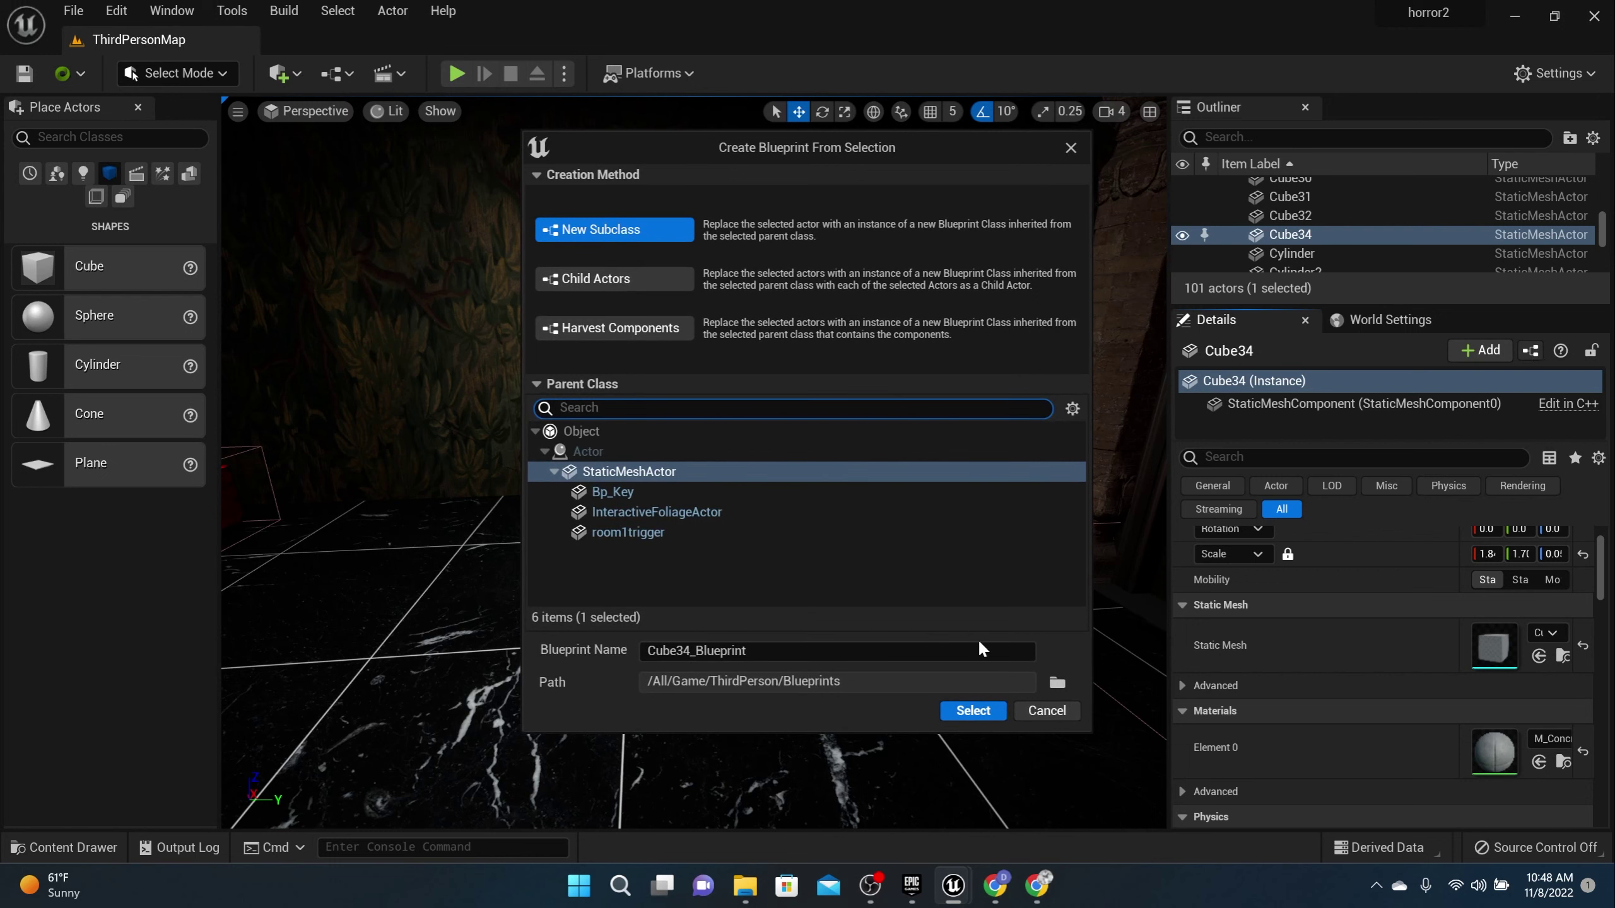
- Set the new blueprint's path to the ThirdPerson/Blueprints folder
{"action": "left_click", "coordinate": [1057, 684]}
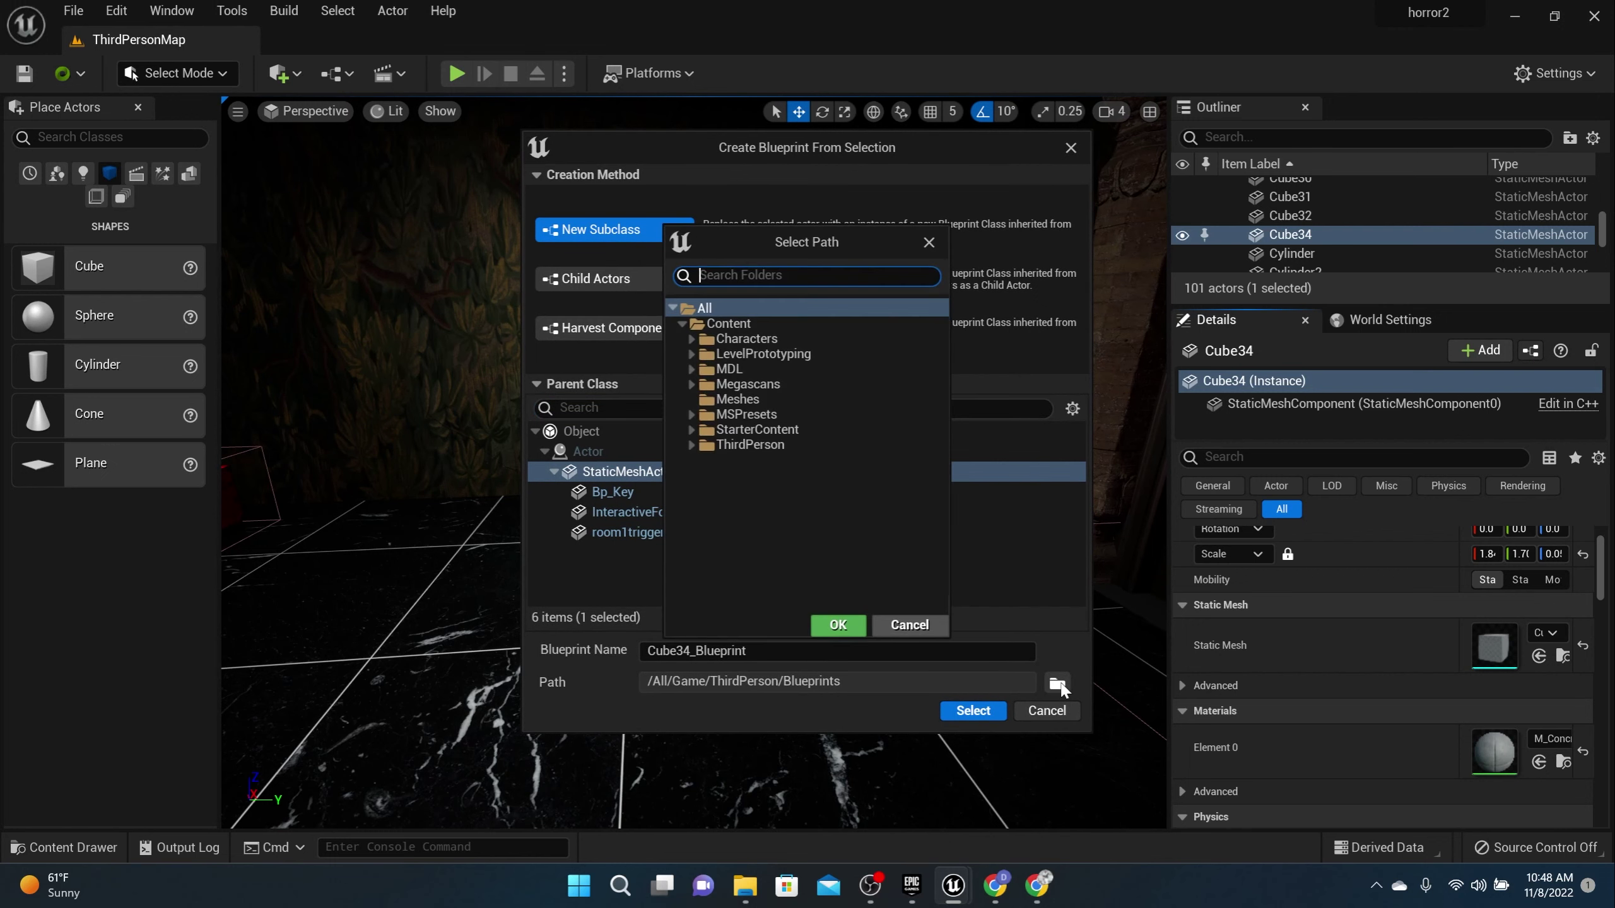
{"action": "left_click", "coordinate": [686, 445]}
{"action": "left_click", "coordinate": [690, 444]}
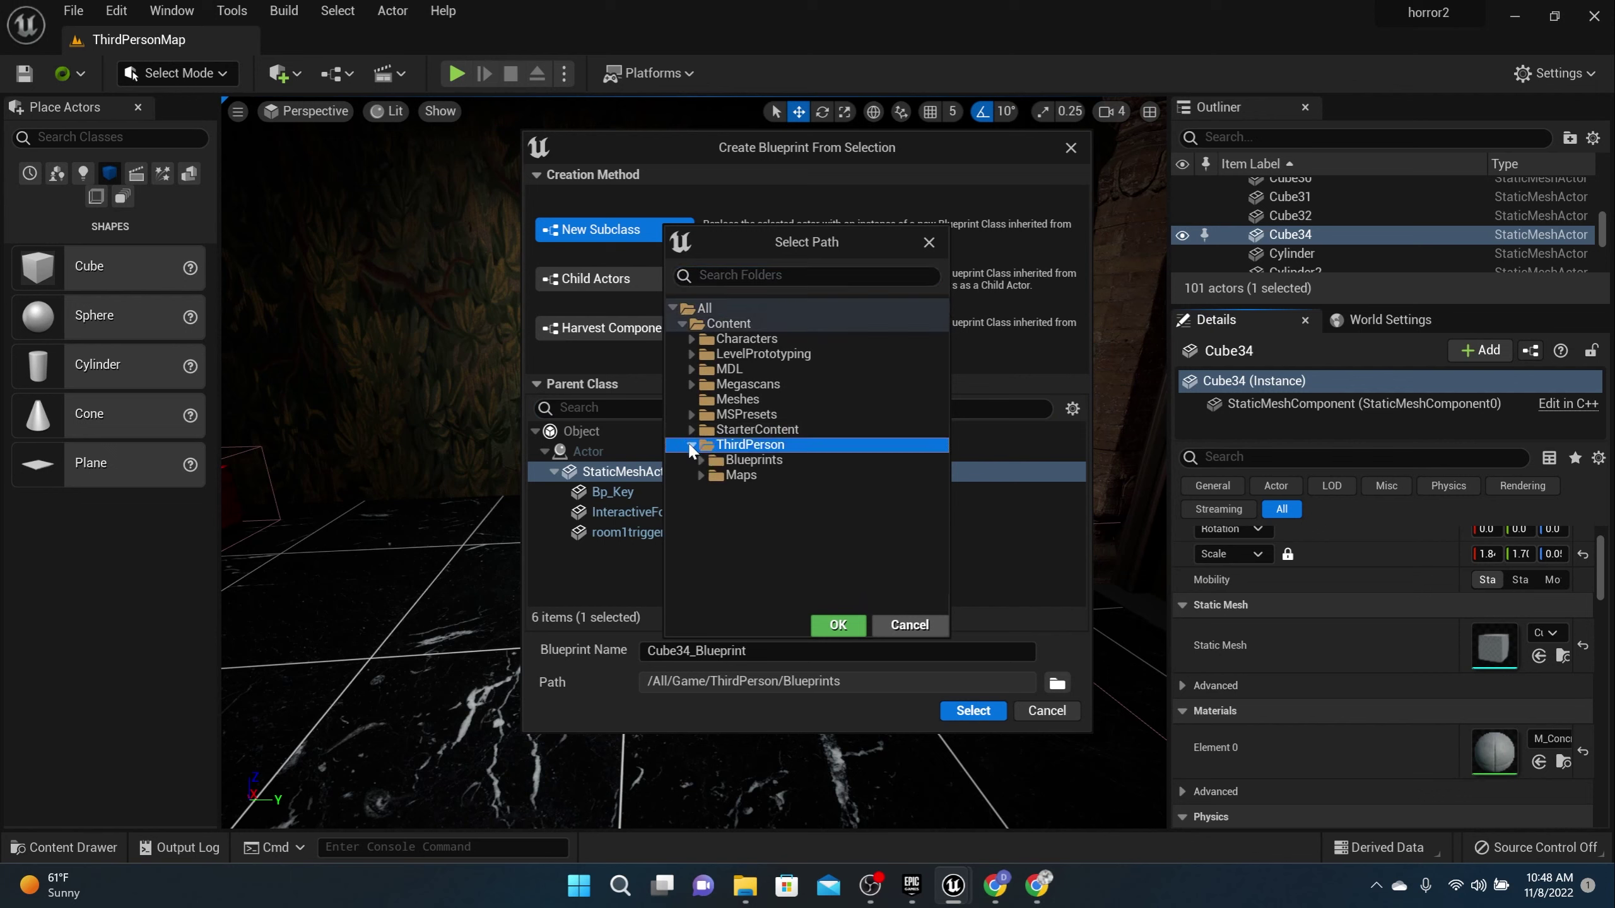
{"action": "left_click", "coordinate": [702, 460]}
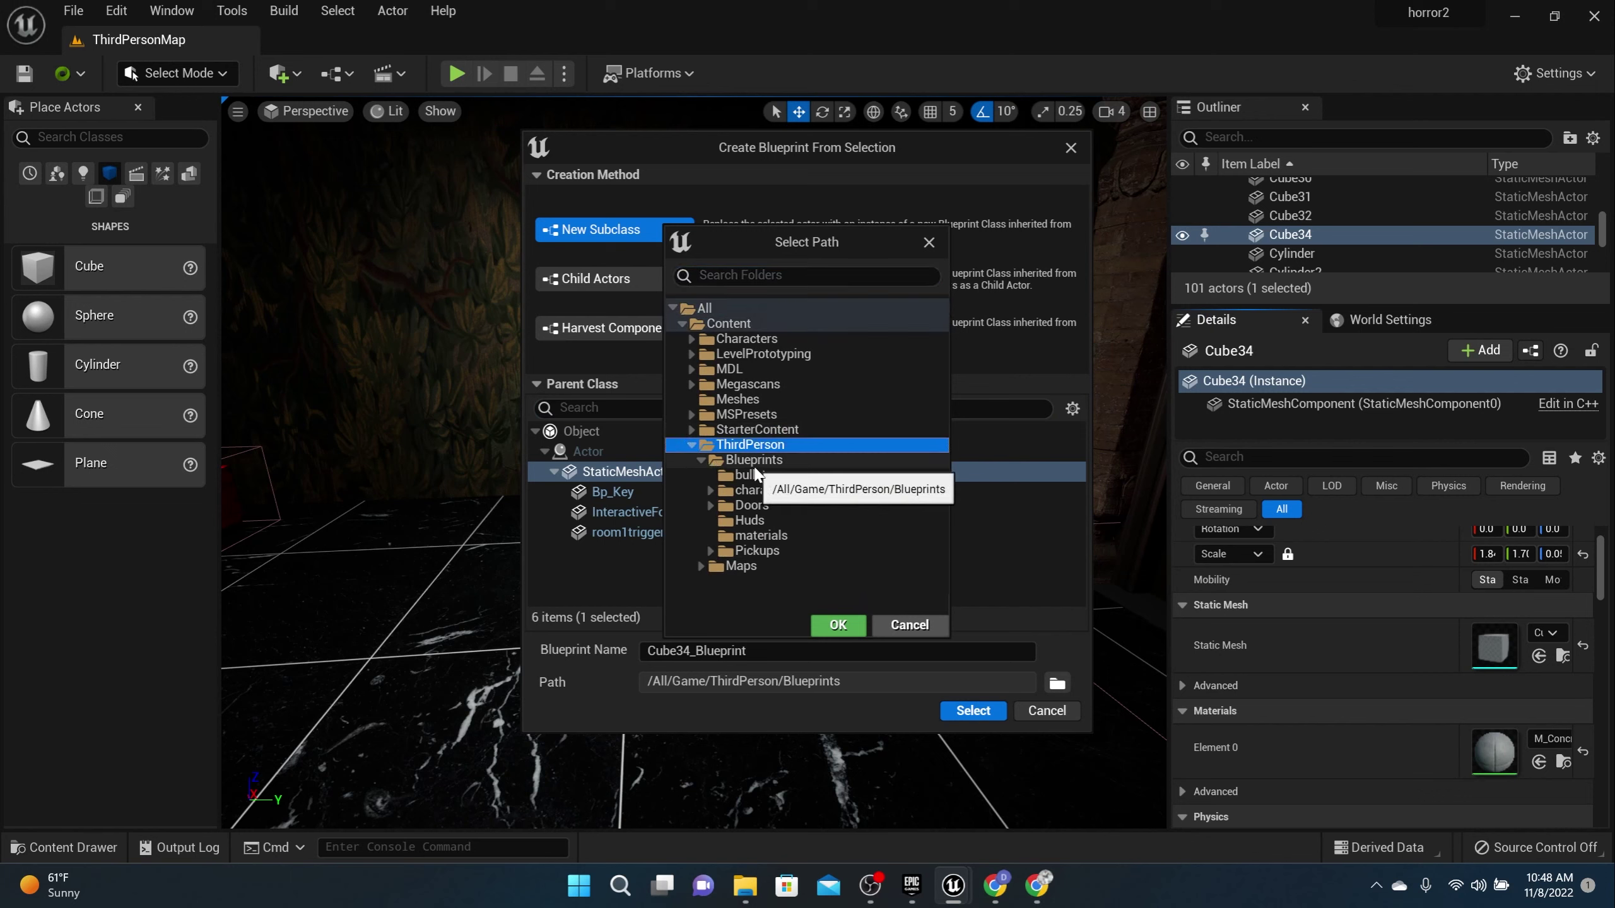
{"action": "left_click", "coordinate": [718, 463]}
{"action": "left_click", "coordinate": [839, 625]}
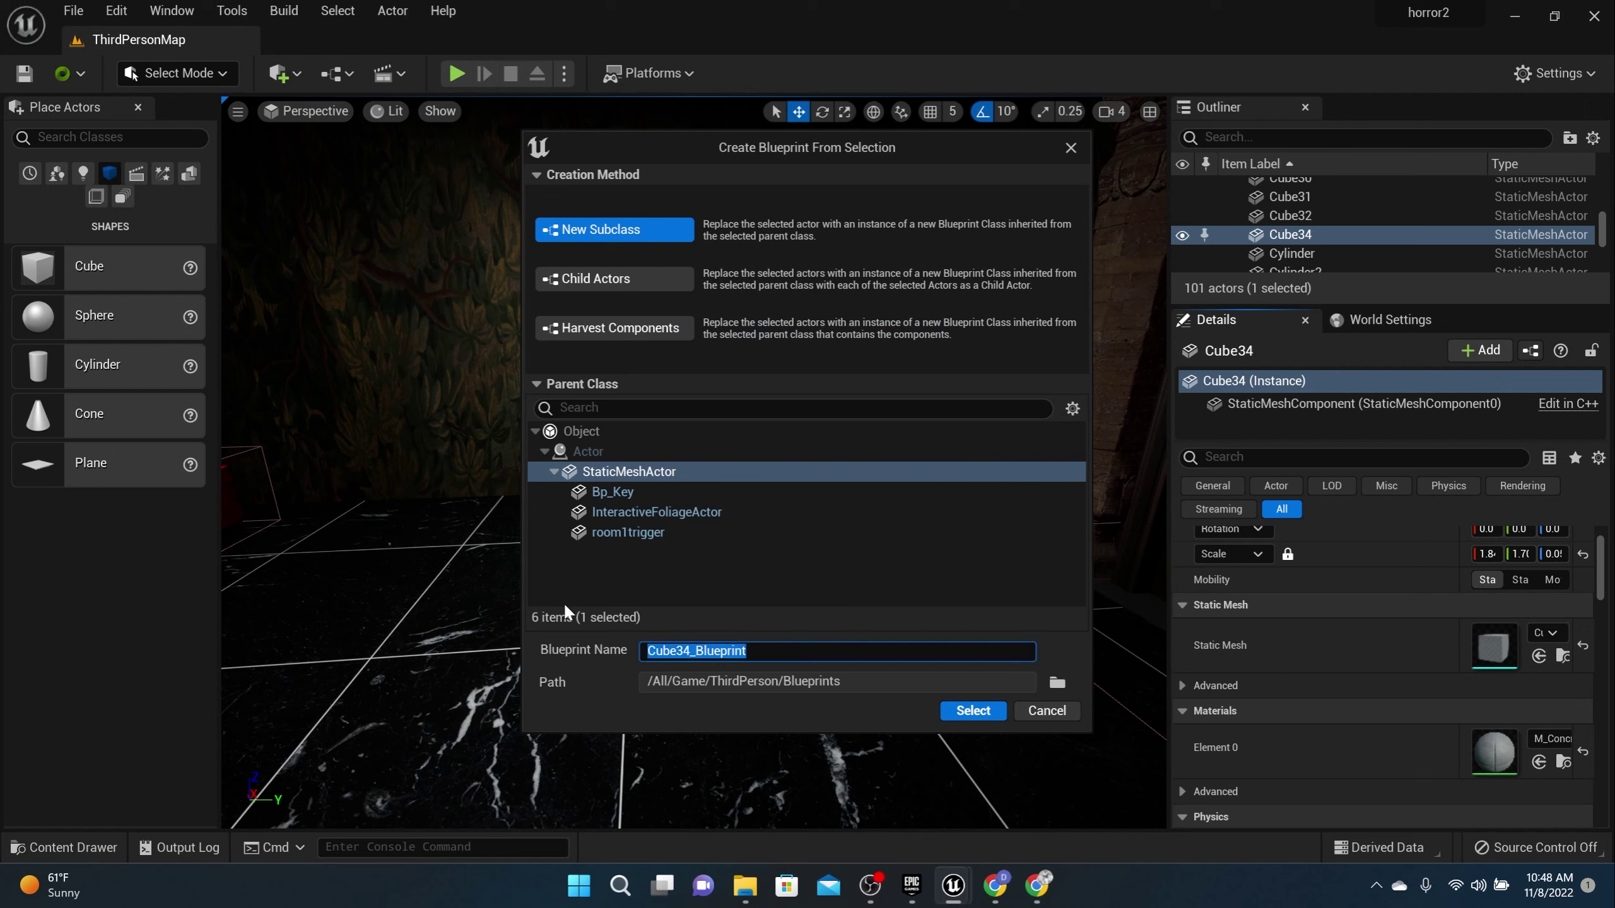
- Name the blueprint door2trigger and create it as a new StaticMeshActor subclass
{"action": "type", "text": "door2trigger"}
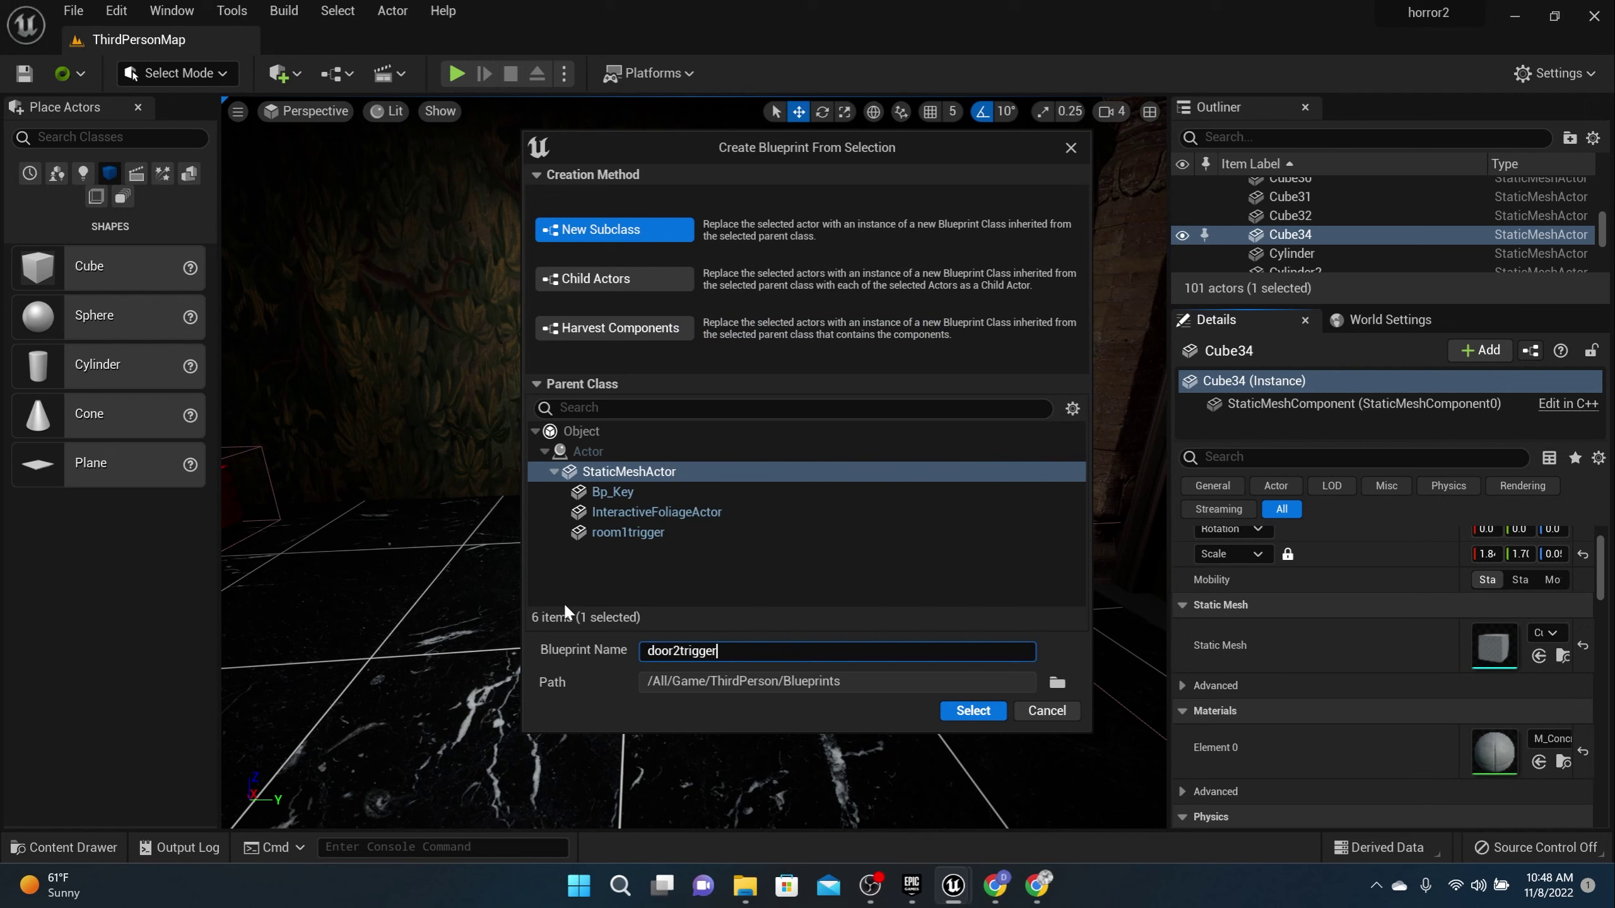
{"action": "key", "text": "Return"}
{"action": "left_click", "coordinate": [994, 707]}
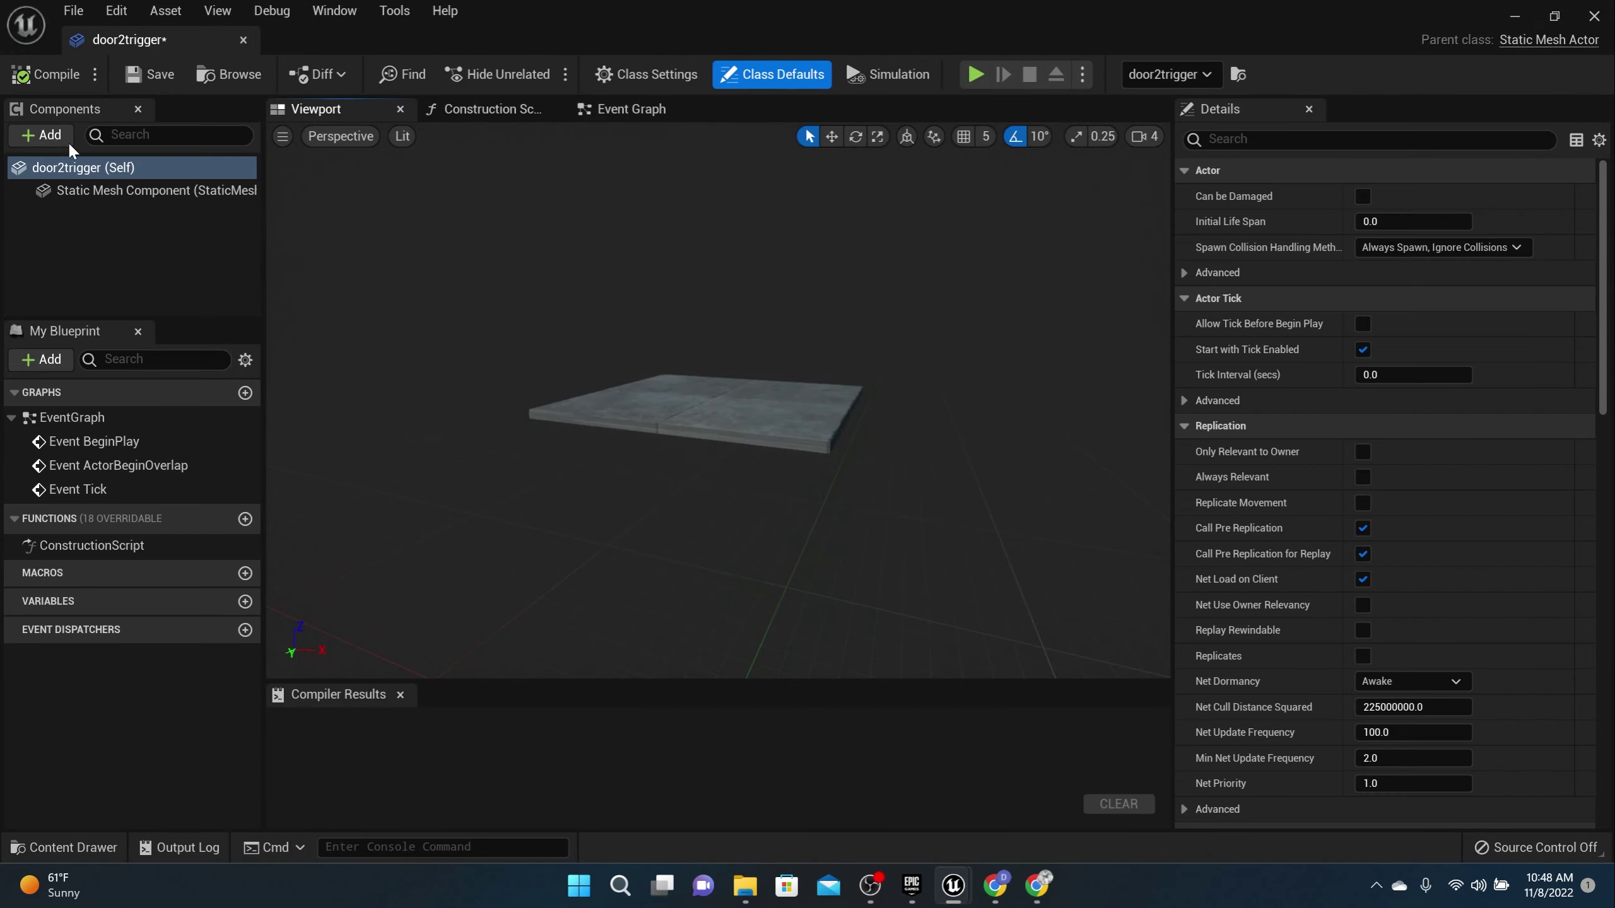
- Add a Box Collision component to the door2trigger blueprint's static mesh, keeping the name Box
{"action": "left_click", "coordinate": [68, 140]}
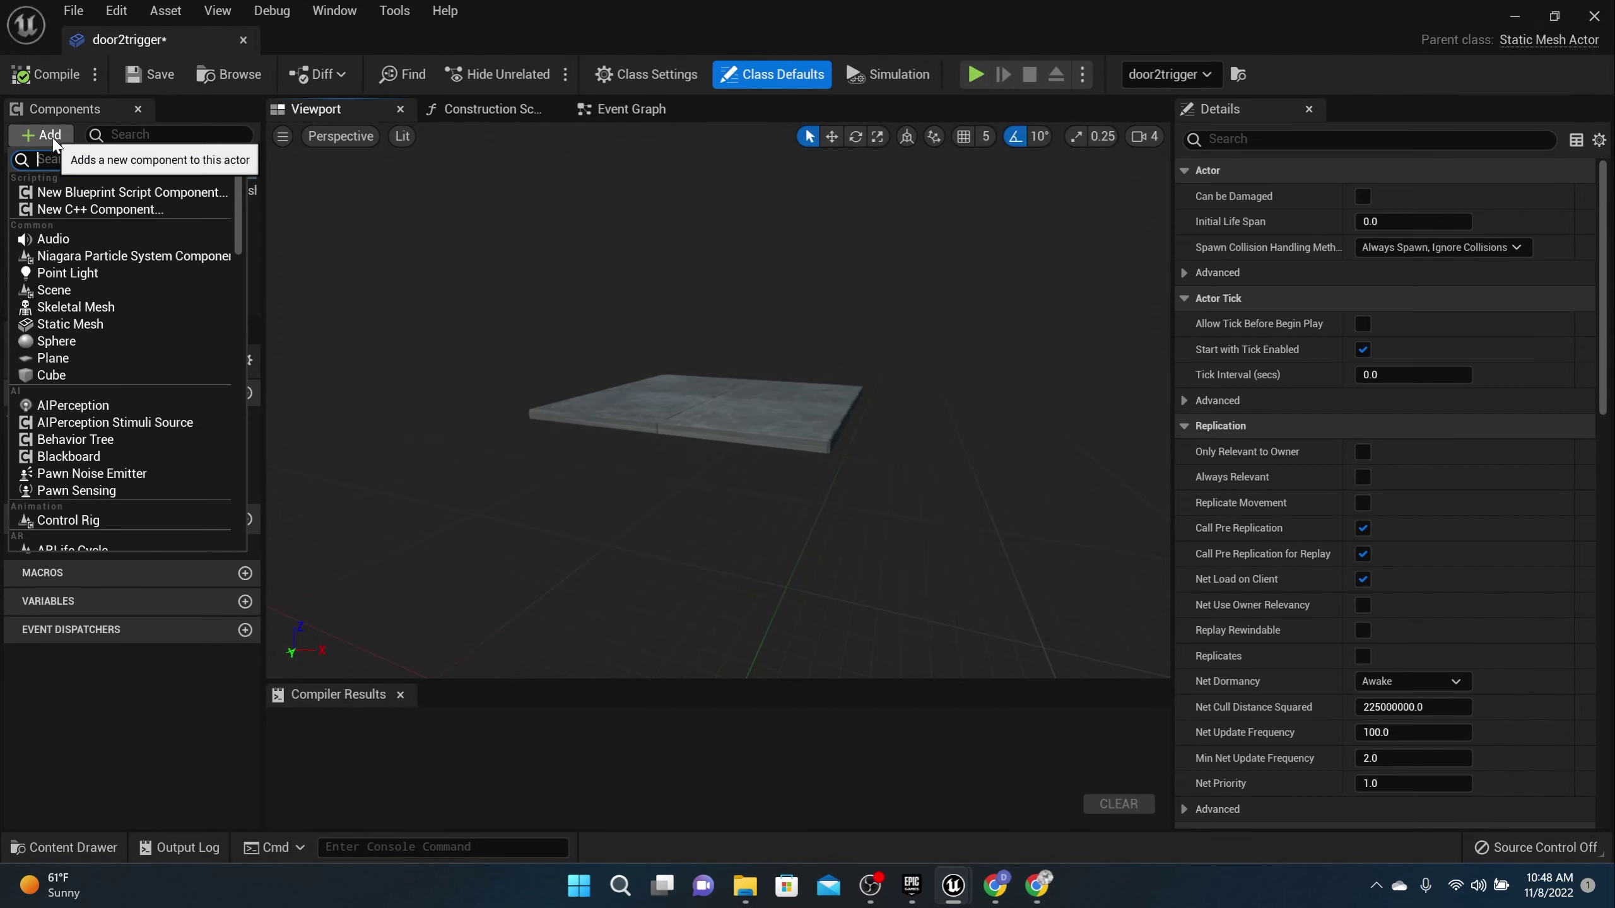
{"action": "type", "text": "box"}
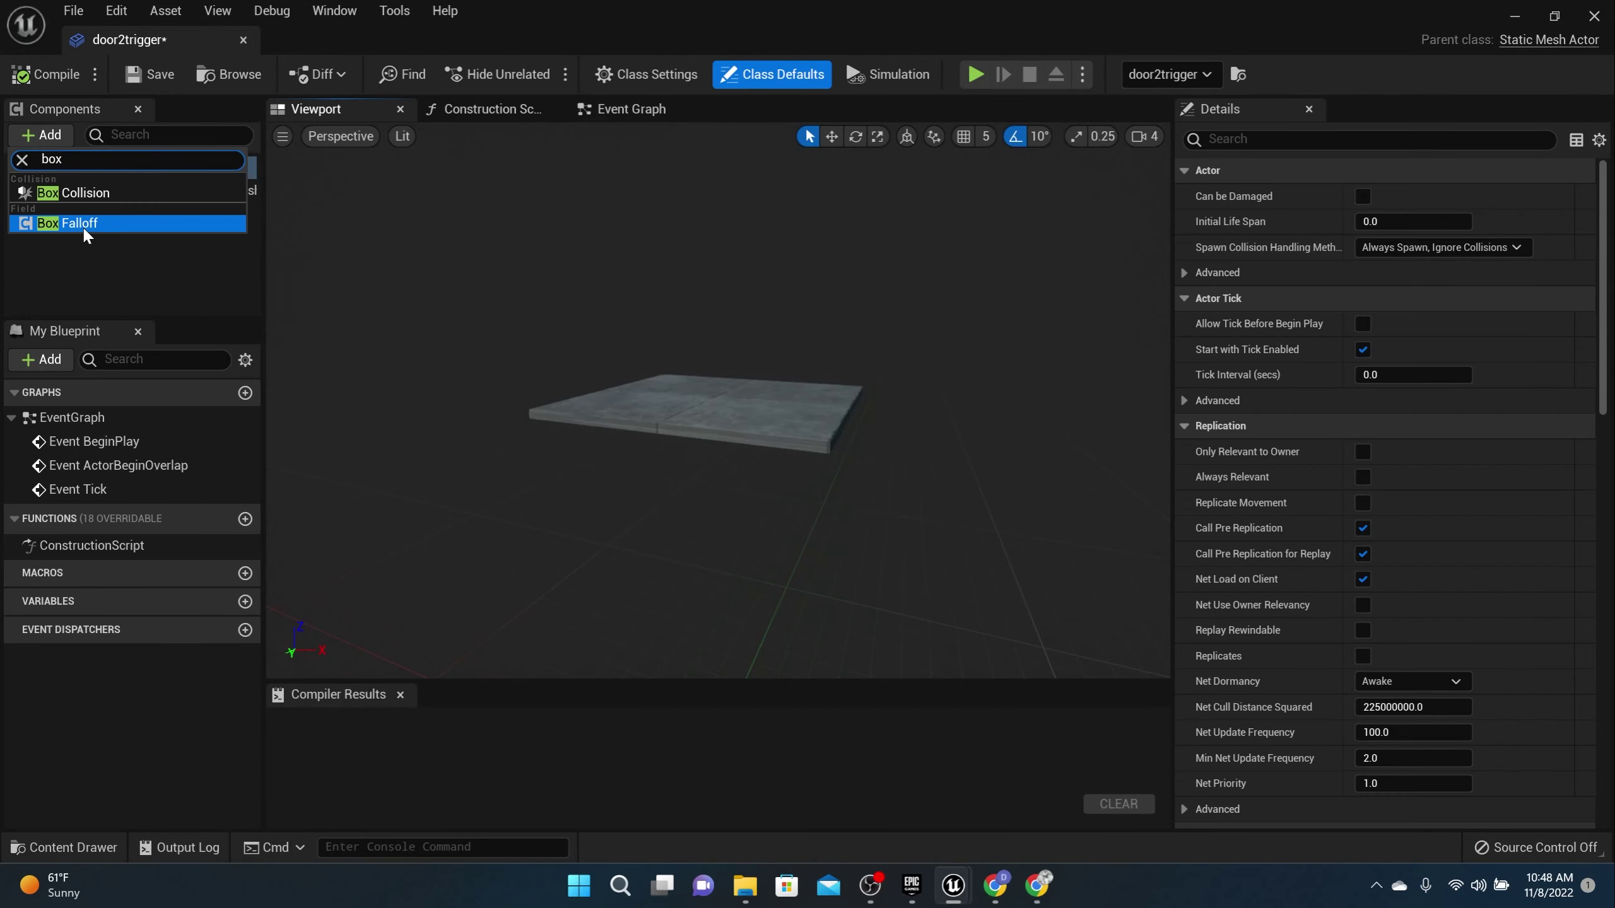
{"action": "left_click", "coordinate": [83, 226]}
{"action": "scroll", "coordinate": [724, 370], "scroll_direction": "up", "scroll_amount": 5}
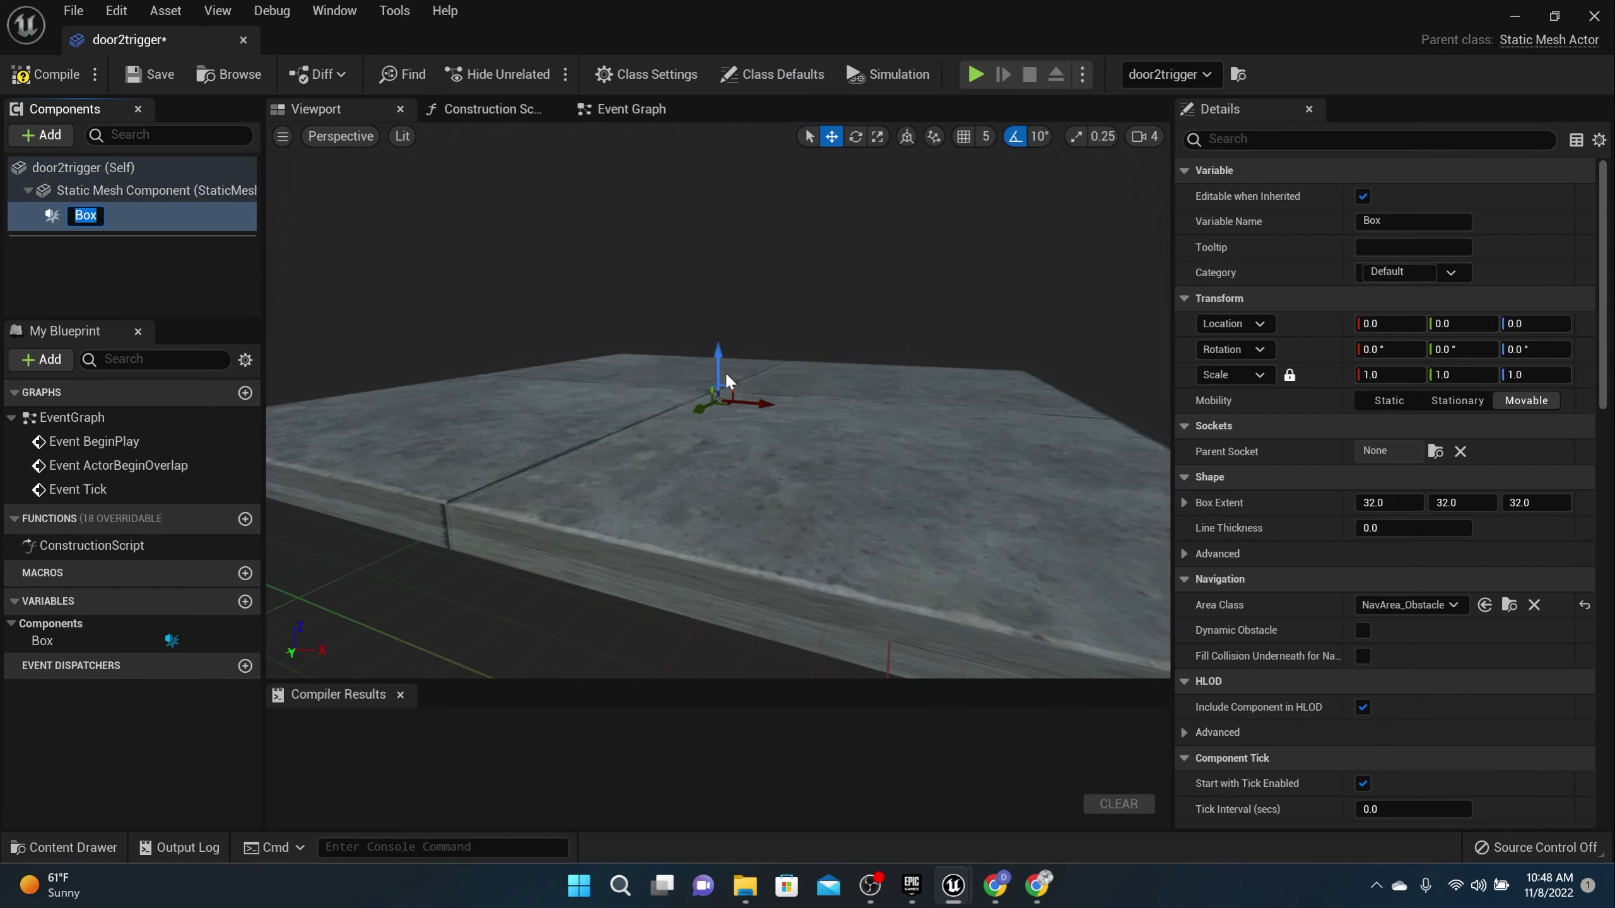
{"action": "key", "text": "Return"}
- Raise the collision box to about Z 170.8 and size its extents to about 48.5, 51.3 and 103.0
{"action": "left_click_drag", "start_coordinate": [720, 345], "coordinate": [719, 313]}
{"action": "scroll", "coordinate": [719, 365], "scroll_direction": "down", "scroll_amount": 6}
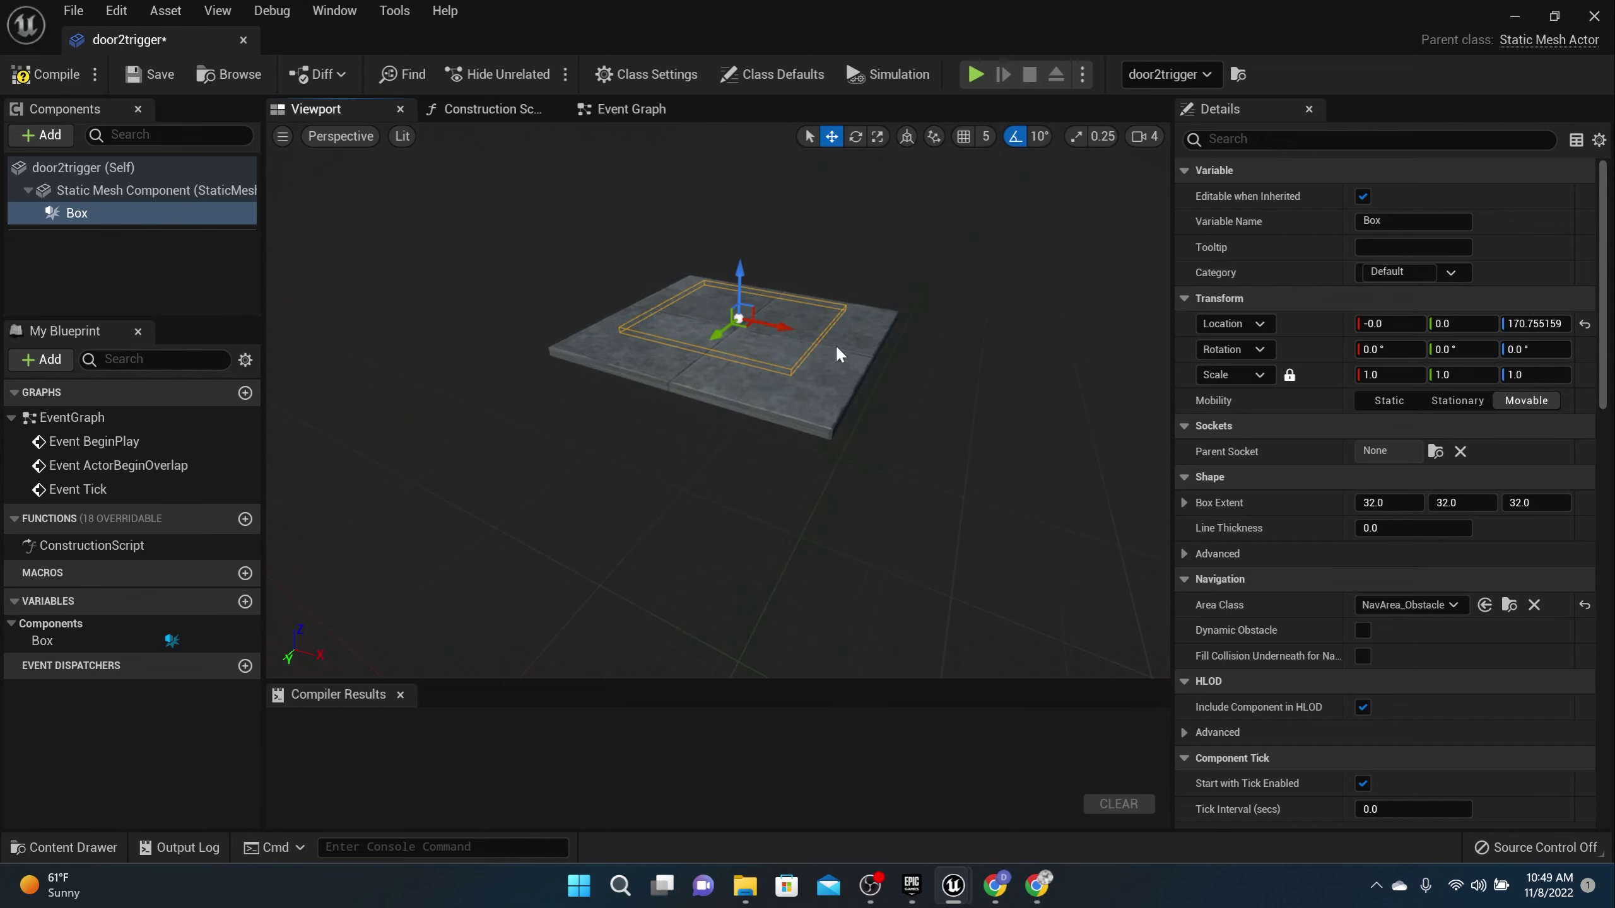
{"action": "left_click_drag", "start_coordinate": [1506, 495], "coordinate": [1554, 496]}
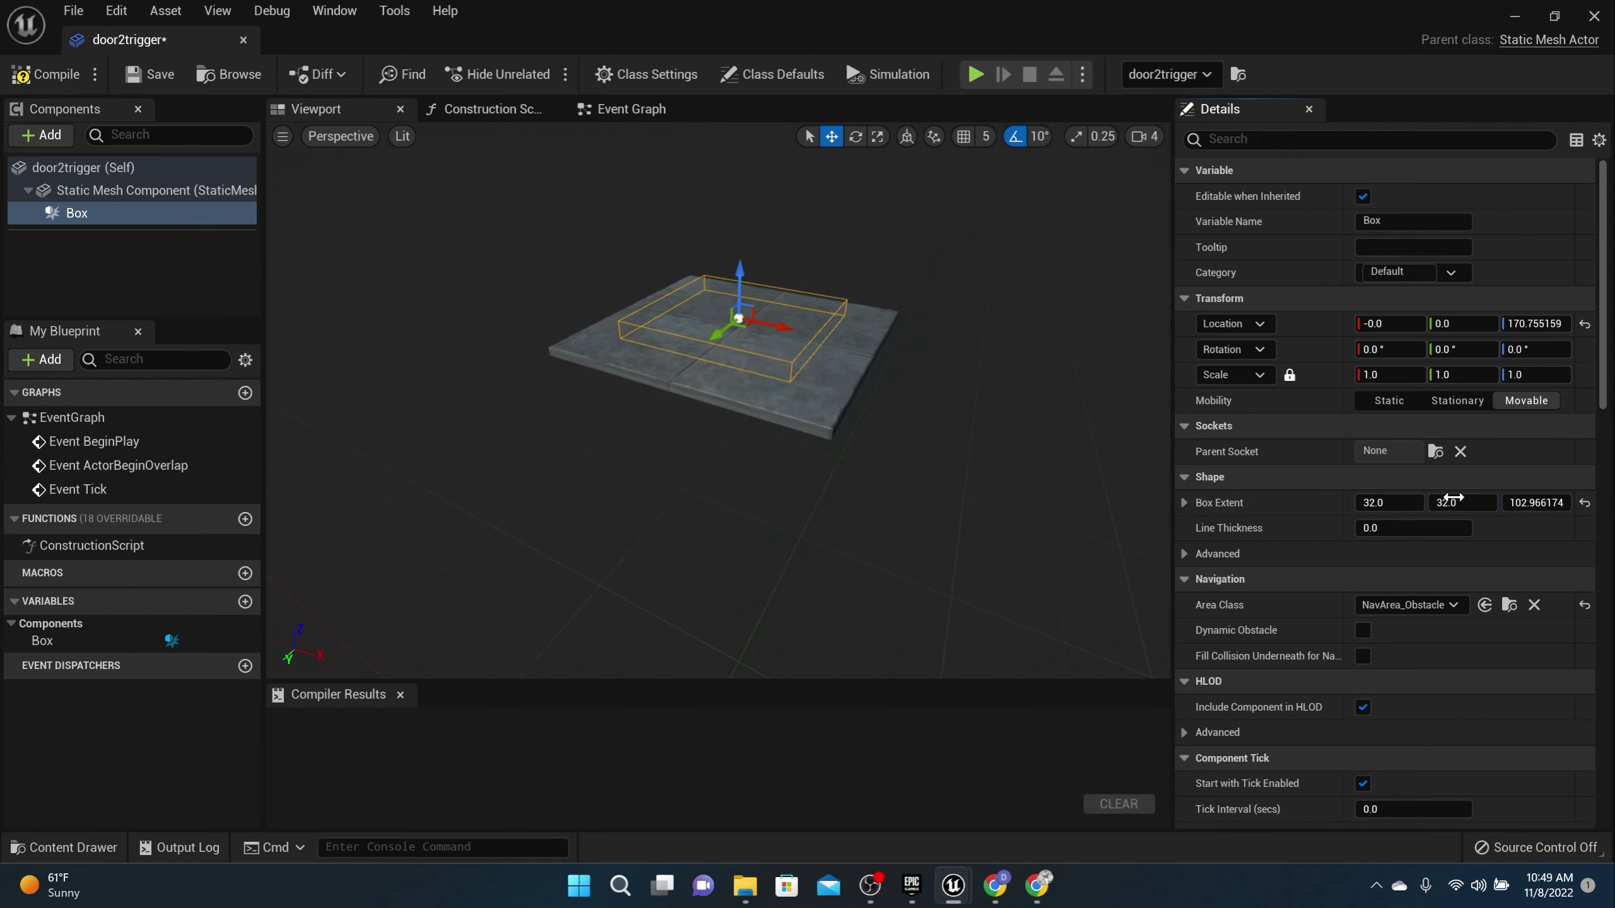
{"action": "left_click_drag", "start_coordinate": [1453, 499], "coordinate": [1413, 500]}
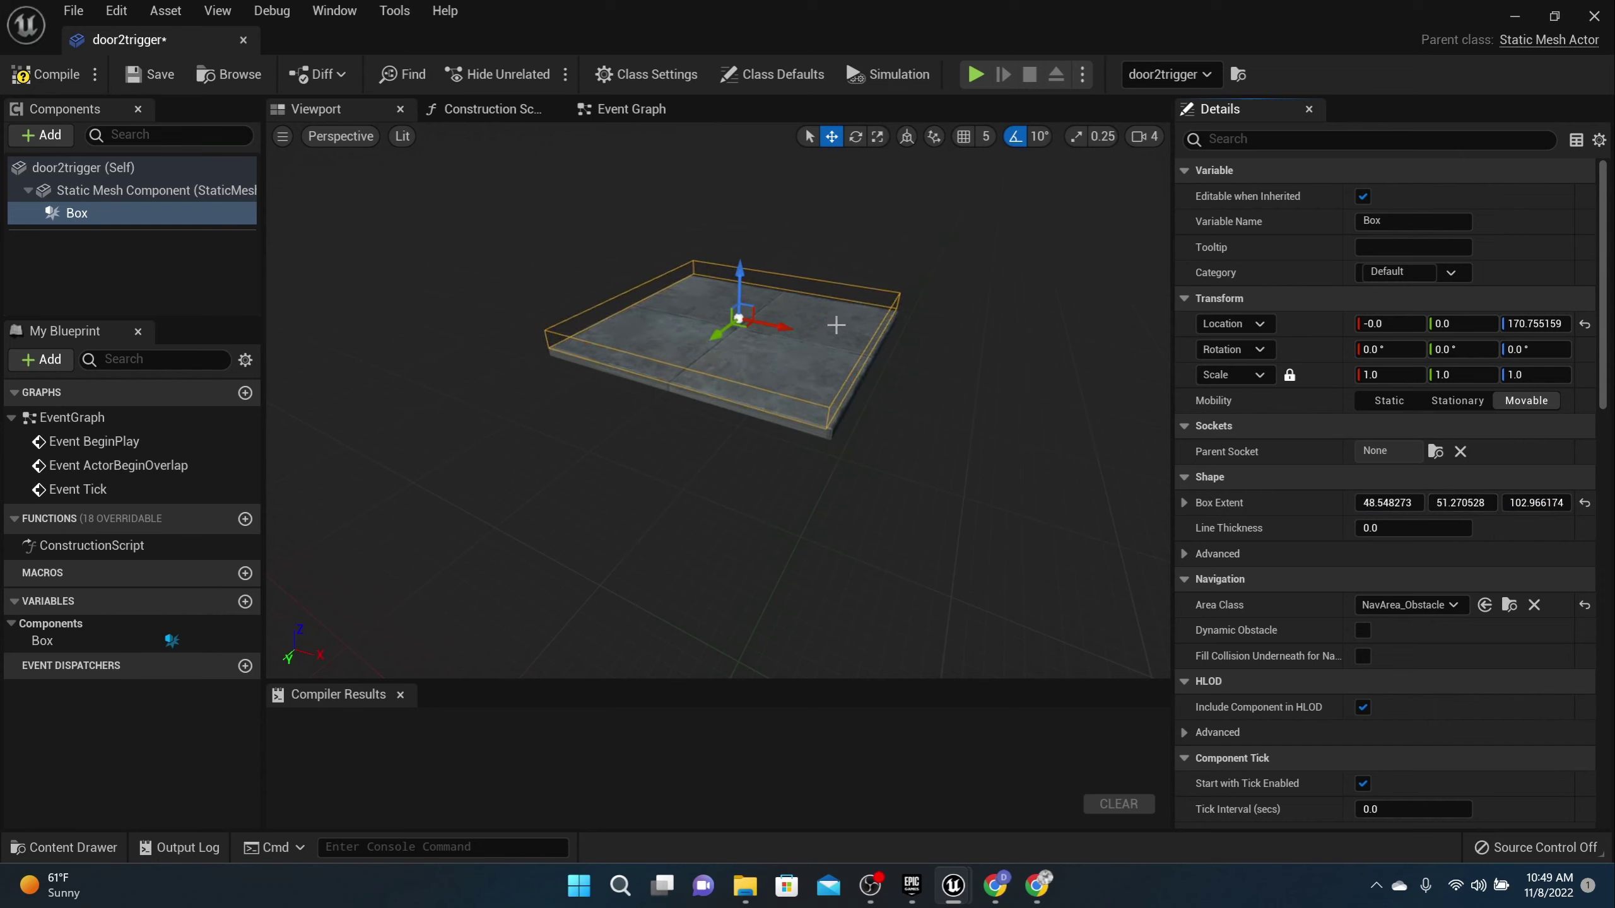
- Compile and save the door2trigger blueprint with its resized collision box
{"action": "scroll", "coordinate": [887, 342], "scroll_direction": "down", "scroll_amount": 2}
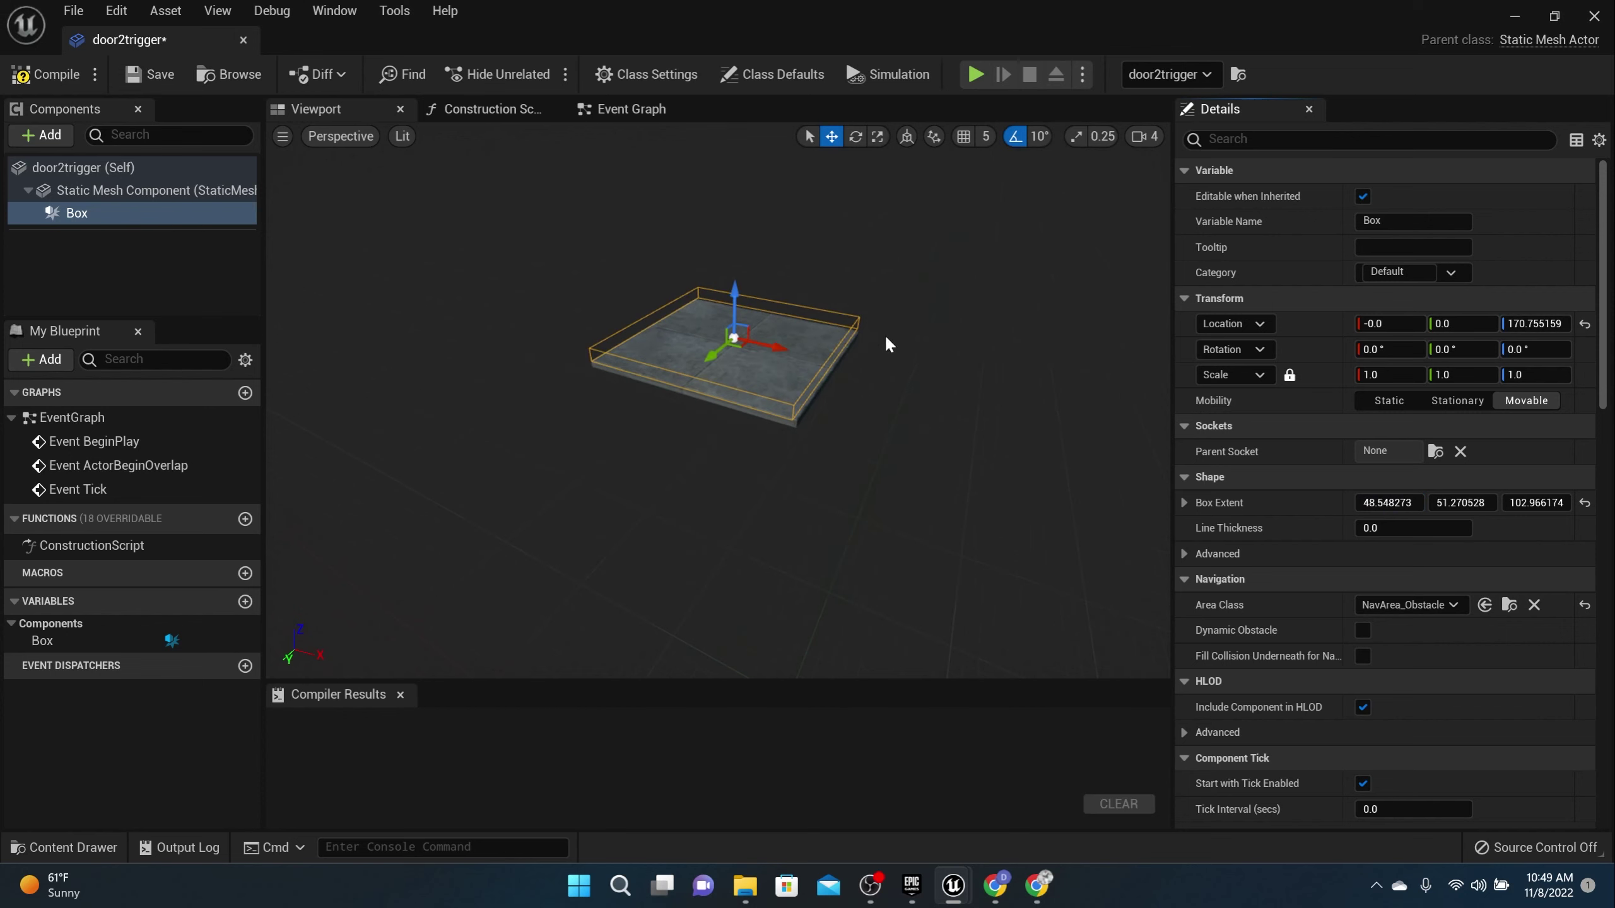
{"action": "middle_click_drag", "start_coordinate": [887, 343], "coordinate": [839, 452]}
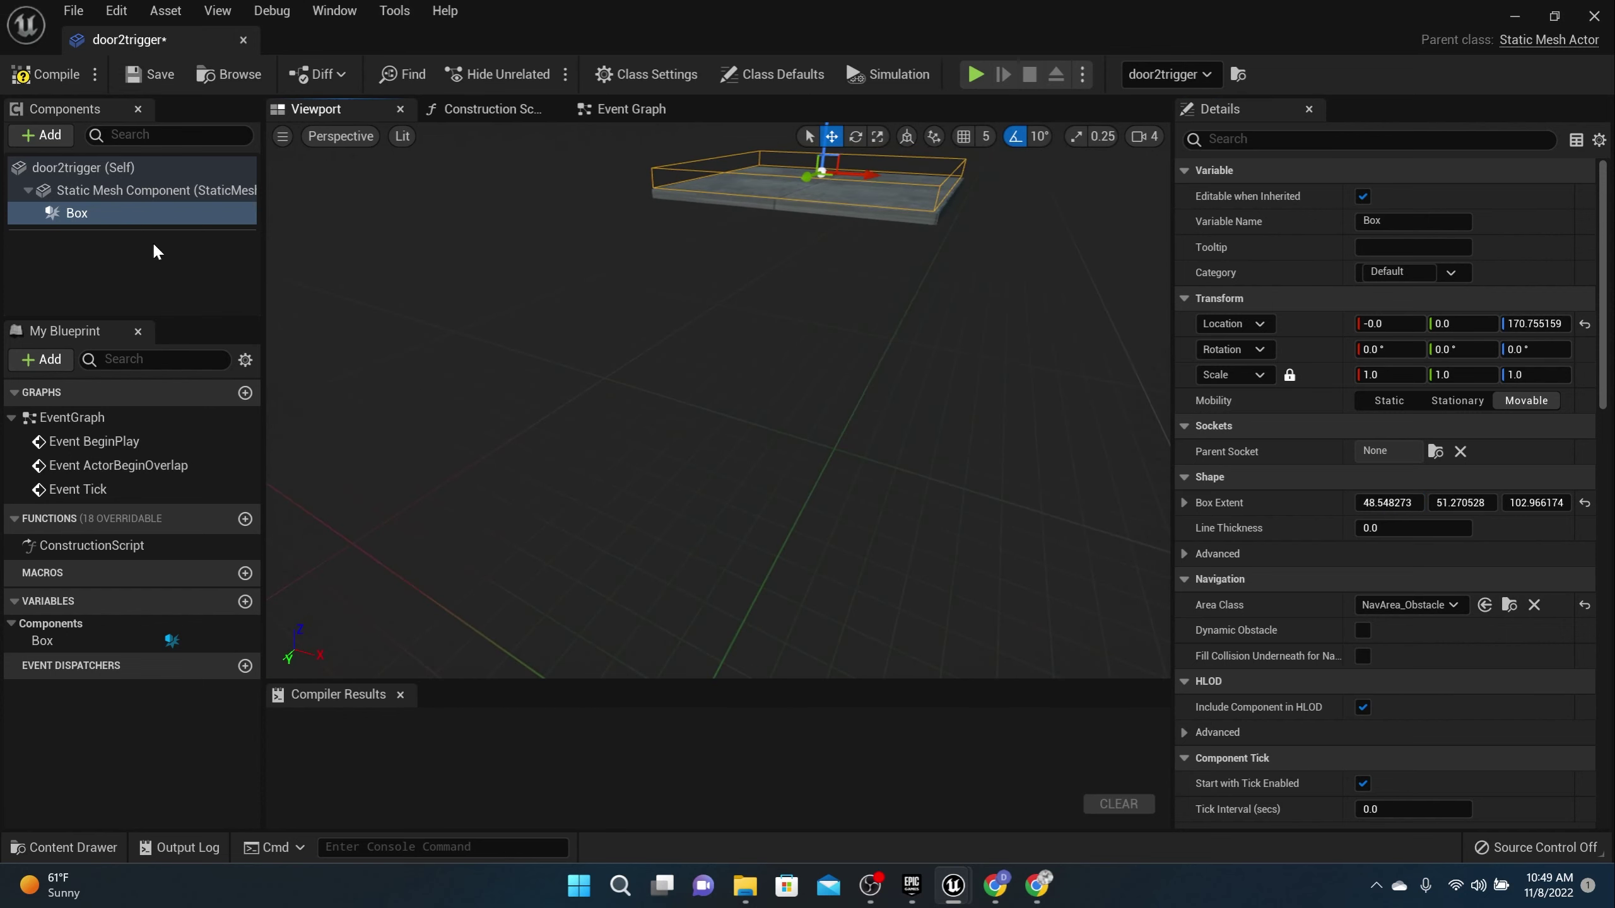
{"action": "left_click", "coordinate": [43, 74]}
{"action": "left_click", "coordinate": [154, 75]}
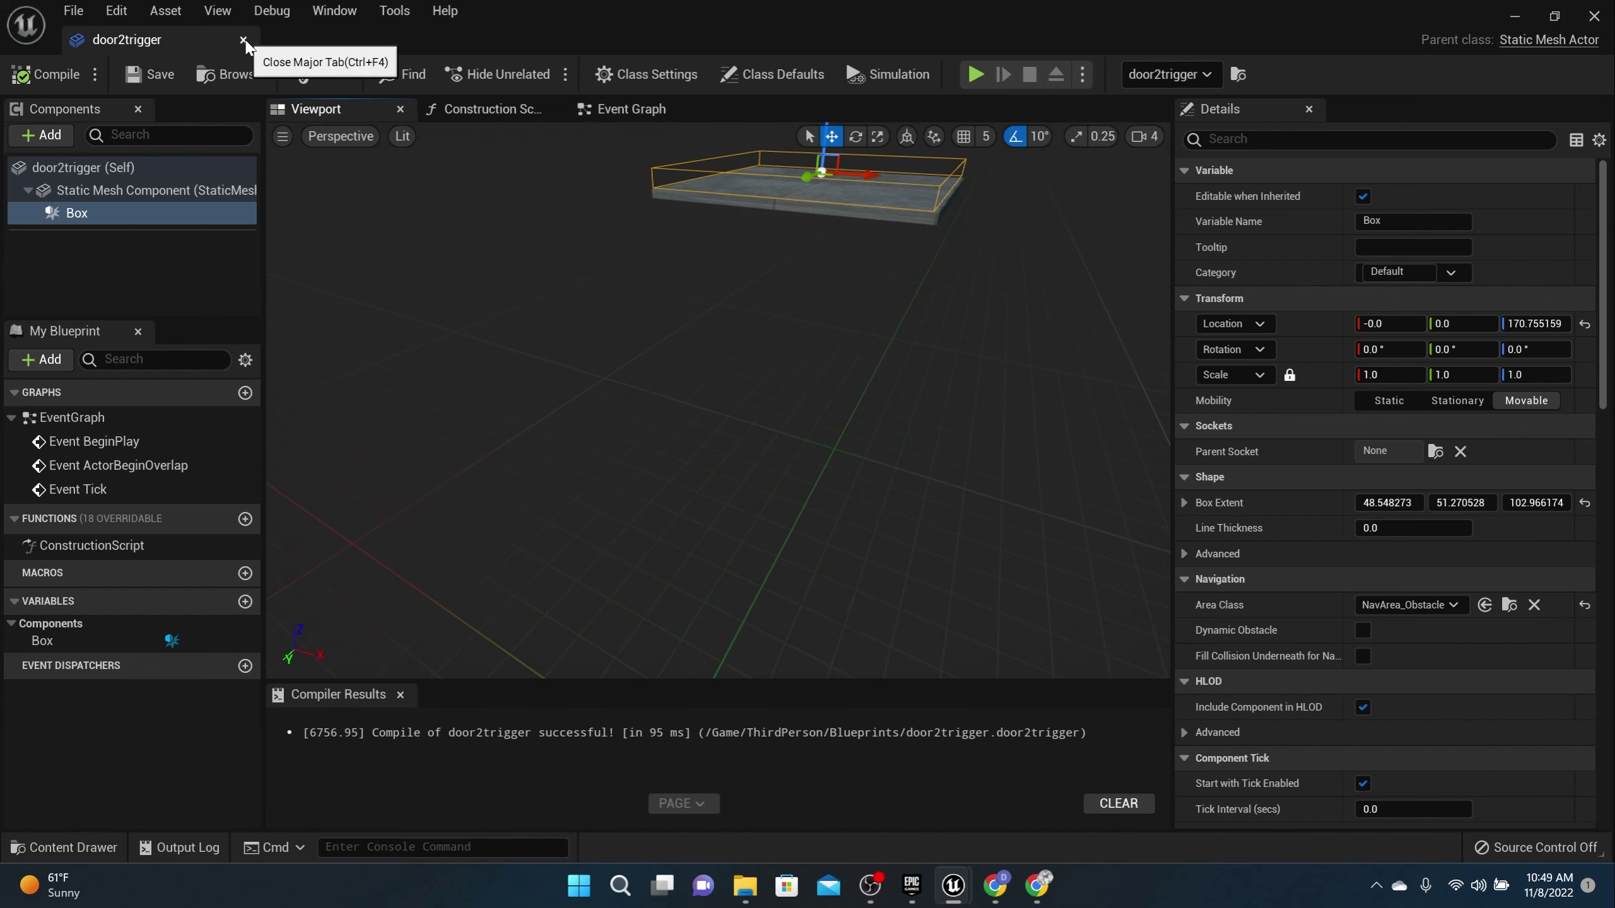
- Add an On Component Begin Overlap event for the Box component to door2trigger's event graph
{"action": "left_click", "coordinate": [639, 109]}
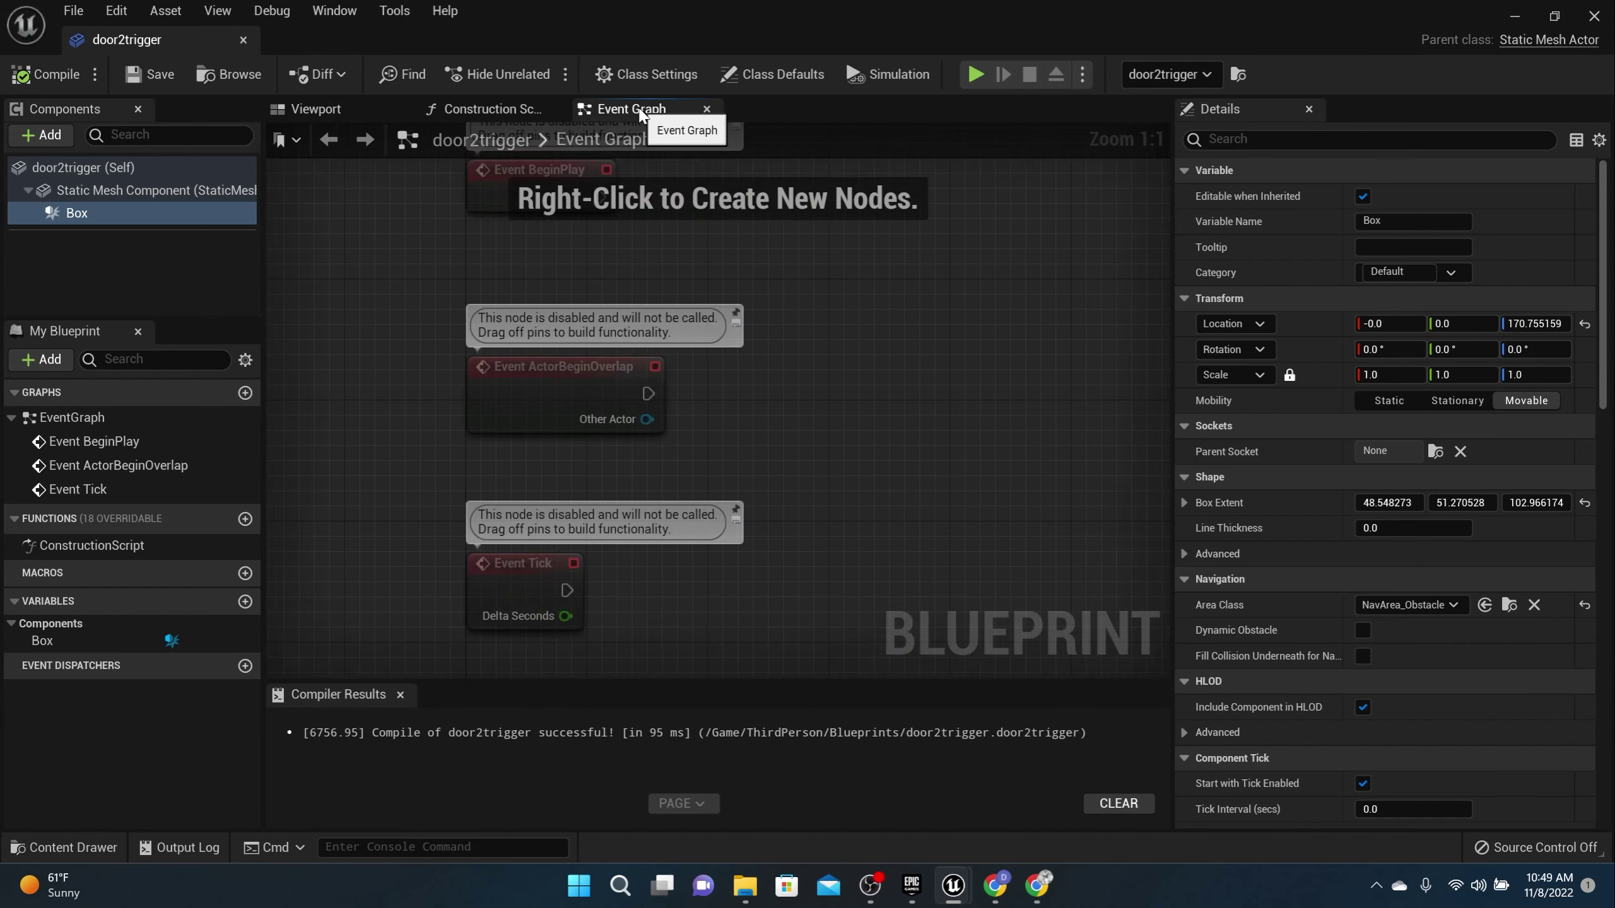
{"action": "left_click", "coordinate": [67, 214]}
{"action": "scroll", "coordinate": [1461, 581], "scroll_direction": "down", "scroll_amount": 1}
{"action": "scroll", "coordinate": [1461, 576], "scroll_direction": "down", "scroll_amount": 20}
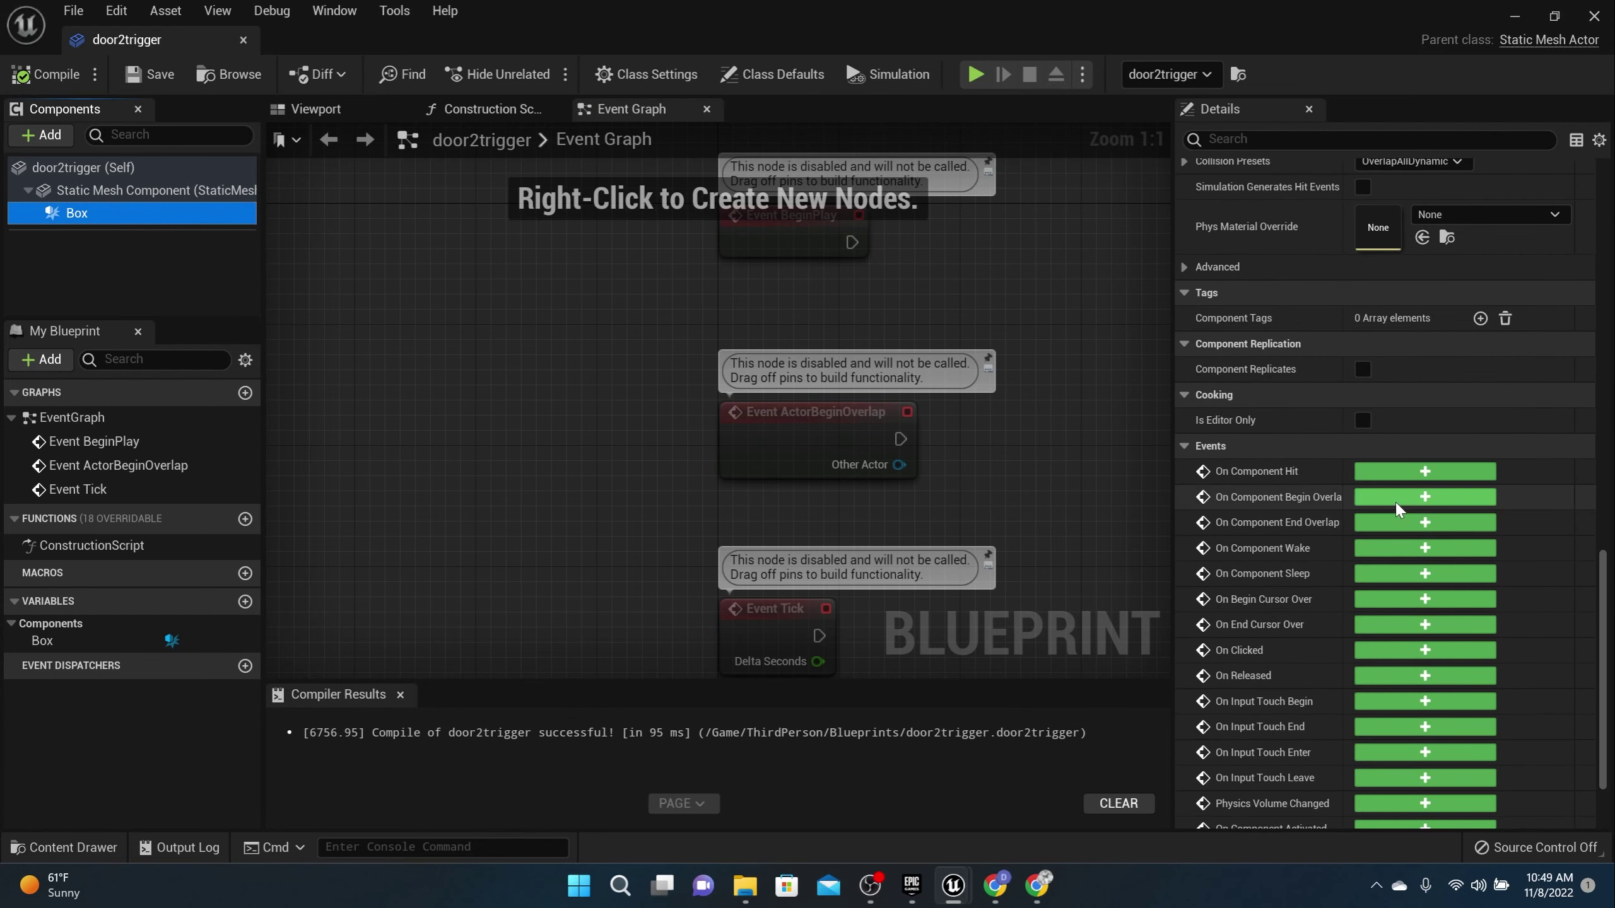
{"action": "left_click", "coordinate": [1395, 500]}
- Cast the overlap event's Other Actor to BP_ThirdPersonCharacter, with the cast executed by the event
{"action": "left_click_drag", "start_coordinate": [828, 388], "coordinate": [911, 363]}
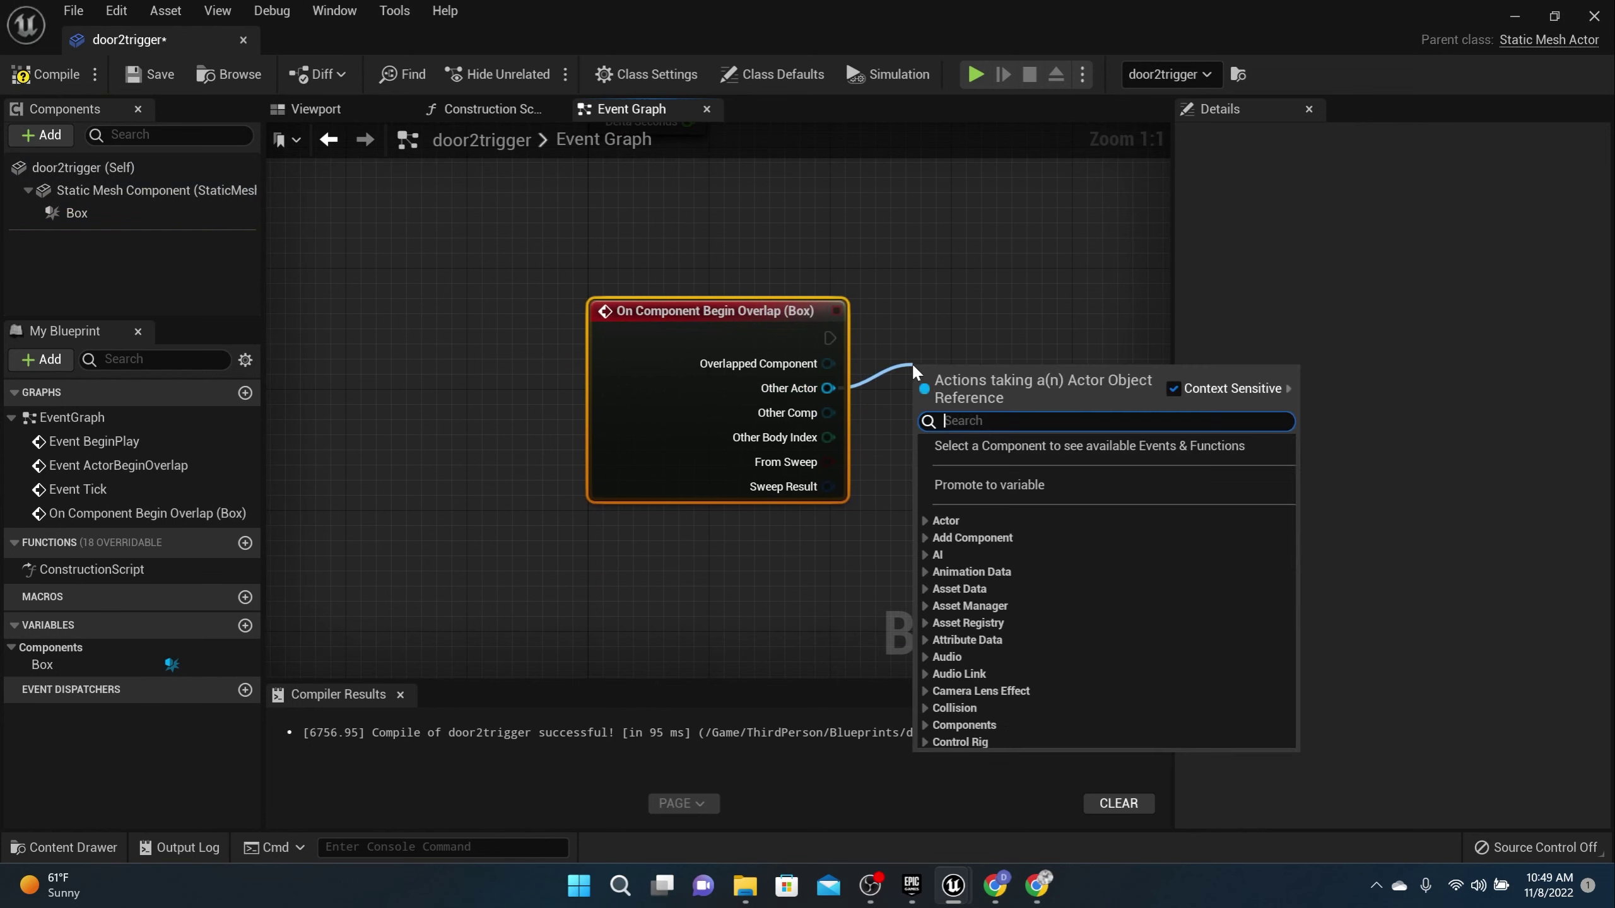
{"action": "type", "text": "thir"}
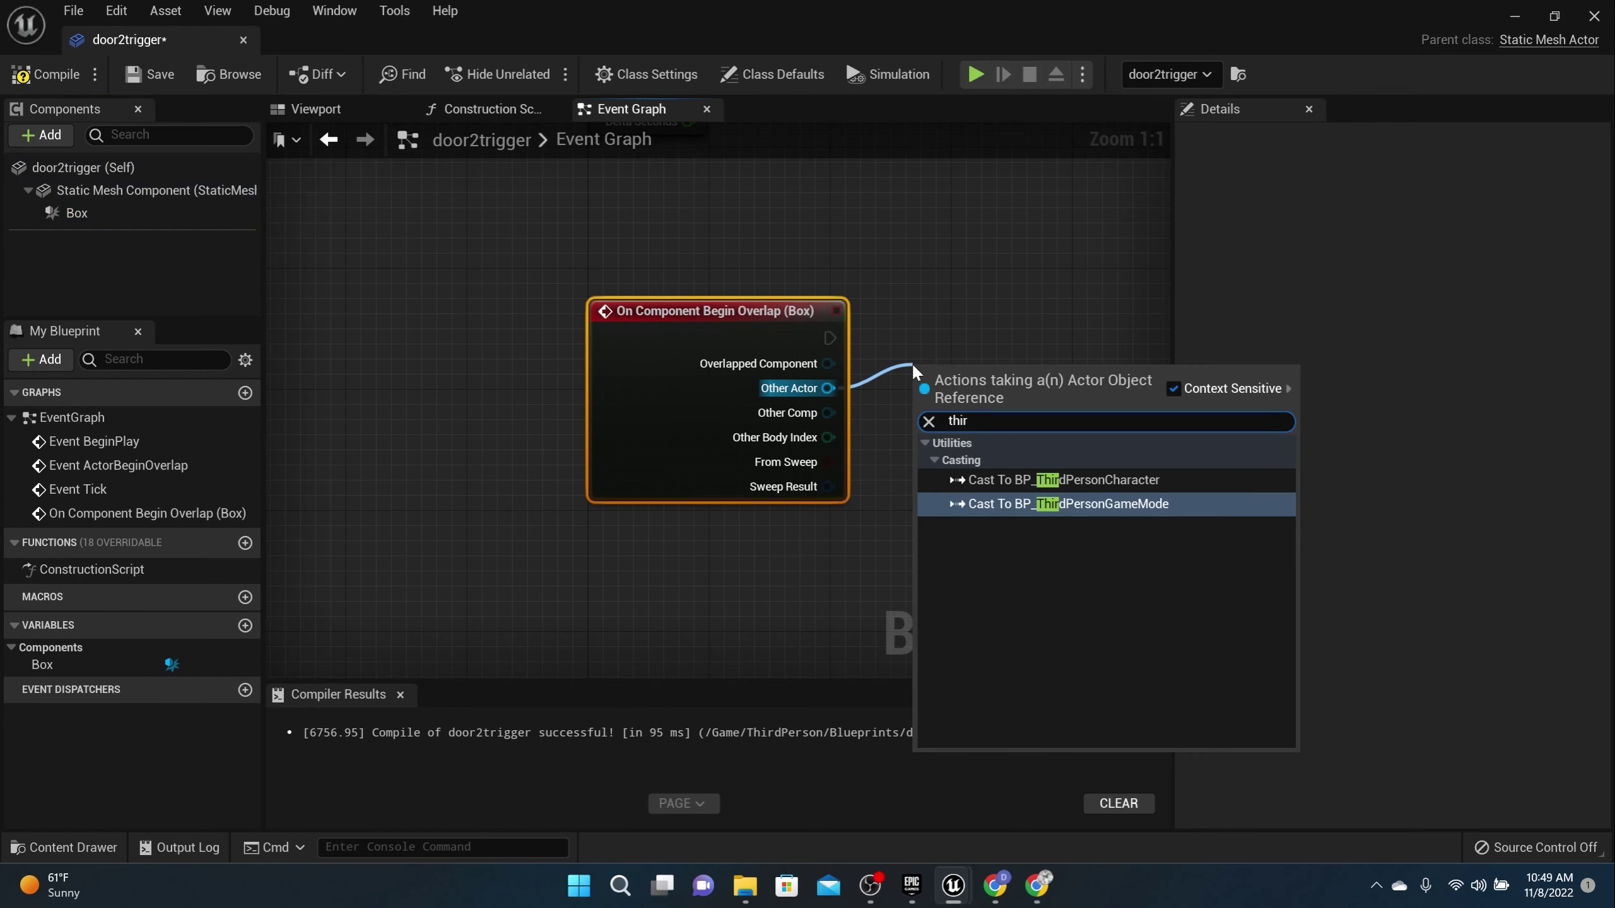
{"action": "left_click", "coordinate": [1027, 484]}
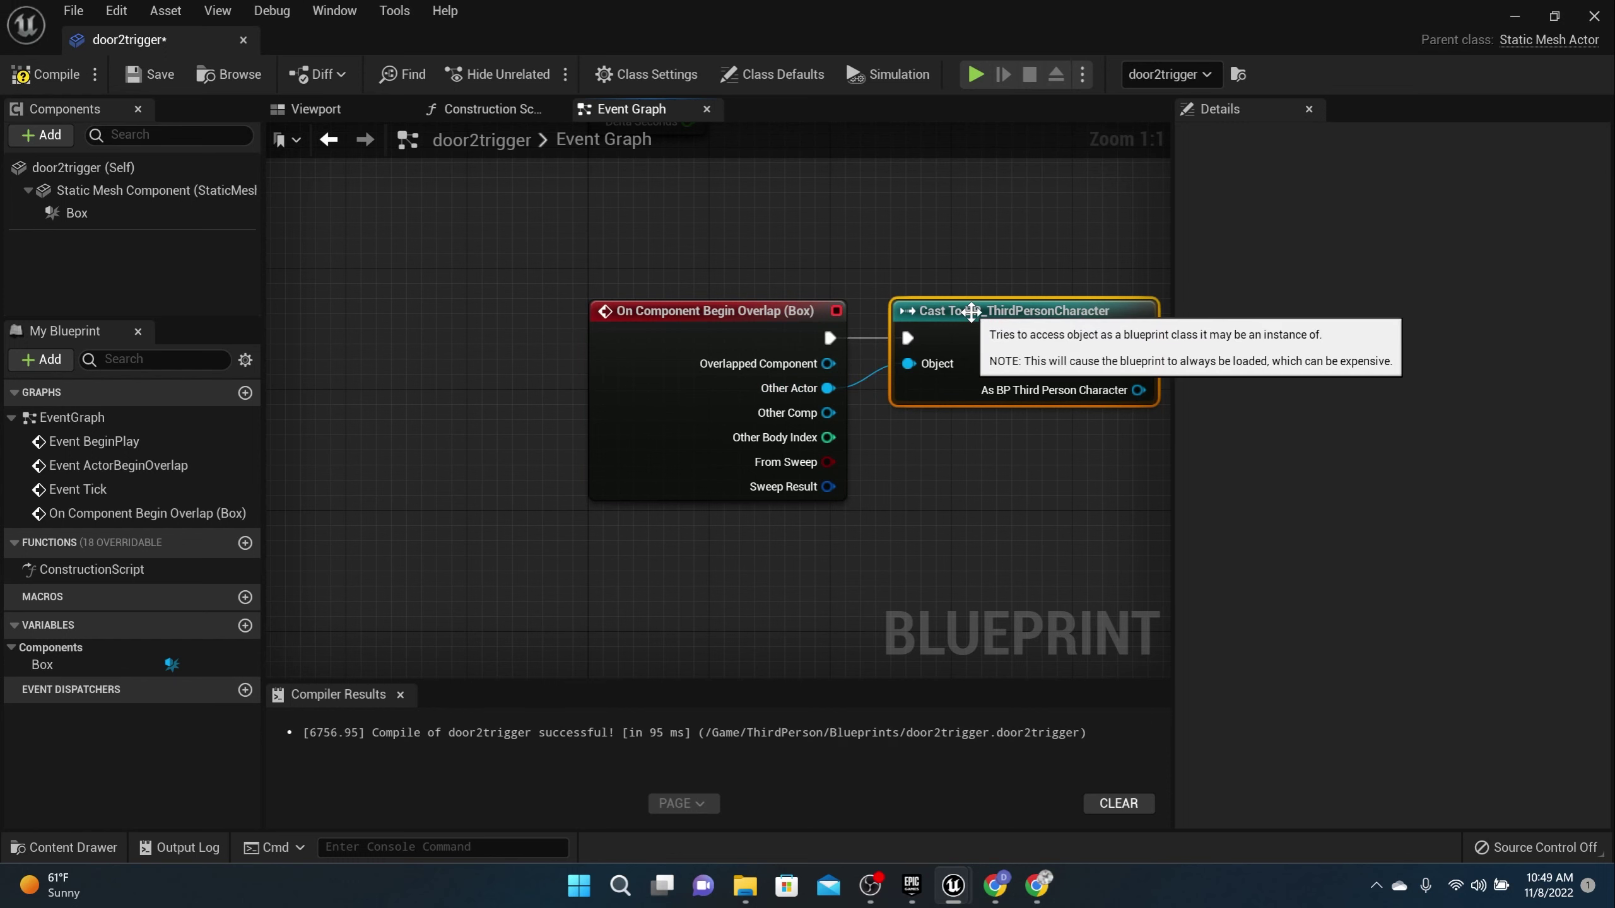
- Add a Set Material node targeting the Static Mesh Component and run it from the successful BP_ThirdPersonCharacter cast
{"action": "right_click_drag", "start_coordinate": [801, 329], "coordinate": [482, 345]}
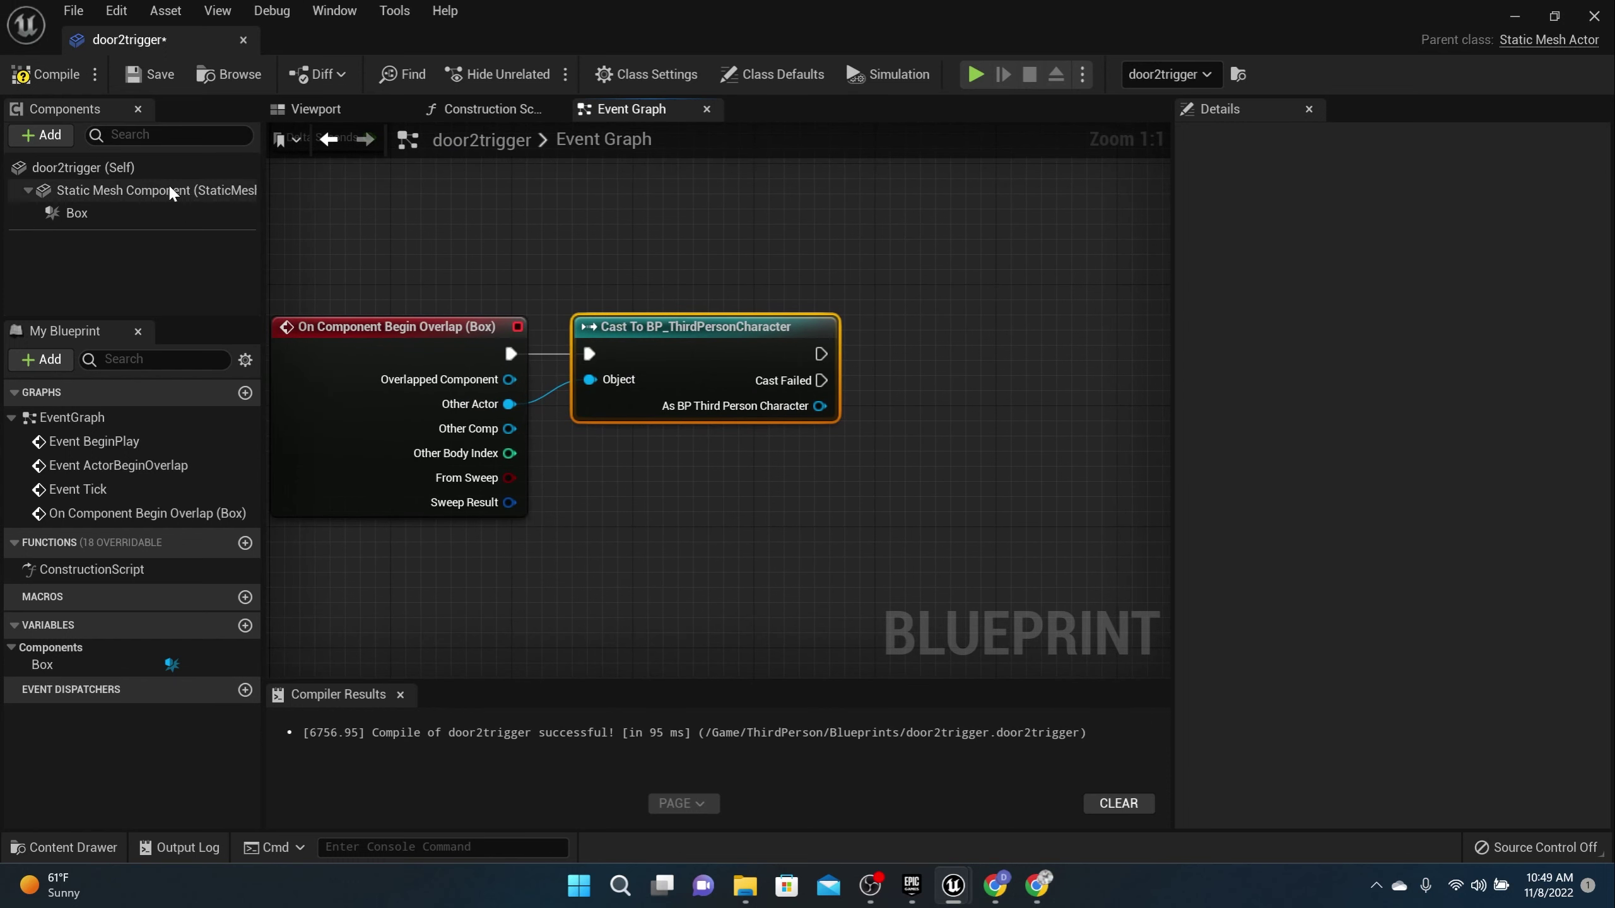
{"action": "left_click_drag", "start_coordinate": [169, 188], "coordinate": [789, 234]}
{"action": "left_click_drag", "start_coordinate": [890, 241], "coordinate": [972, 268]}
{"action": "type", "text": "set"}
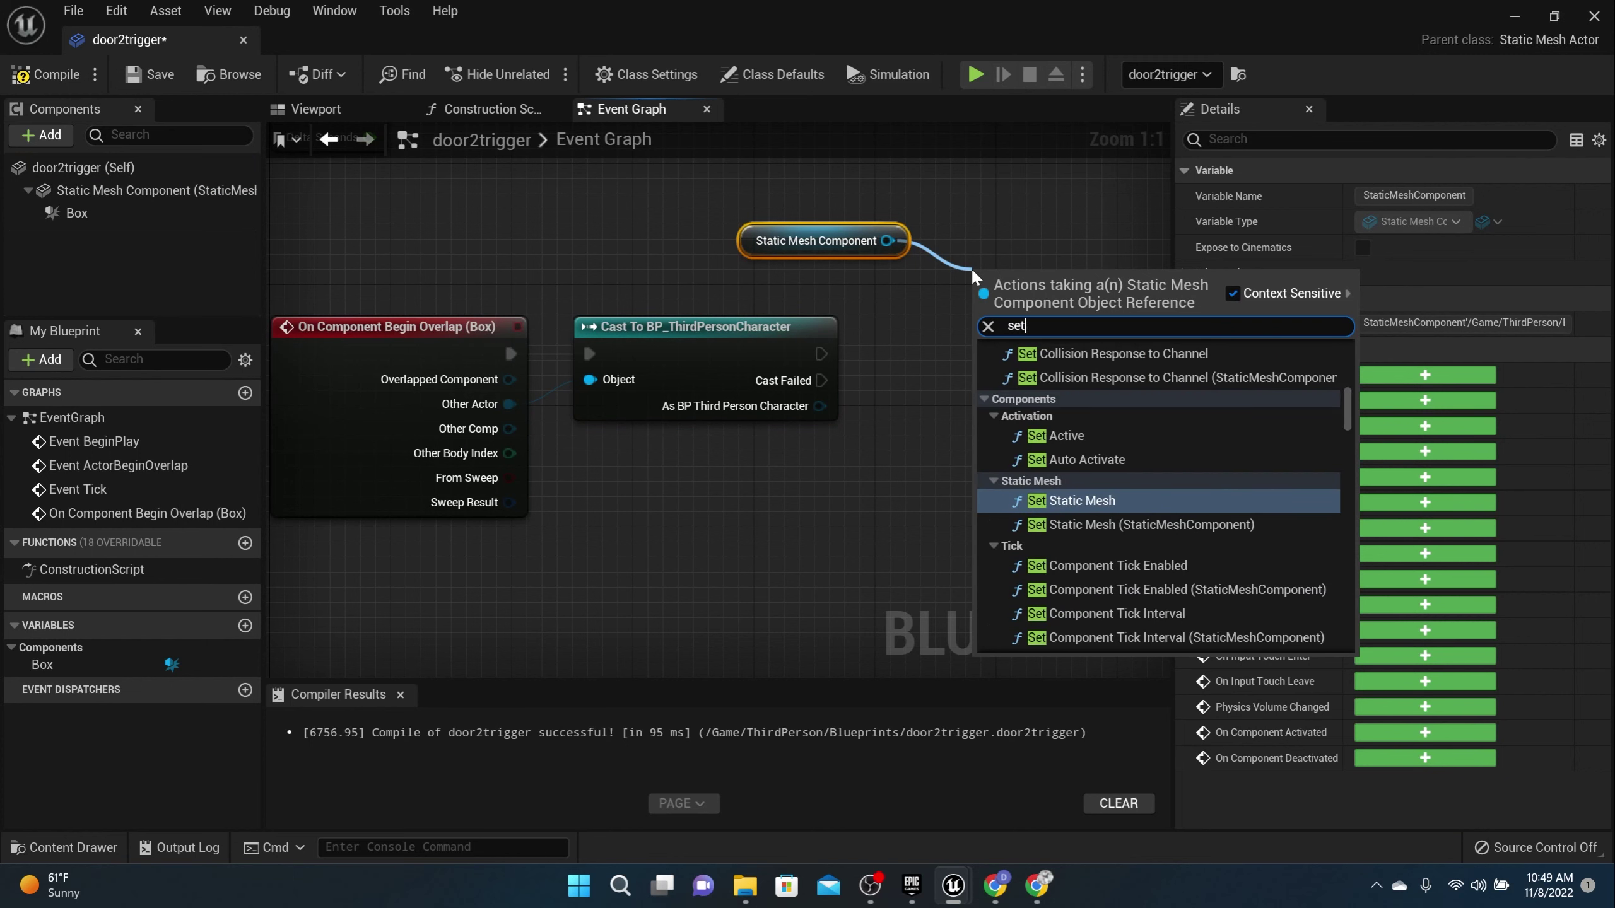
{"action": "type", "text": "mater"}
{"action": "key", "text": "Return"}
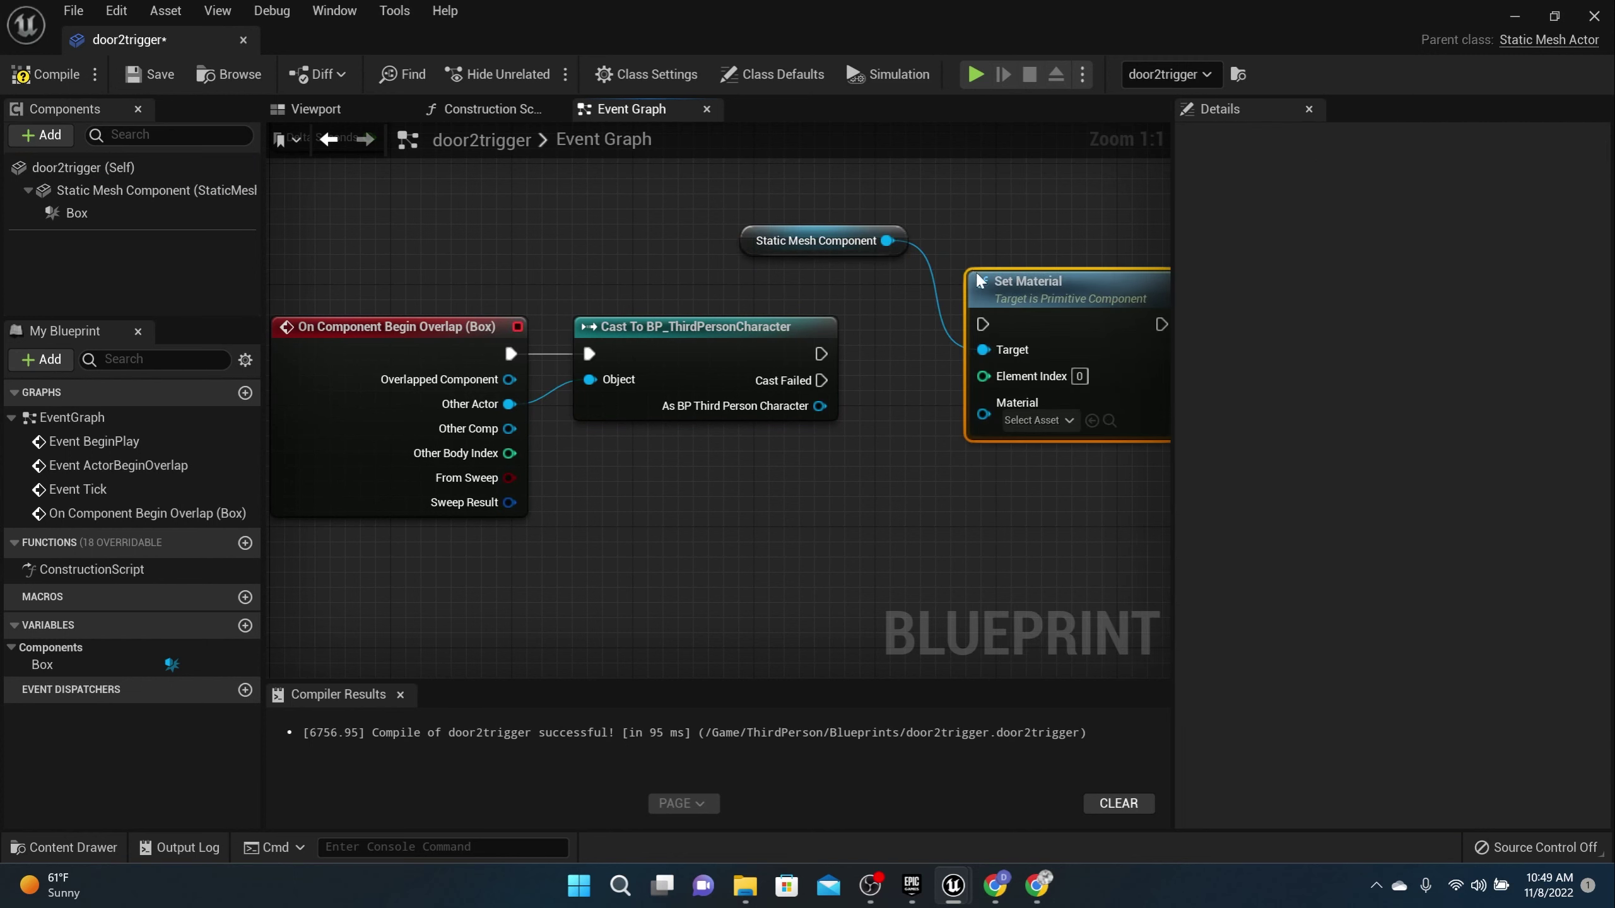
{"action": "left_click_drag", "start_coordinate": [819, 354], "coordinate": [980, 342]}
- Choose glowpurple as the Set Material node's material, and compile and close the door2trigger blueprint
{"action": "left_click", "coordinate": [1058, 437]}
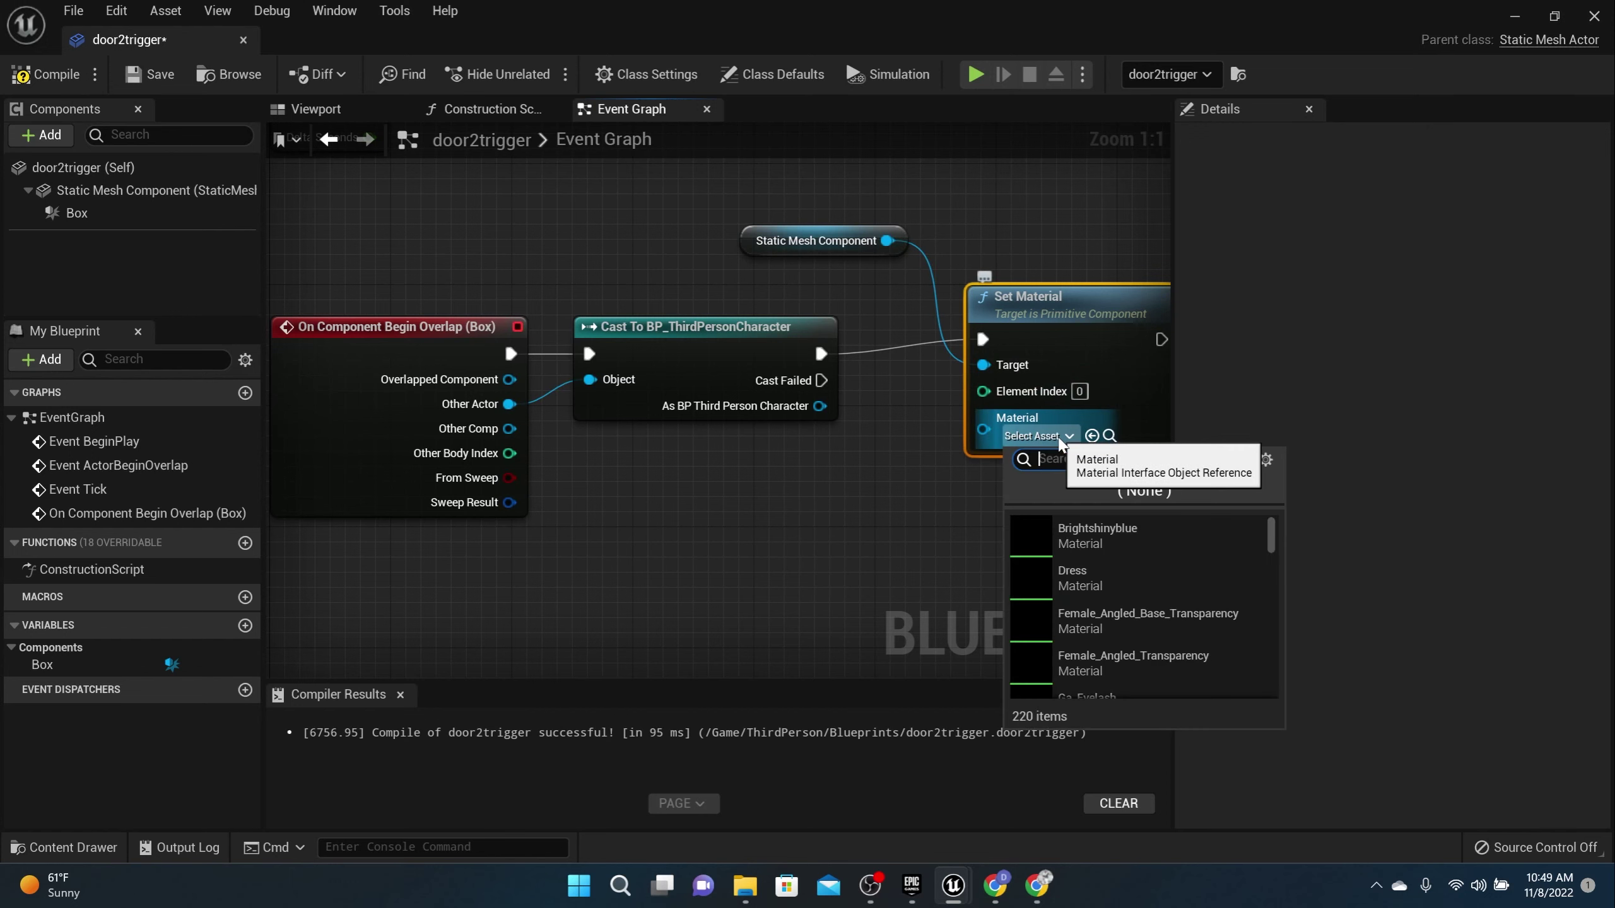
{"action": "type", "text": "gow"}
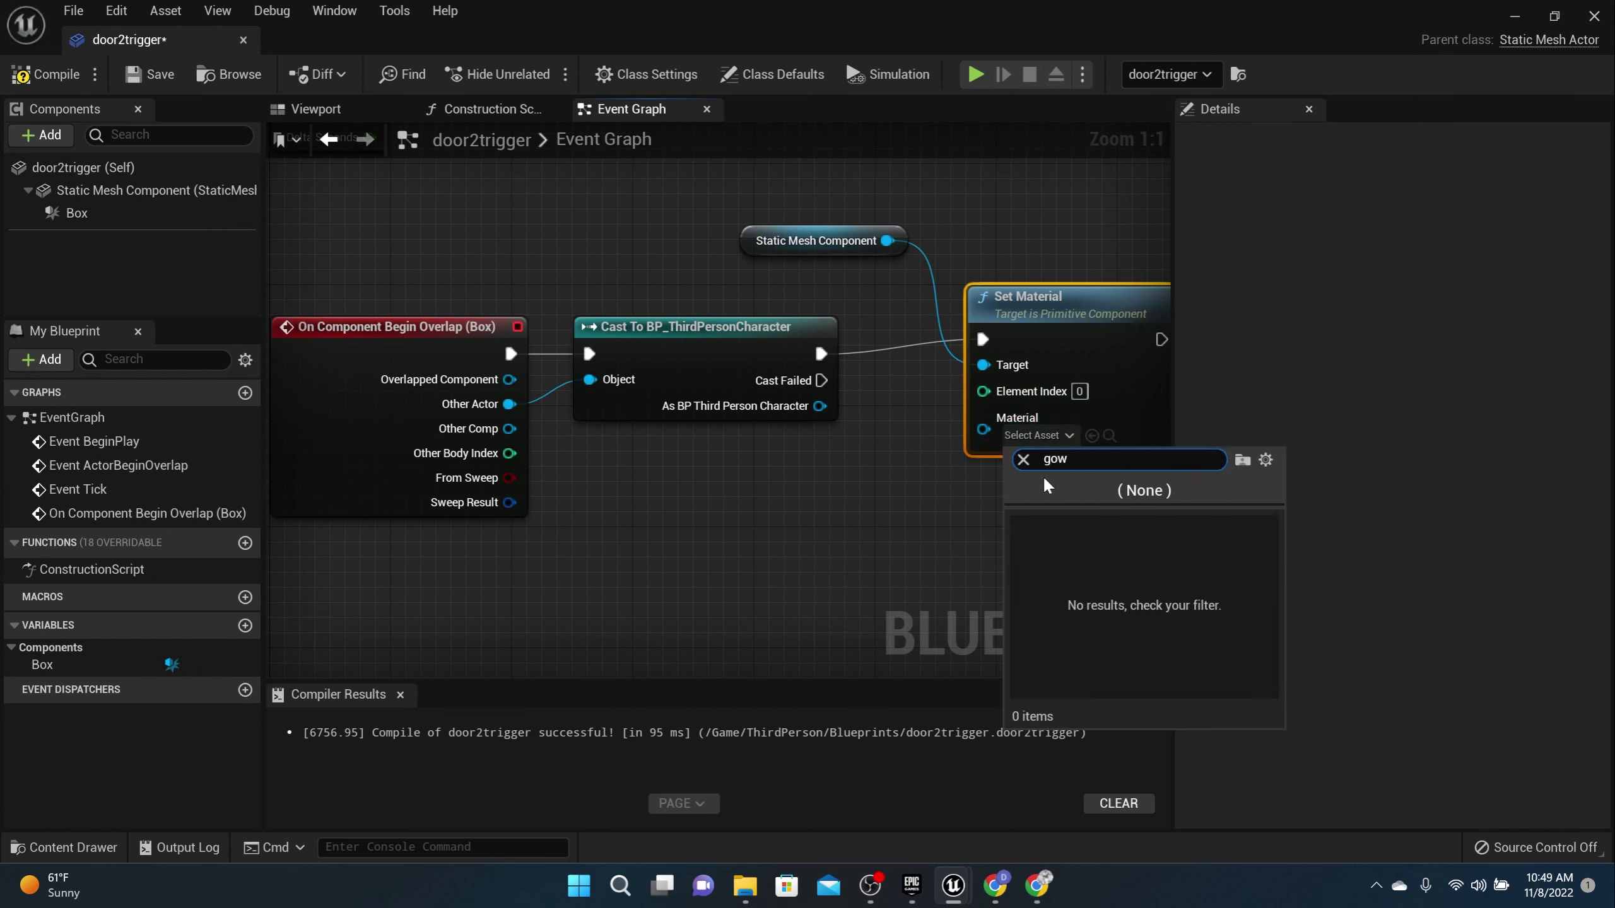
{"action": "key", "text": "BackSpace"}
{"action": "key", "text": "BackSpace"}
{"action": "type", "text": "lo"}
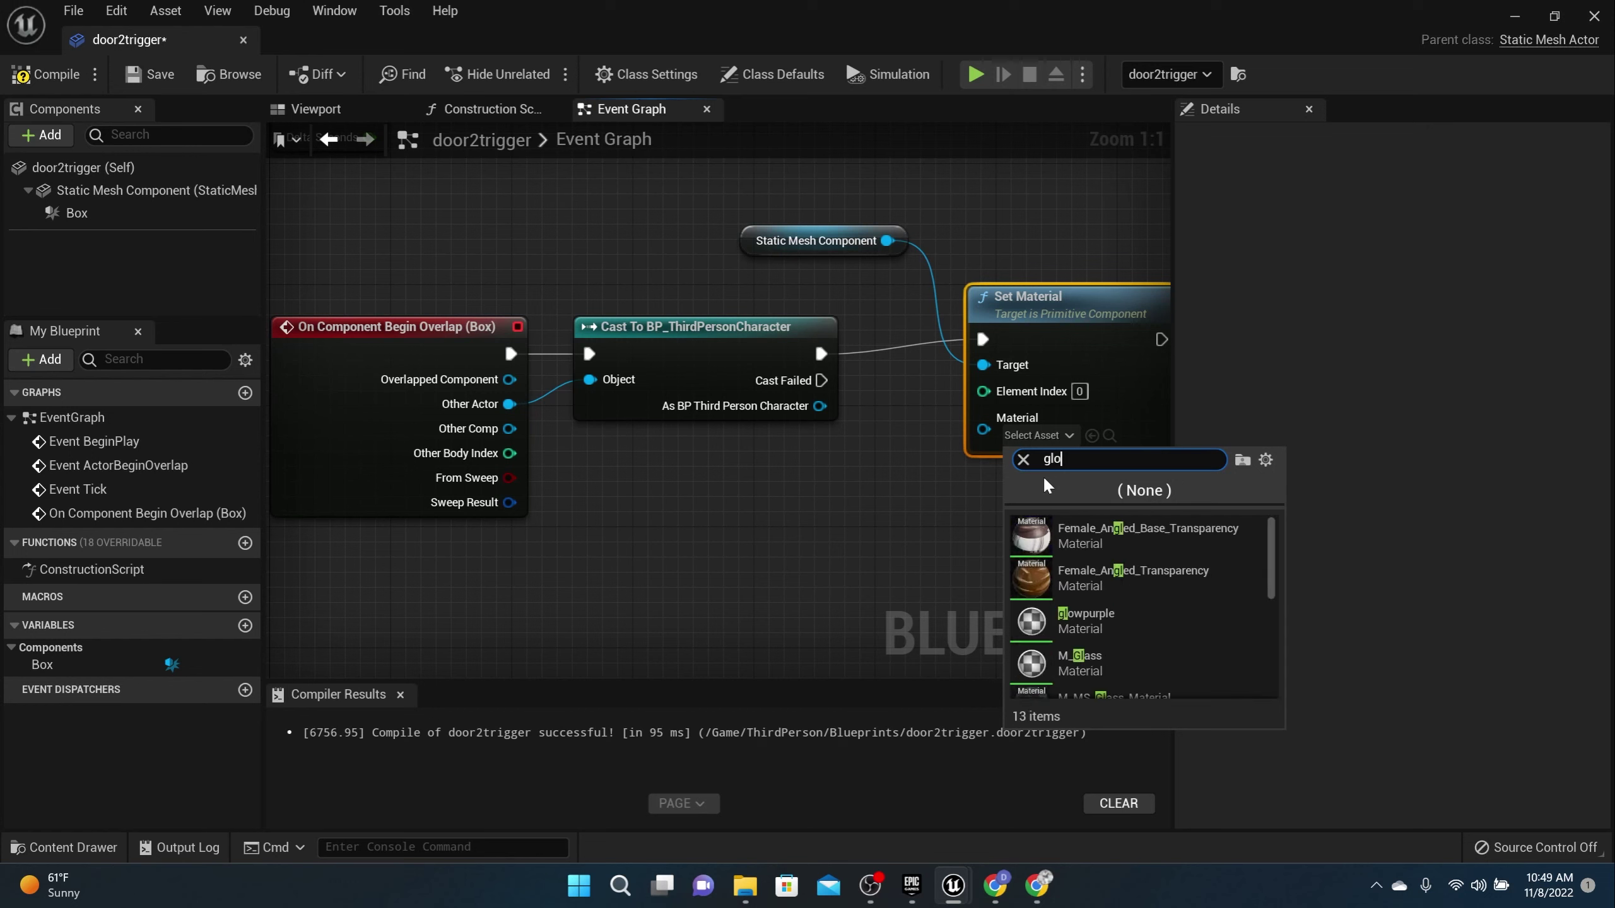
{"action": "type", "text": "ww"}
{"action": "key", "text": "BackSpace"}
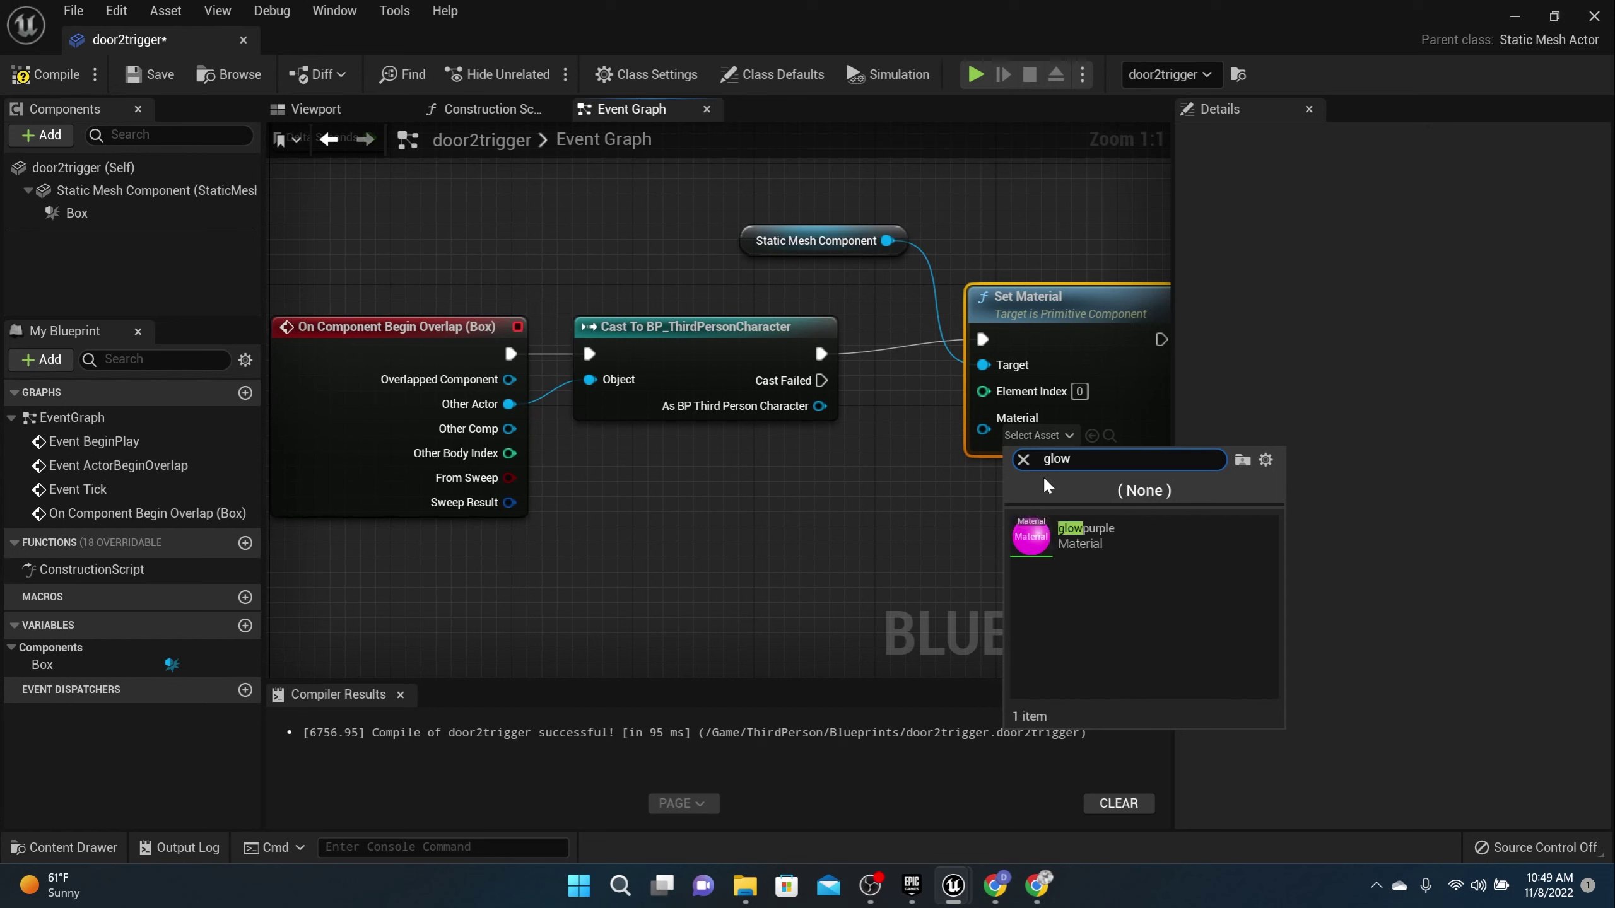
{"action": "left_click", "coordinate": [1033, 533]}
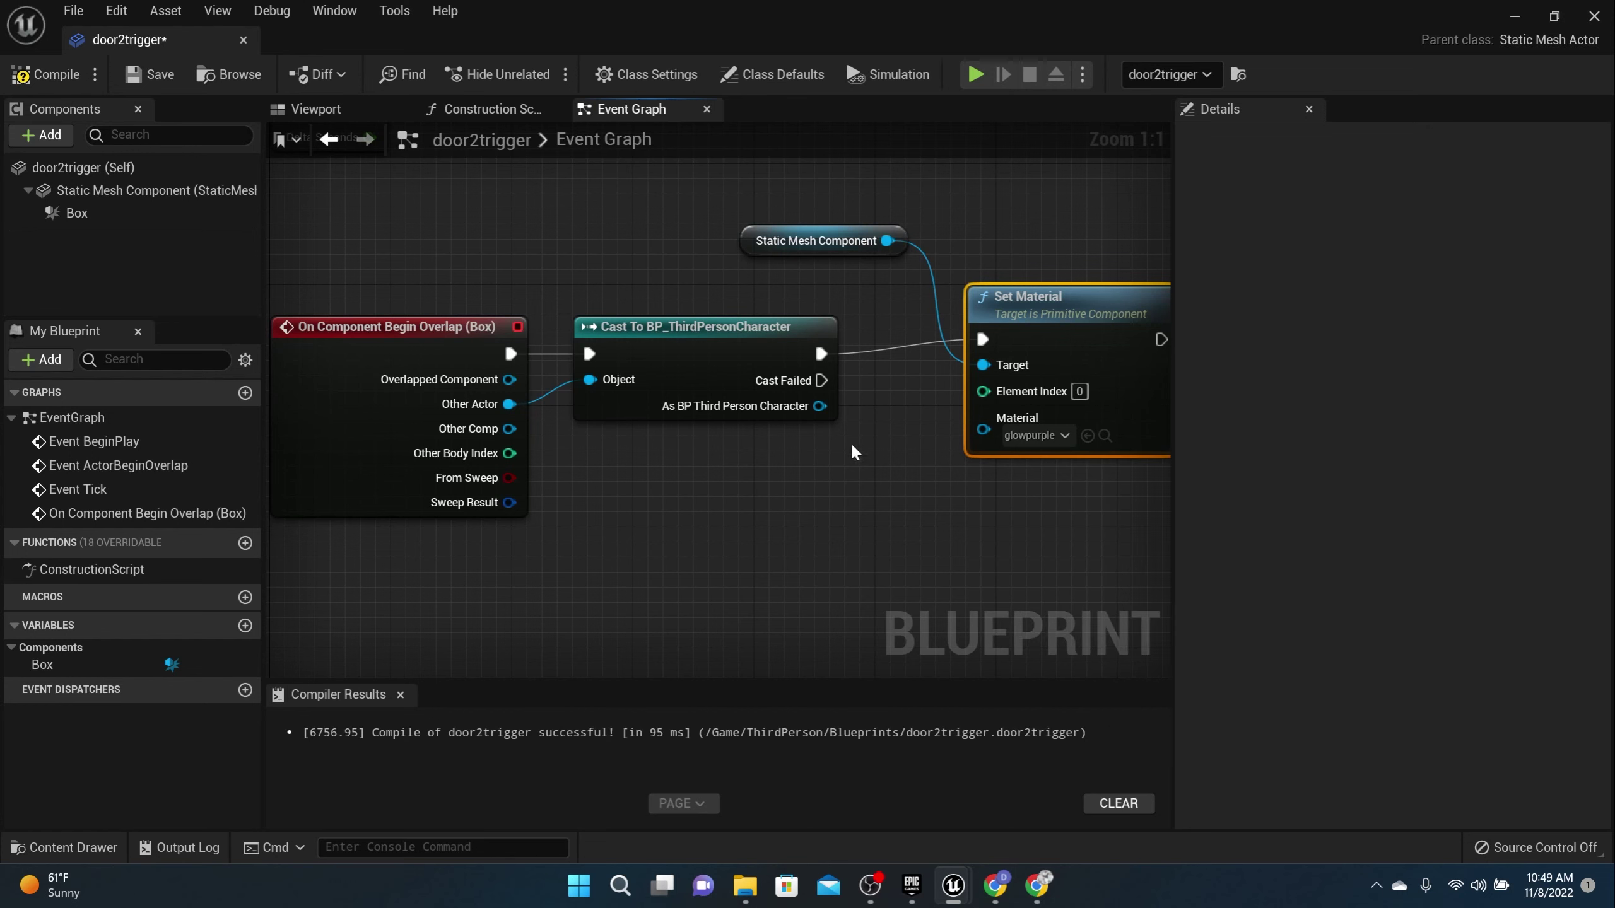
{"action": "left_click", "coordinate": [11, 80]}
{"action": "left_click", "coordinate": [243, 40]}
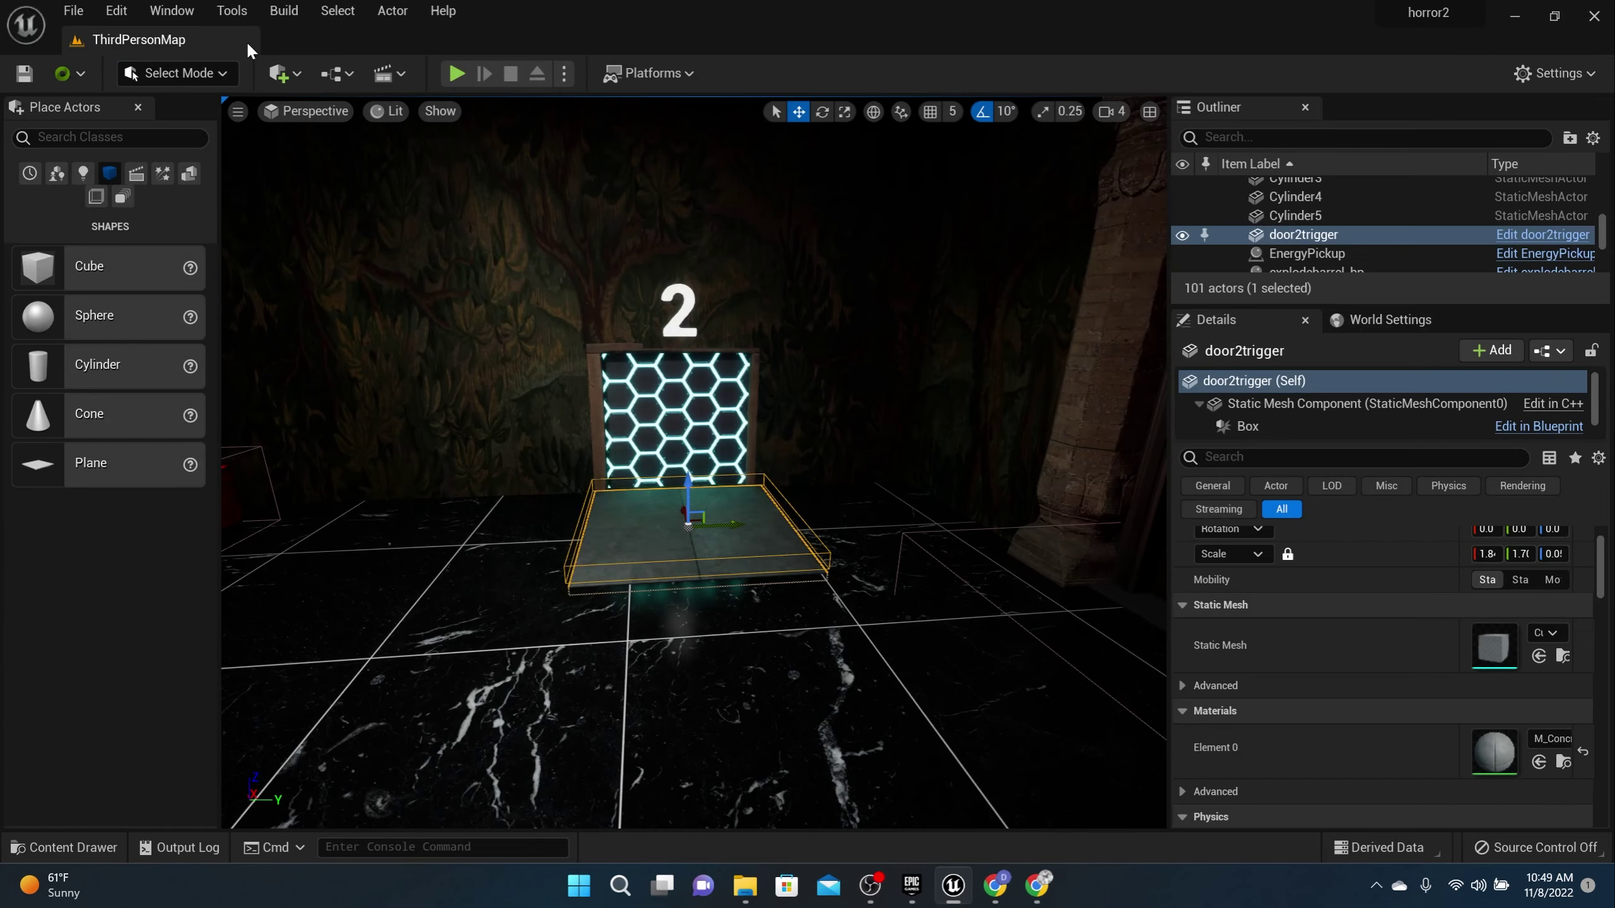
- Play-test the level by walking the character over the platforms at panels 2 and 1, and stop the simulation
{"action": "left_click", "coordinate": [456, 75]}
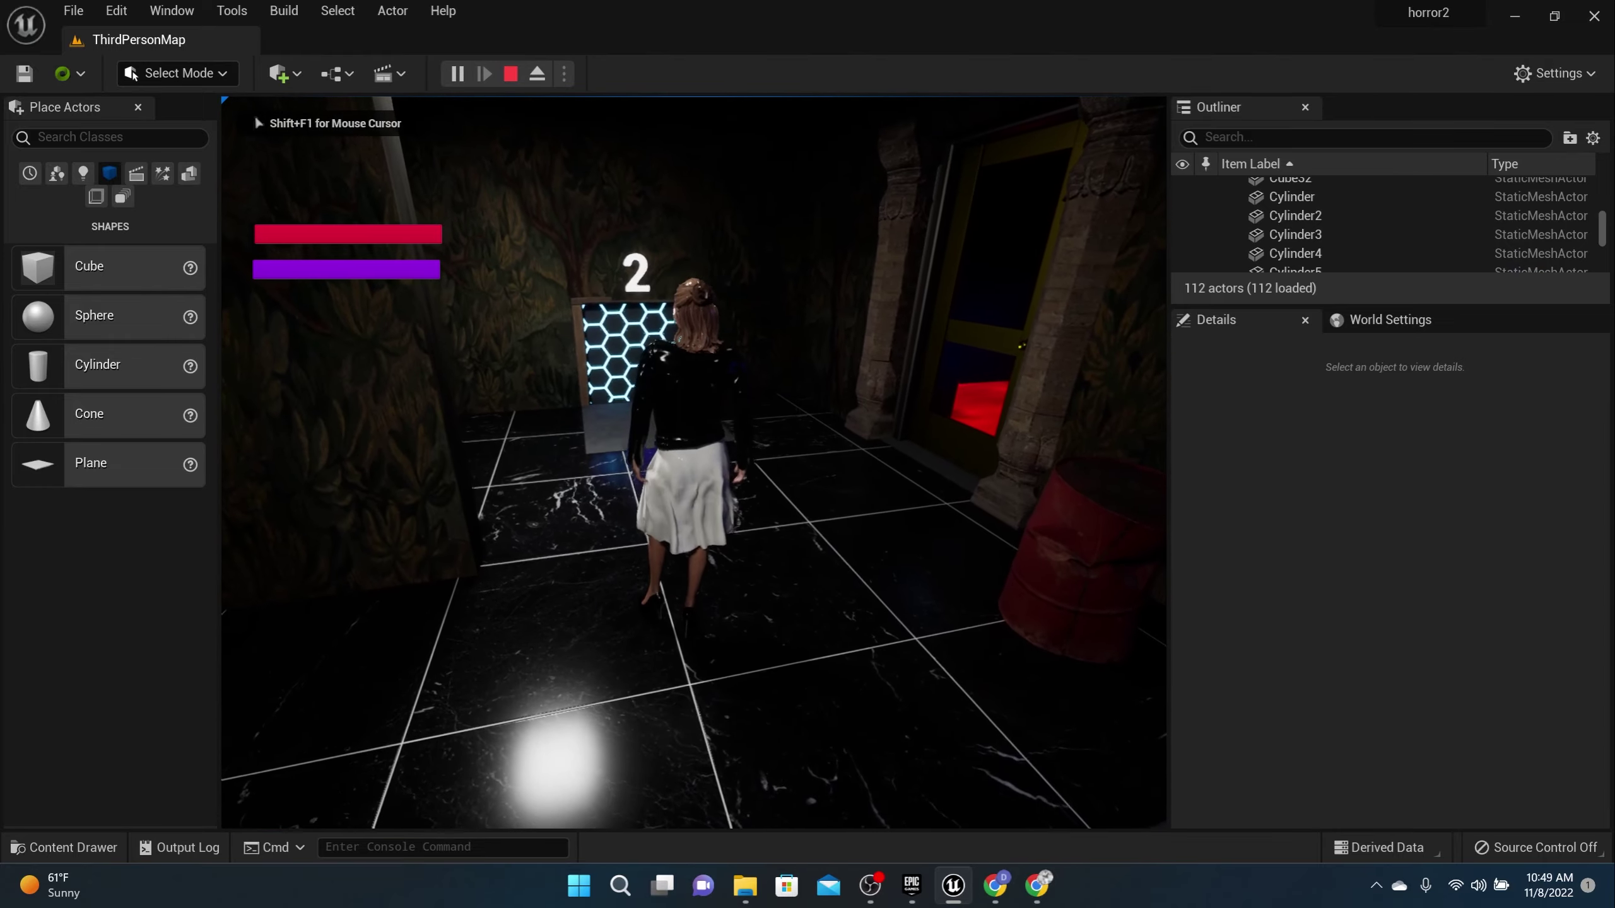
{"action": "key", "text": "w"}
{"action": "key", "text": "s"}
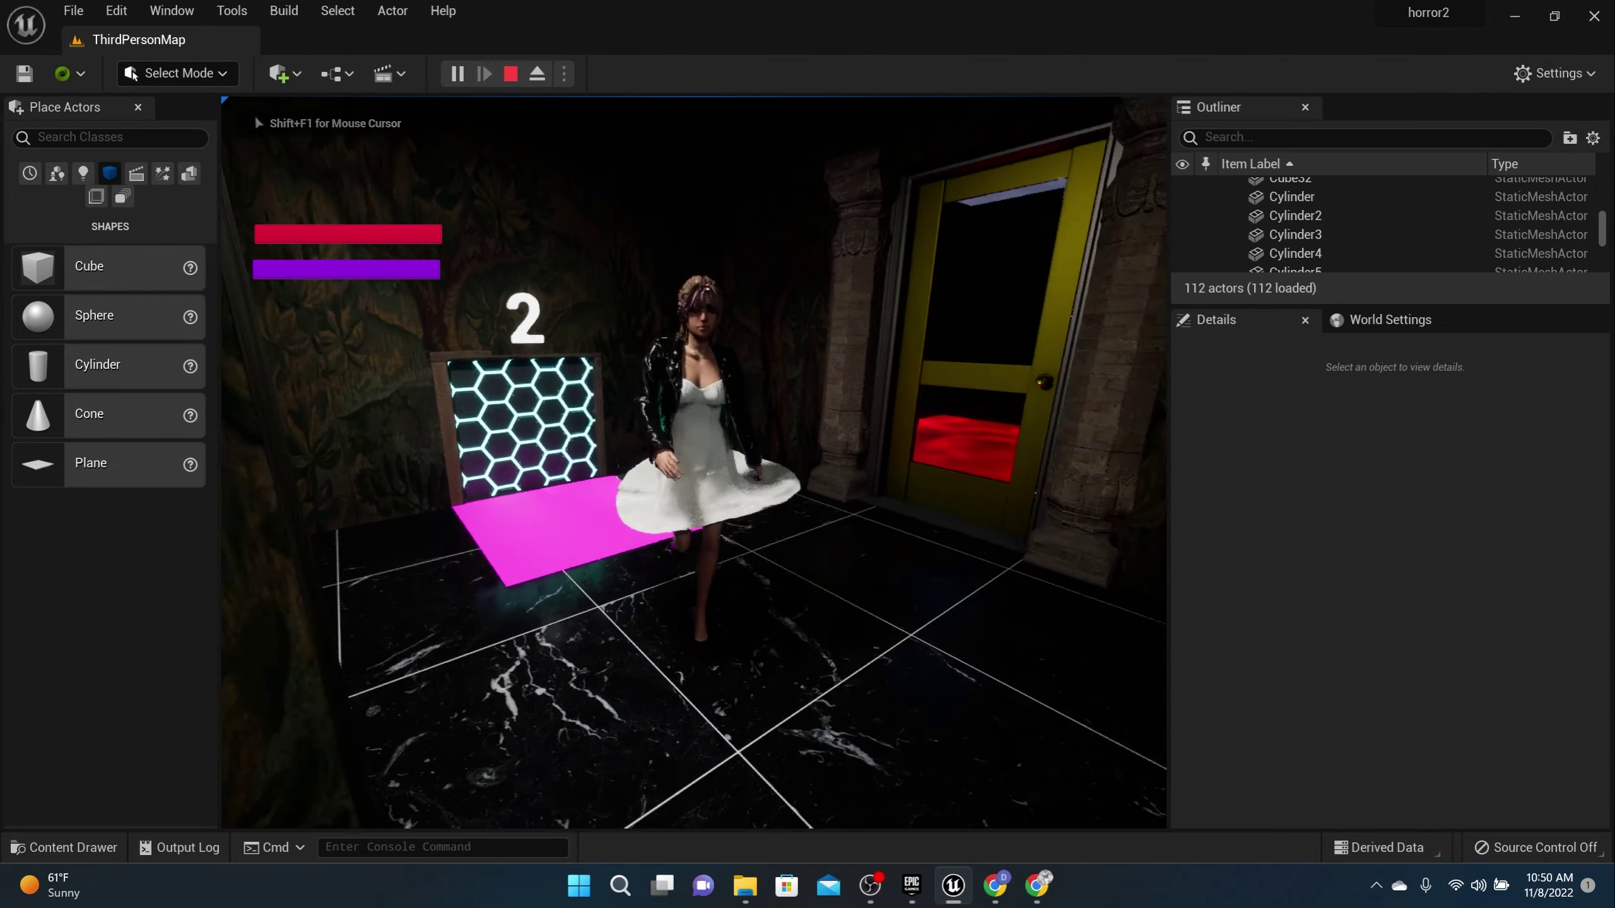
{"action": "key", "text": "w"}
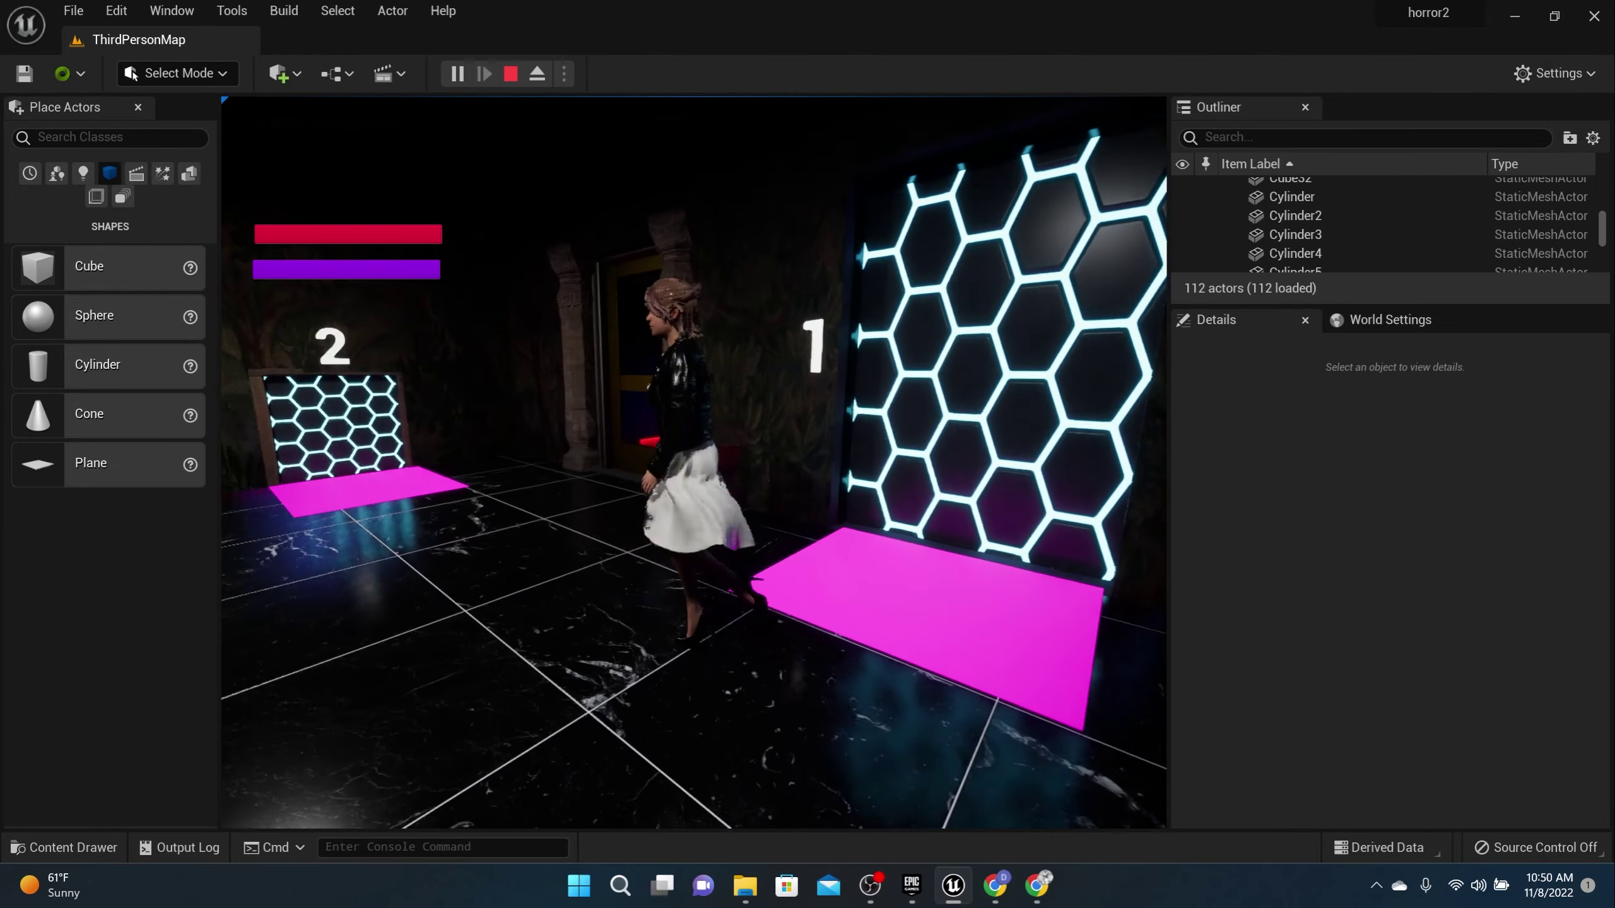
{"action": "key", "text": "w"}
{"action": "key", "text": "shift+F1"}
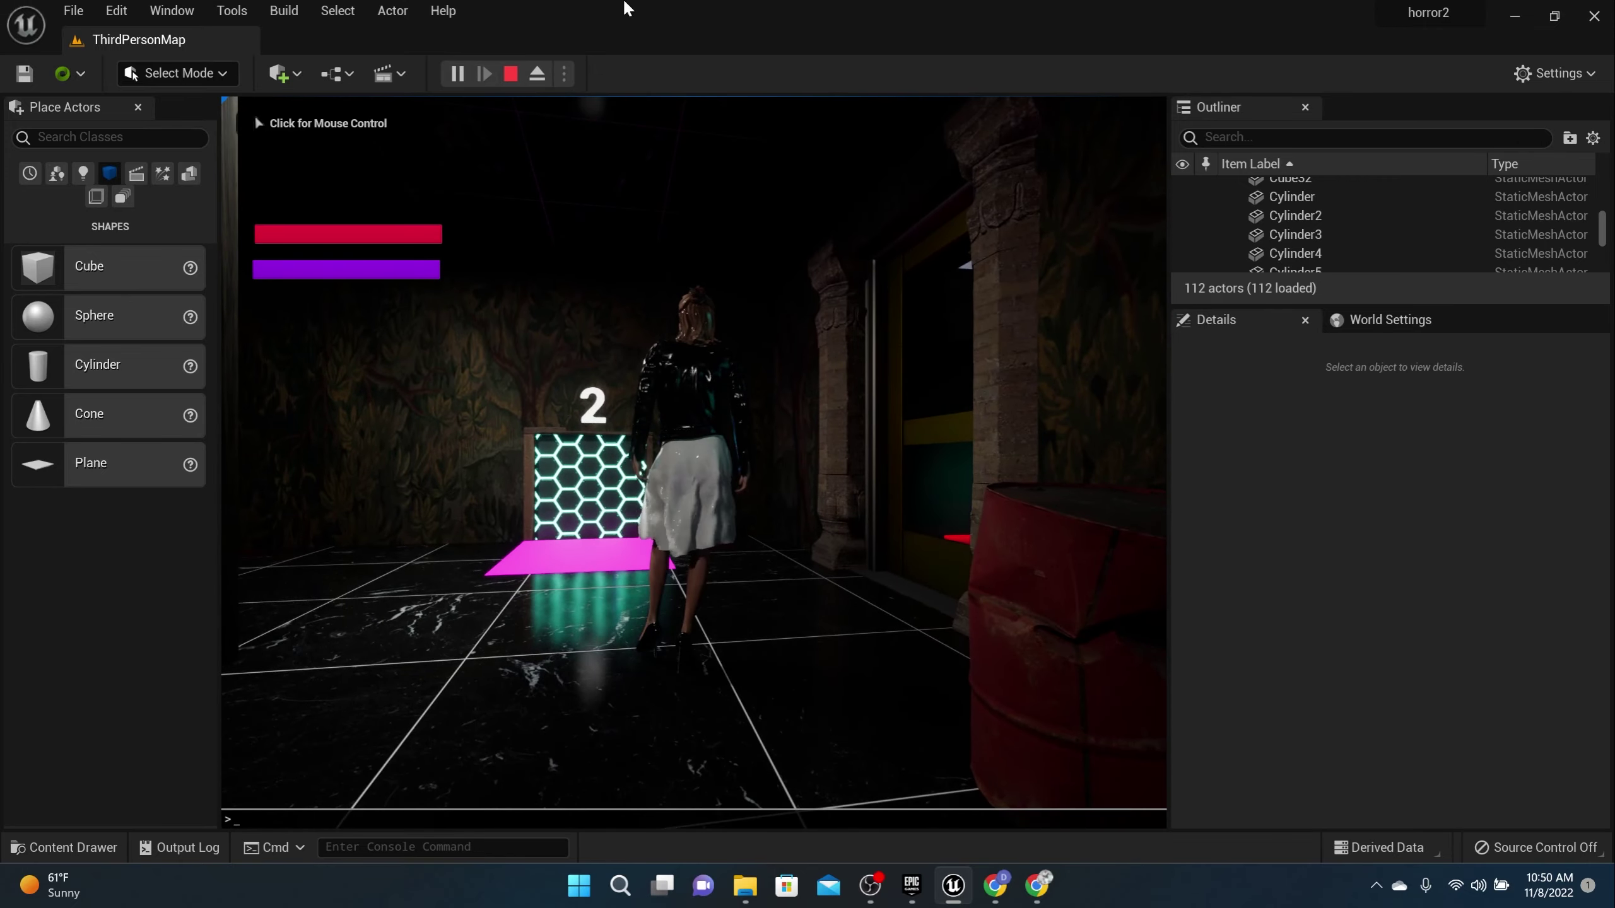
{"action": "left_click", "coordinate": [509, 74]}
- Select the platform at hexagon panel 1 and open its room1trigger blueprint for editing
{"action": "right_click_drag", "start_coordinate": [541, 144], "coordinate": [541, 145]}
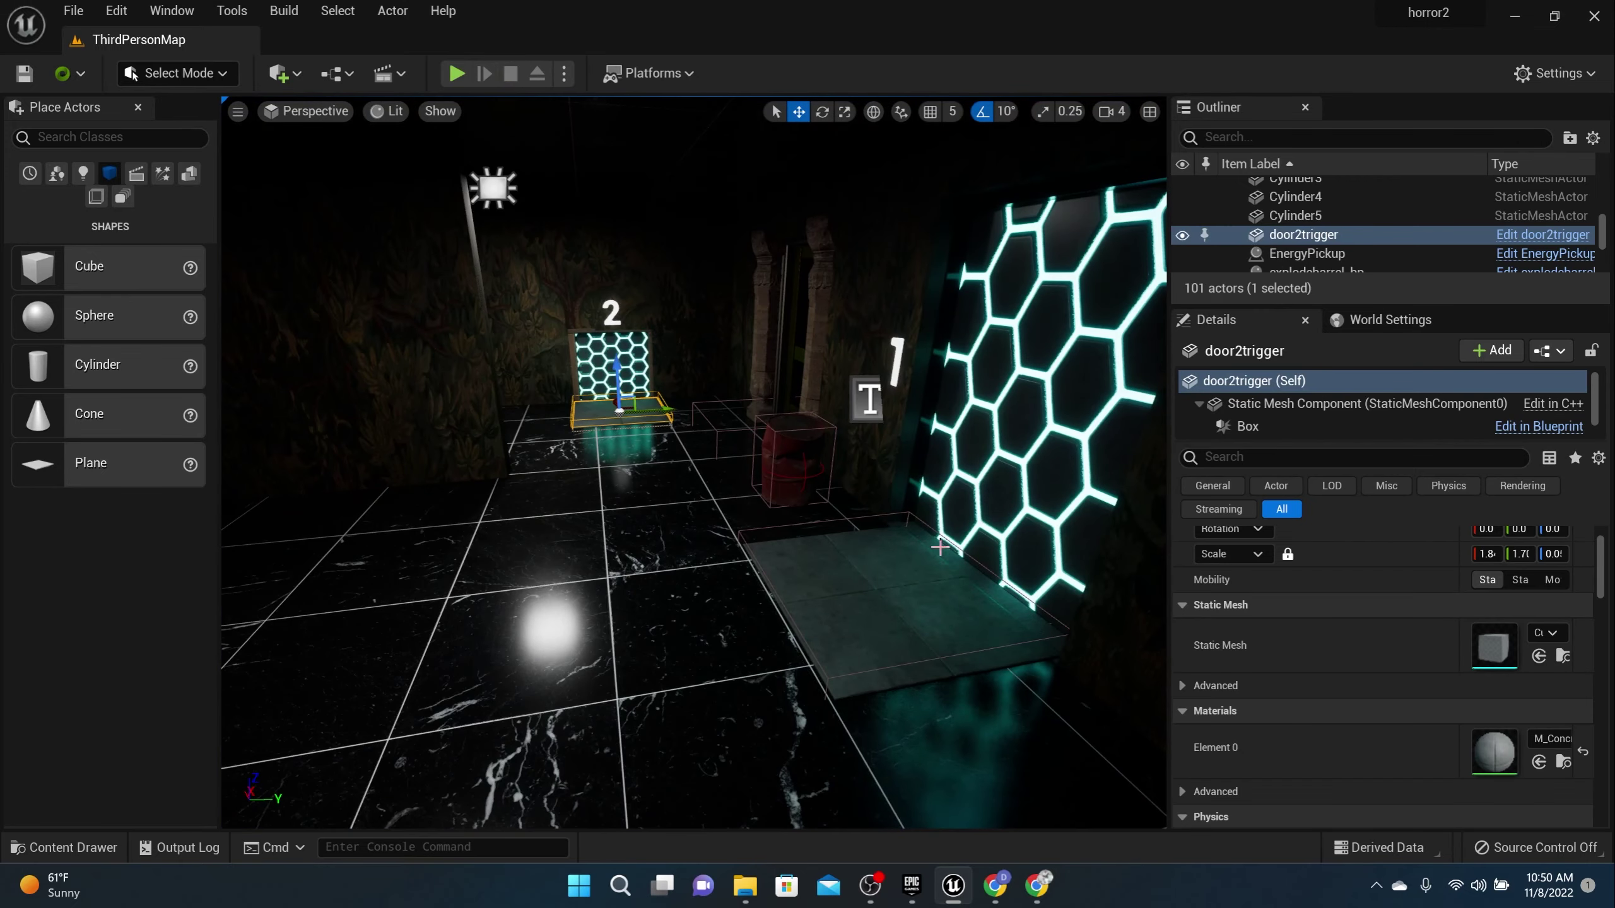
{"action": "left_click", "coordinate": [940, 546]}
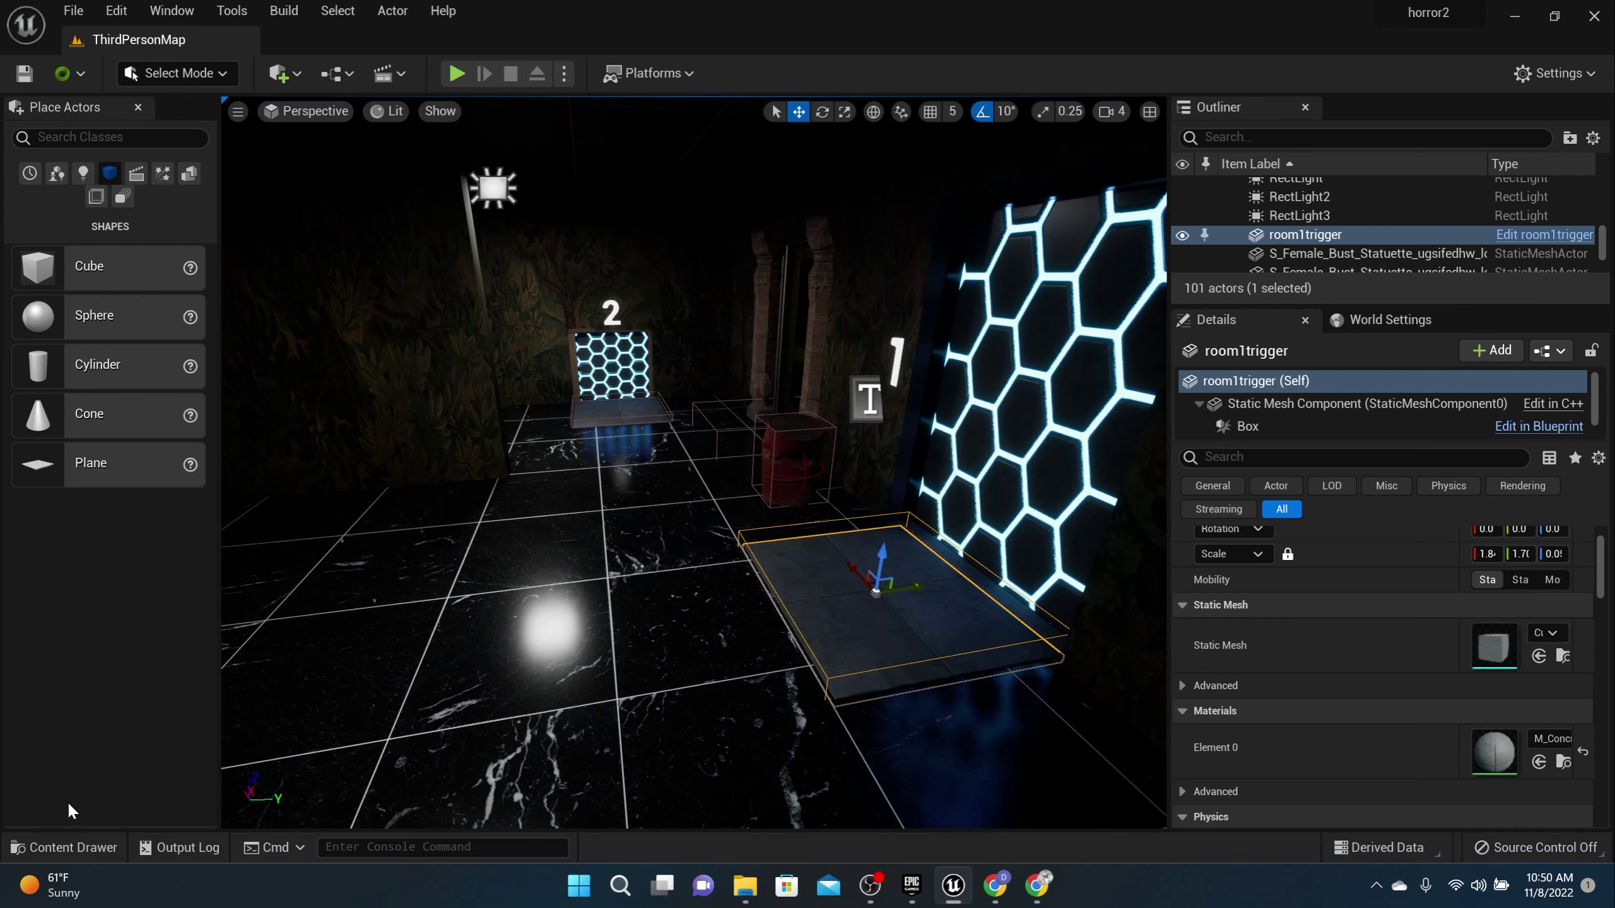
{"action": "left_click", "coordinate": [64, 848]}
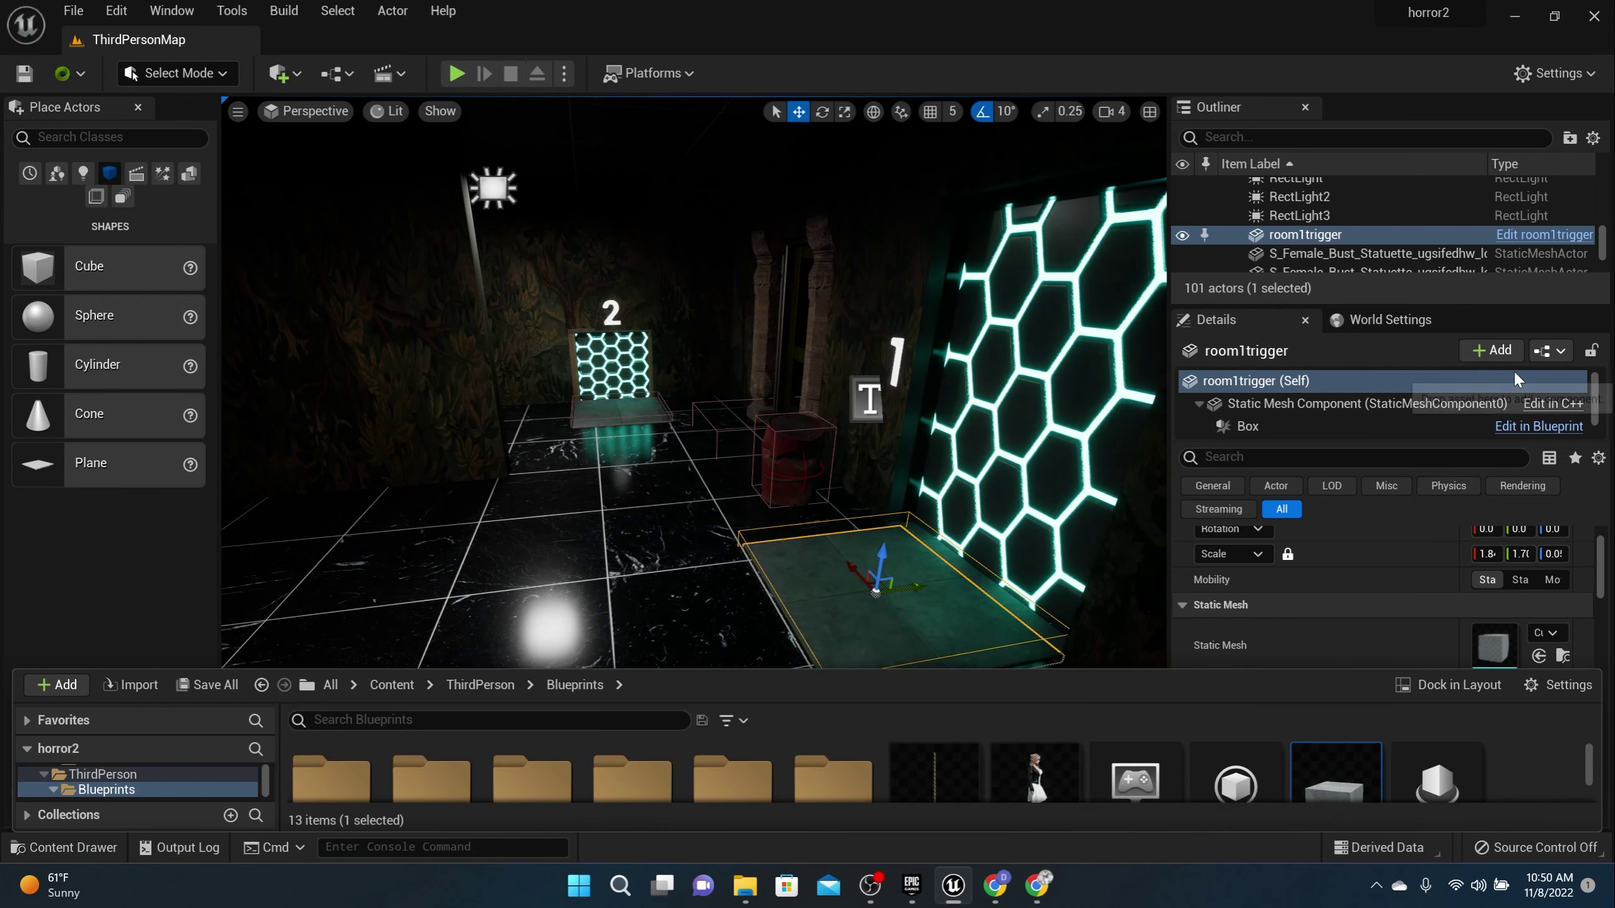
{"action": "left_click", "coordinate": [807, 584]}
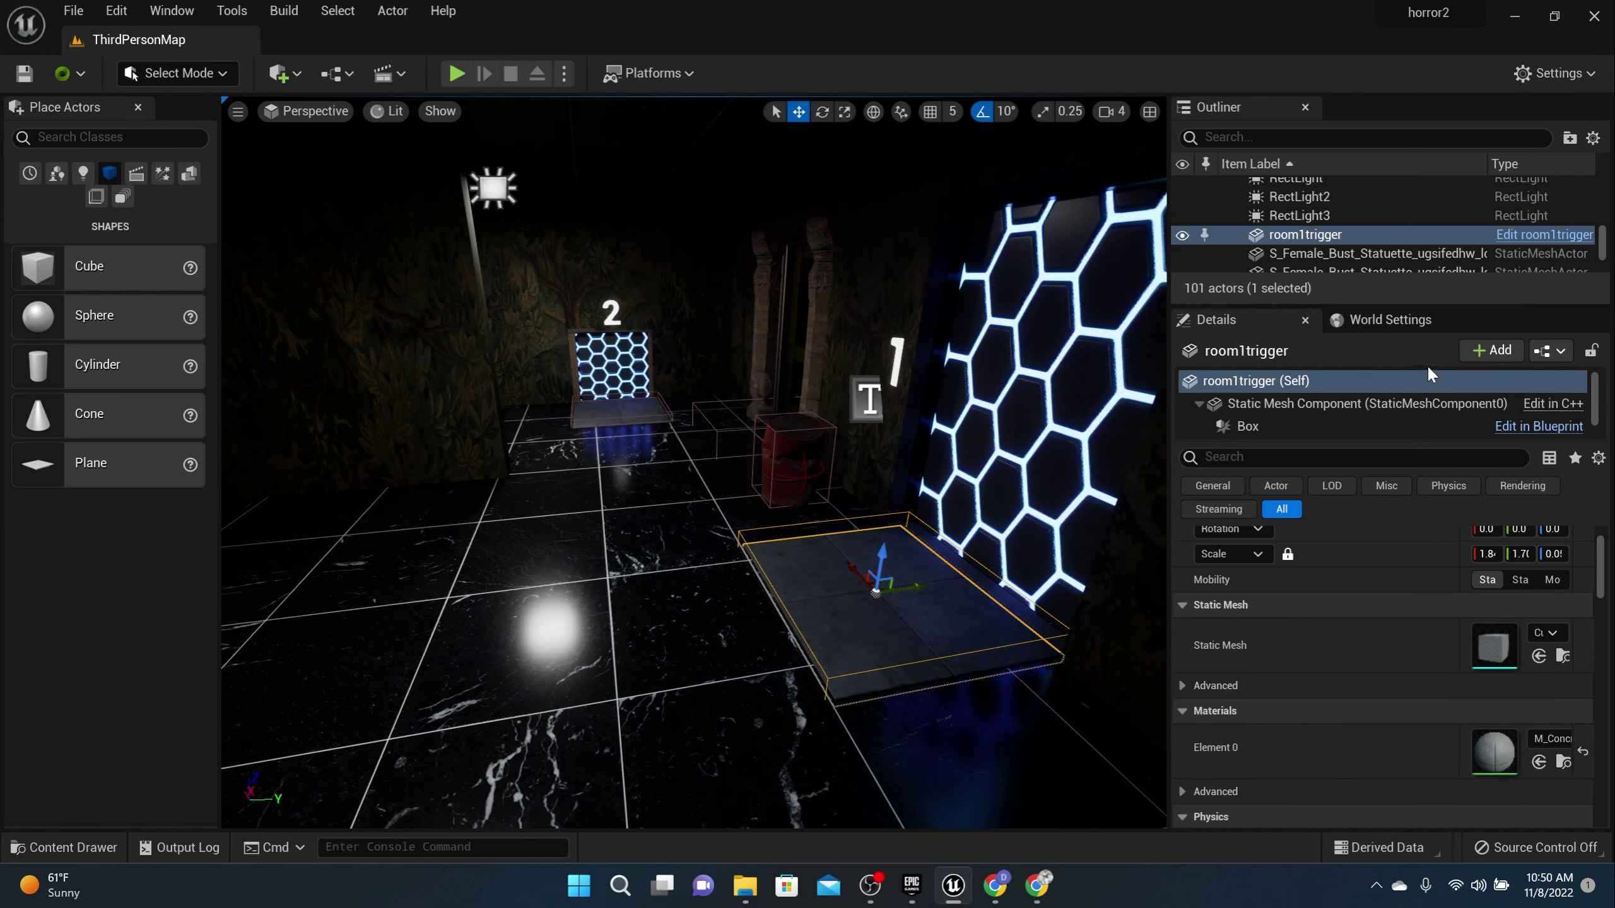
{"action": "left_click", "coordinate": [1550, 352]}
{"action": "left_click", "coordinate": [1392, 397]}
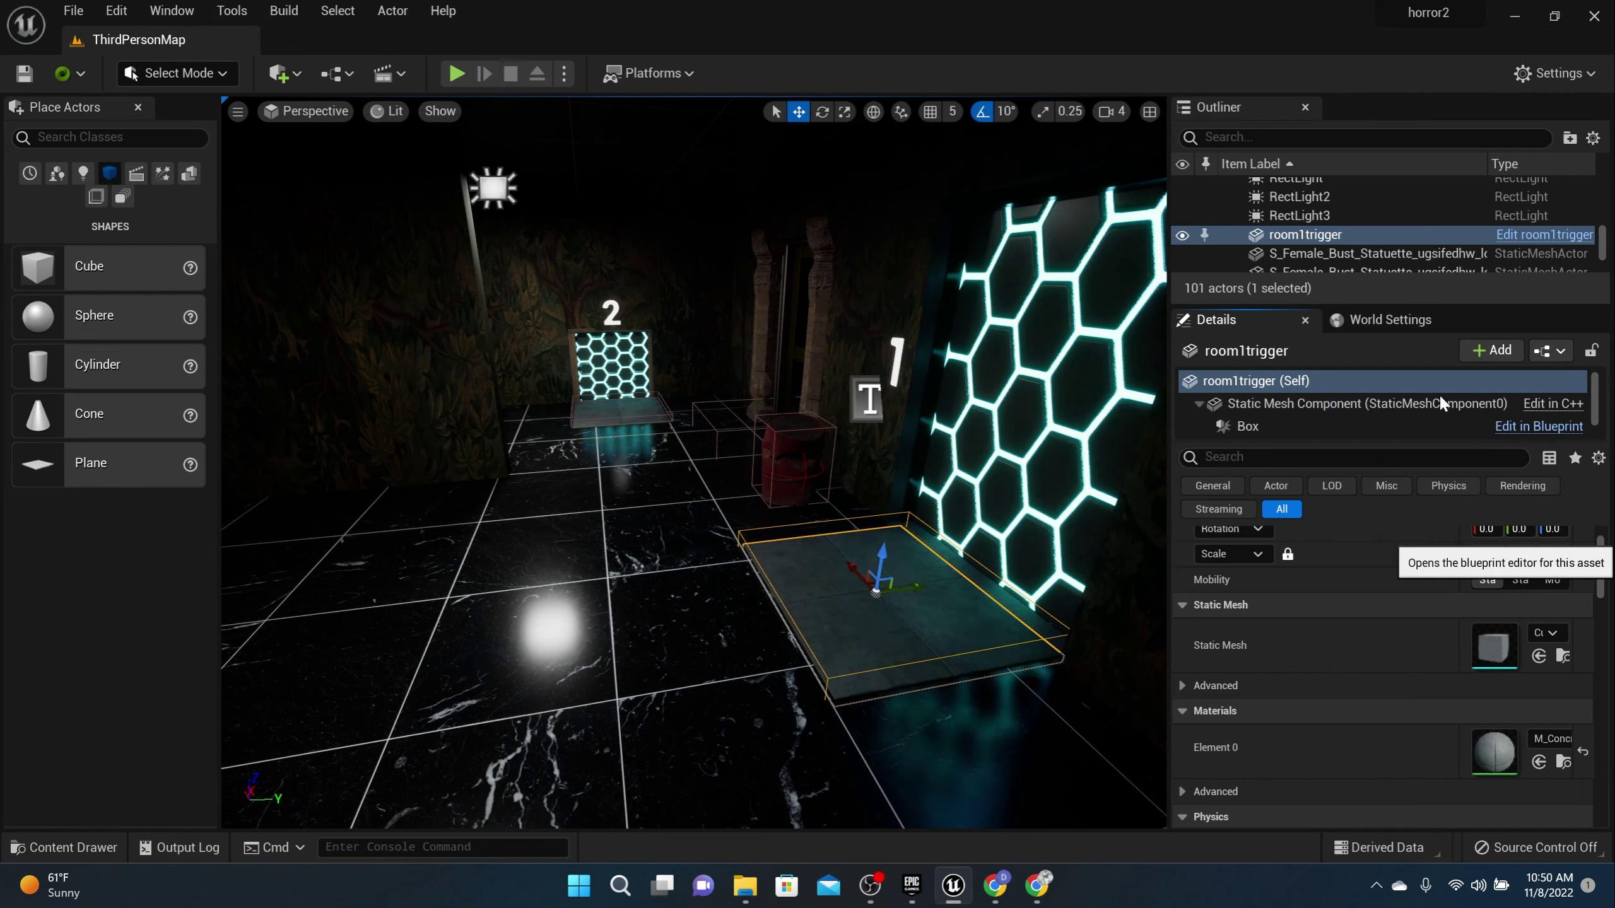
- Add an On Component End Overlap event for the Box component to room1trigger's event graph
{"action": "scroll", "coordinate": [538, 431], "scroll_direction": "up", "scroll_amount": 1}
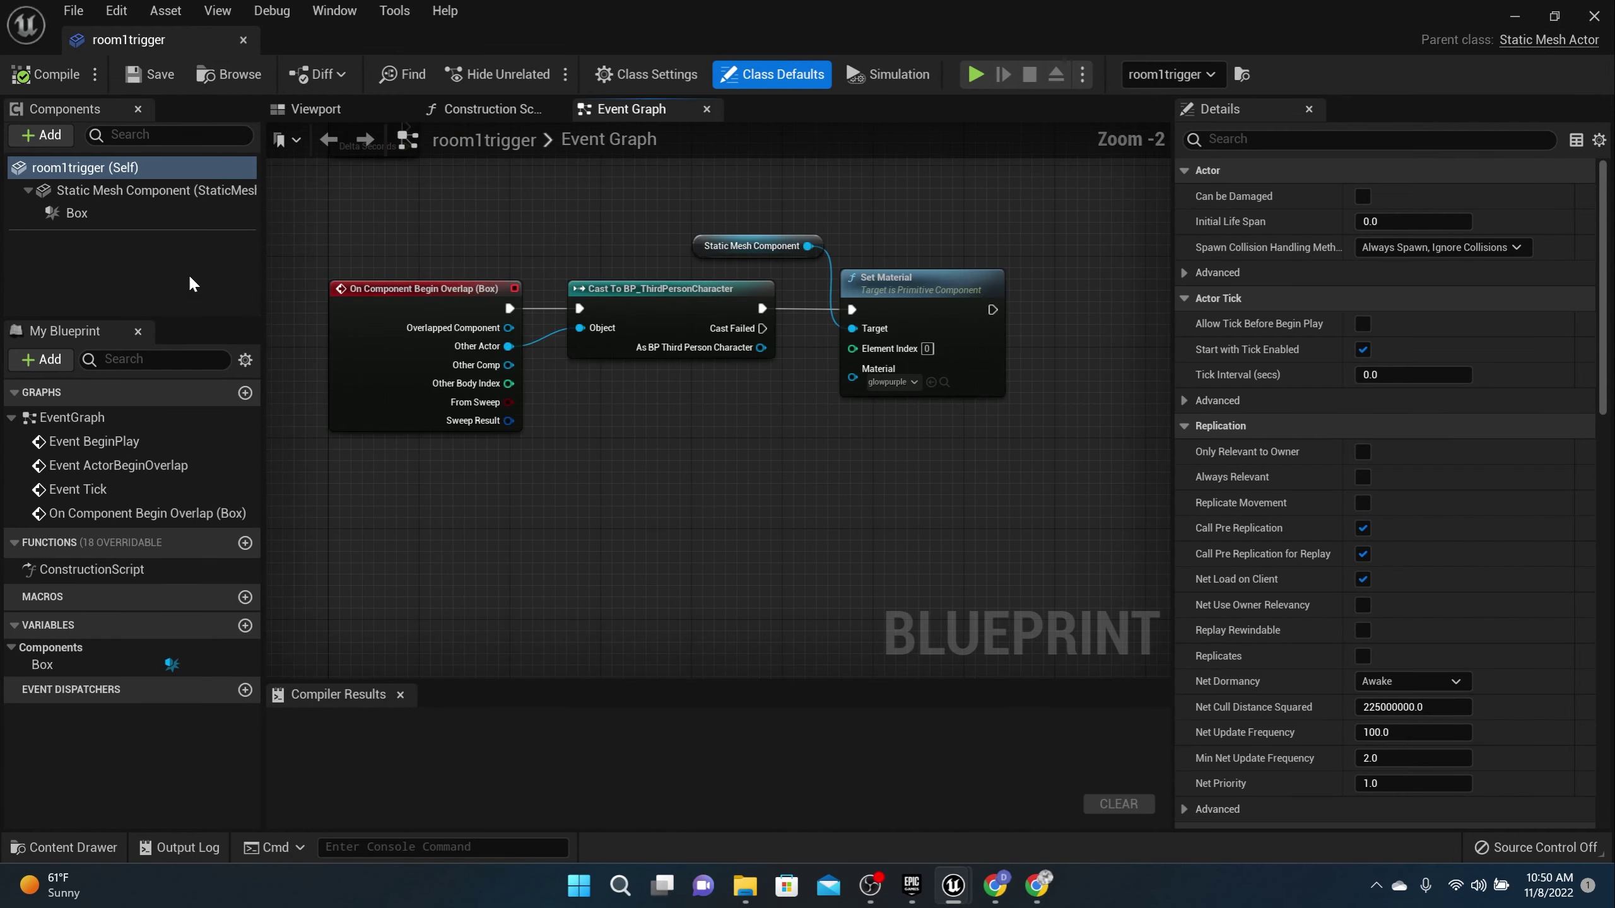
{"action": "left_click", "coordinate": [77, 213]}
{"action": "scroll", "coordinate": [1436, 465], "scroll_direction": "down", "scroll_amount": 10}
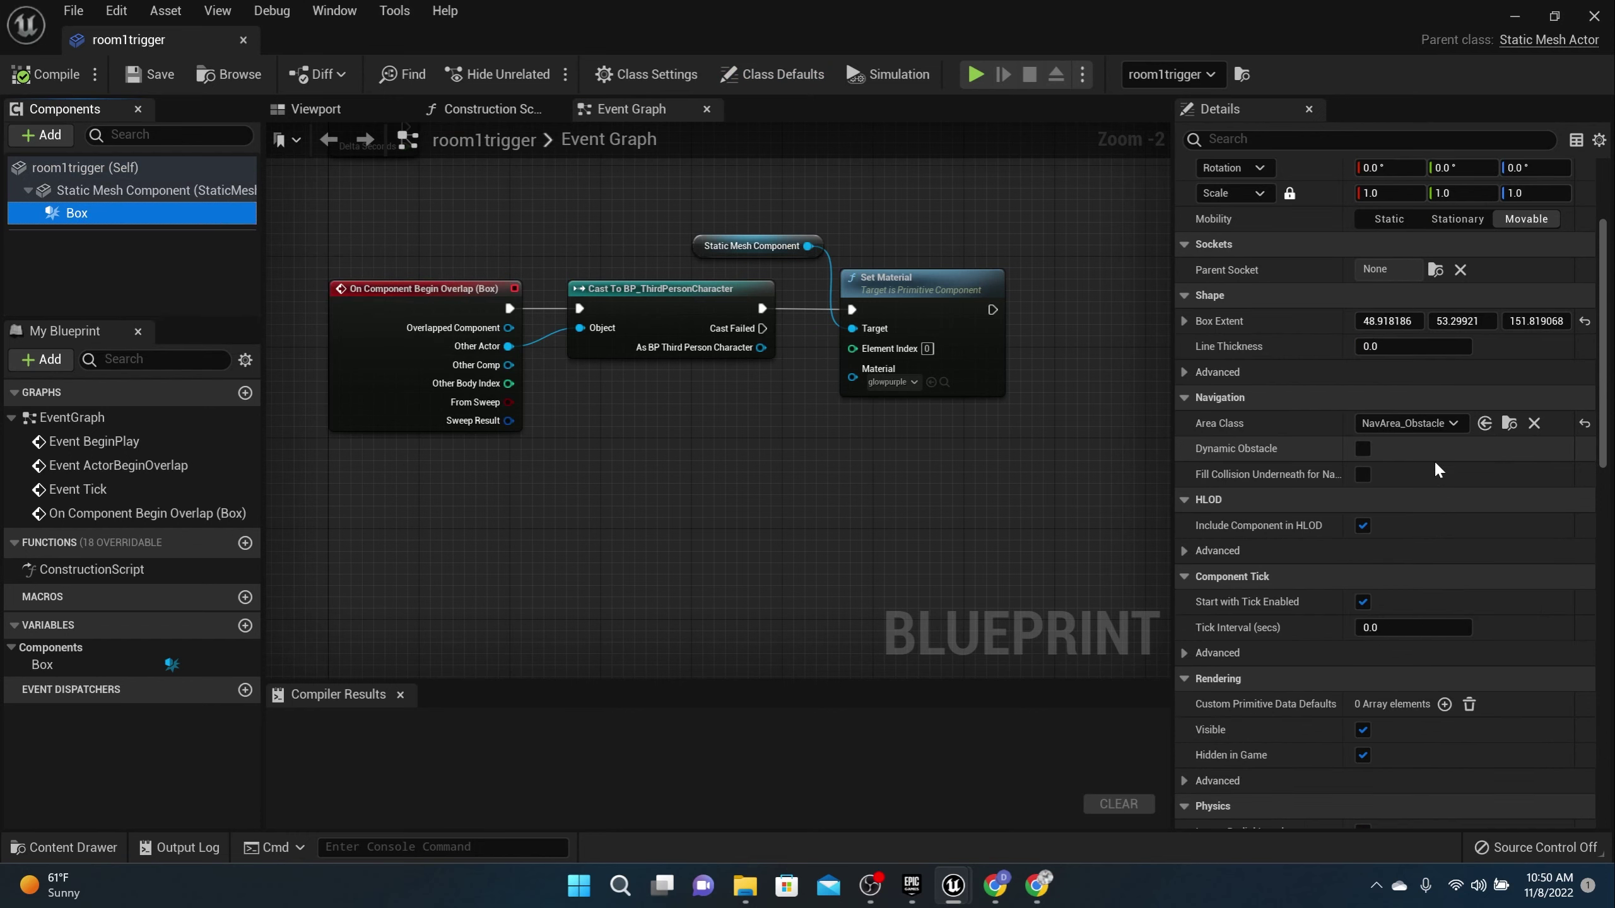
{"action": "scroll", "coordinate": [1436, 469], "scroll_direction": "down", "scroll_amount": 6}
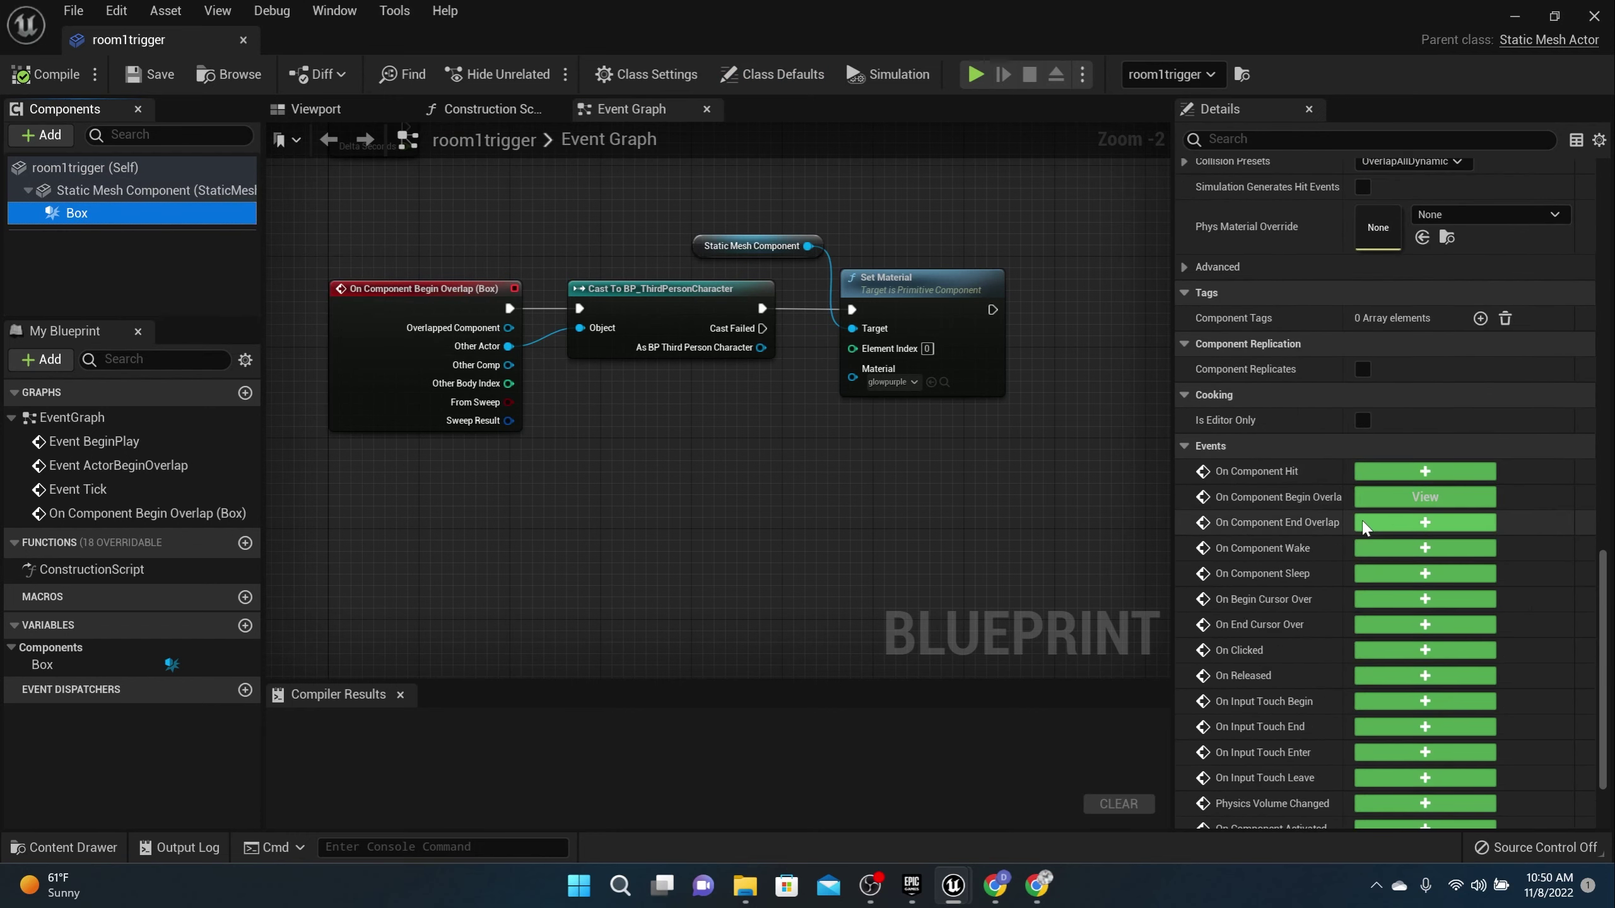
{"action": "left_click", "coordinate": [1422, 523]}
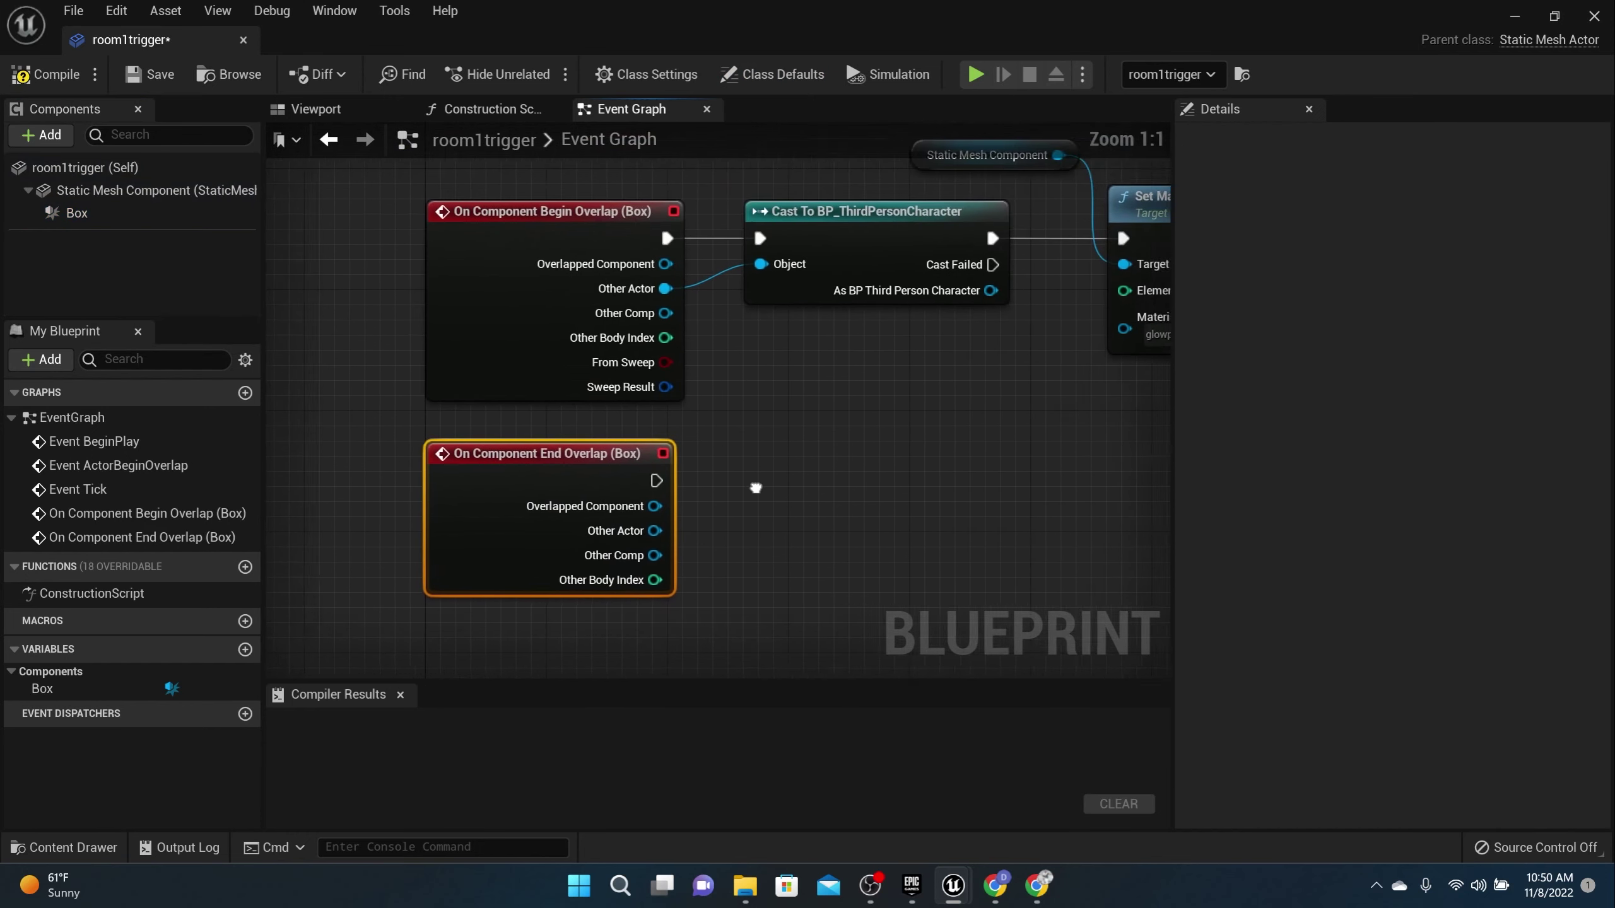
- Duplicate the BP_ThirdPersonCharacter cast node and wire it to the End Overlap event's execution and Other Actor outputs
{"action": "left_click", "coordinate": [707, 275]}
{"action": "key", "text": "ctrl+c"}
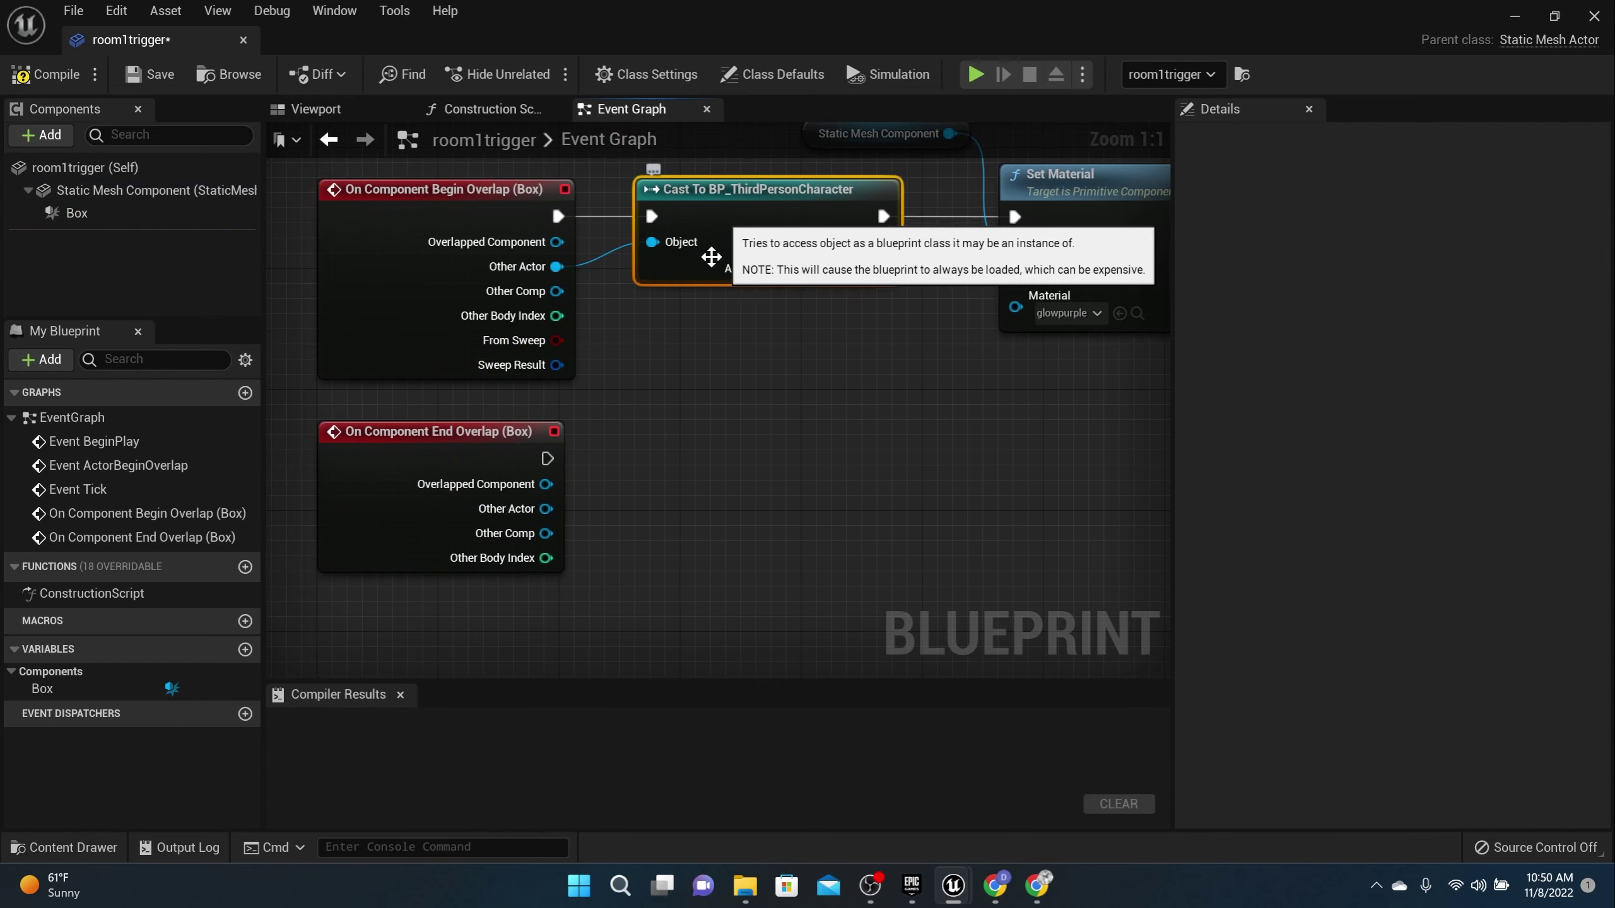
{"action": "key", "text": "ctrl+v"}
{"action": "left_click_drag", "start_coordinate": [750, 406], "coordinate": [720, 437]}
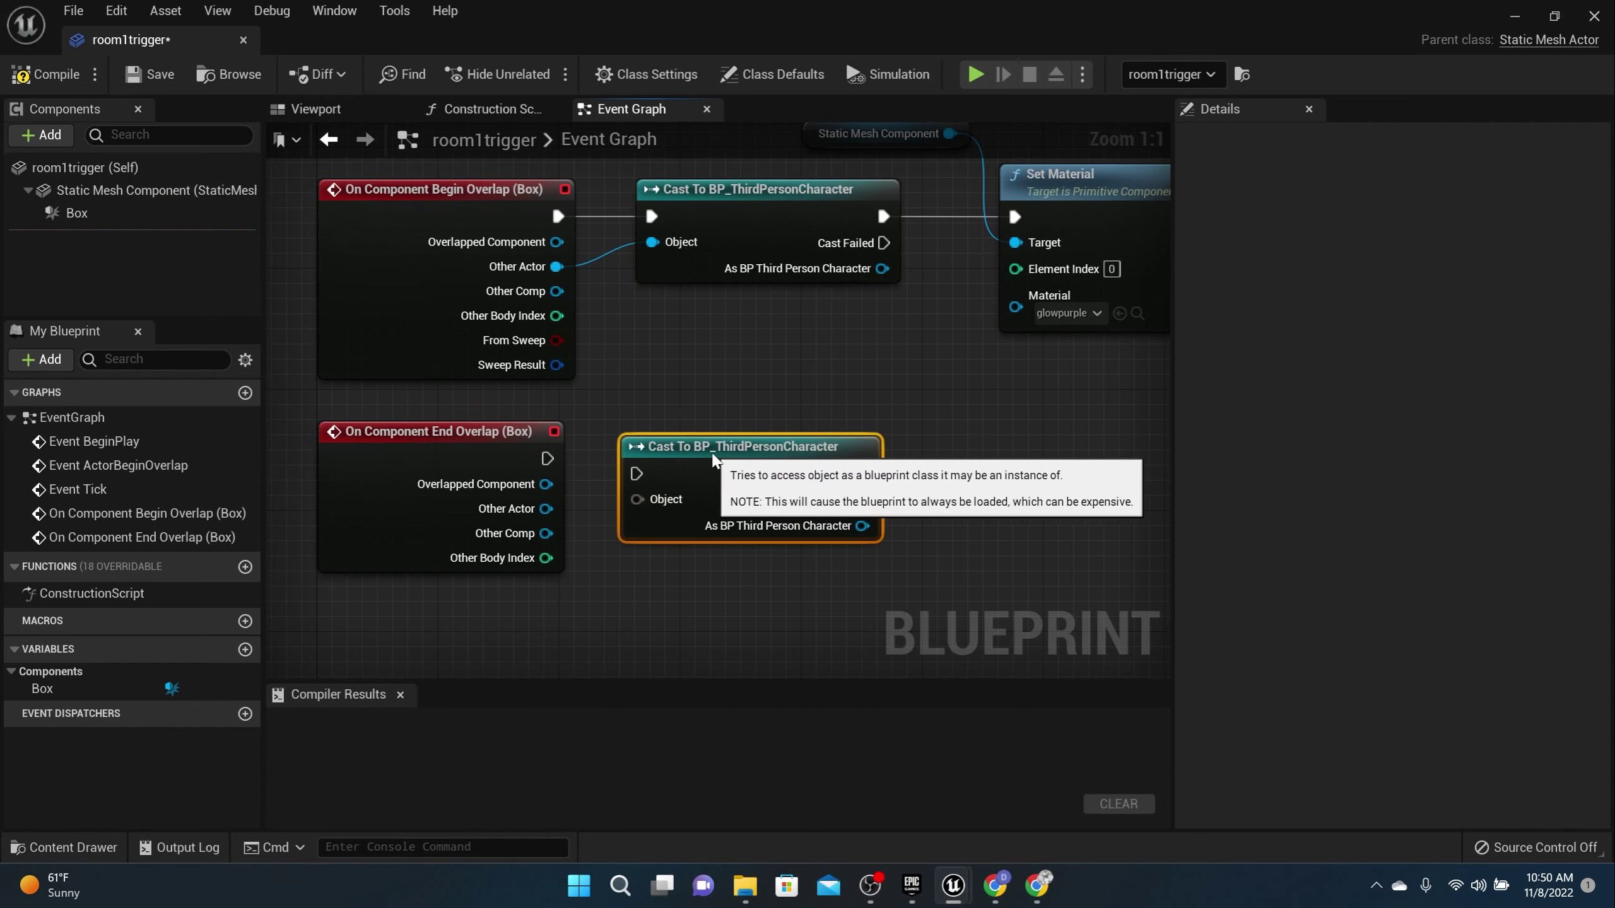
{"action": "left_click_drag", "start_coordinate": [547, 458], "coordinate": [540, 506]}
- Duplicate the Static Mesh Component and Set Material nodes beside the End Overlap cast and connect the cast to the copied Set Material
{"action": "right_click_drag", "start_coordinate": [859, 346], "coordinate": [681, 412]}
{"action": "left_click_drag", "start_coordinate": [1001, 472], "coordinate": [762, 200]}
{"action": "key", "text": "ctrl+c"}
{"action": "key", "text": "ctrl+v"}
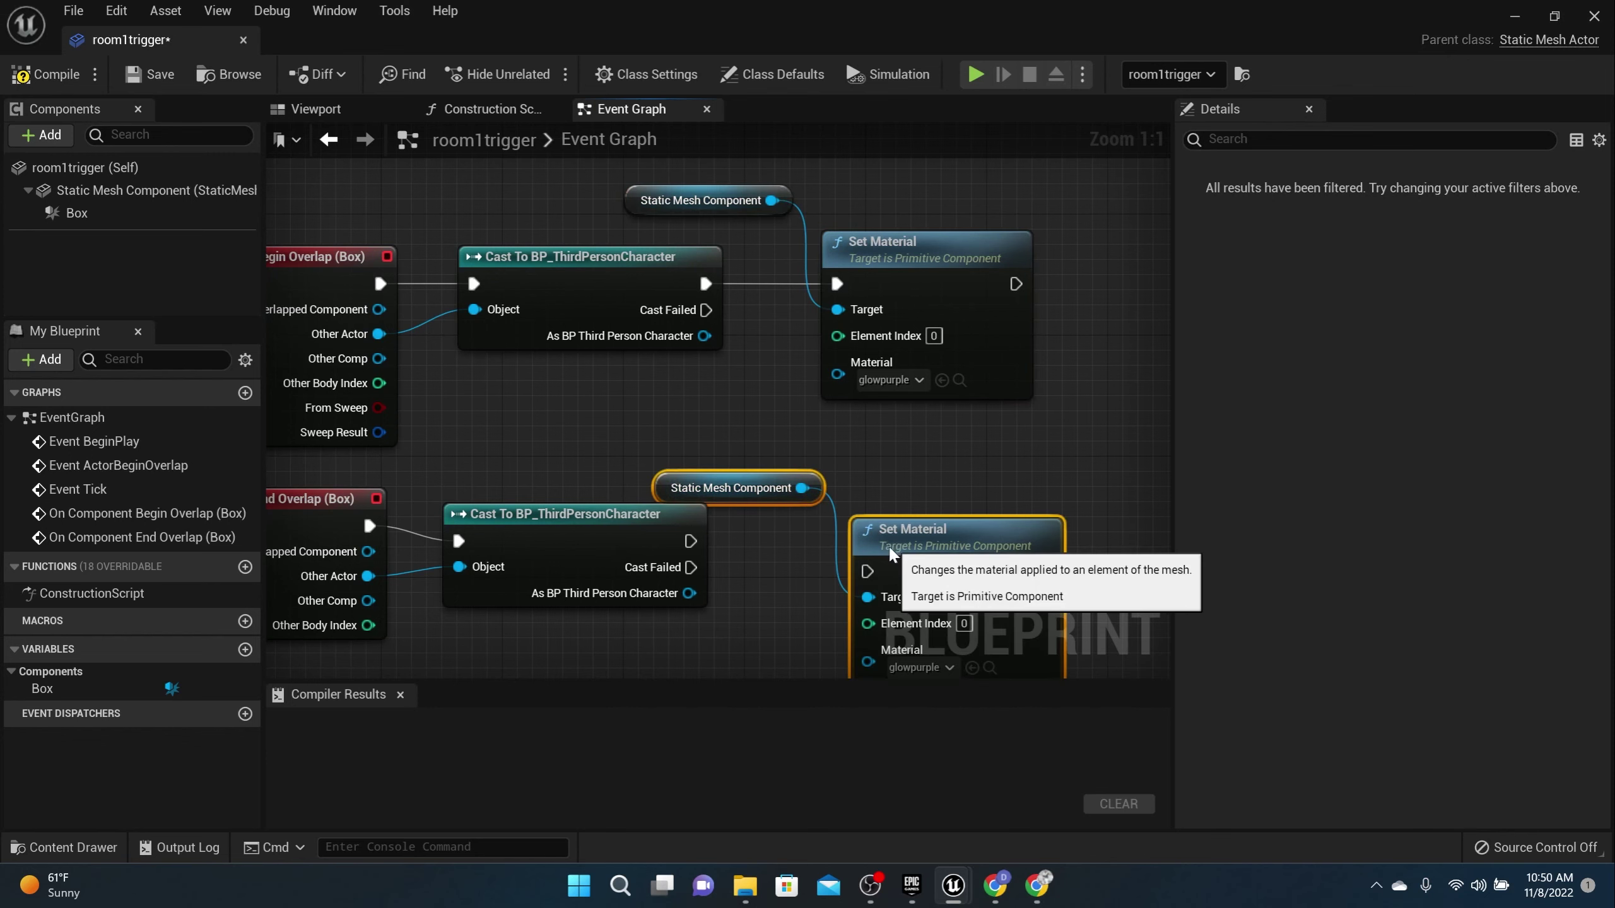
{"action": "left_click_drag", "start_coordinate": [888, 545], "coordinate": [812, 505]}
{"action": "left_click_drag", "start_coordinate": [692, 539], "coordinate": [792, 525]}
- Set the End Overlap branch's Set Material node to the M_Concrete tile material, searching the materials for conc
{"action": "right_click_drag", "start_coordinate": [876, 623], "coordinate": [833, 523]}
{"action": "left_click", "coordinate": [830, 522]}
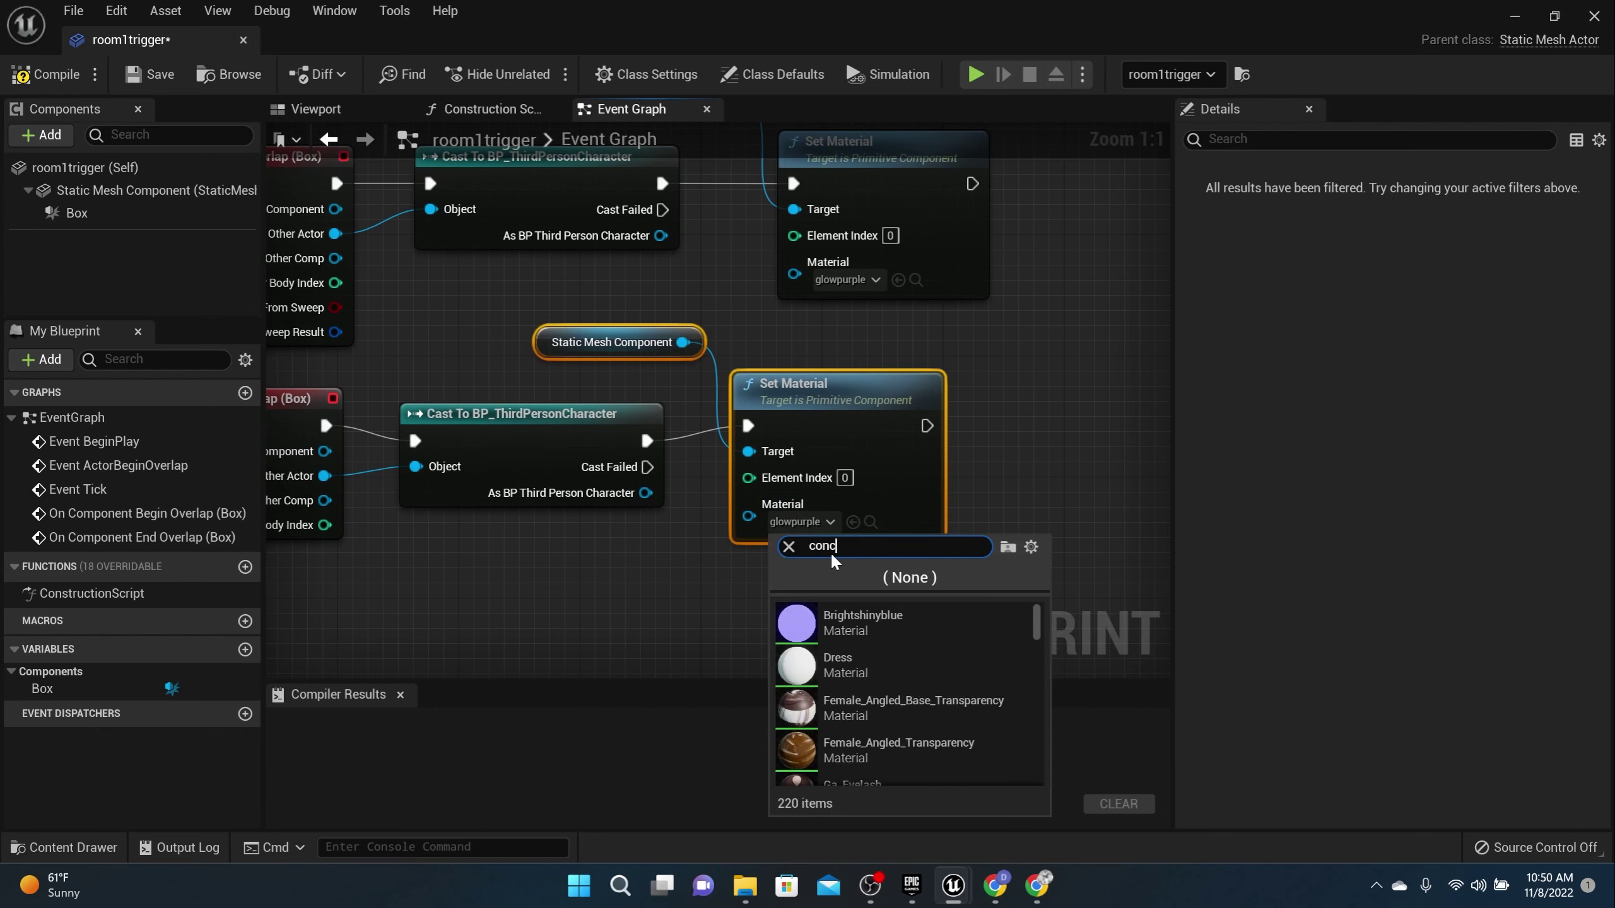
{"action": "left_click", "coordinate": [863, 746]}
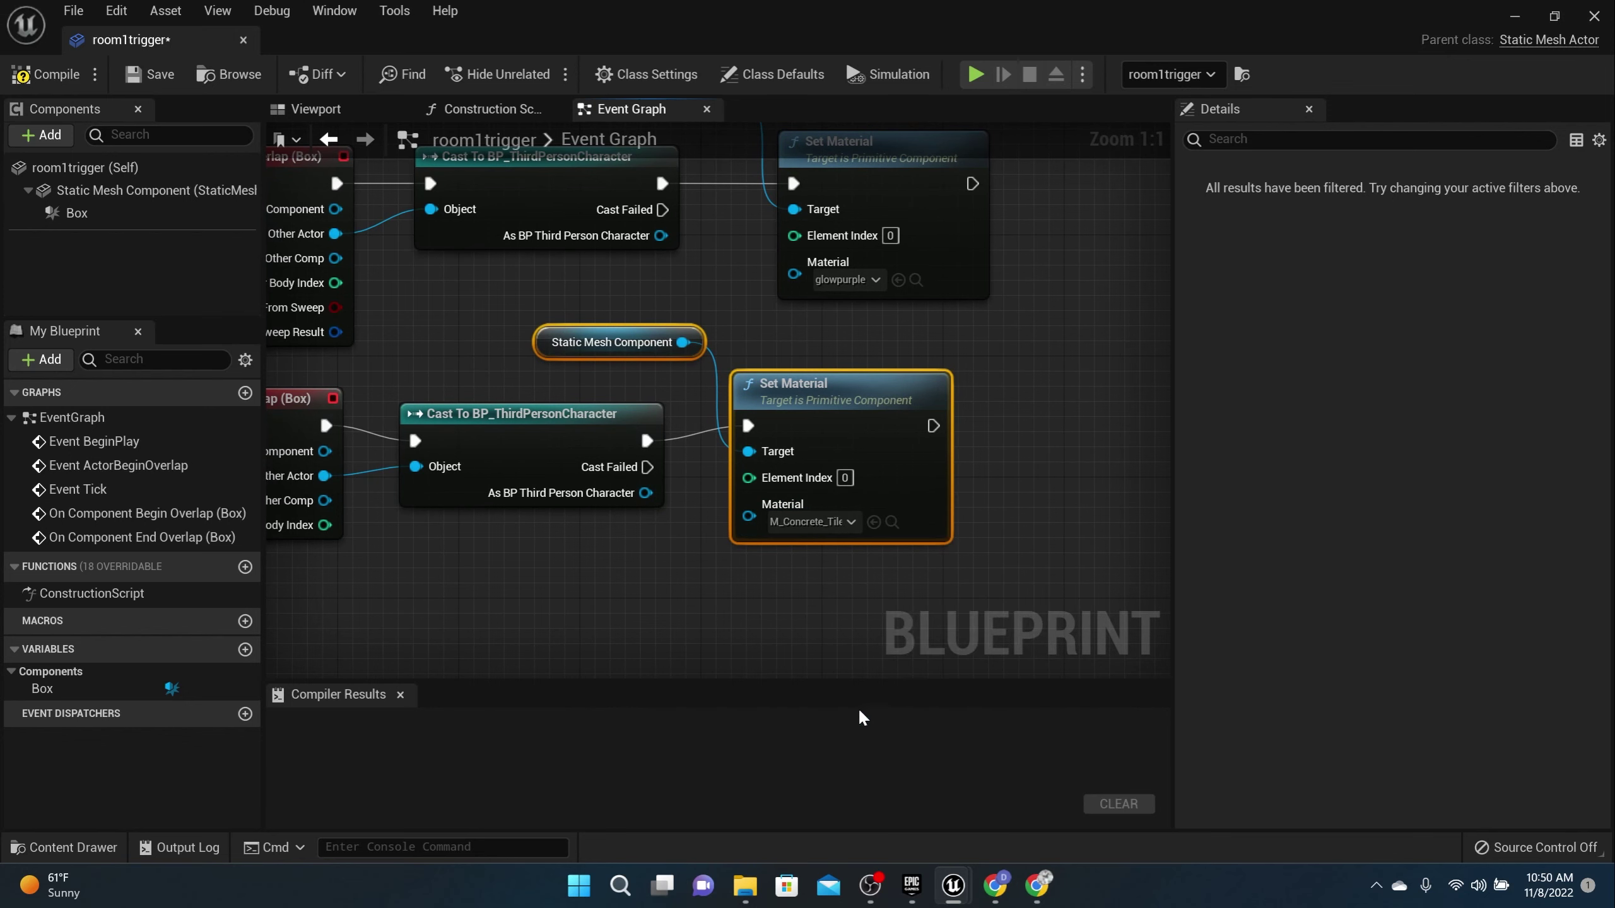
- Compile the room1trigger blueprint with its End Overlap branch and close its editor
{"action": "right_click_drag", "start_coordinate": [813, 636], "coordinate": [998, 624]}
{"action": "left_click", "coordinate": [55, 76]}
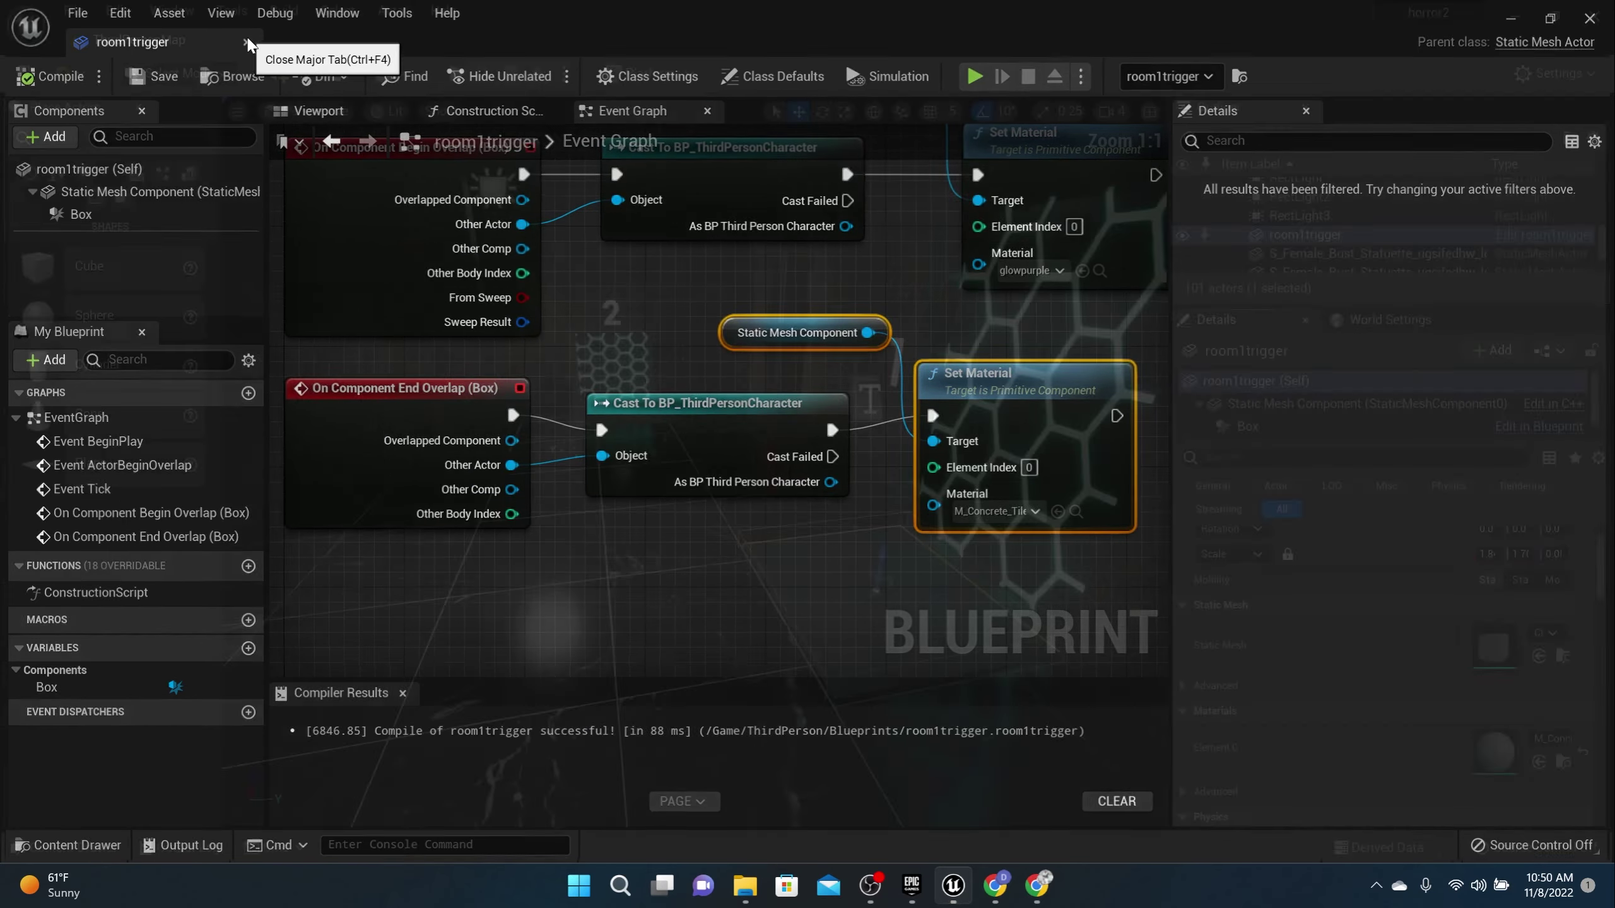
{"action": "left_click", "coordinate": [245, 41]}
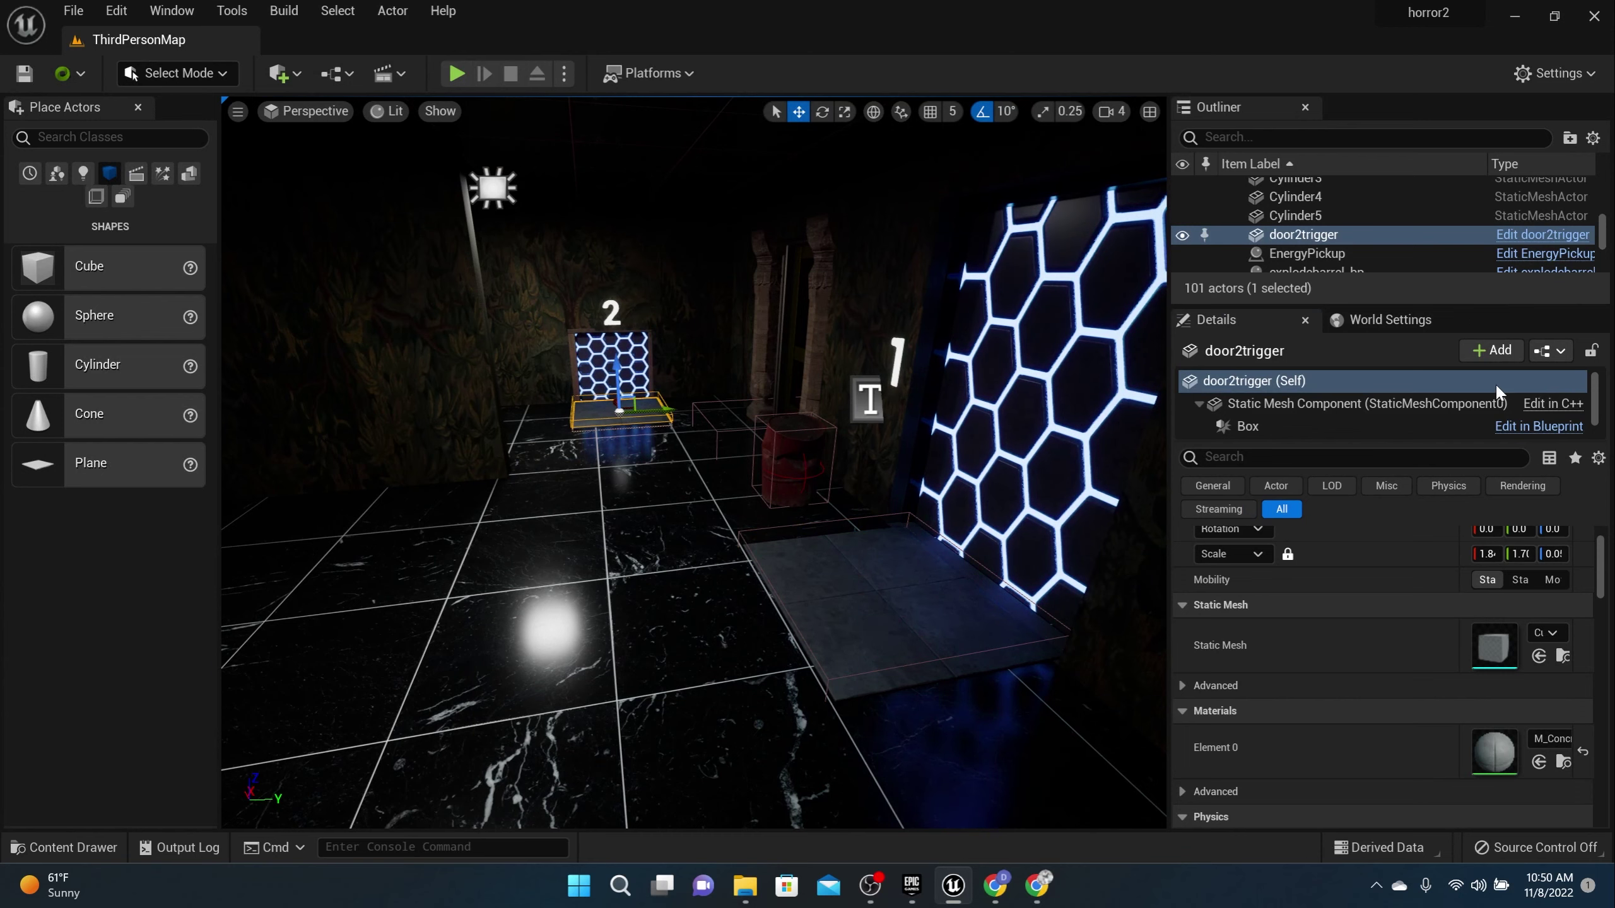
- In door2trigger's event graph, duplicate the character cast, Static Mesh Component and Set Material nodes below the Begin Overlap chain
{"action": "left_click", "coordinate": [1549, 352]}
{"action": "left_click", "coordinate": [1479, 391]}
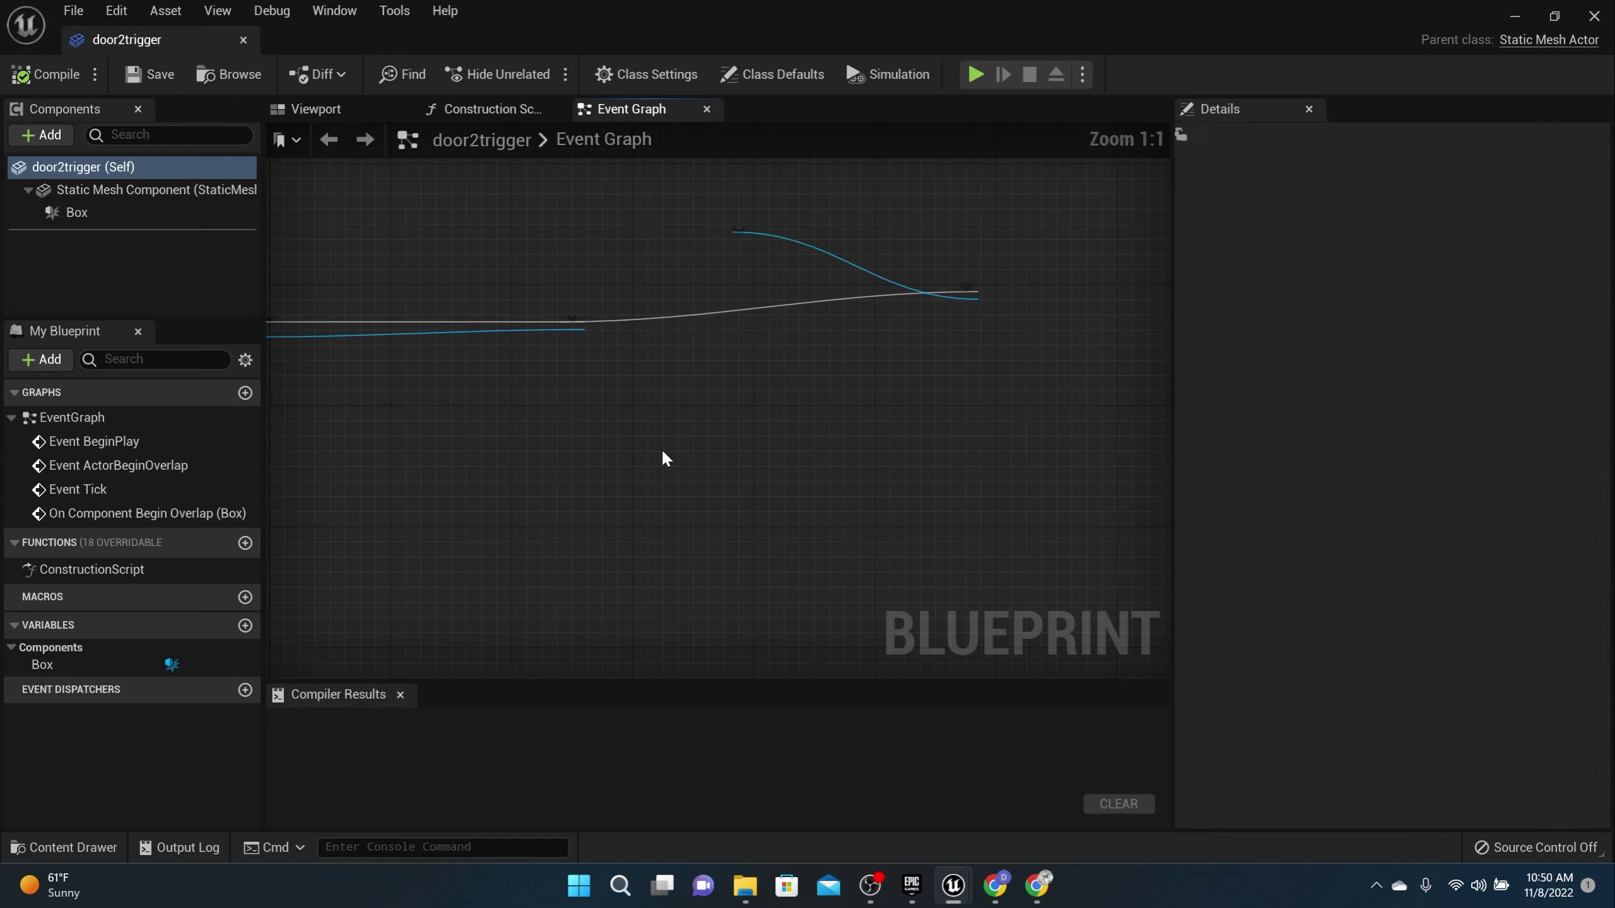
{"action": "scroll", "coordinate": [799, 487], "scroll_direction": "down", "scroll_amount": 3}
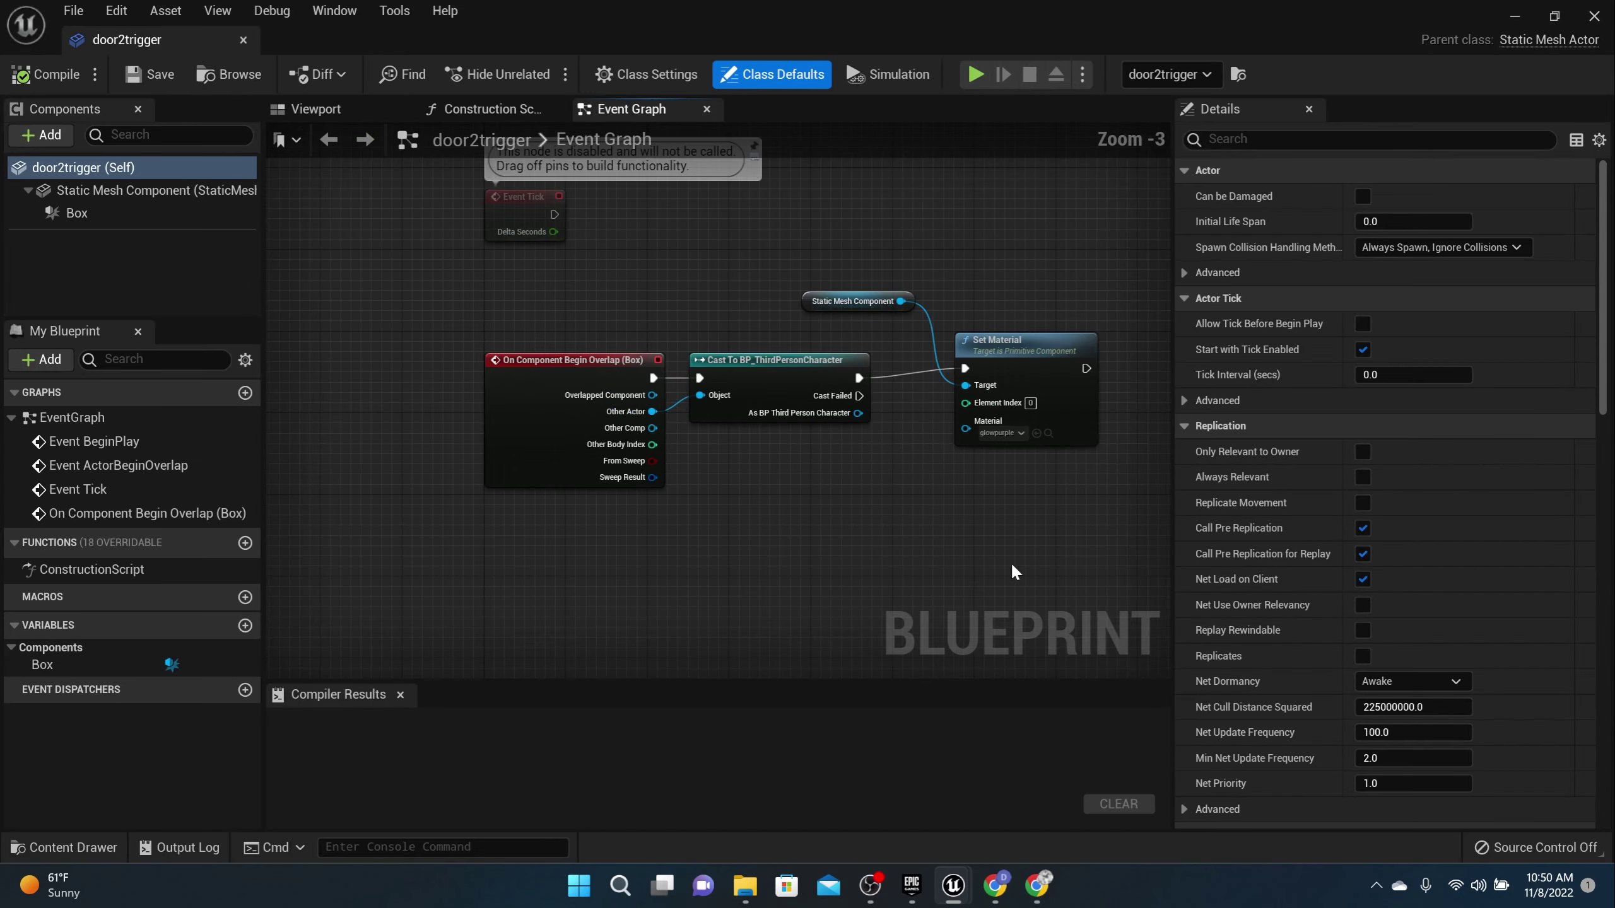
{"action": "left_click_drag", "start_coordinate": [925, 565], "coordinate": [619, 285]}
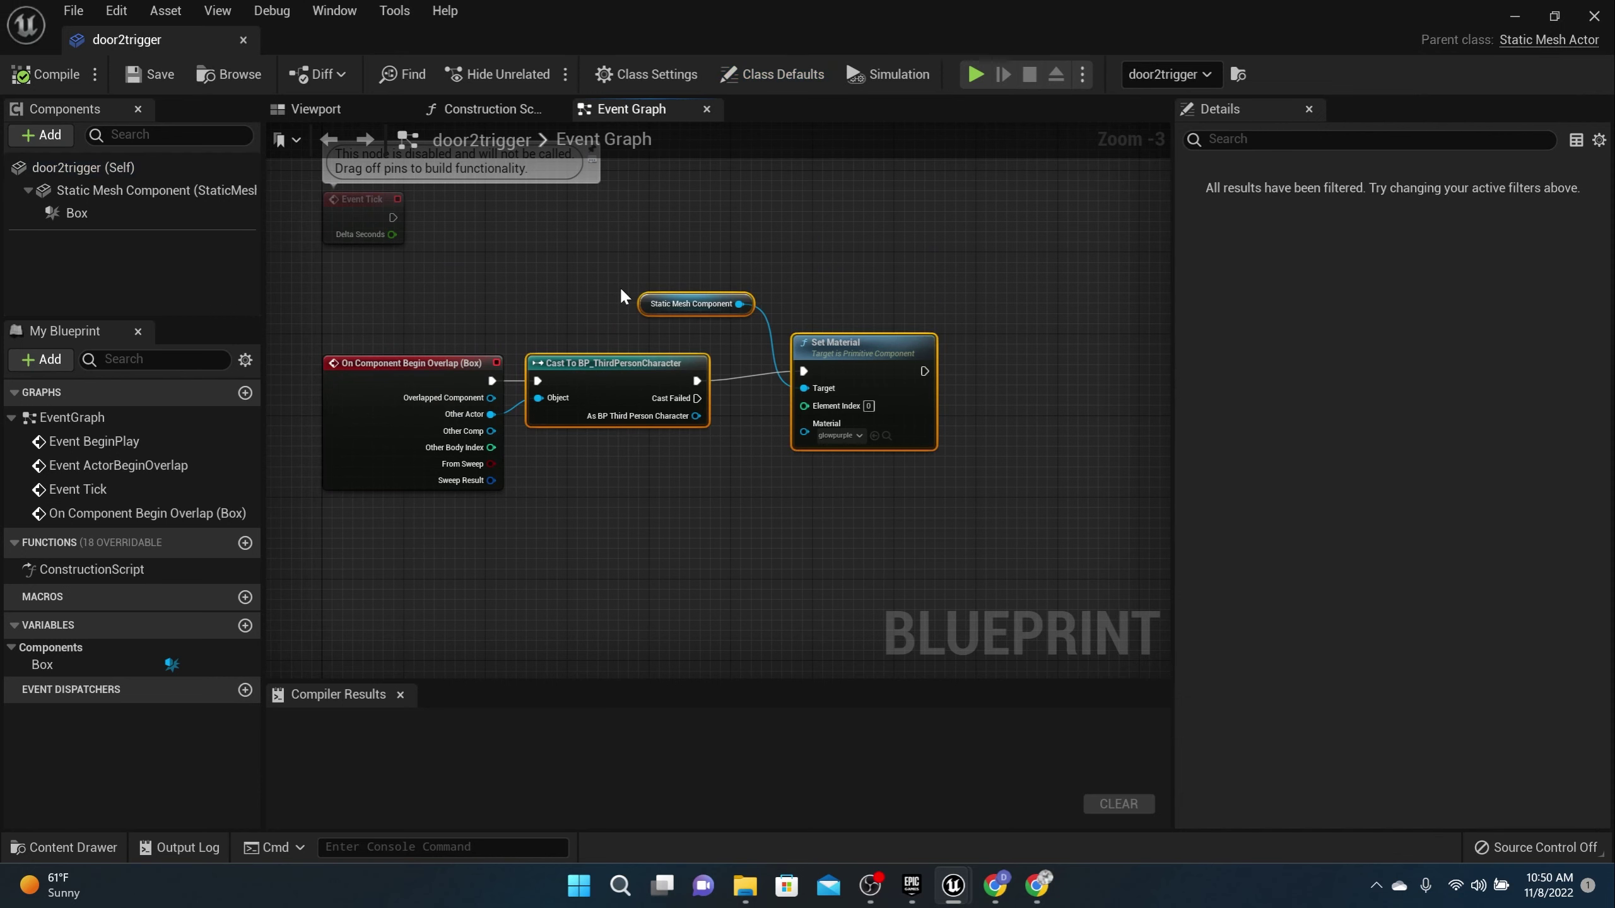
{"action": "key", "text": "ctrl+c"}
{"action": "key", "text": "ctrl+v"}
{"action": "right_click_drag", "start_coordinate": [610, 537], "coordinate": [605, 378]}
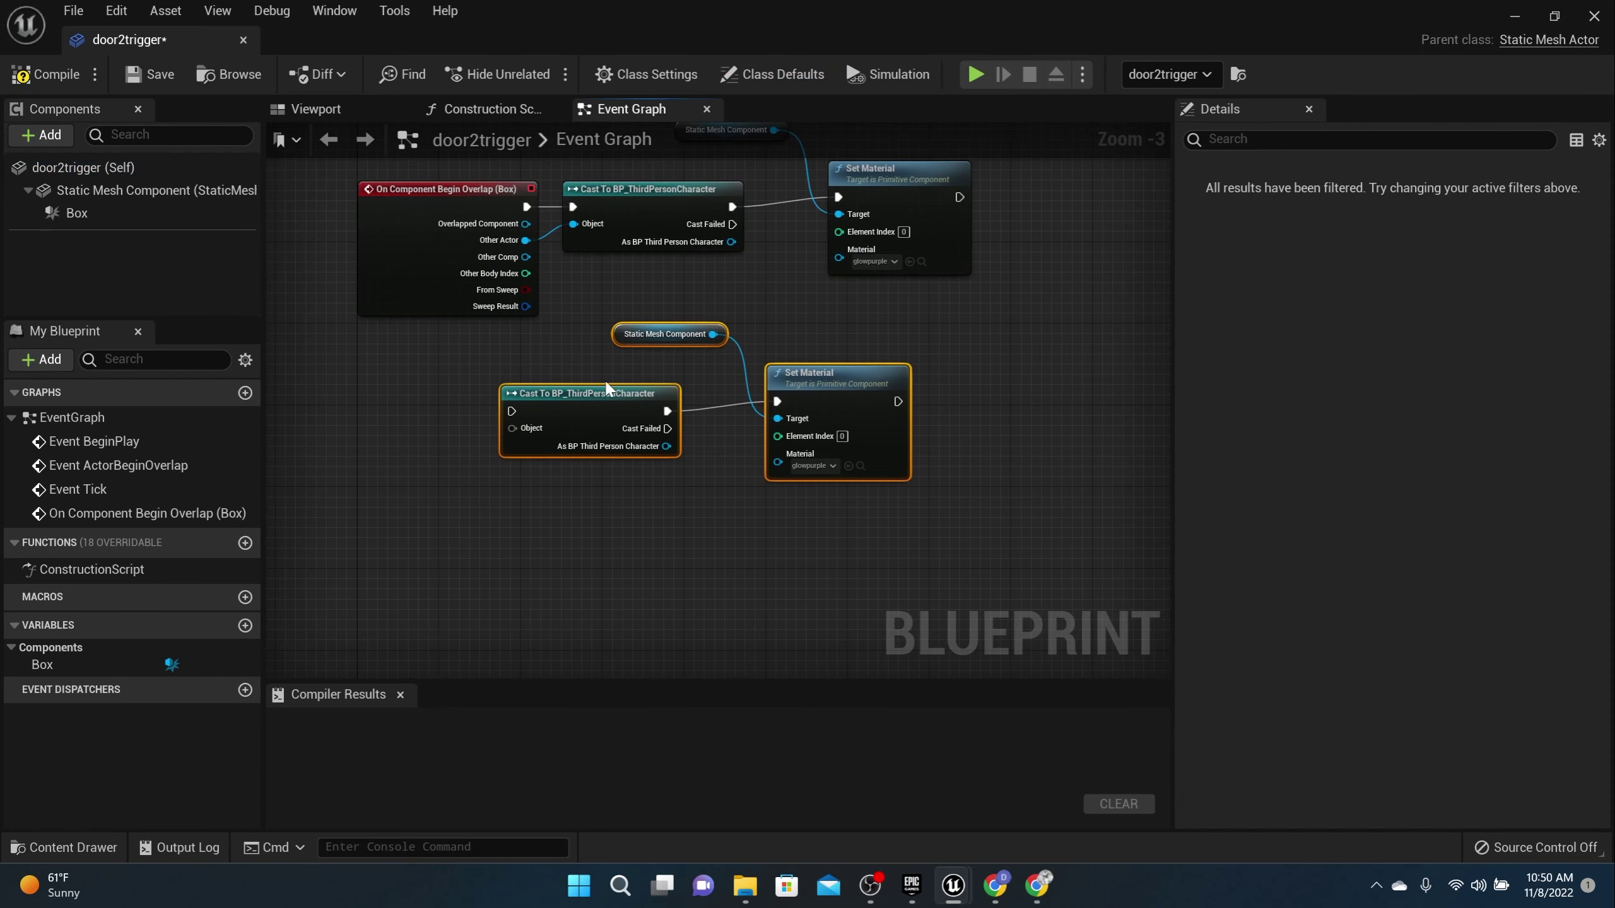
{"action": "left_click_drag", "start_coordinate": [598, 386], "coordinate": [657, 439]}
- Add an On Component End Overlap event for door2trigger's Box and wire its execution and Other Actor outputs to the duplicated cast
{"action": "left_click", "coordinate": [76, 212]}
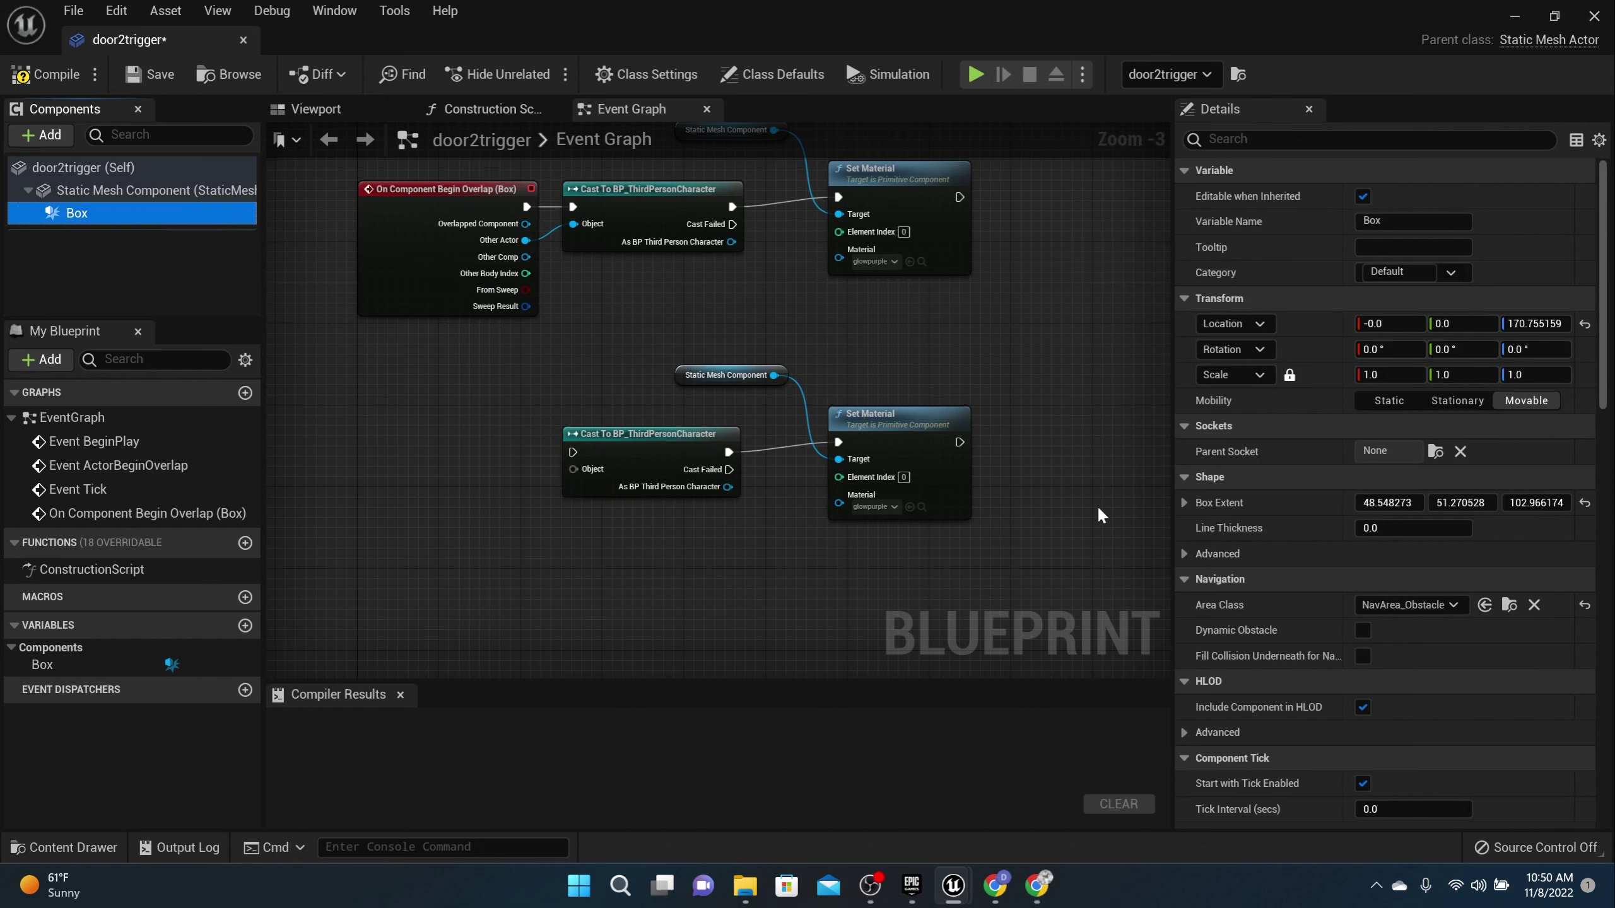
{"action": "scroll", "coordinate": [1392, 587], "scroll_direction": "down", "scroll_amount": 10}
{"action": "scroll", "coordinate": [1392, 587], "scroll_direction": "down", "scroll_amount": 10}
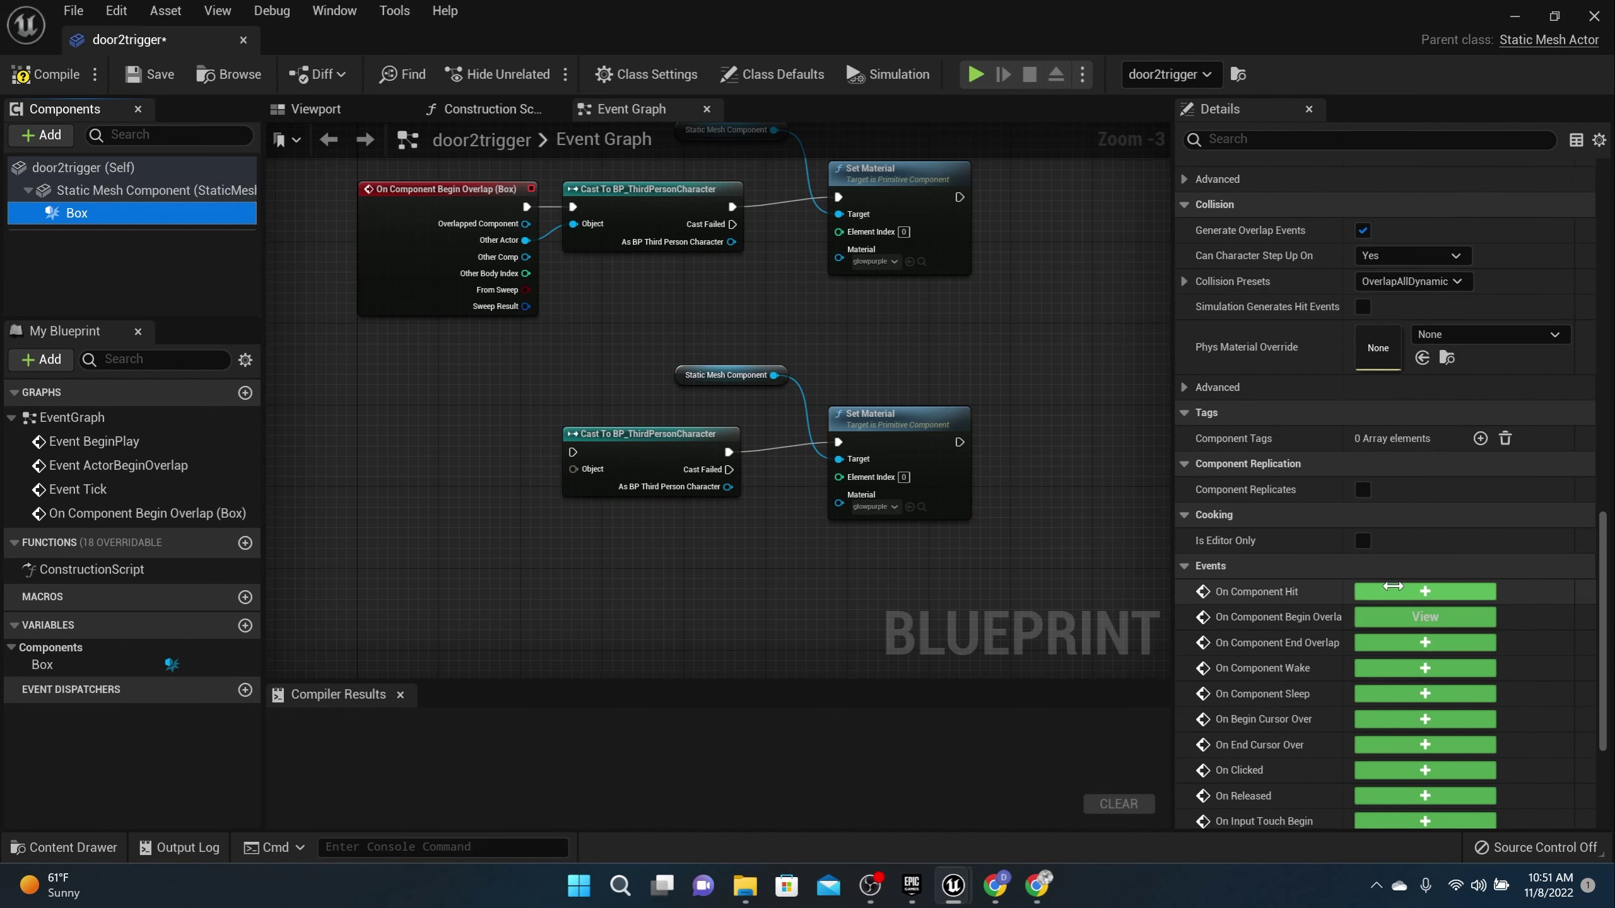
{"action": "left_click", "coordinate": [1425, 643]}
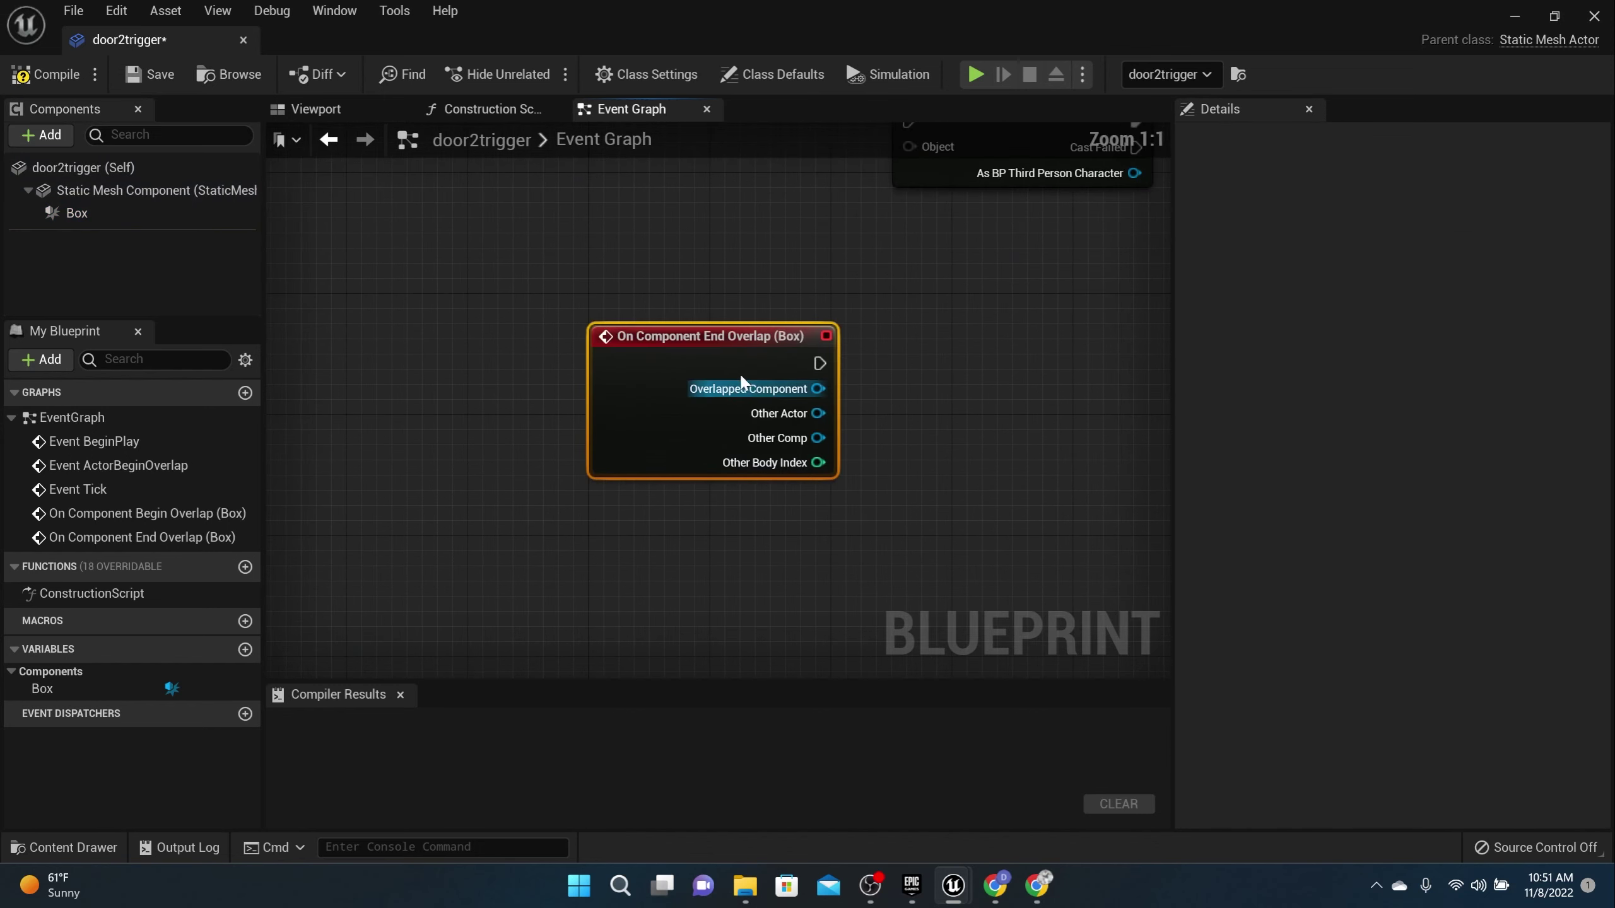
{"action": "left_click_drag", "start_coordinate": [774, 251], "coordinate": [888, 263]}
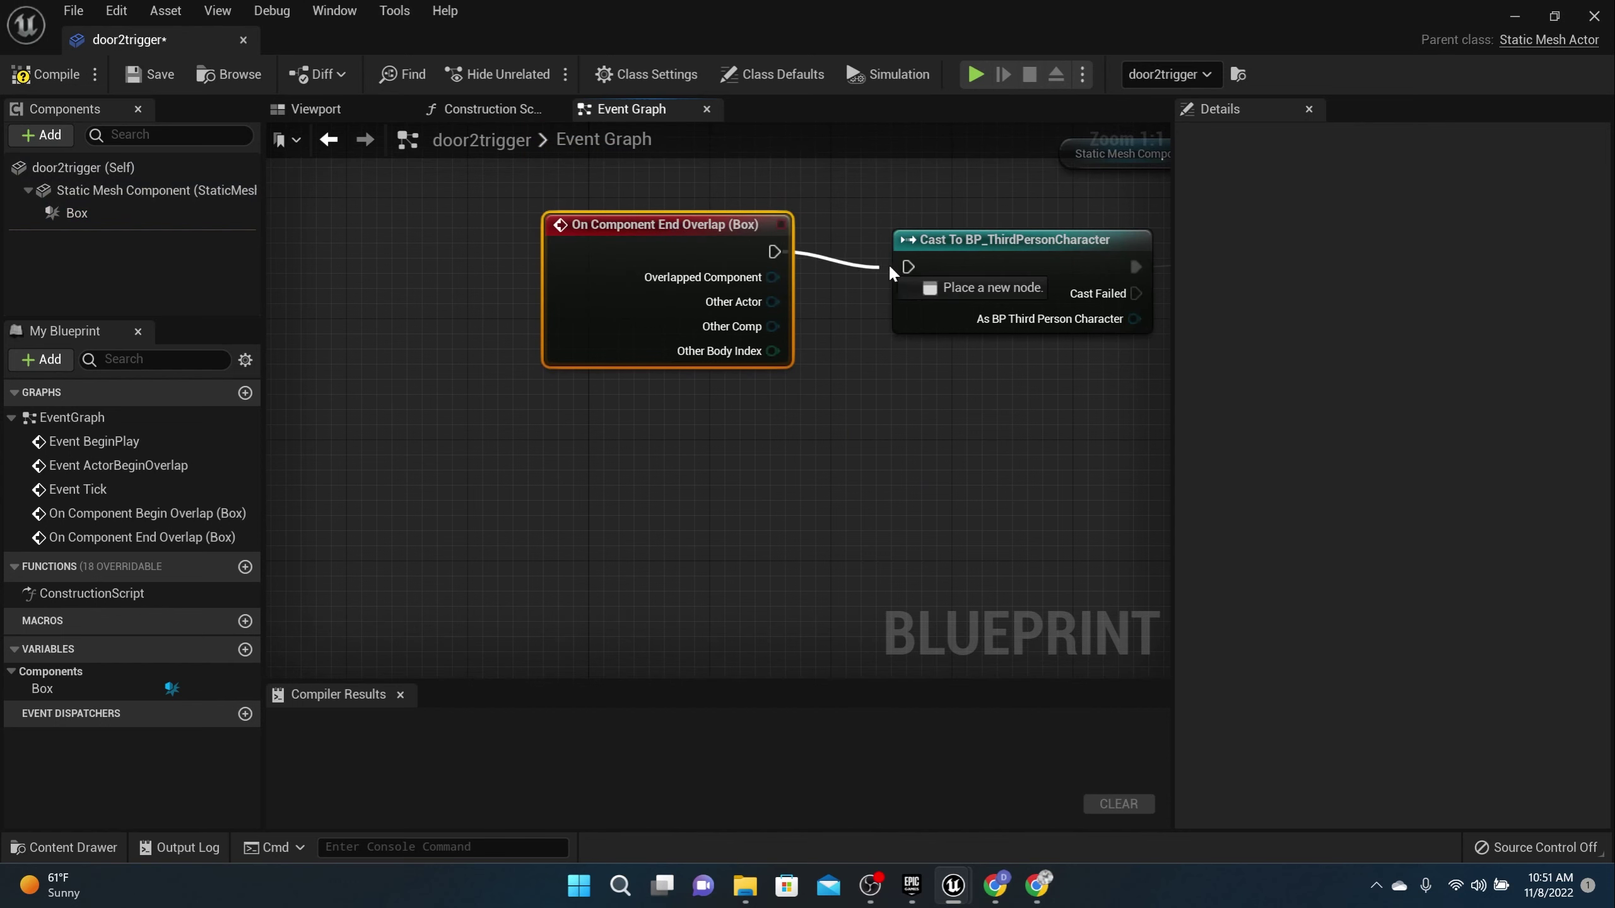
{"action": "left_click_drag", "start_coordinate": [773, 301], "coordinate": [920, 291]}
- Set the End Overlap branch's Set Material node to M_Concrete_Tiles, searching the materials for concrete
{"action": "scroll", "coordinate": [887, 413], "scroll_direction": "down", "scroll_amount": 5}
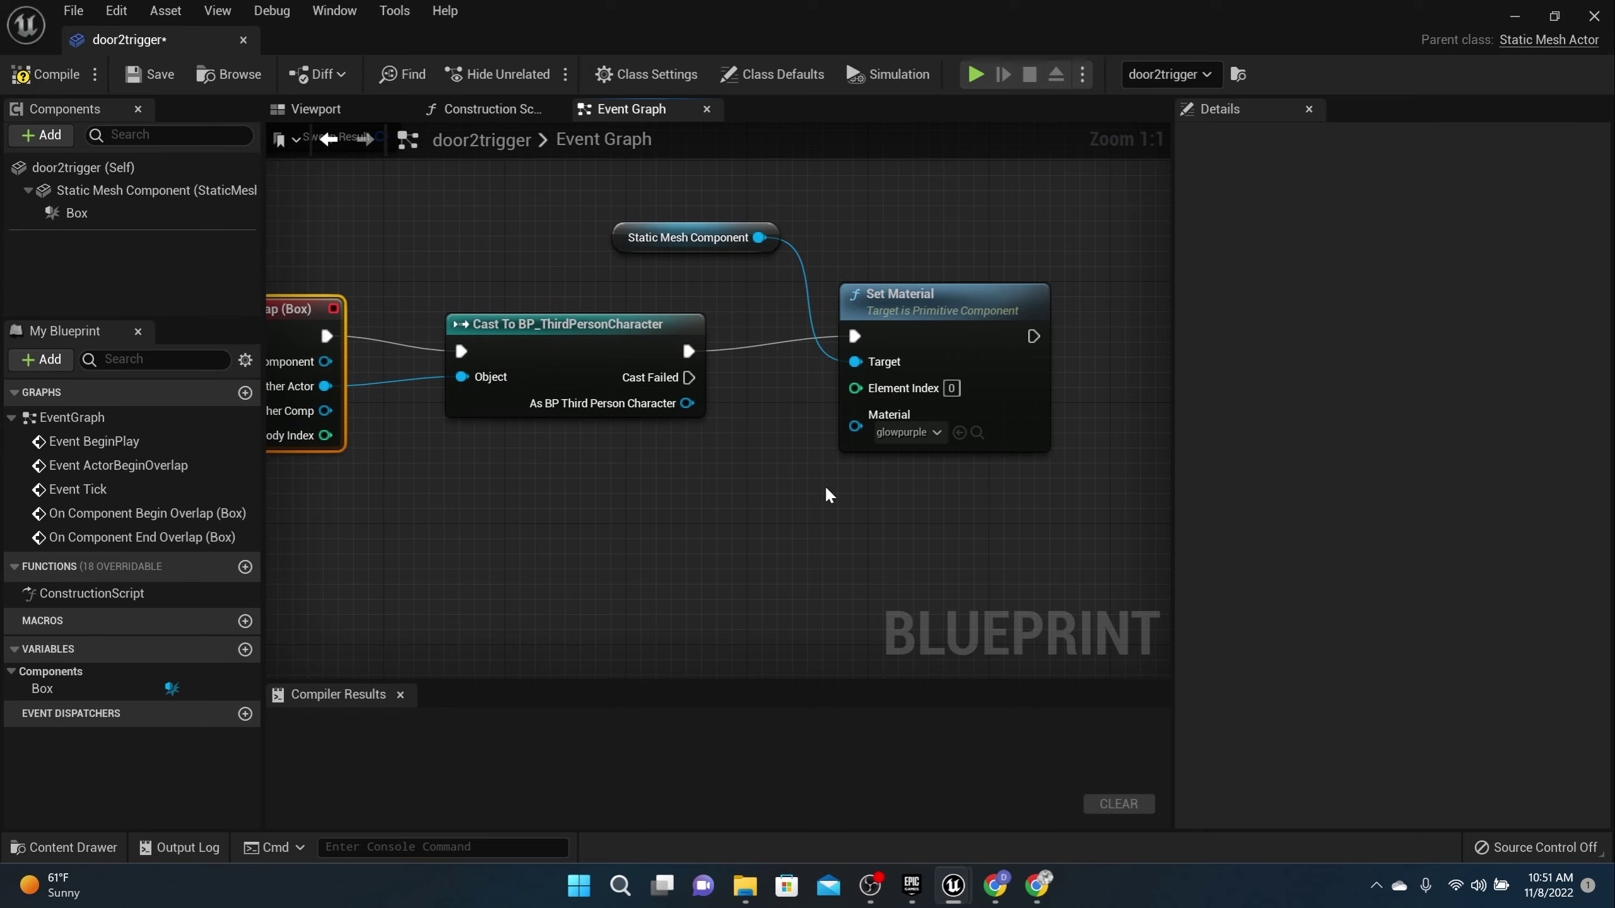
{"action": "scroll", "coordinate": [972, 428], "scroll_direction": "up", "scroll_amount": 4}
{"action": "left_click", "coordinate": [762, 499]}
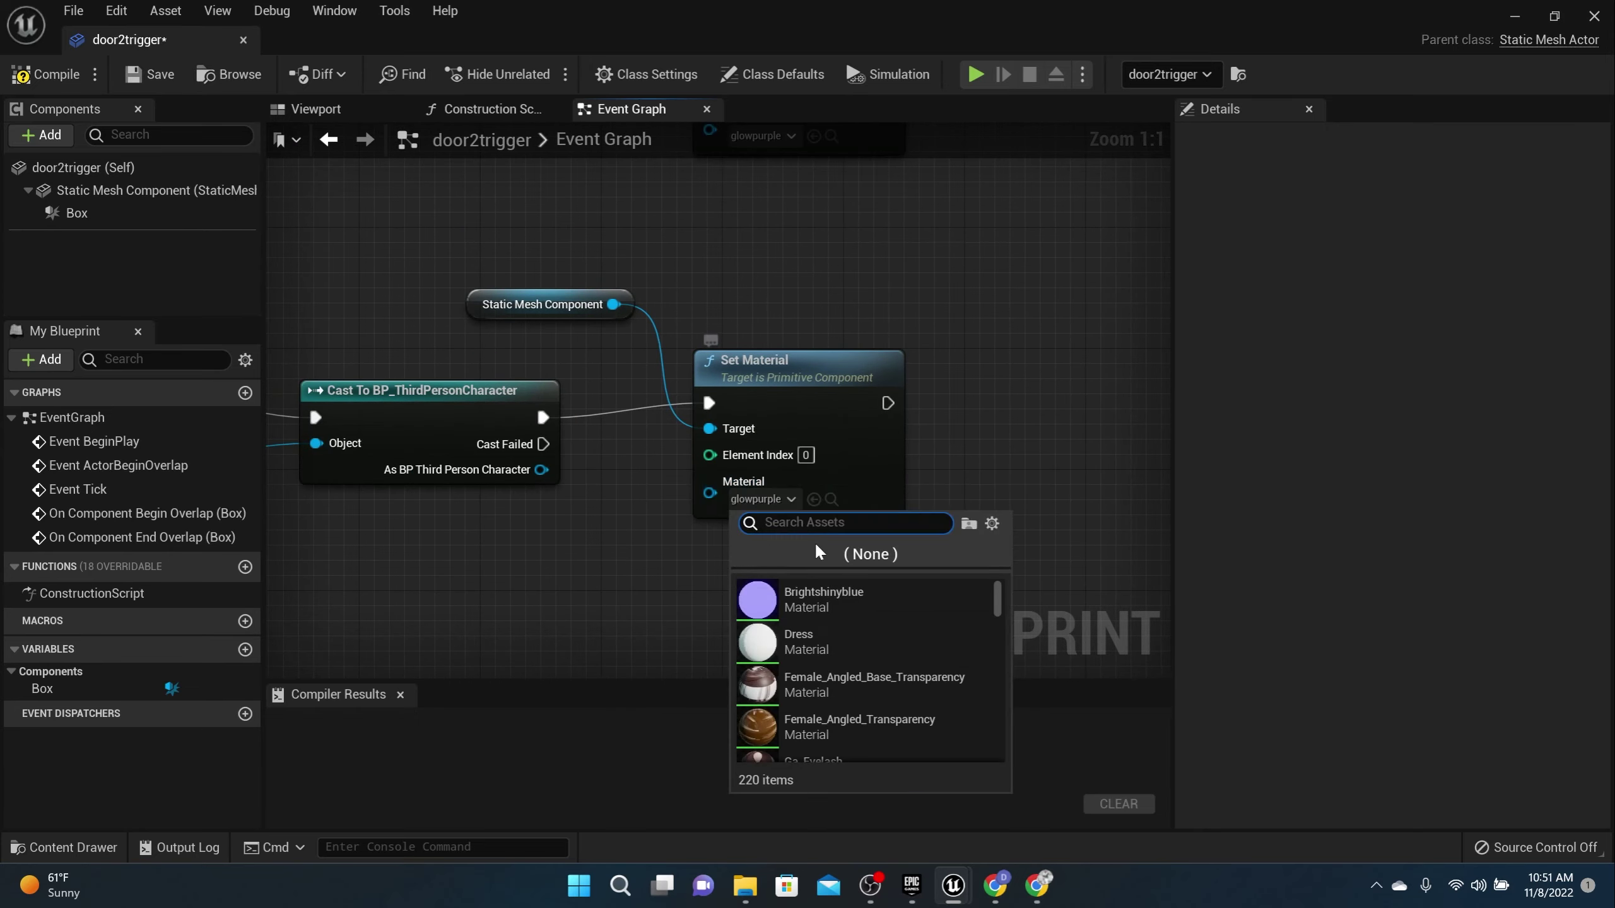
{"action": "type", "text": "con"}
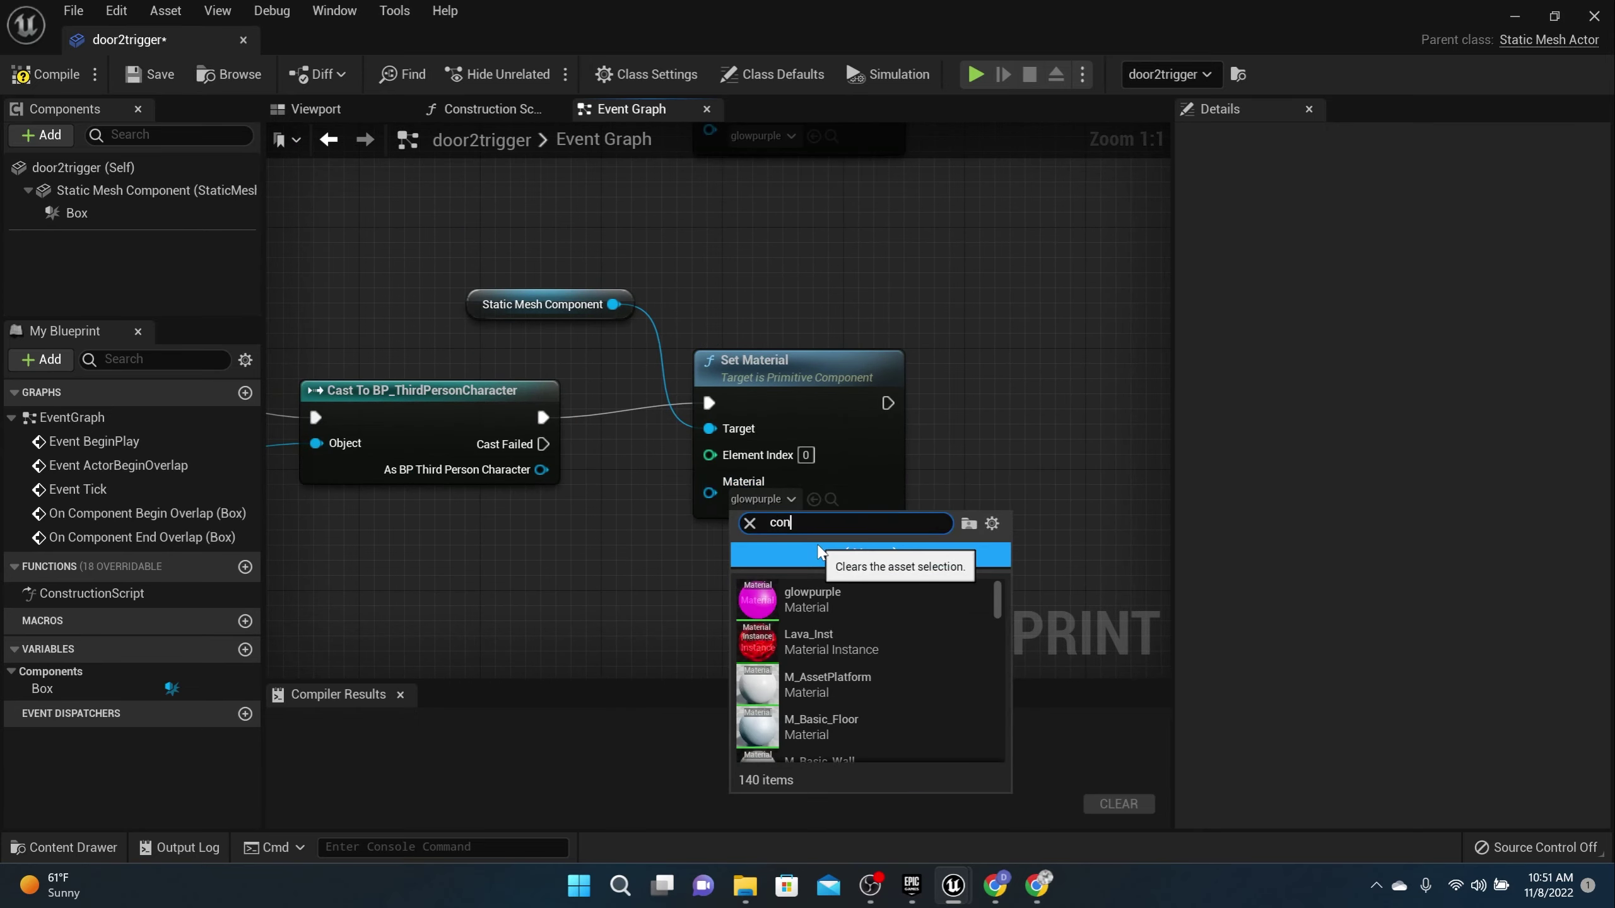
{"action": "type", "text": "crete"}
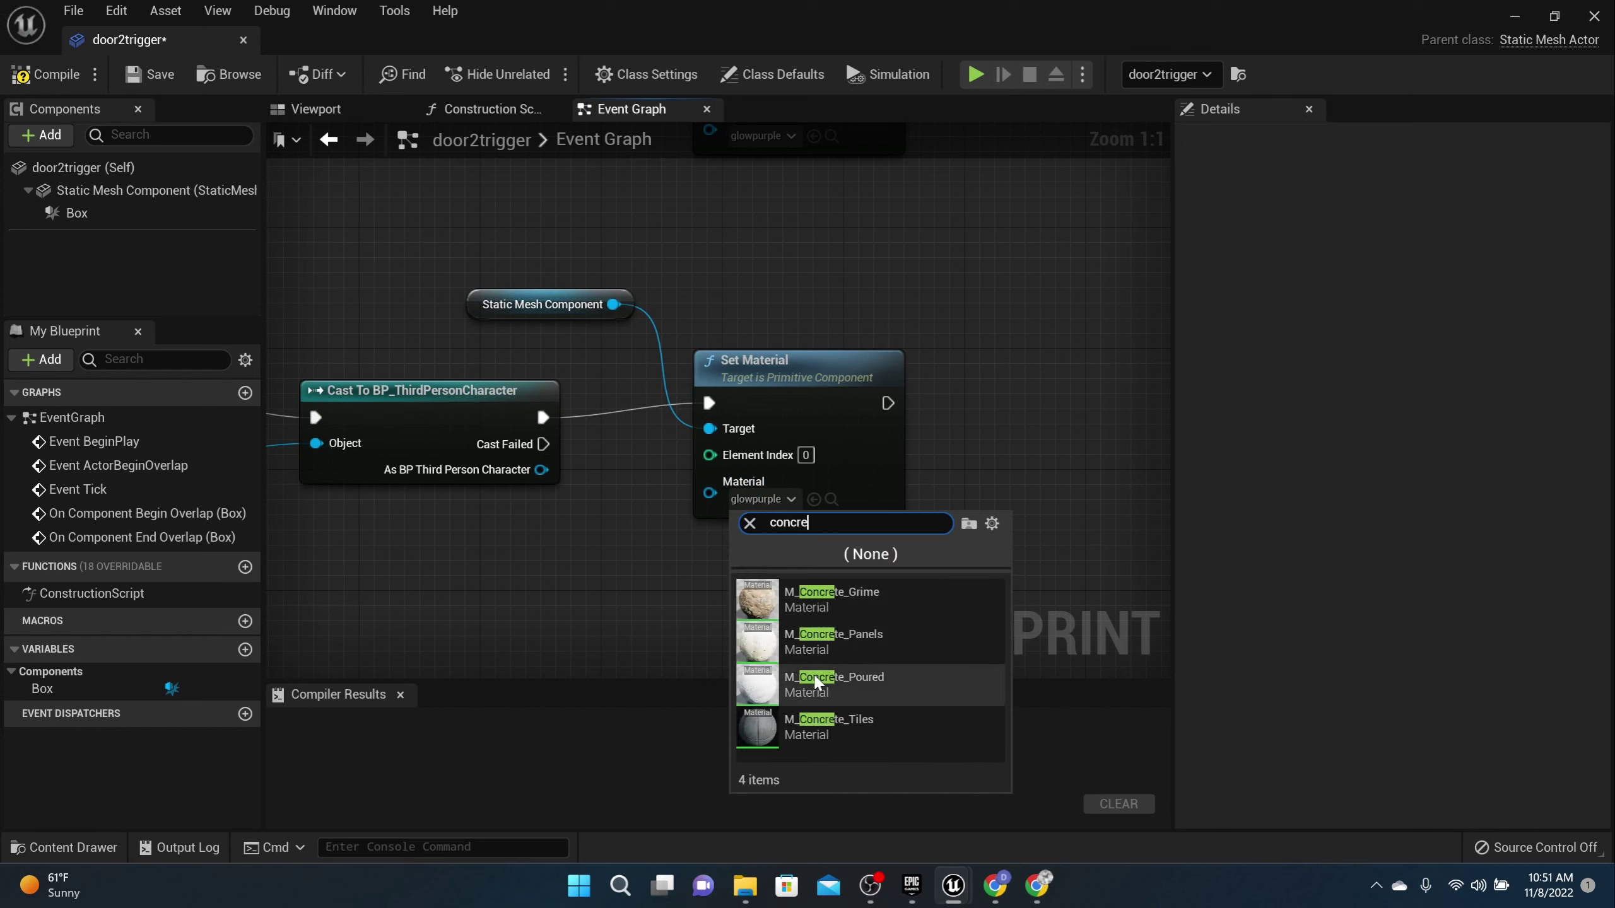
{"action": "left_click", "coordinate": [798, 724]}
- Compile and save the door2trigger blueprint, and close its editor
{"action": "left_click", "coordinate": [55, 75]}
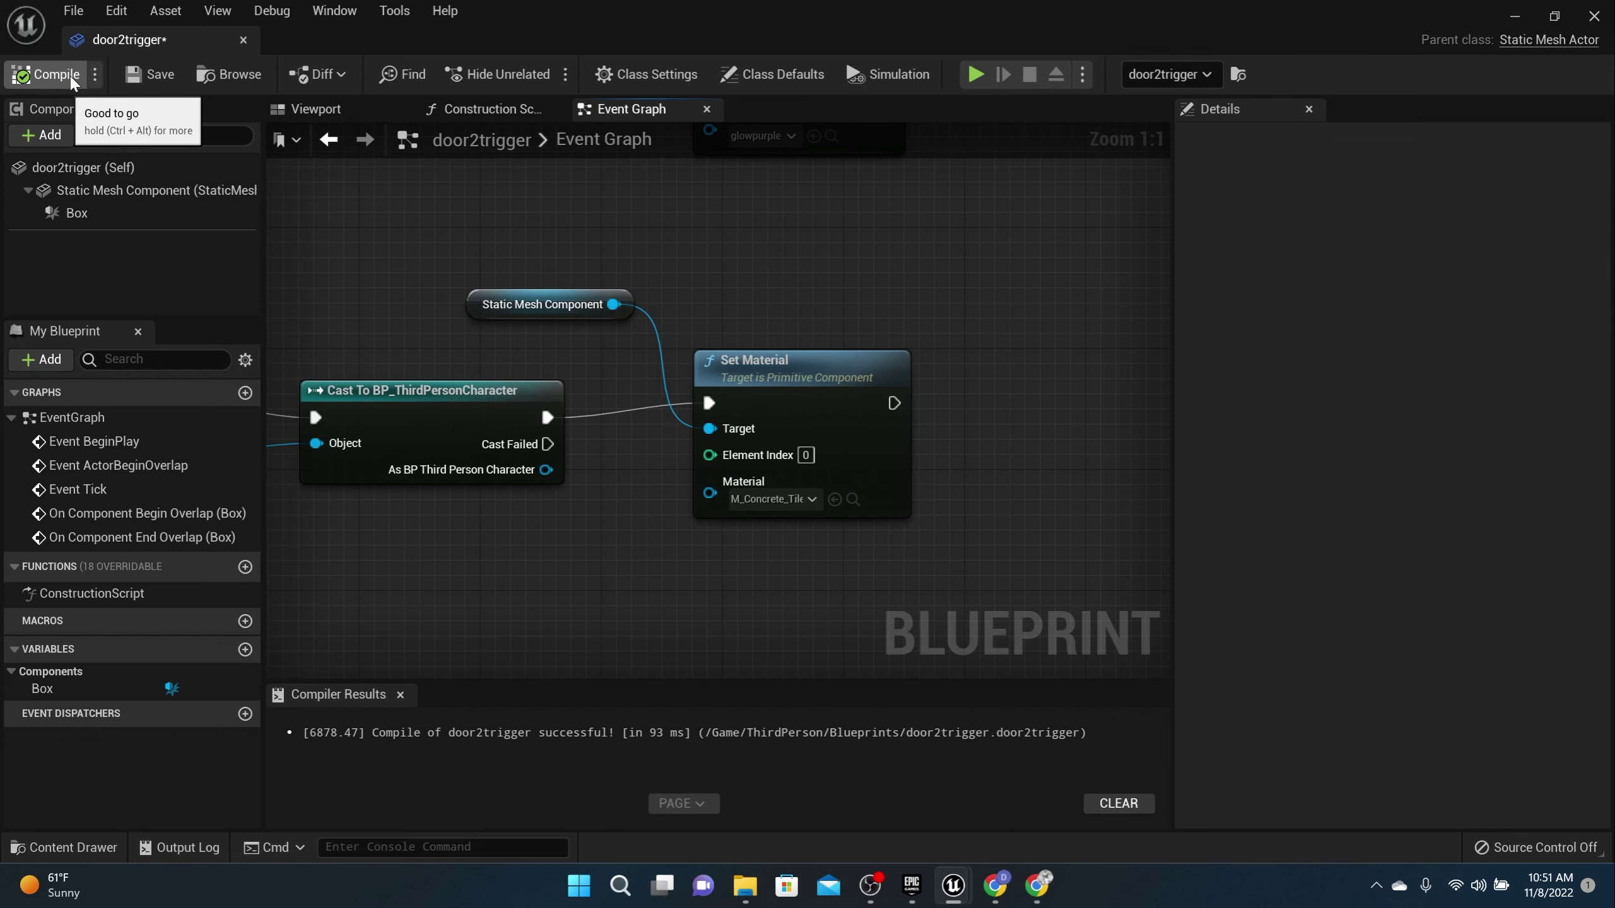
{"action": "left_click", "coordinate": [150, 74]}
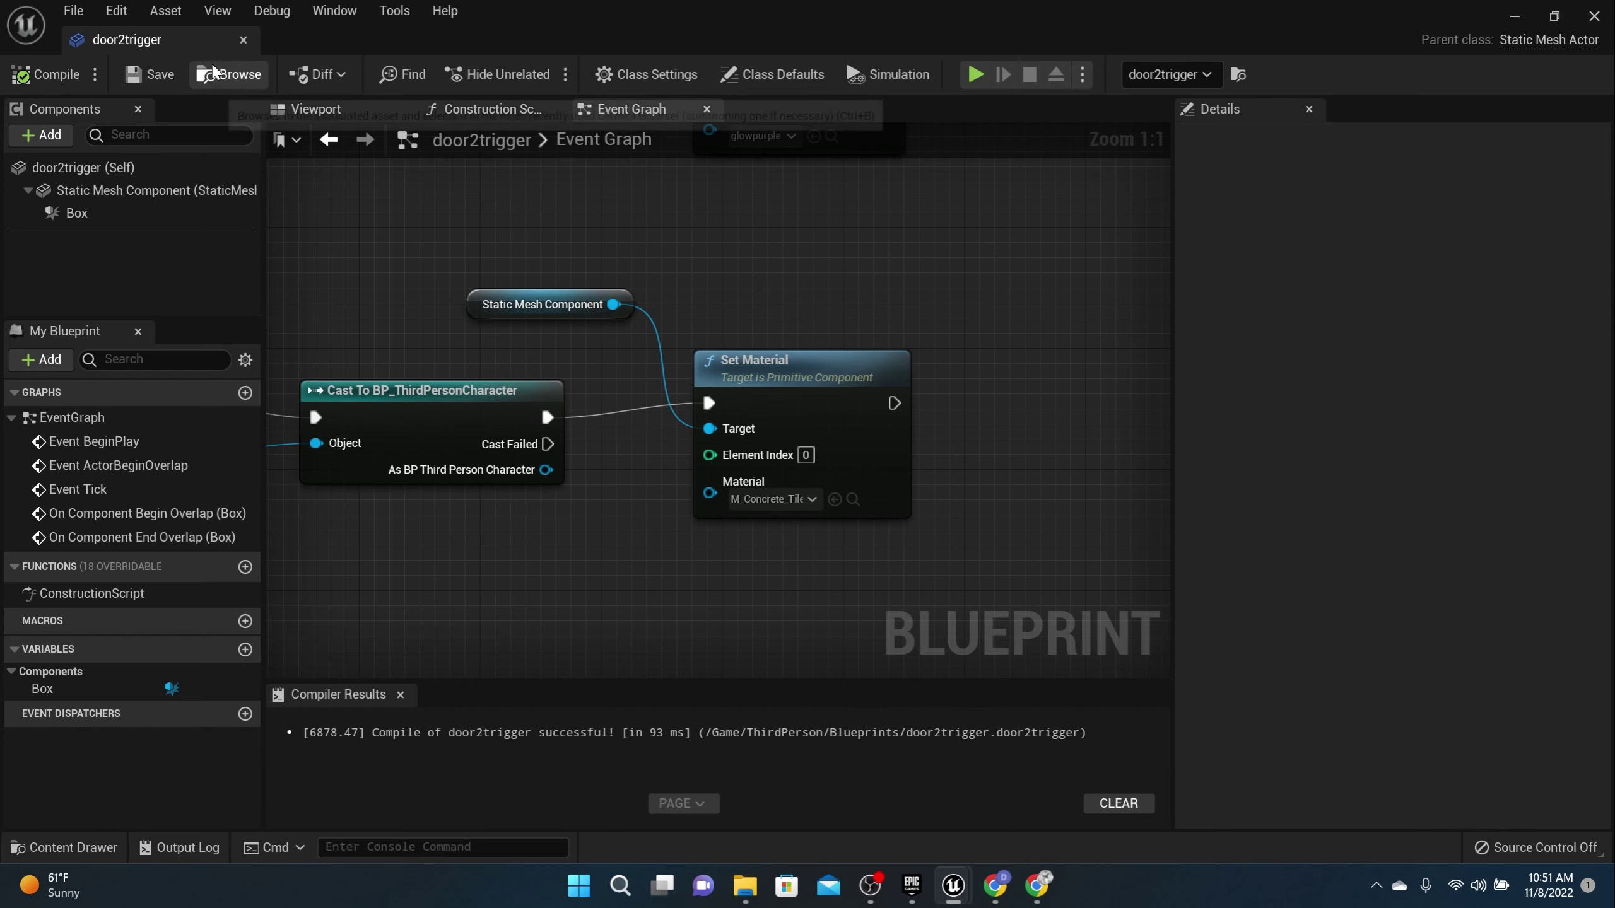
{"action": "left_click", "coordinate": [240, 41]}
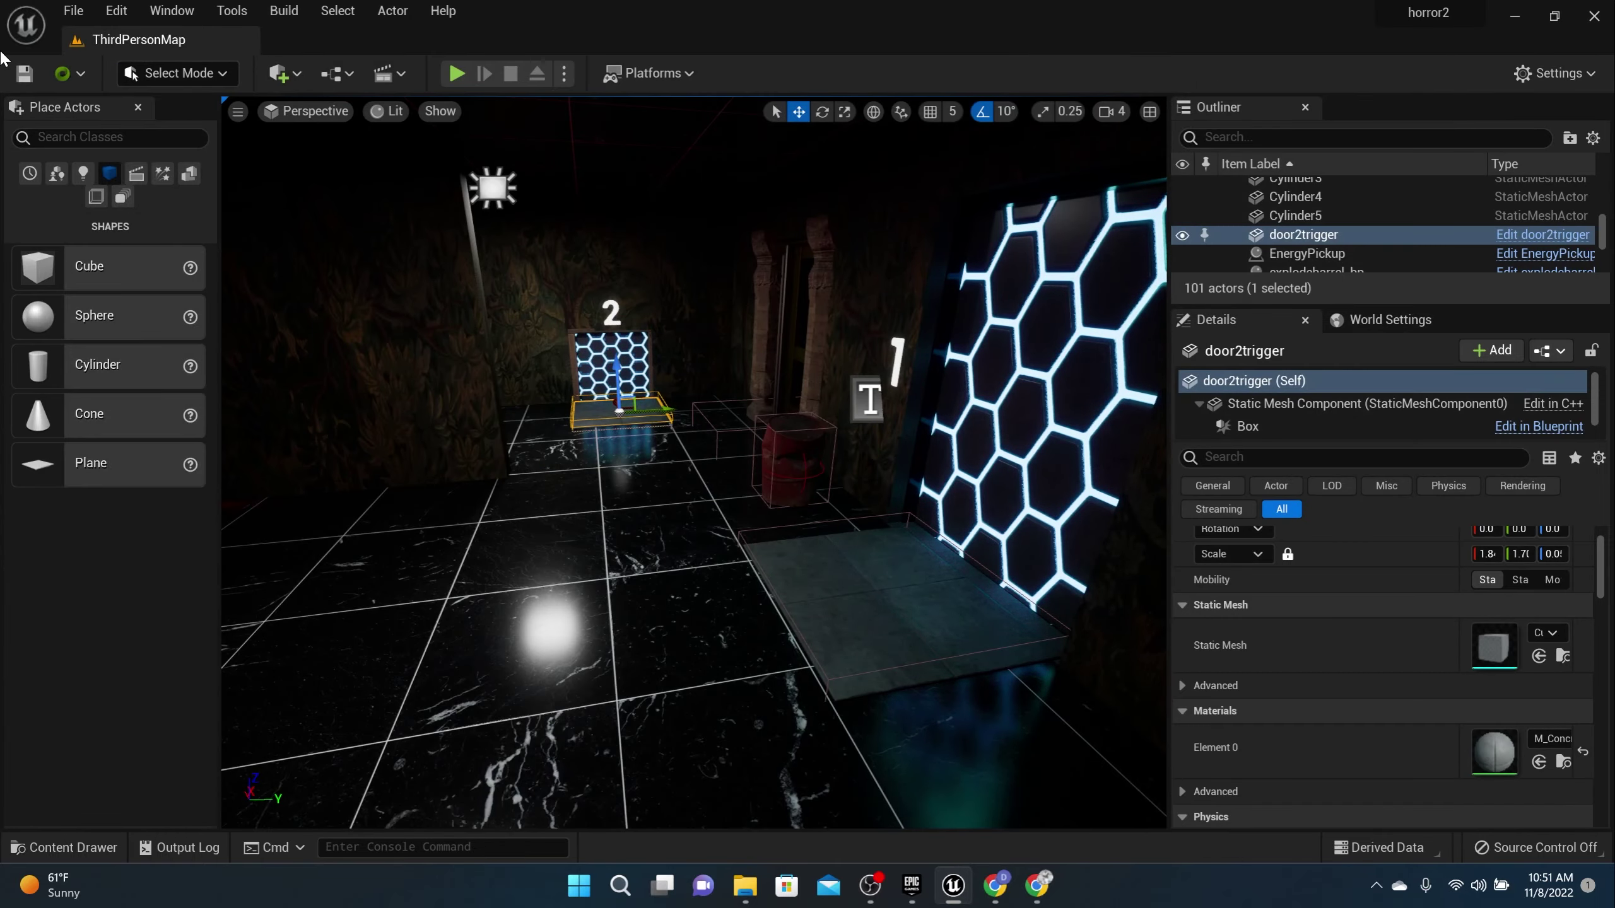
- Play-test the level by walking the character on and off the panel 1 platform, and stop the session
{"action": "left_click", "coordinate": [455, 74]}
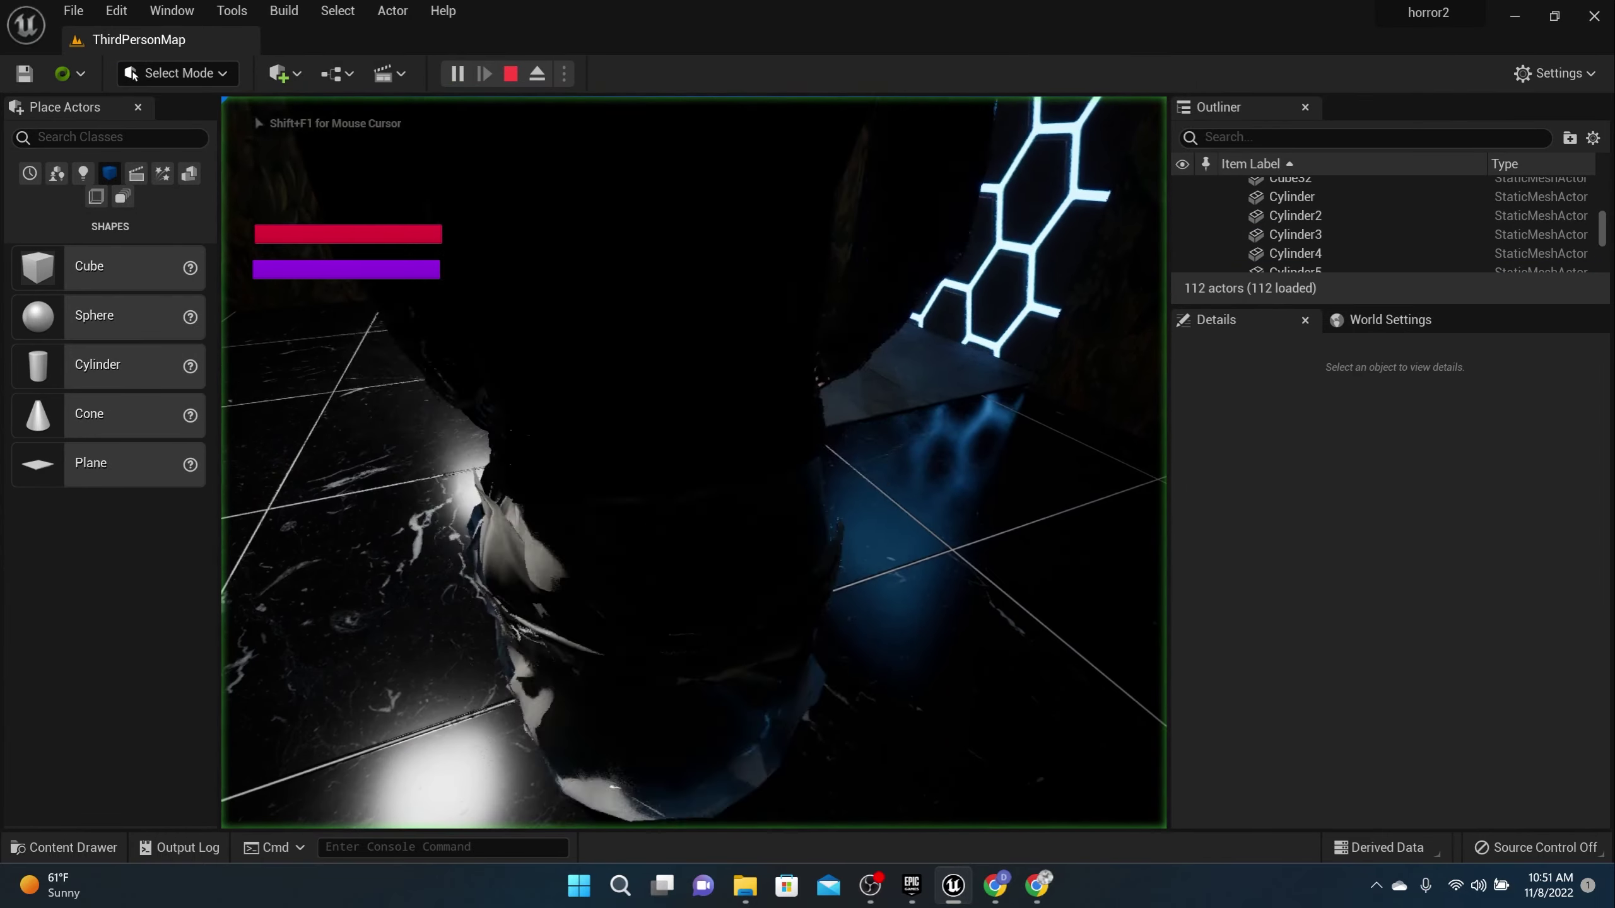
{"action": "key", "text": "w"}
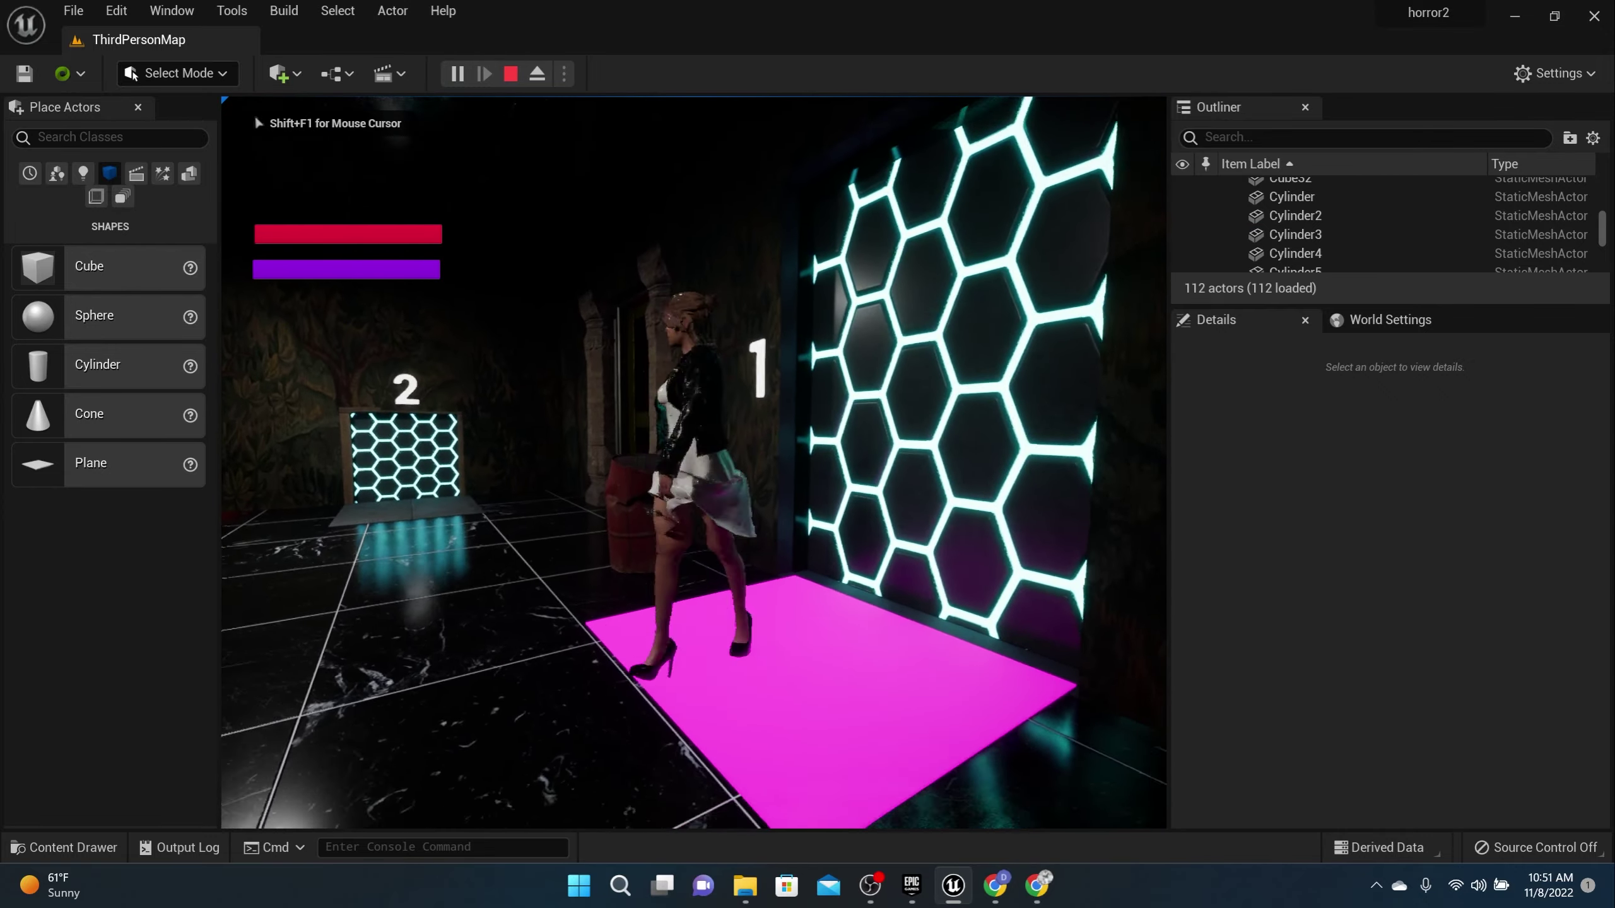
{"action": "key", "text": "s"}
{"action": "key", "text": "w"}
{"action": "key", "text": "w"}
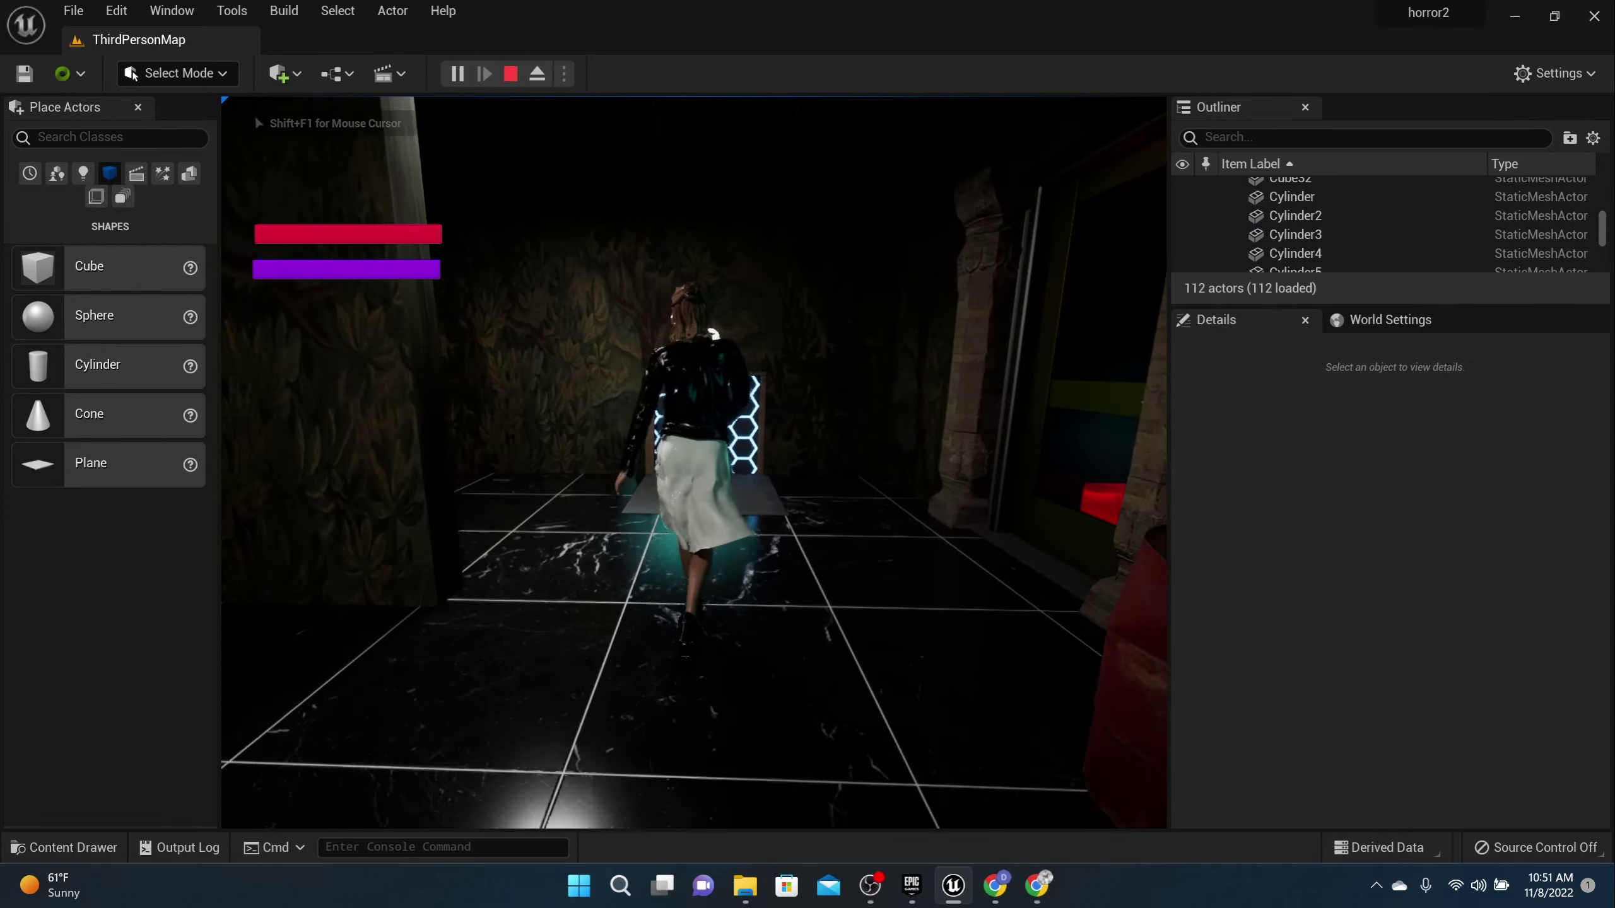
{"action": "key", "text": "s"}
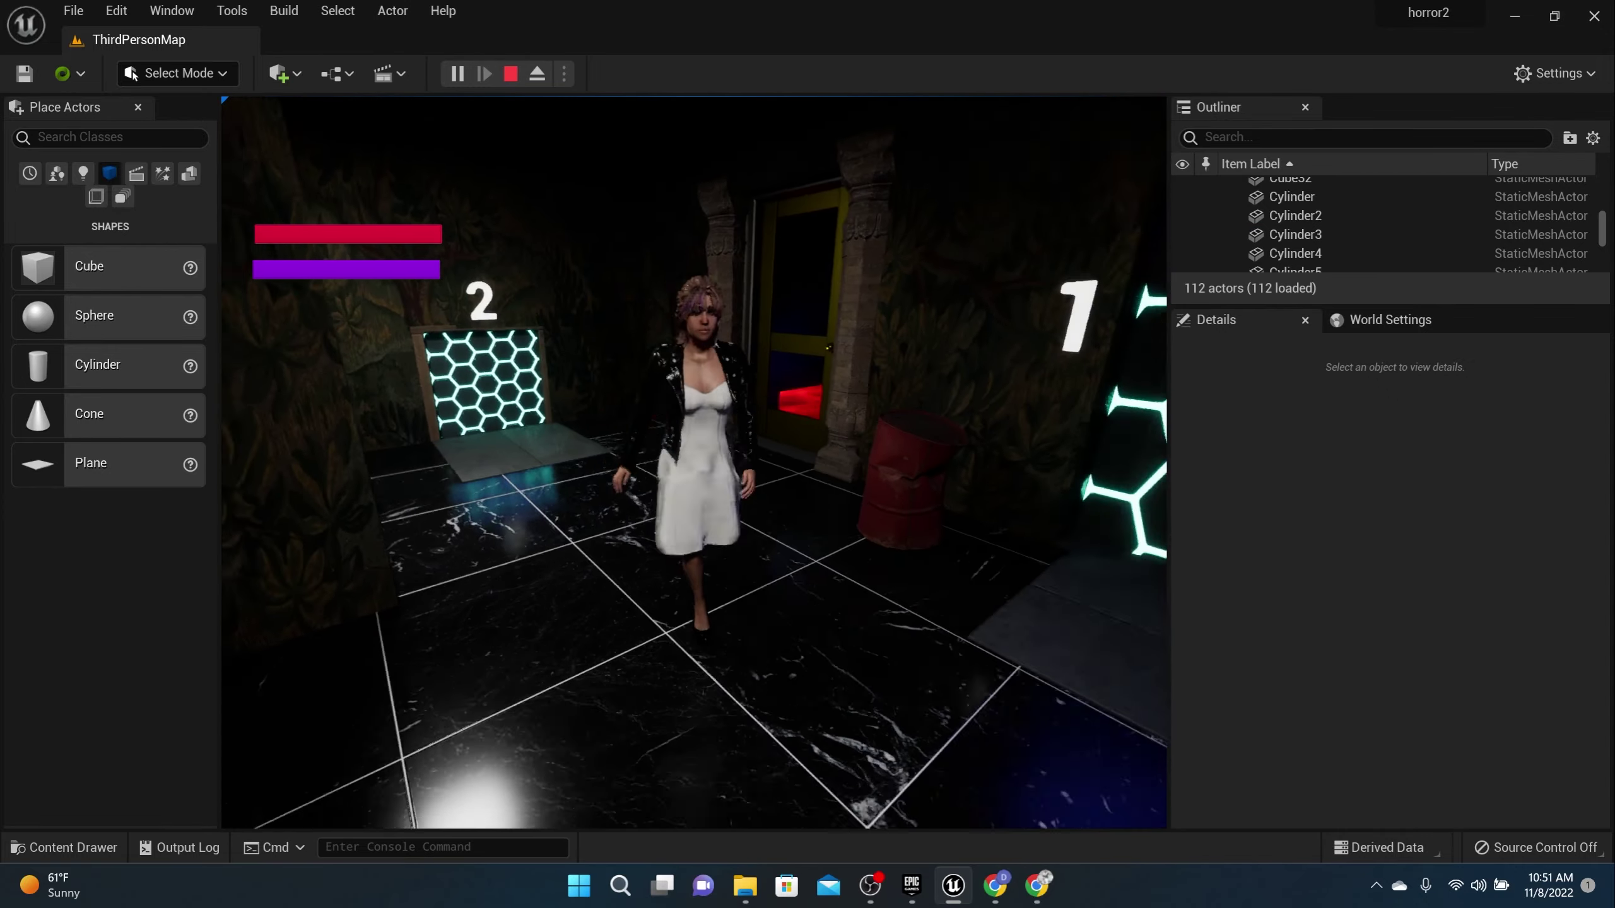
{"action": "key", "text": "d"}
{"action": "key", "text": "shift+F1"}
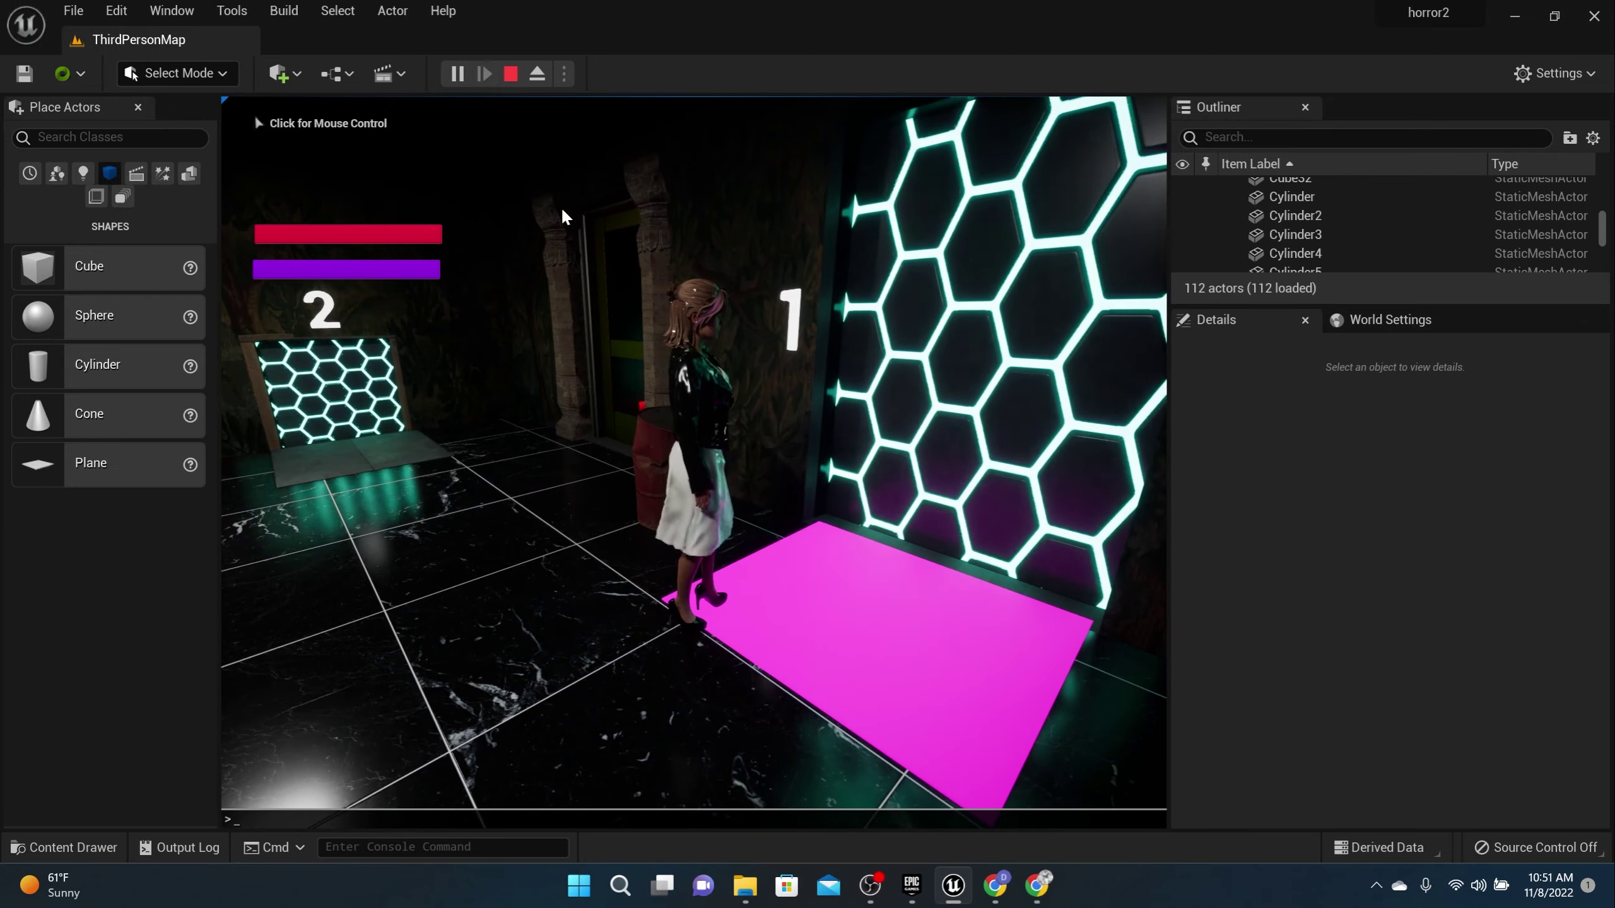
{"action": "left_click", "coordinate": [510, 74]}
{"action": "scroll", "coordinate": [665, 408], "scroll_direction": "down", "scroll_amount": 5}
{"action": "right_click_drag", "start_coordinate": [648, 422], "coordinate": [714, 448]}
{"action": "scroll", "coordinate": [626, 508], "scroll_direction": "up", "scroll_amount": 4}
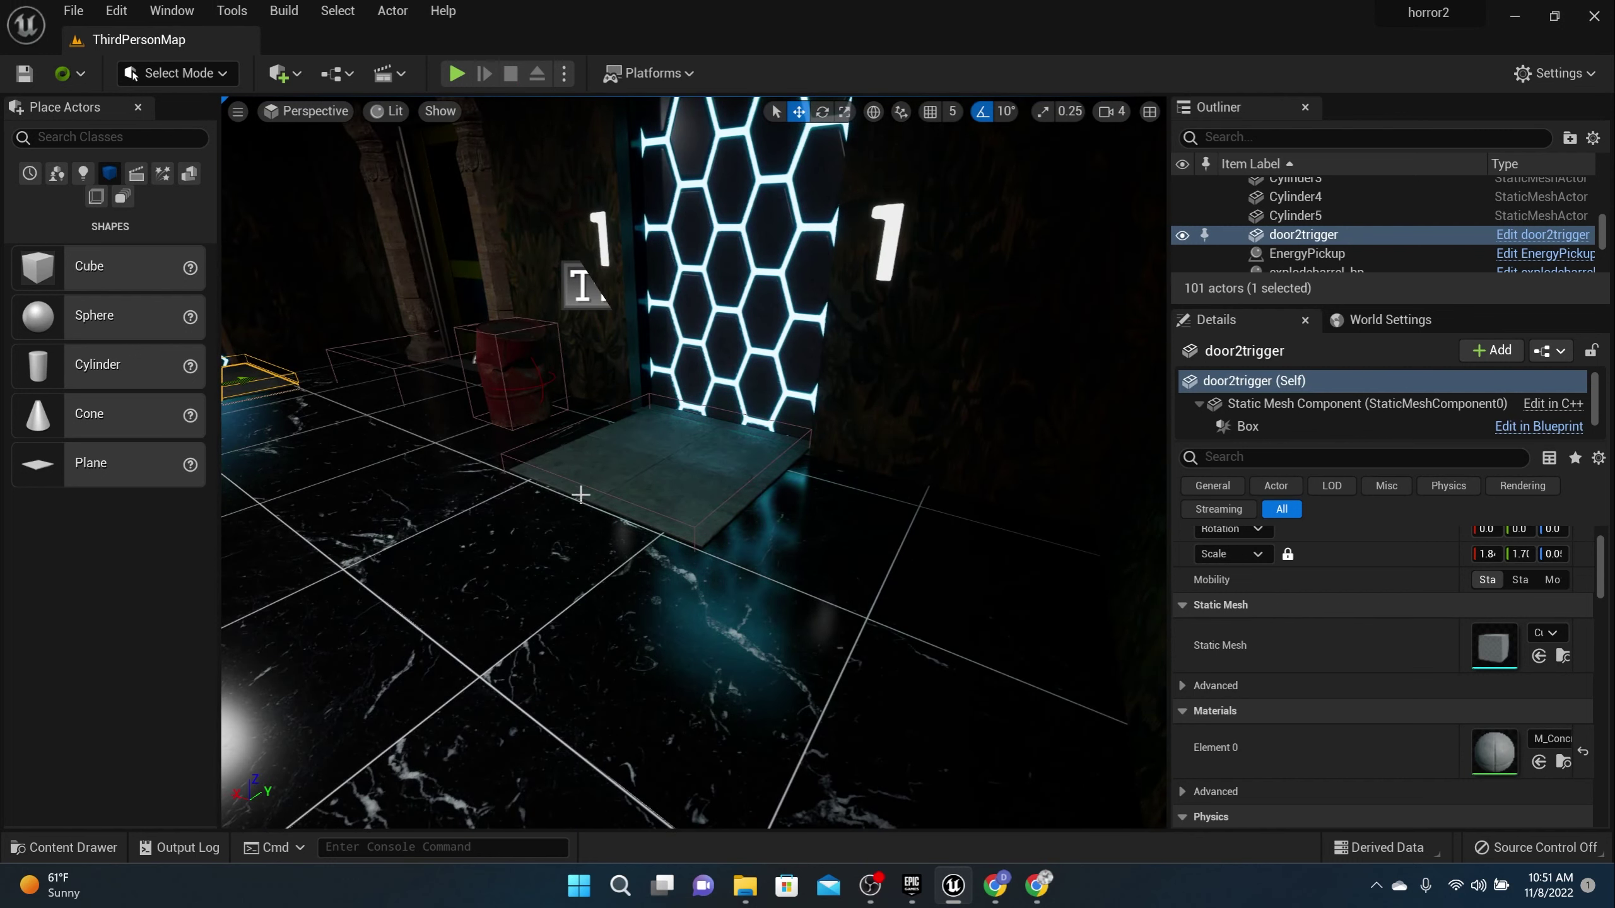
{"action": "right_click_drag", "start_coordinate": [580, 495], "coordinate": [514, 454]}
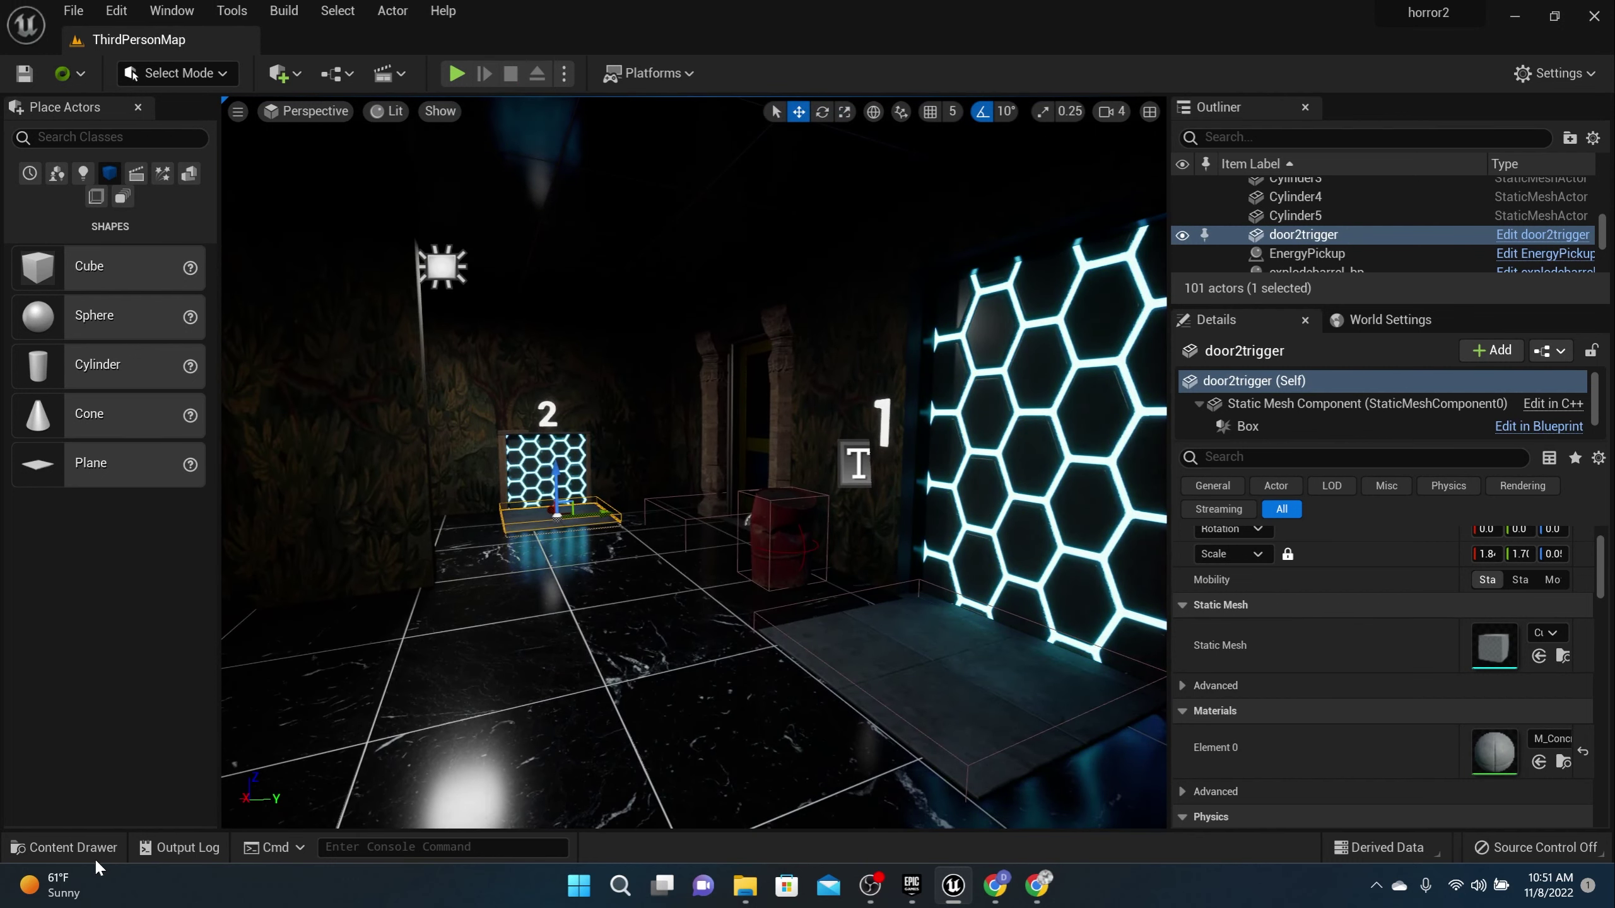
- Create a Widget Blueprint based on User Widget in the Huds folder under ThirdPerson Blueprints
{"action": "left_click", "coordinate": [70, 847]}
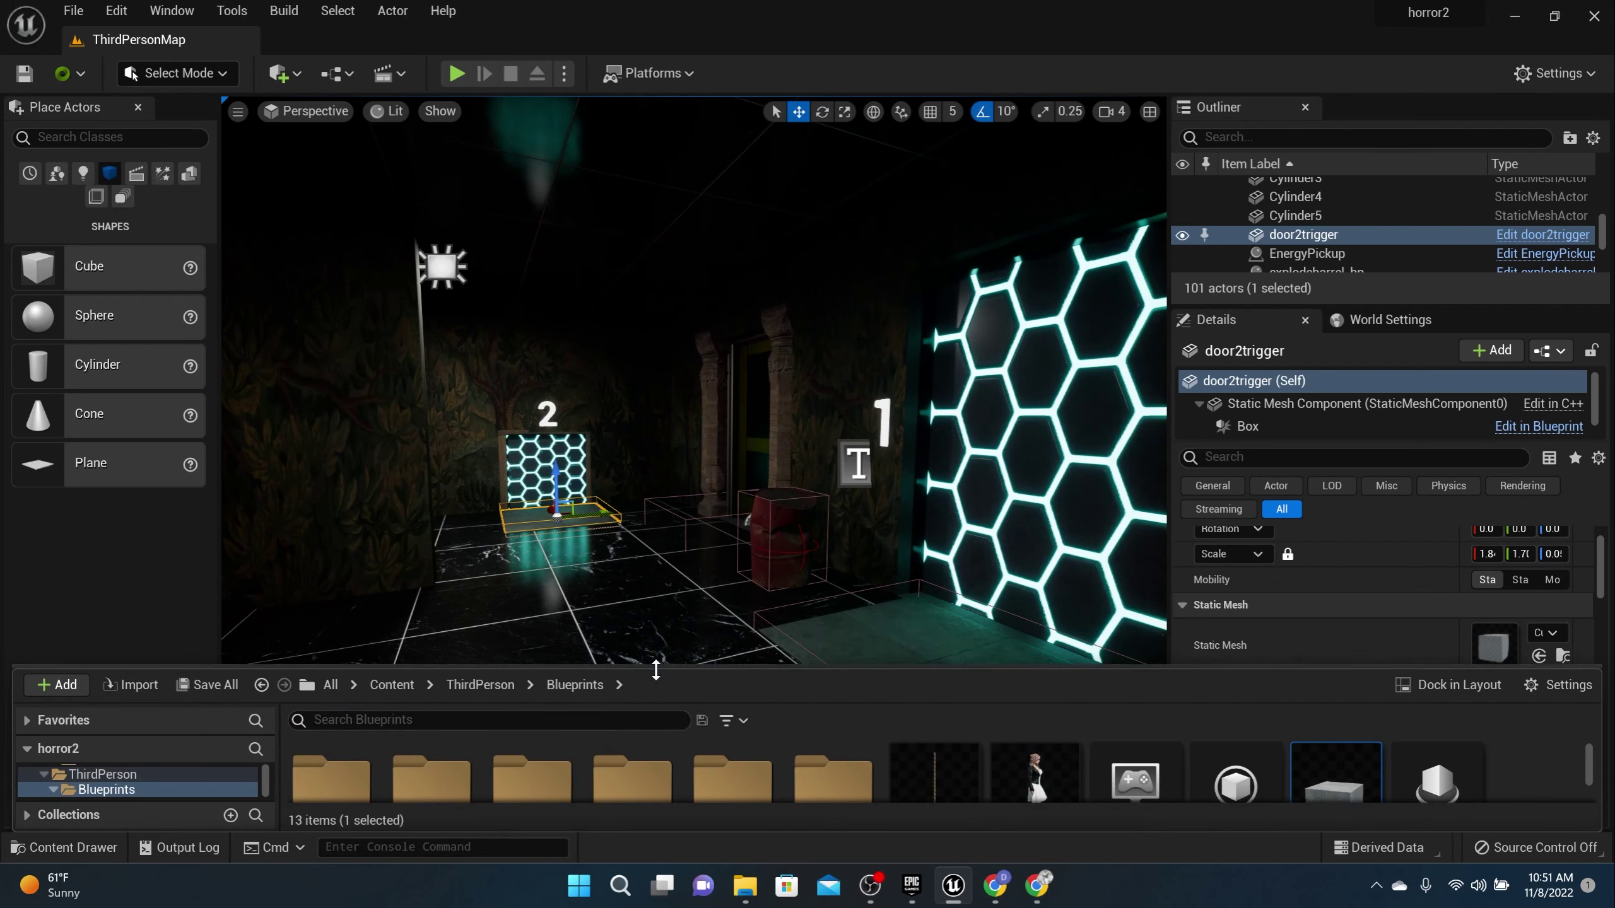
{"action": "left_click_drag", "start_coordinate": [658, 668], "coordinate": [666, 563]}
{"action": "double_click", "coordinate": [661, 649]}
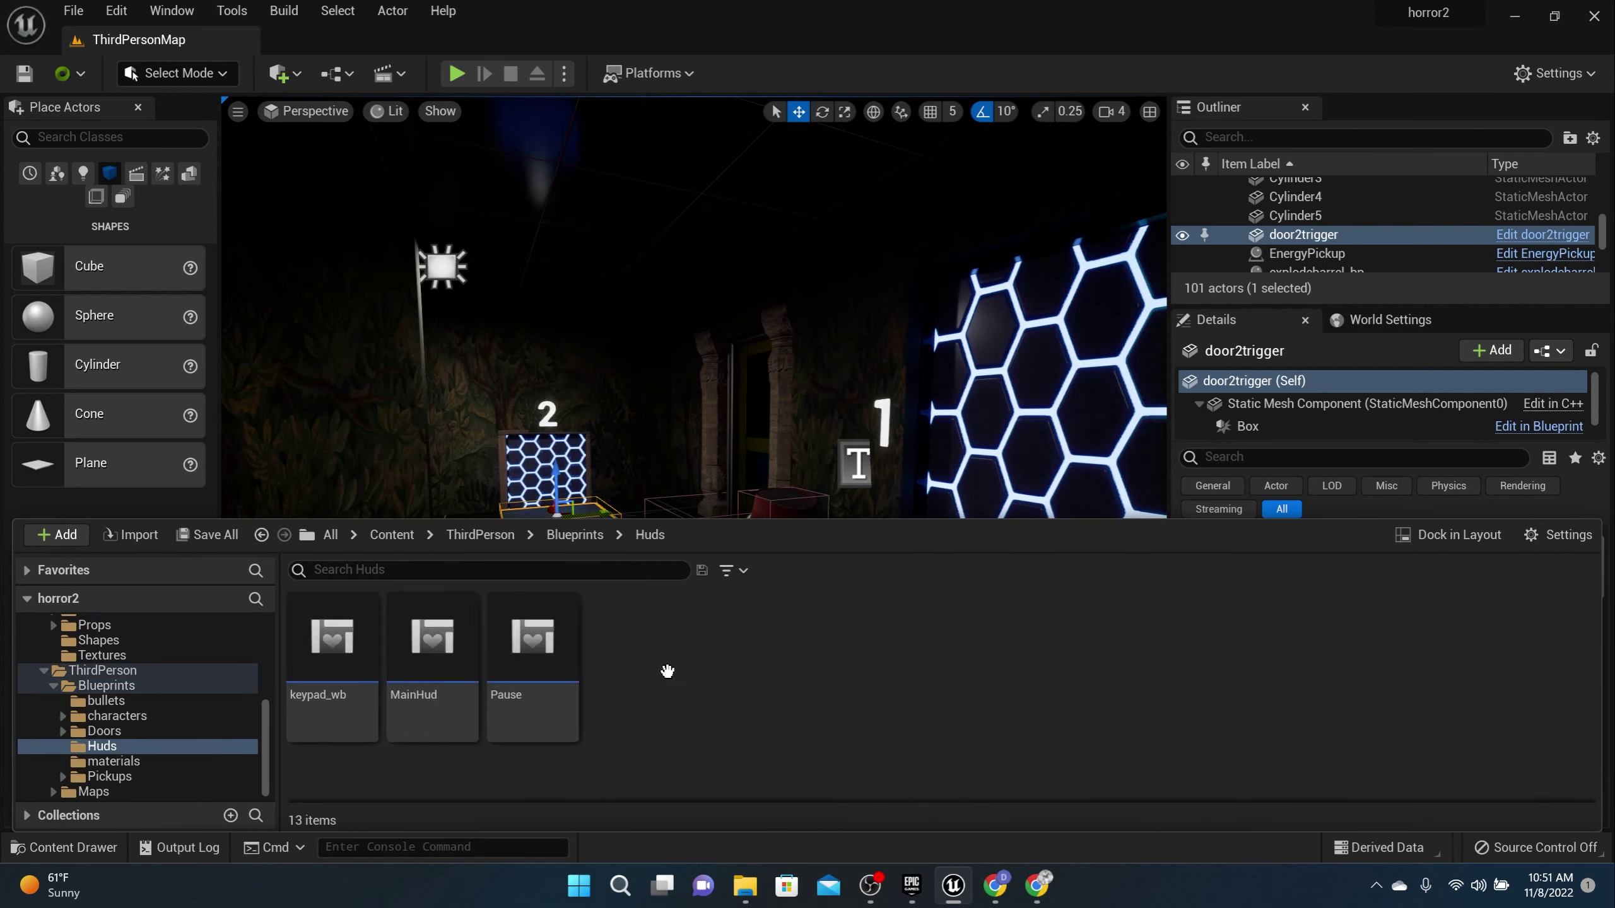
{"action": "right_click", "coordinate": [667, 672]}
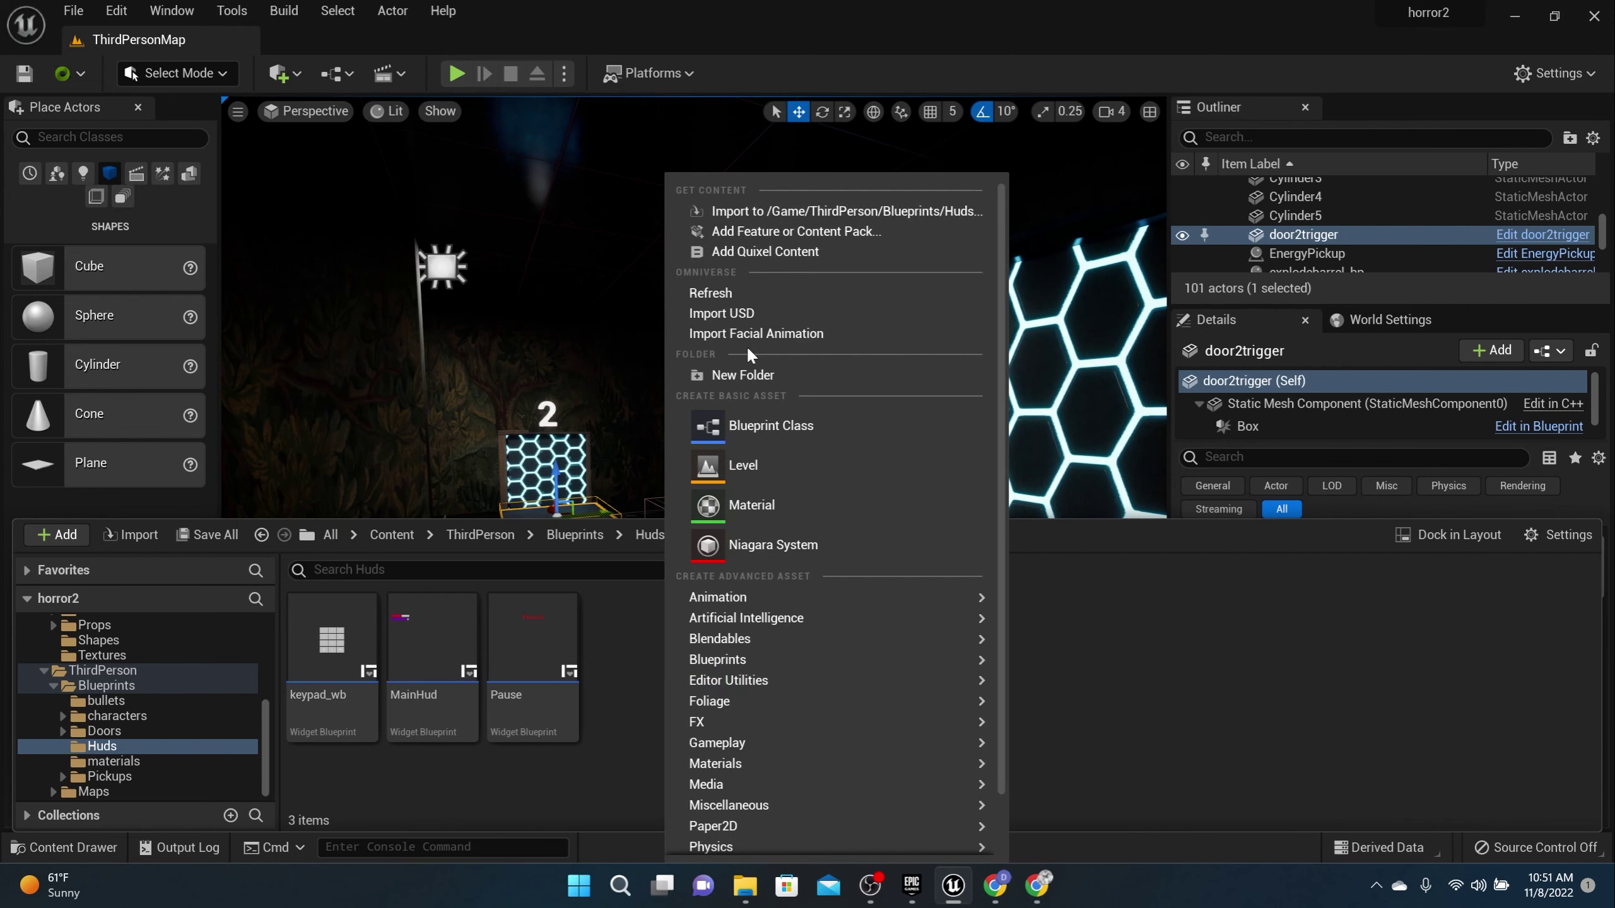
{"action": "scroll", "coordinate": [742, 839], "scroll_direction": "down", "scroll_amount": 2}
{"action": "mouse_move", "coordinate": [753, 822]}
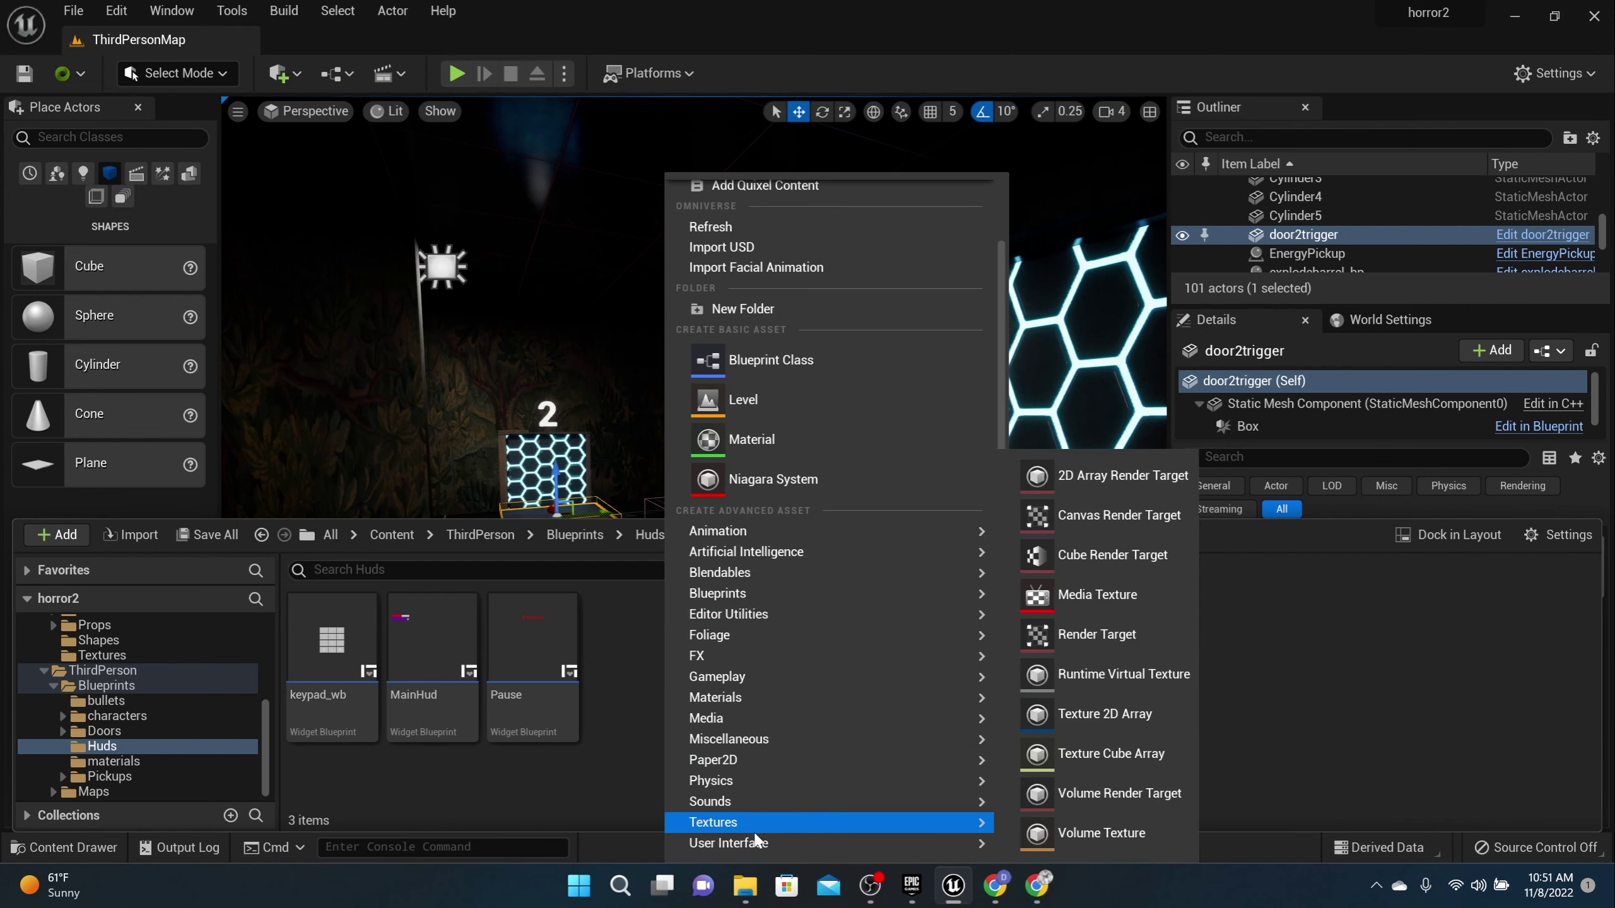
{"action": "mouse_move", "coordinate": [990, 843]}
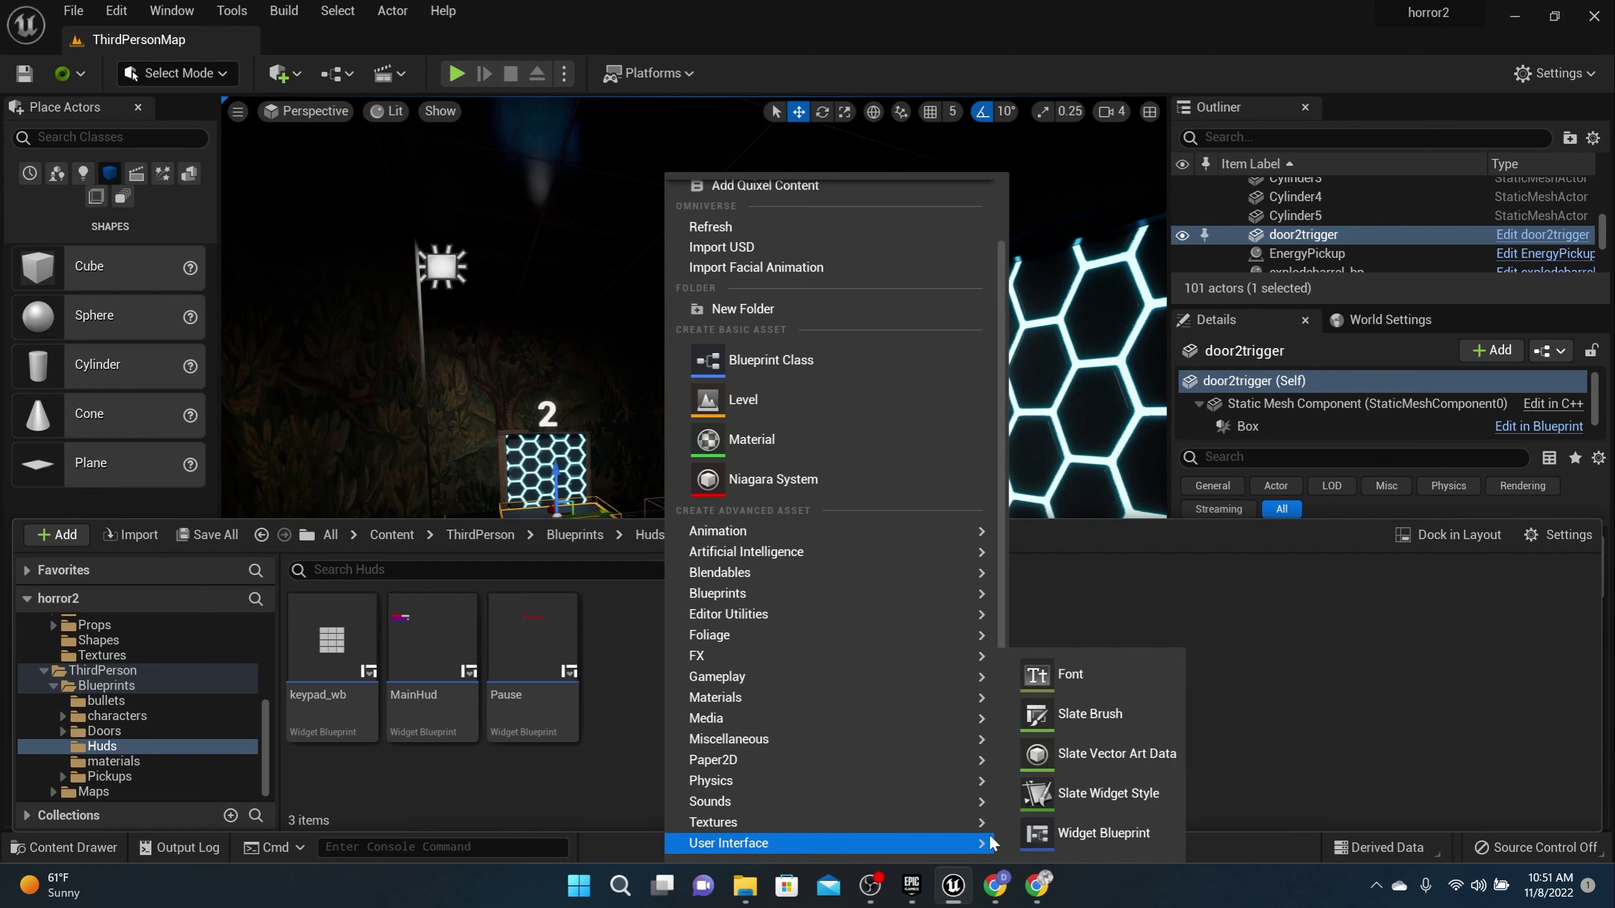
{"action": "left_click", "coordinate": [1060, 834]}
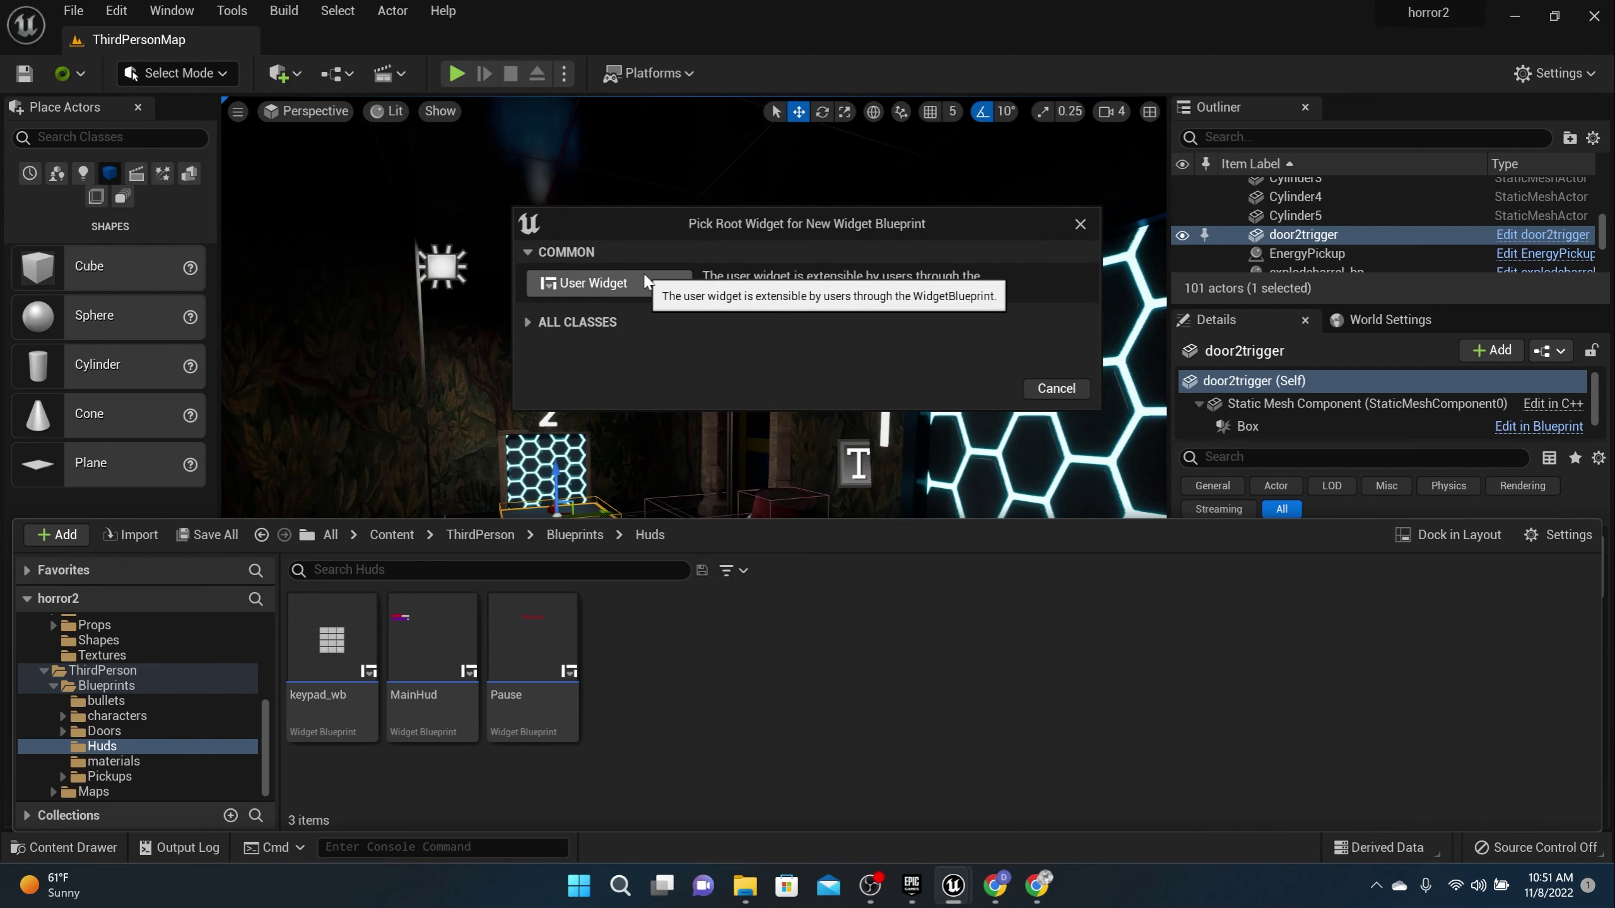
{"action": "left_click", "coordinate": [609, 281]}
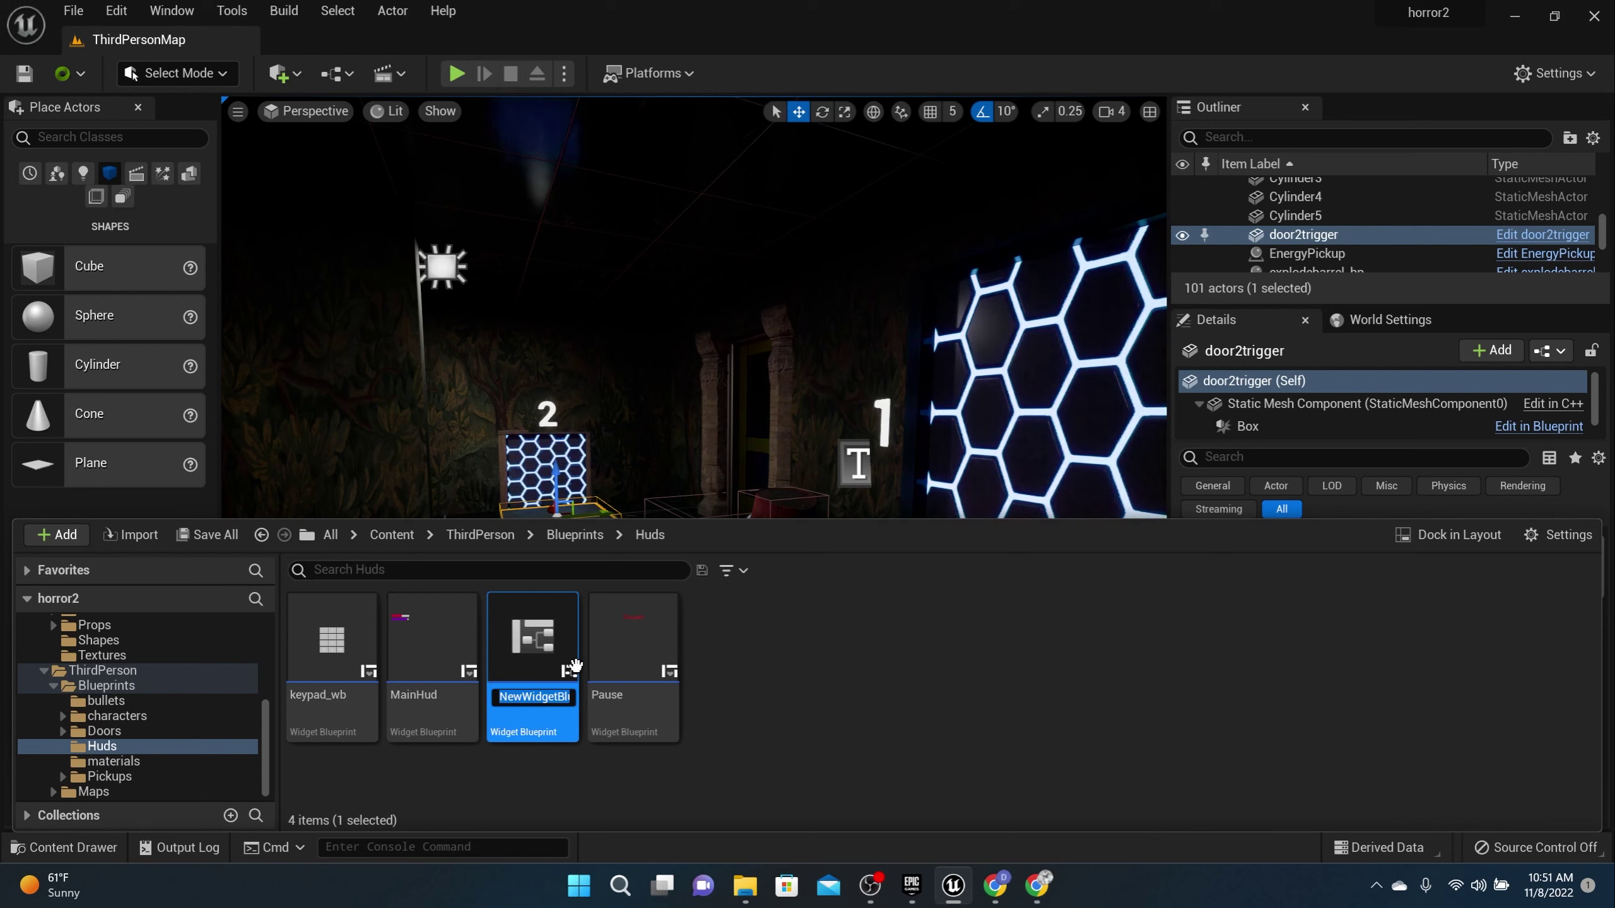
- Name the new widget blueprint Door1Choice_wb
{"action": "type", "text": "Door1"}
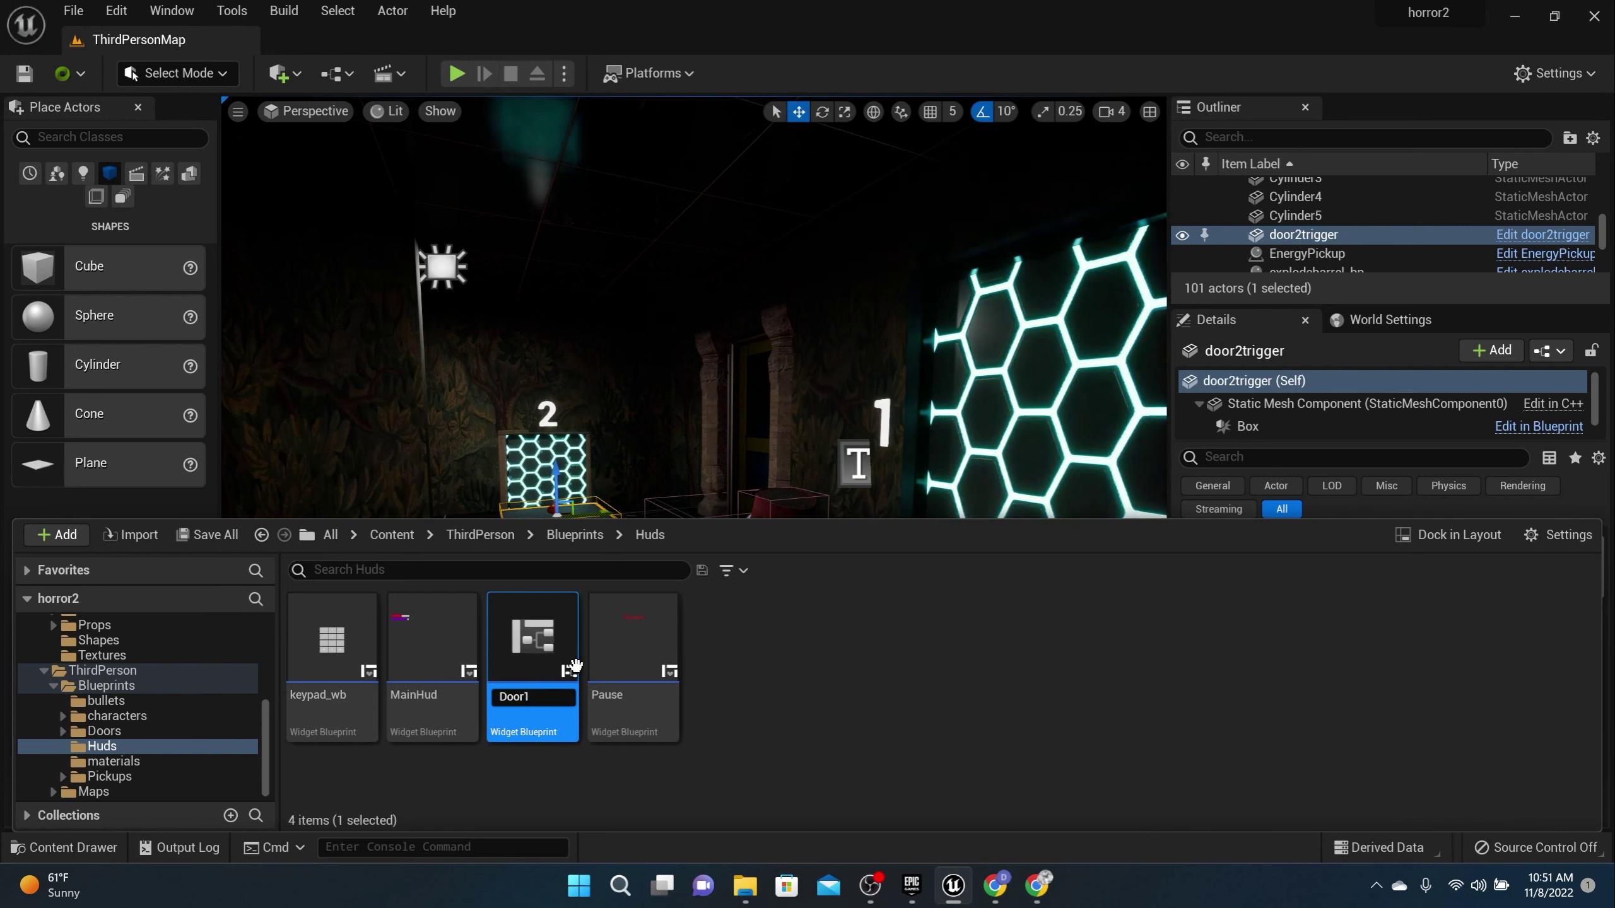
{"action": "type", "text": "Cho"}
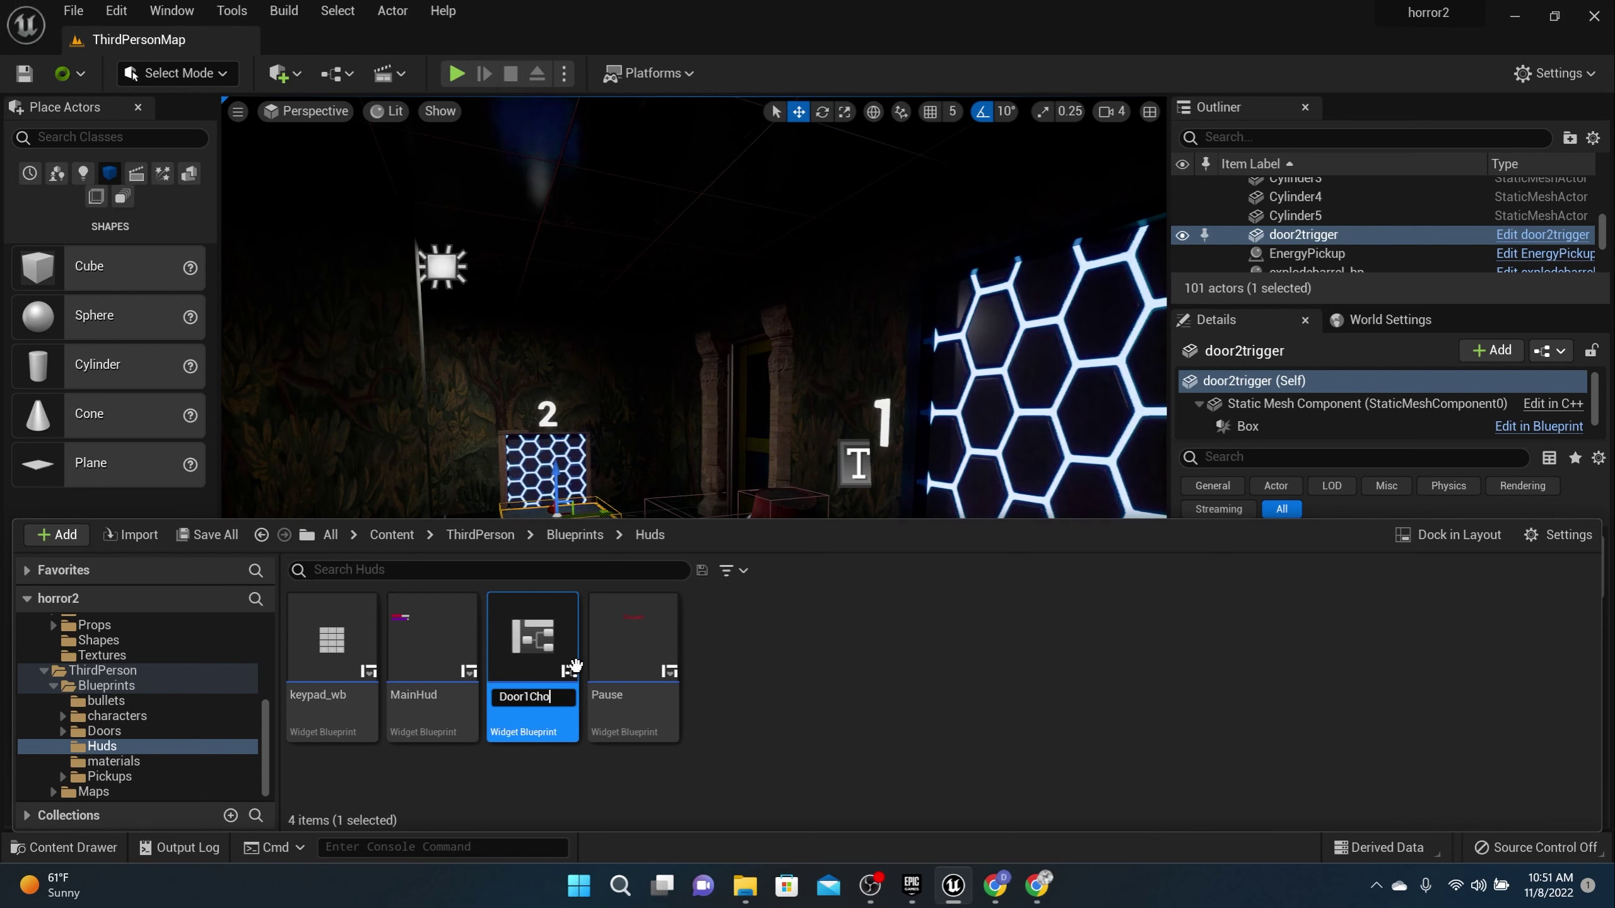
{"action": "type", "text": "o"}
{"action": "key", "text": "BackSpace"}
{"action": "type", "text": "ice"}
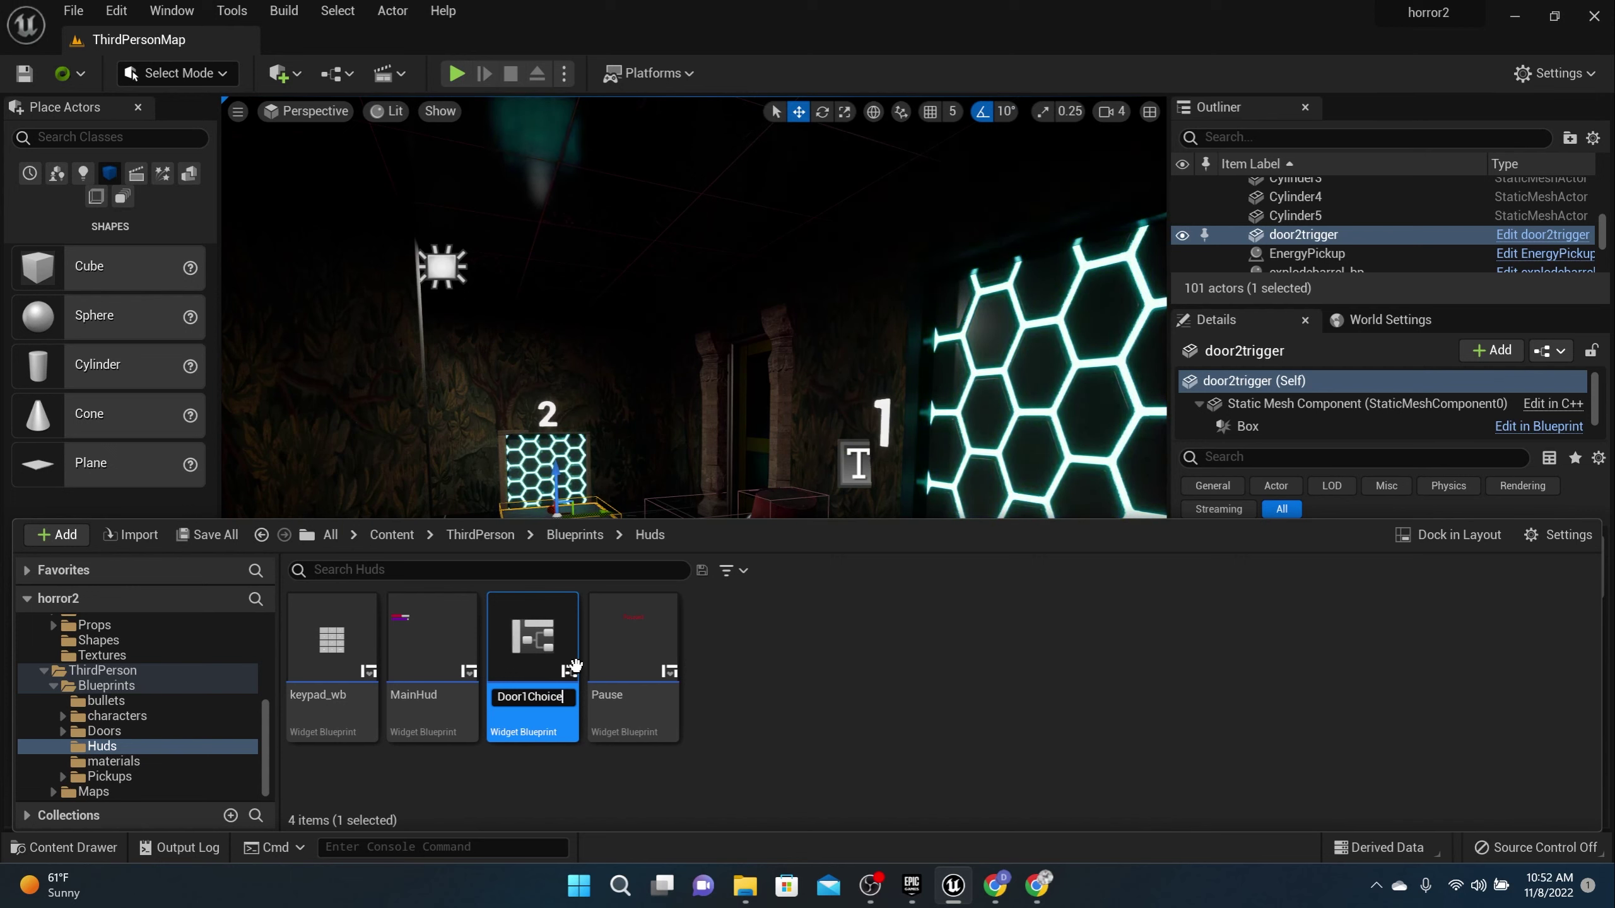
{"action": "type", "text": "_wb"}
{"action": "key", "text": "Return"}
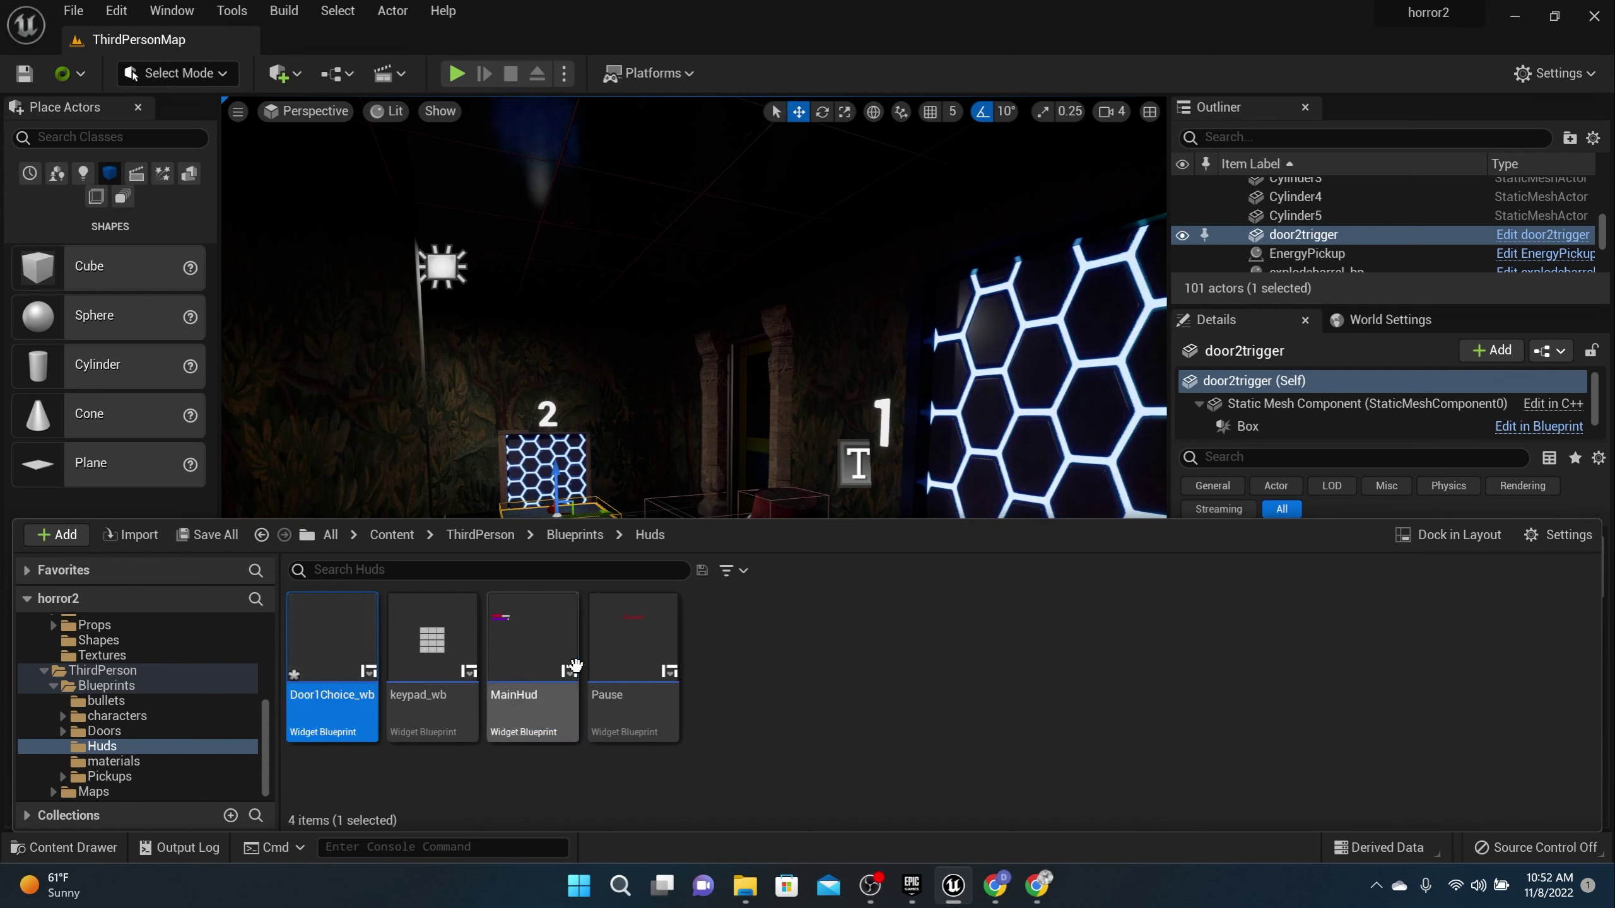
- Open the Door1Choice_wb widget blueprint and add a Canvas Panel as its root widget
{"action": "double_click", "coordinate": [324, 681]}
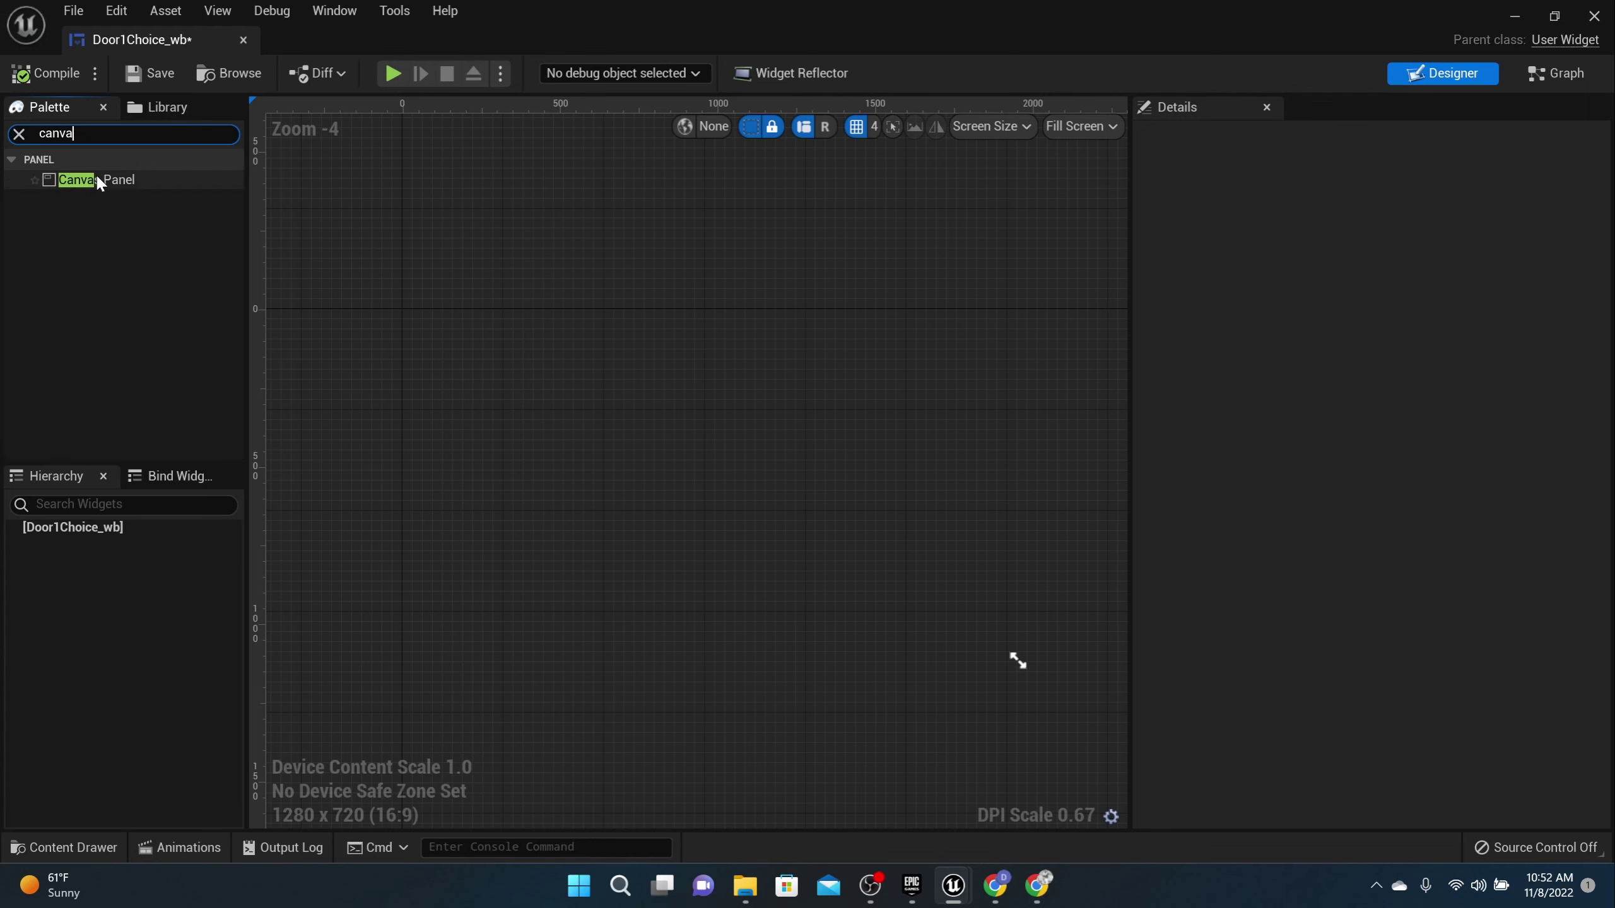
{"action": "left_click_drag", "start_coordinate": [96, 177], "coordinate": [45, 452]}
{"action": "left_click_drag", "start_coordinate": [69, 536], "coordinate": [68, 530]}
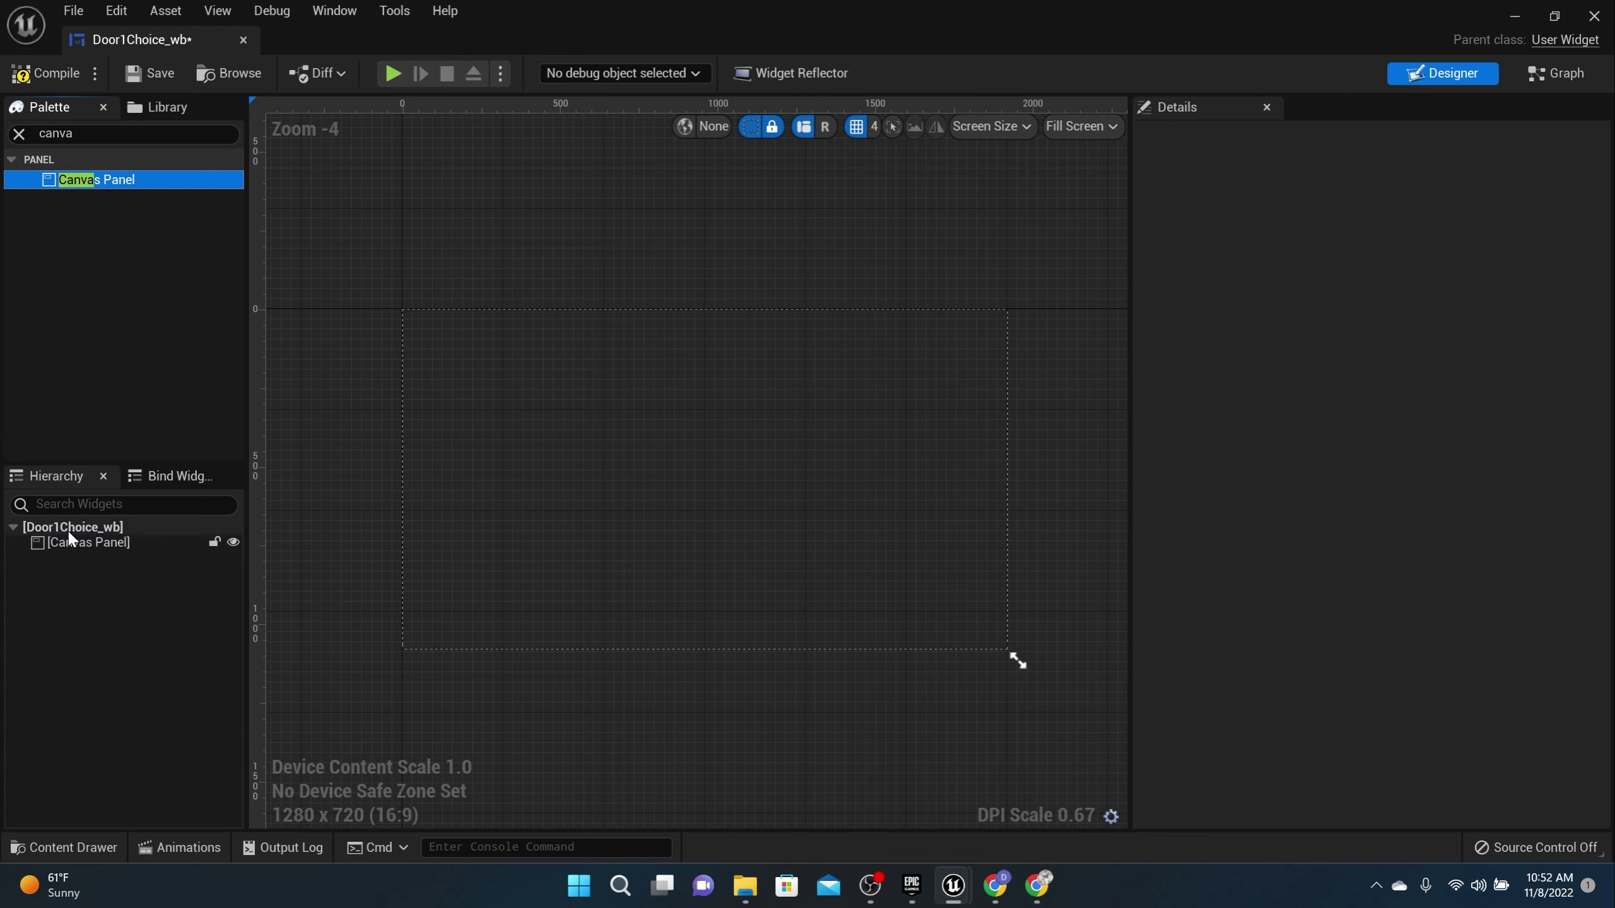
- Wrap the Canvas Panel in a Scale Box, with a Size Box nested between the Scale Box and the panel
{"action": "left_click", "coordinate": [105, 542]}
{"action": "right_click", "coordinate": [121, 546]}
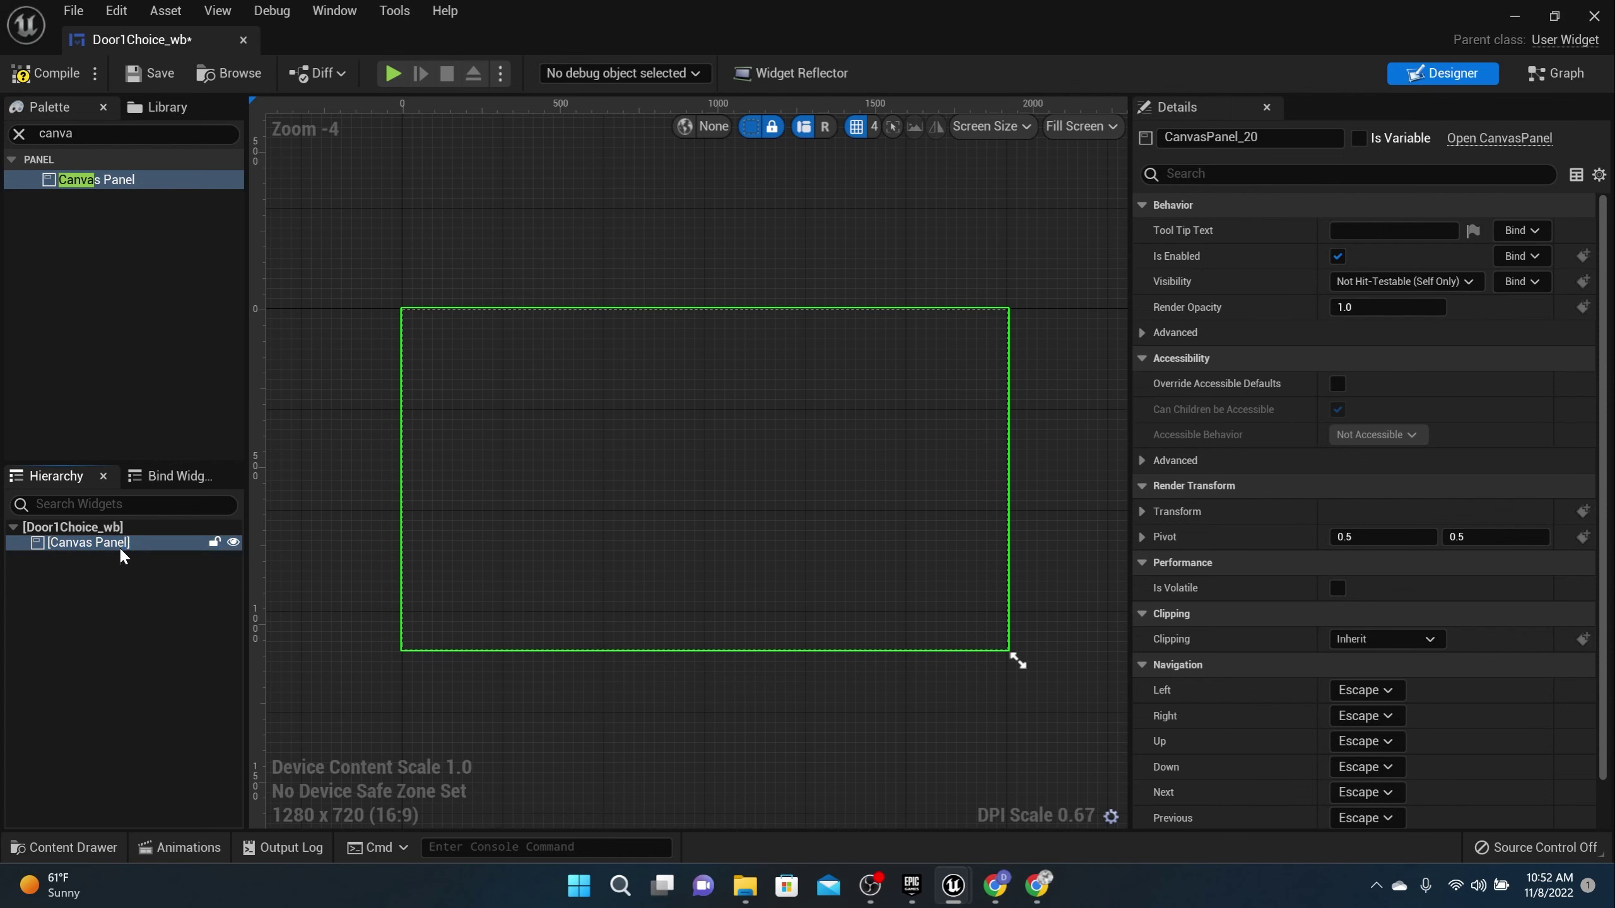
{"action": "mouse_move", "coordinate": [224, 711]}
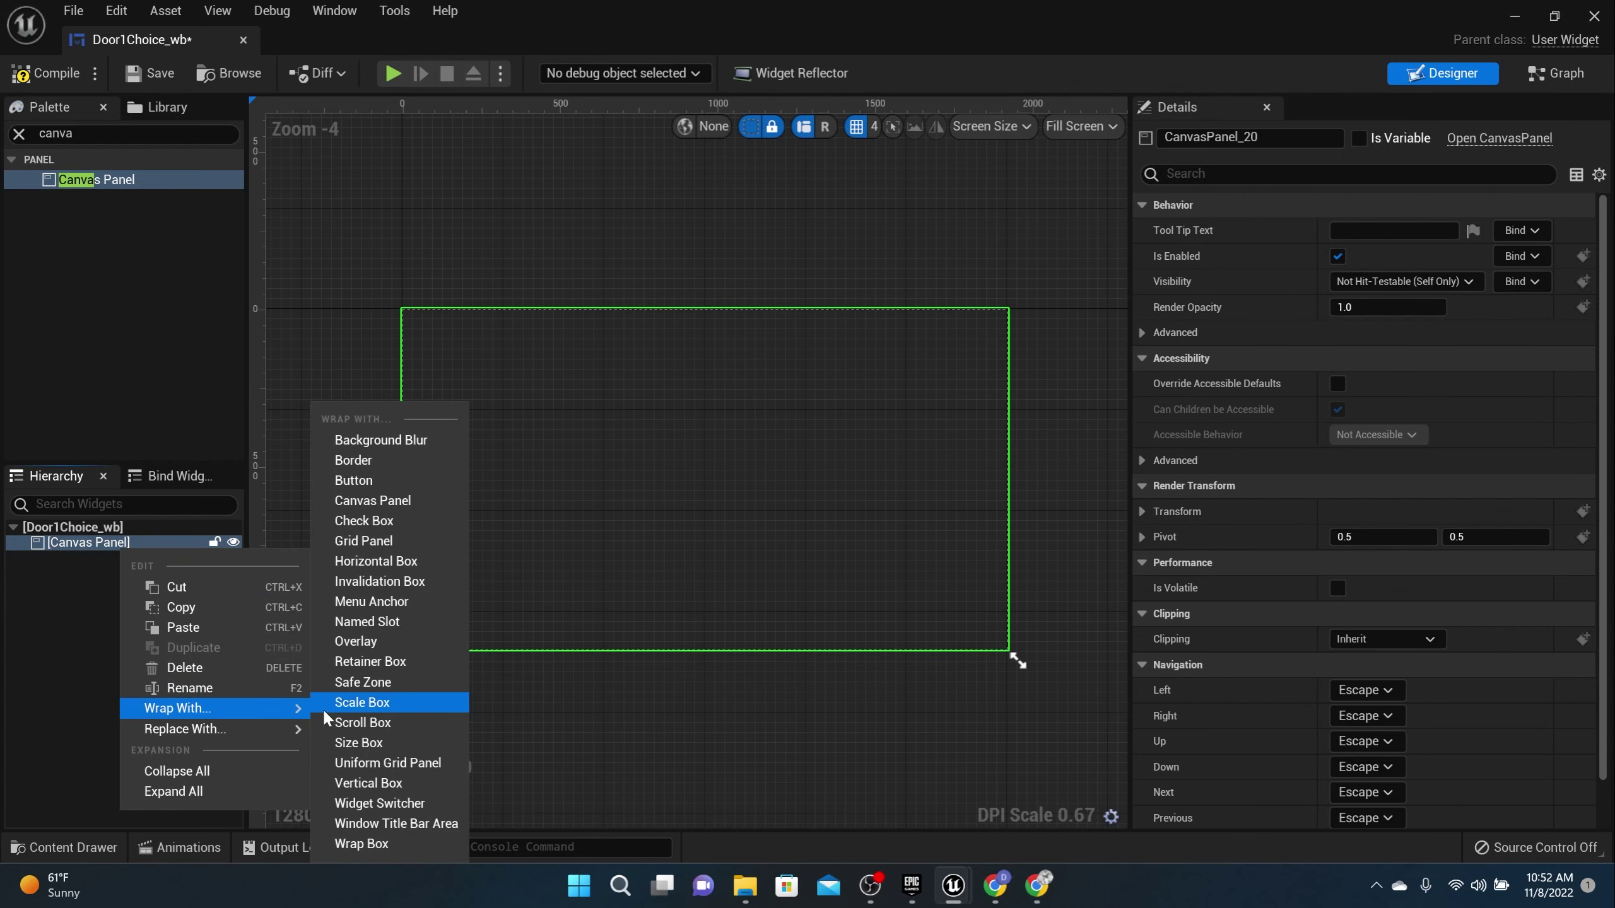
{"action": "left_click", "coordinate": [382, 701]}
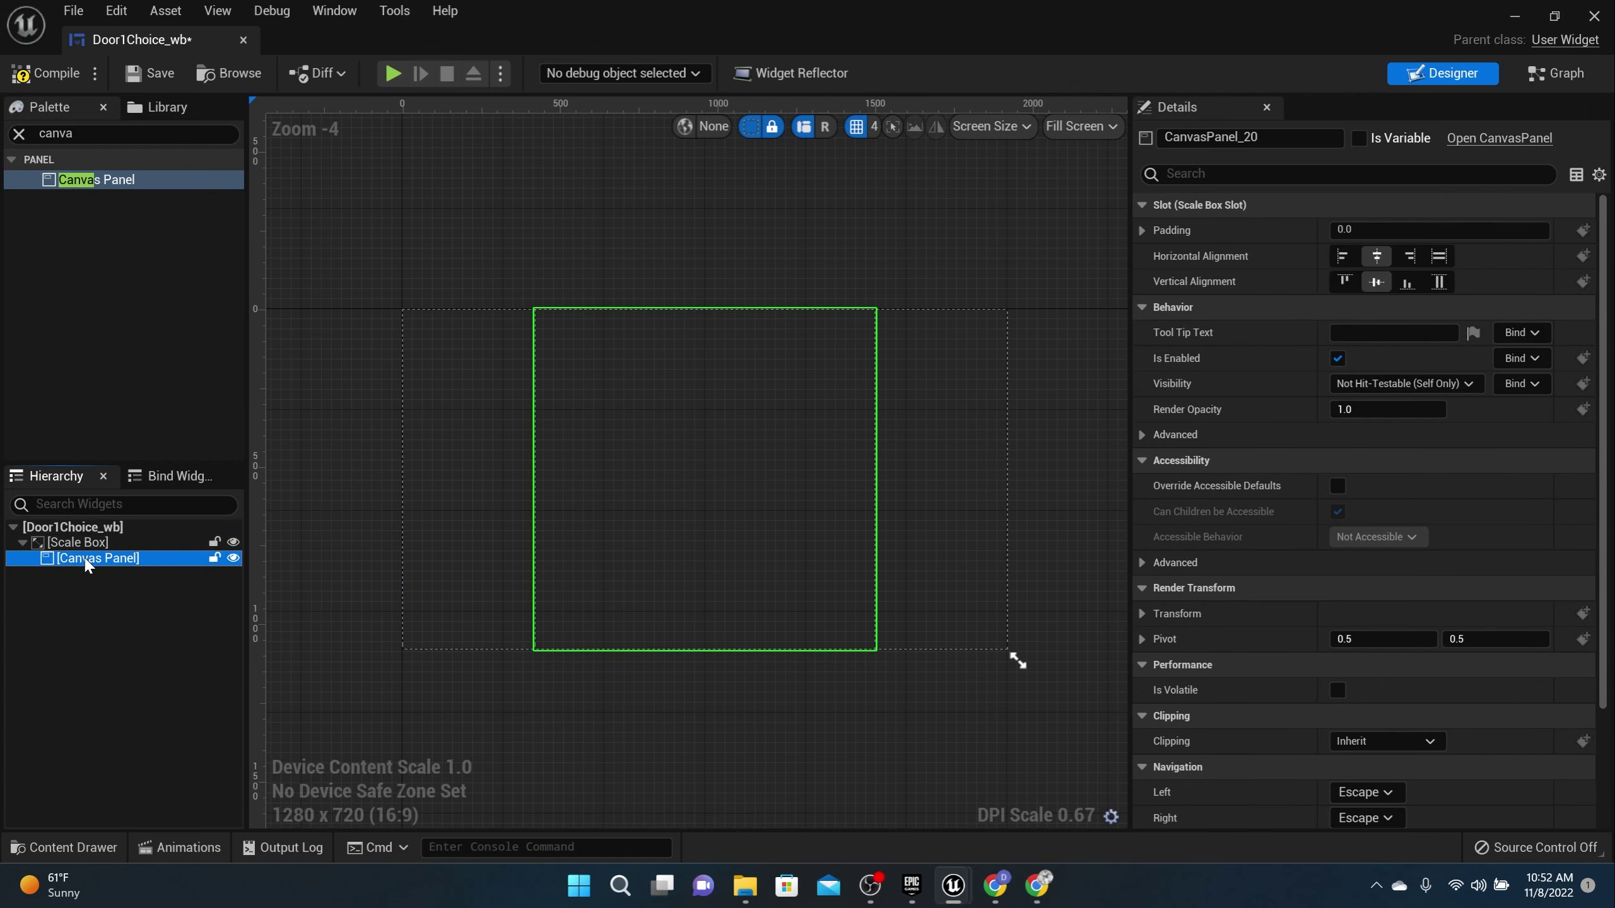
{"action": "right_click", "coordinate": [83, 556]}
{"action": "mouse_move", "coordinate": [182, 723]}
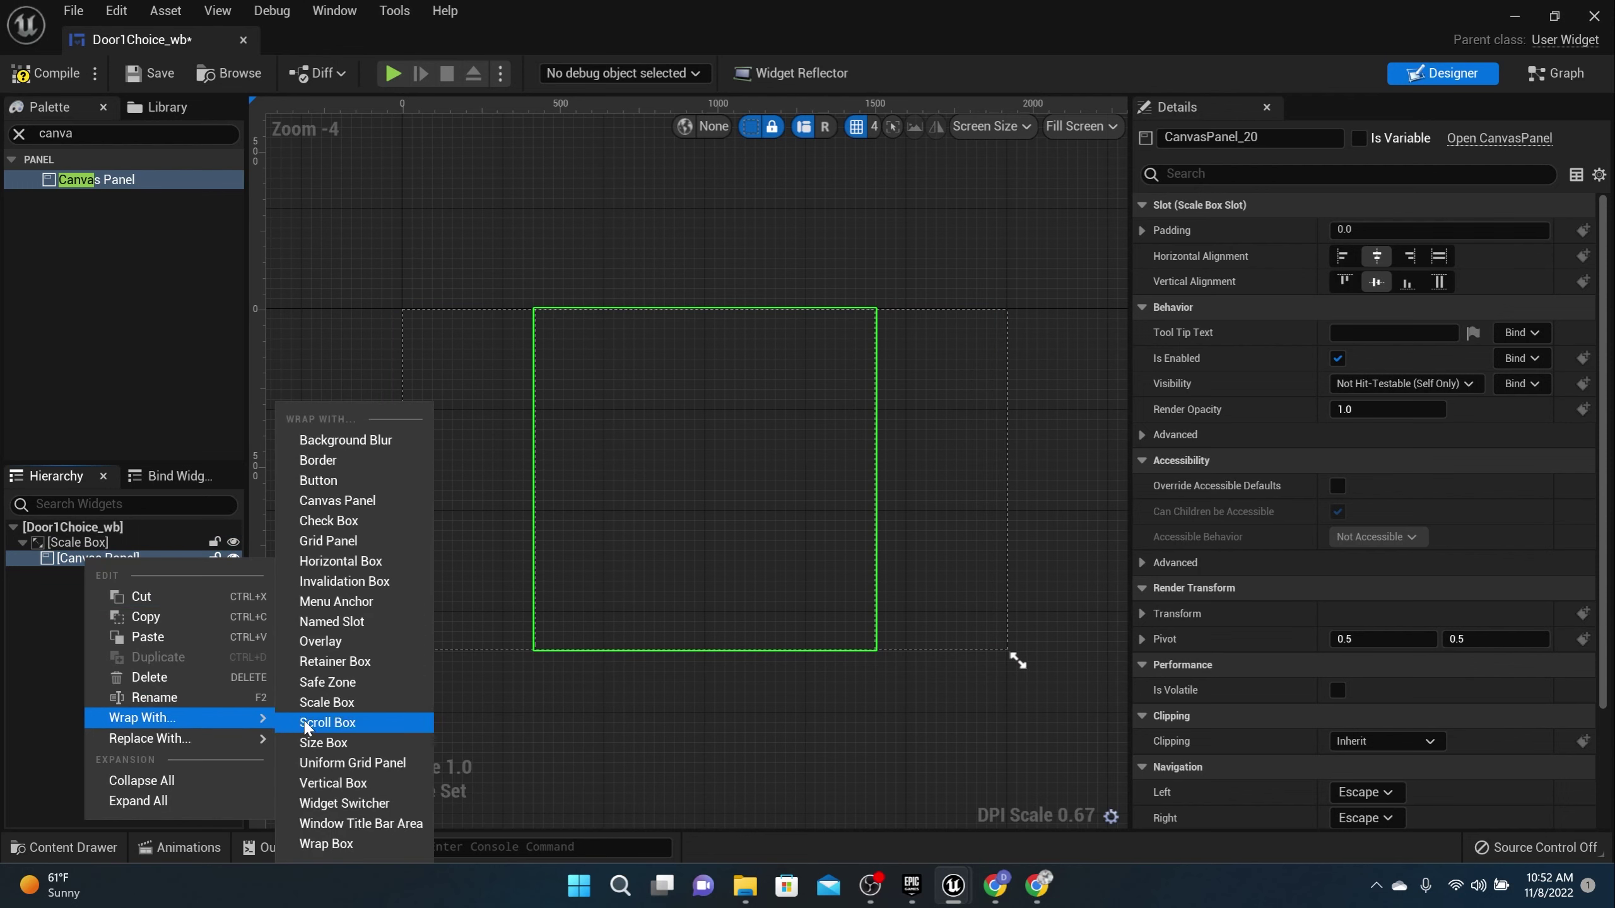
{"action": "left_click", "coordinate": [327, 742]}
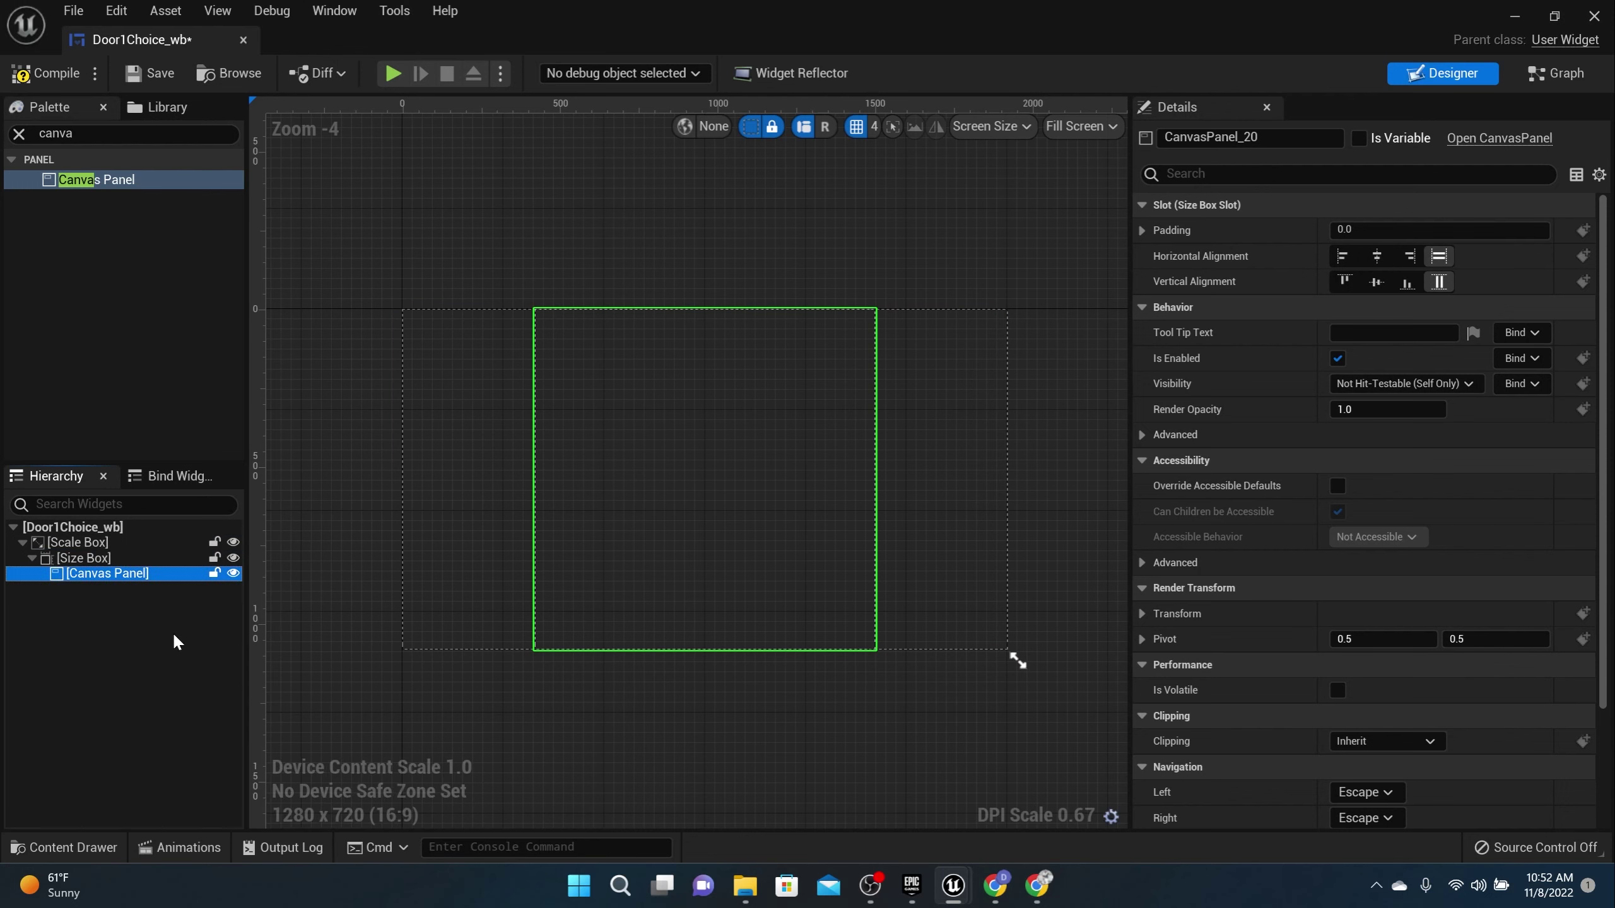
- Enable the width and height overrides on the Size Box
{"action": "left_click", "coordinate": [92, 558]}
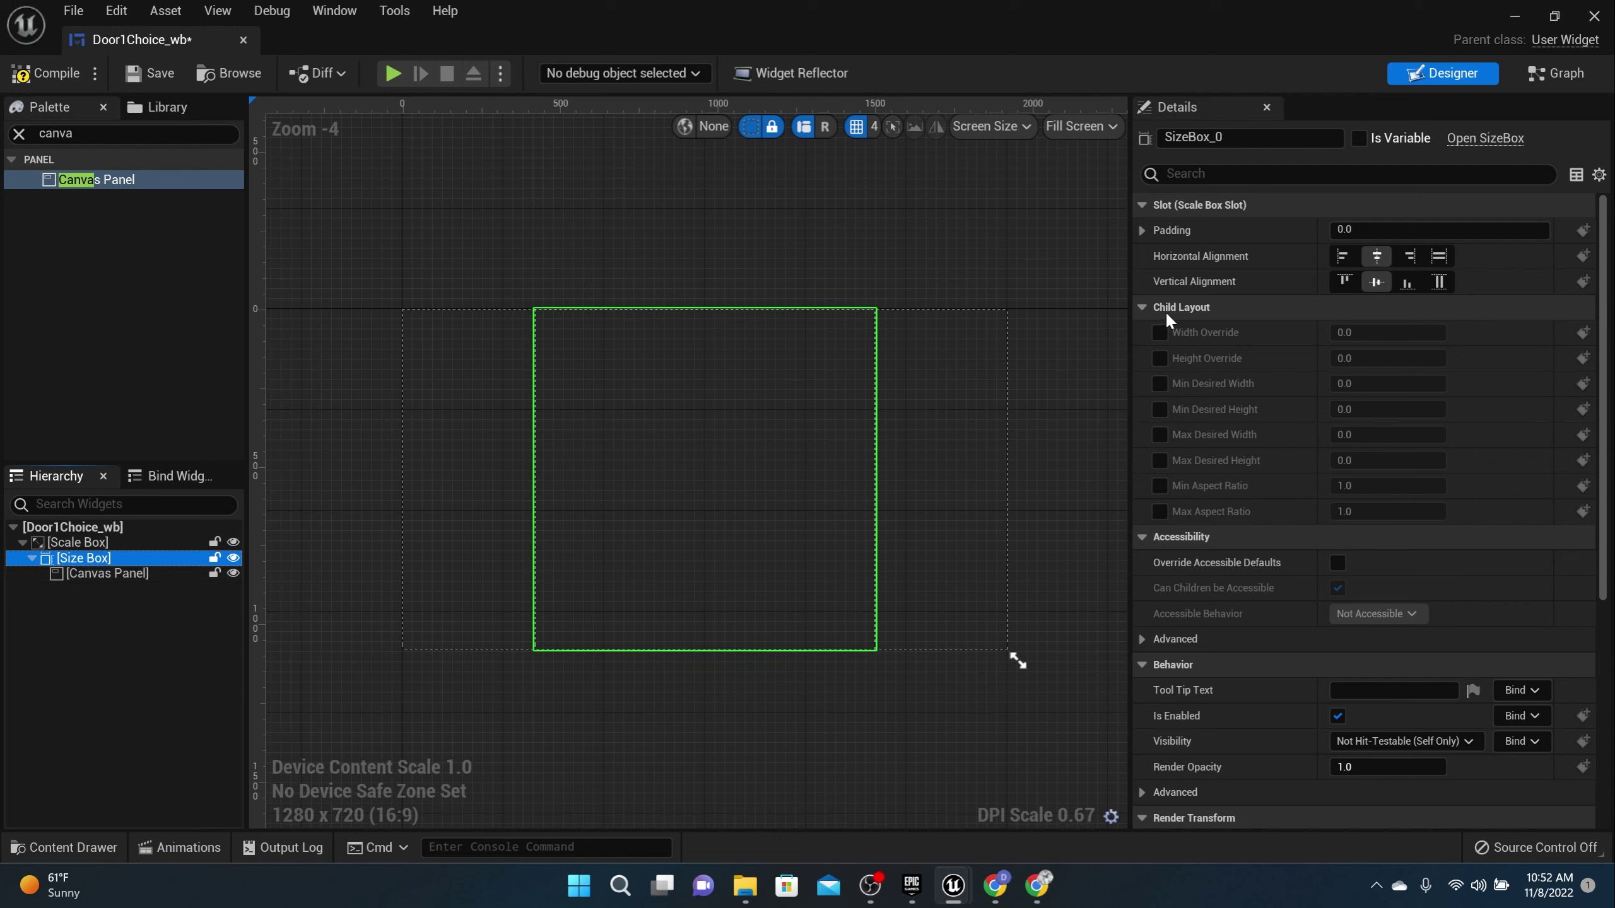
{"action": "left_click", "coordinate": [1159, 332]}
{"action": "left_click", "coordinate": [1160, 358]}
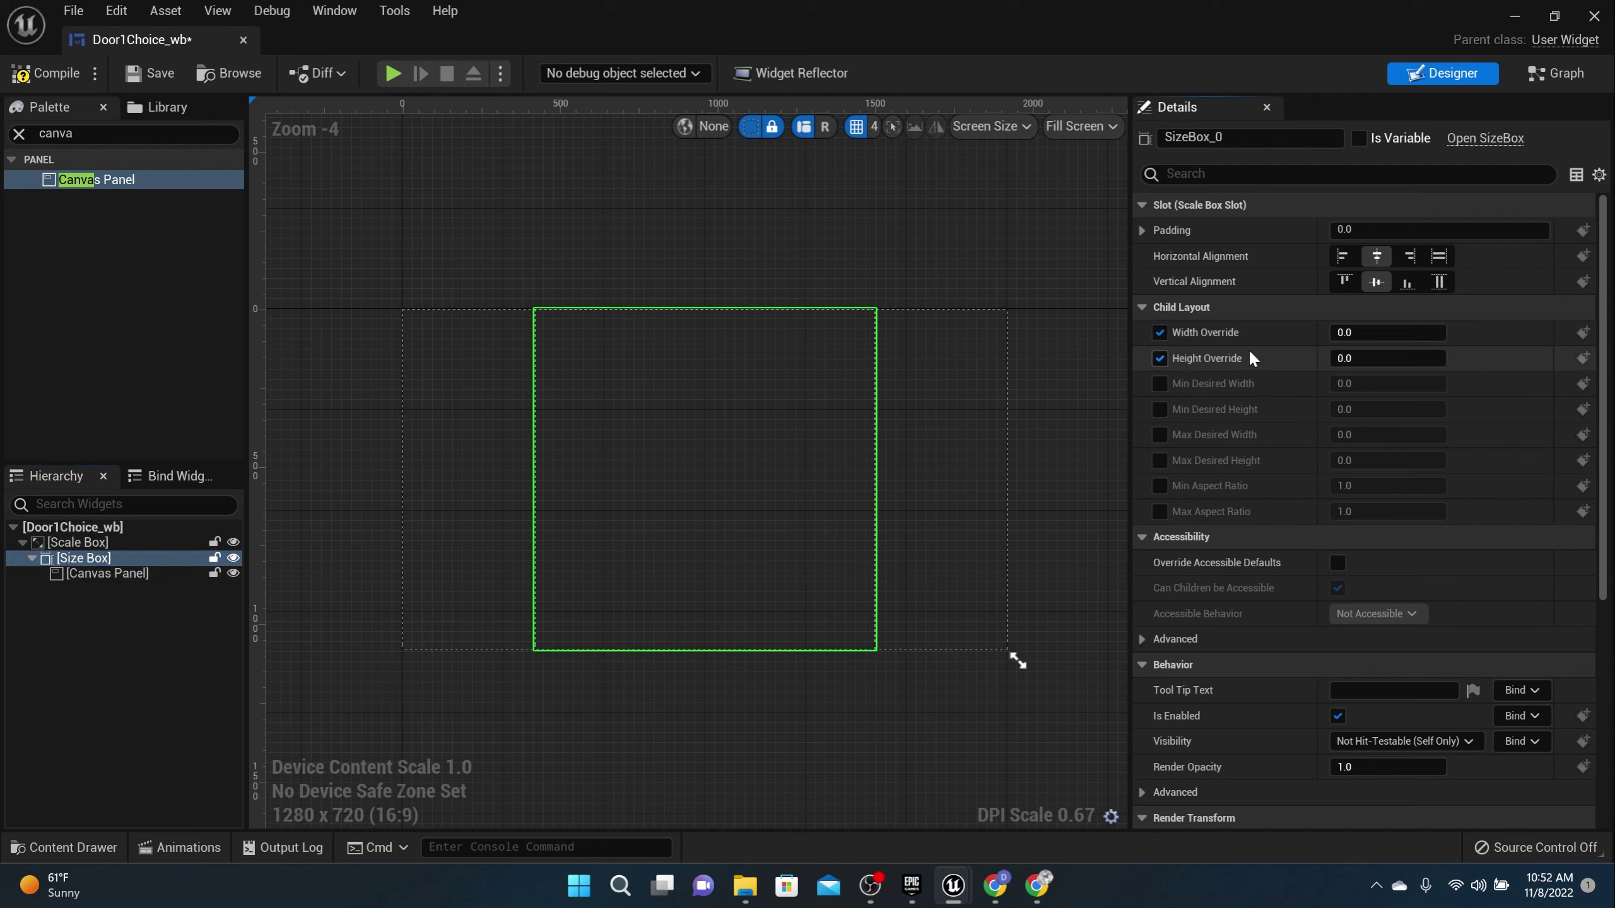